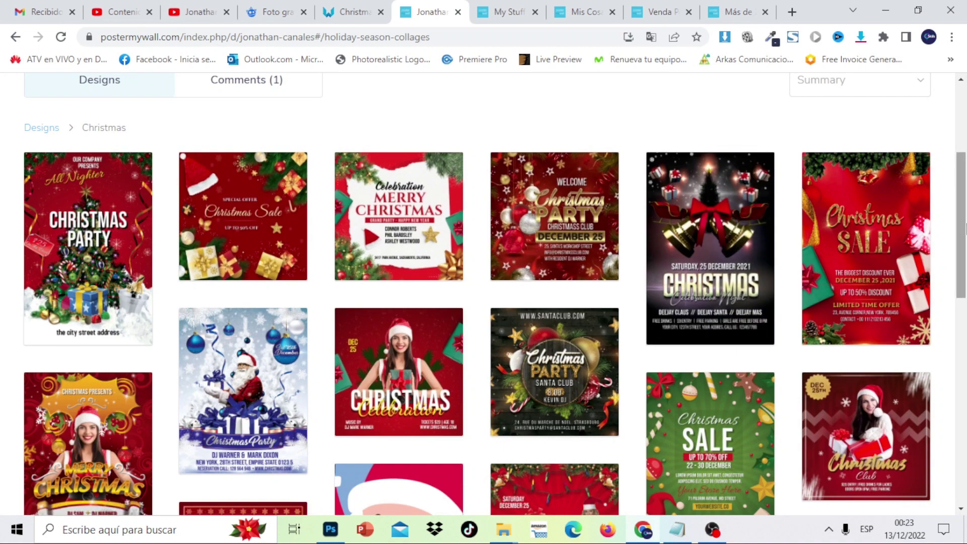
Step: Review the Christmas designs on the public designer profile and compare them with the earnings overview in My Stuff
drag(965, 229, 964, 166)
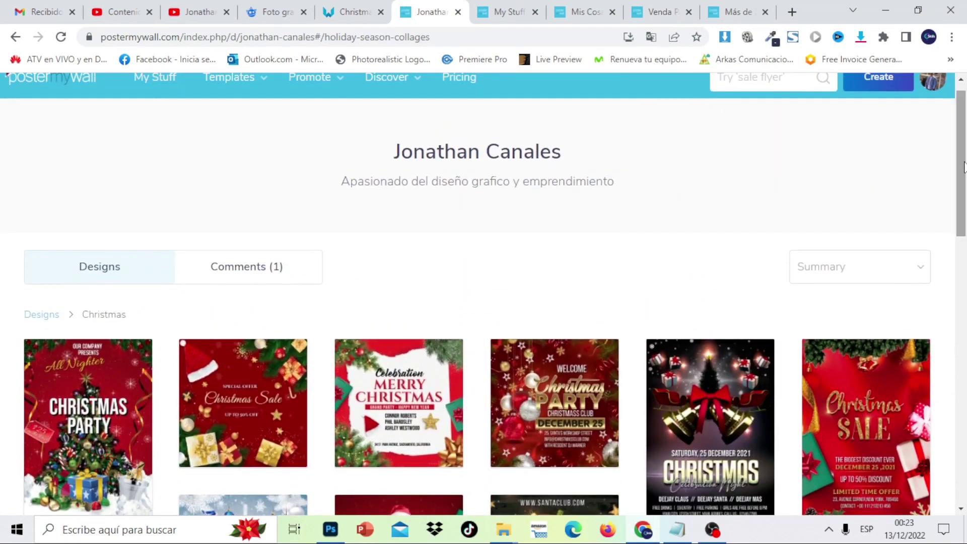
click(501, 7)
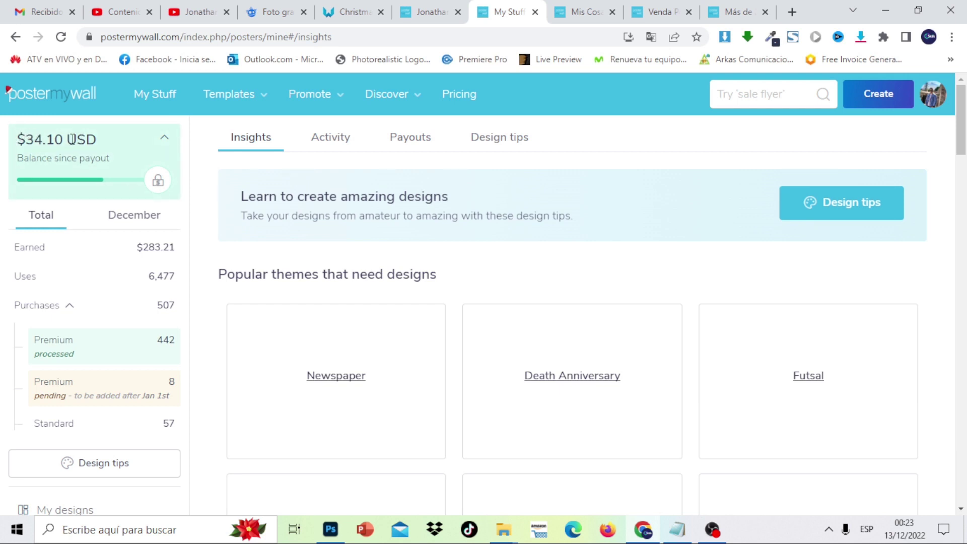
mouse_move(355, 337)
click(431, 7)
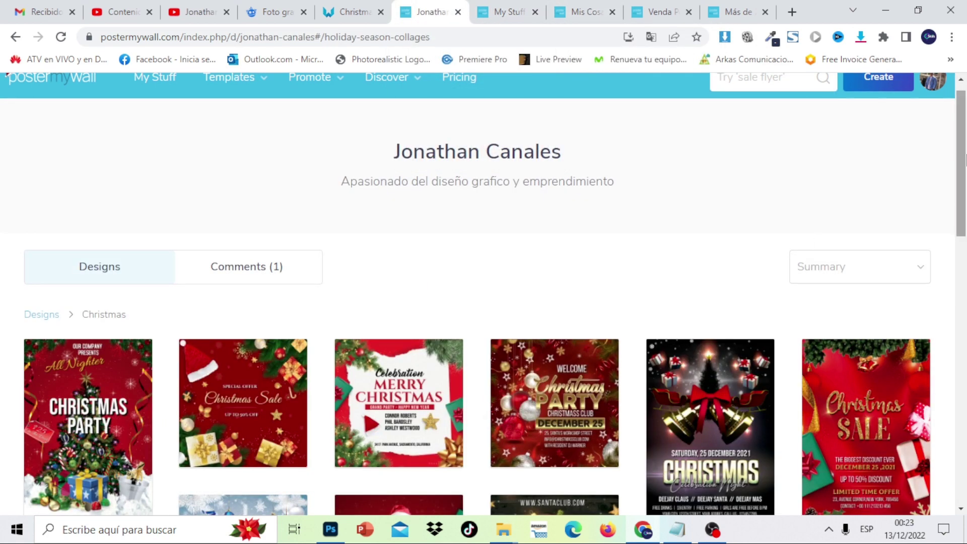
scroll(965, 197, down, 2)
drag(965, 197, 965, 132)
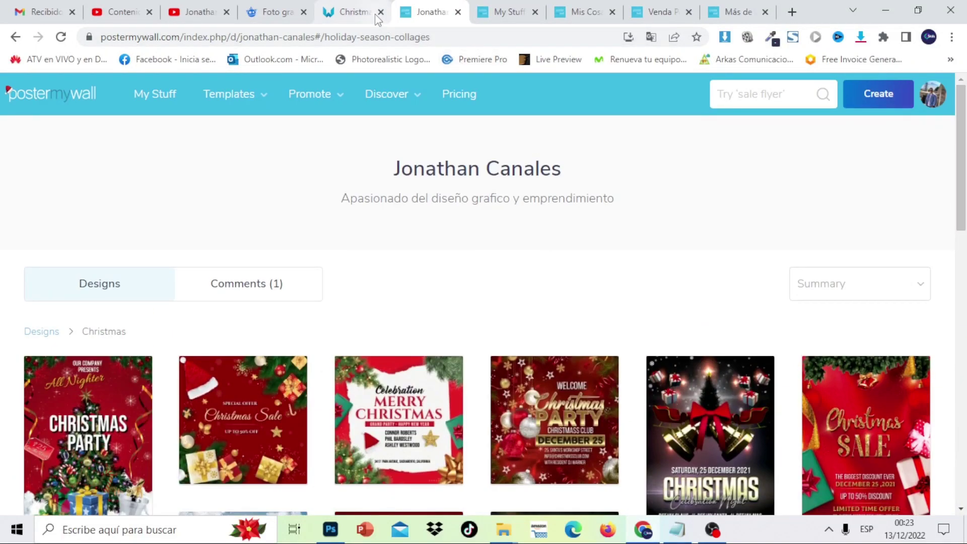
click(496, 7)
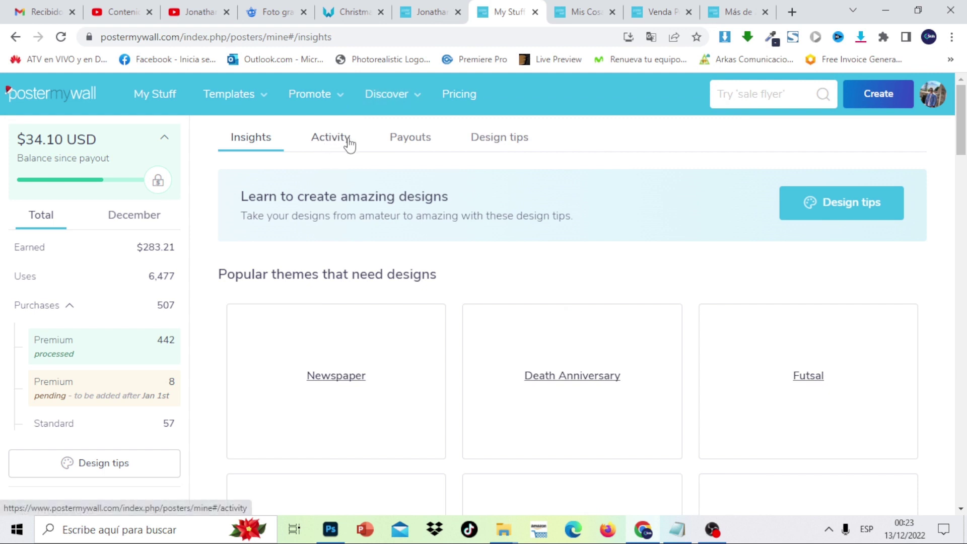
Step: Translate the My Stuff page into Spanish and look through its recent activity
click(651, 37)
click(536, 64)
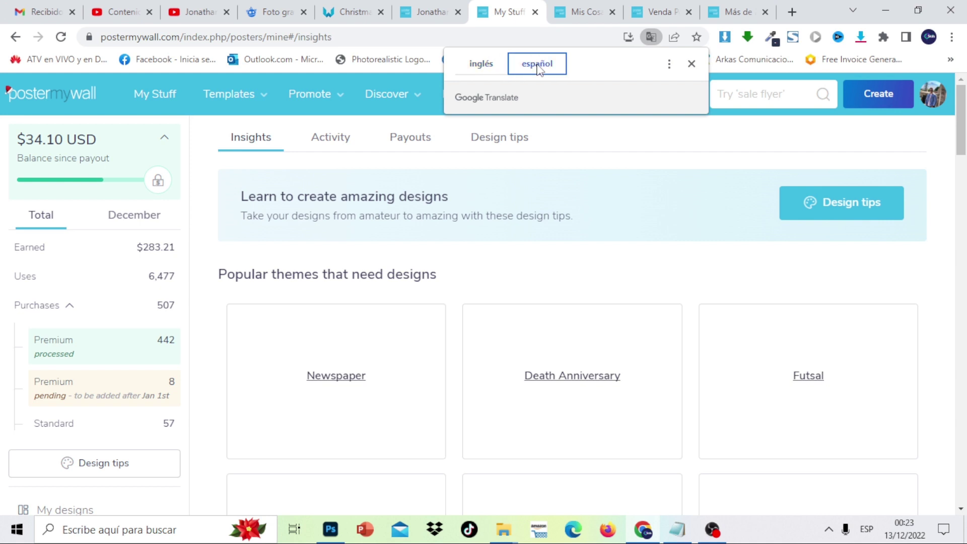
click(378, 135)
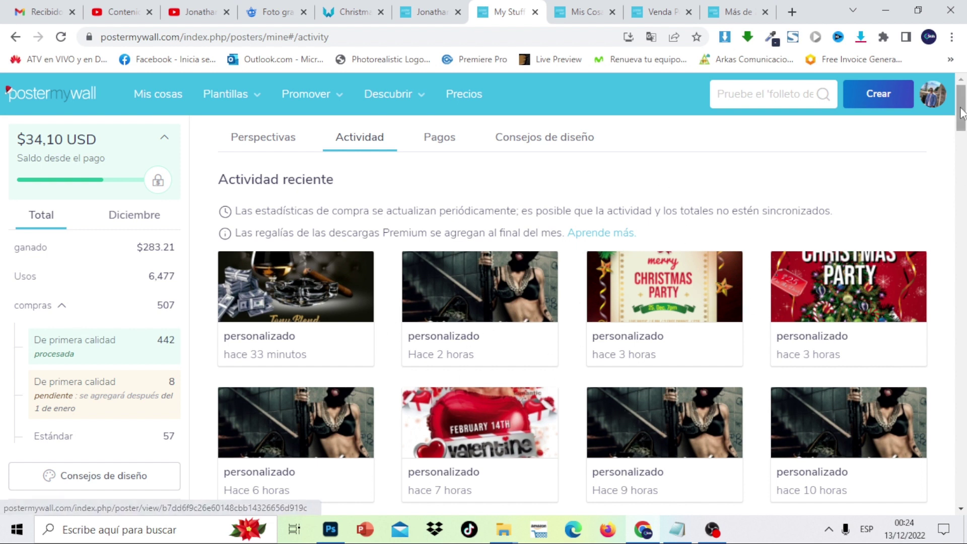
drag(962, 113, 964, 174)
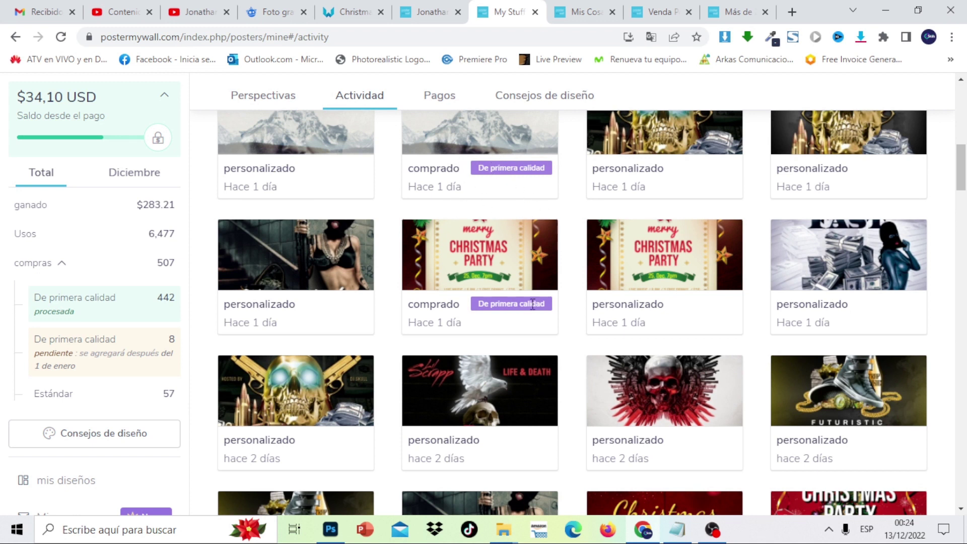
Step: View the details page of the purchased Merry Christmas Party flyer, and return to the activity list
click(492, 263)
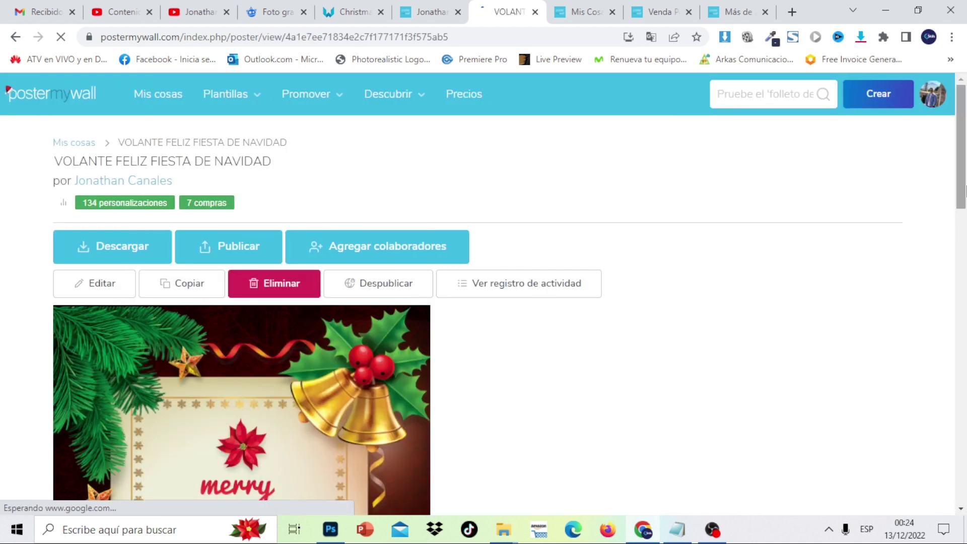
mouse_move(961, 191)
mouse_down()
mouse_move(964, 266)
mouse_move(965, 210)
mouse_up()
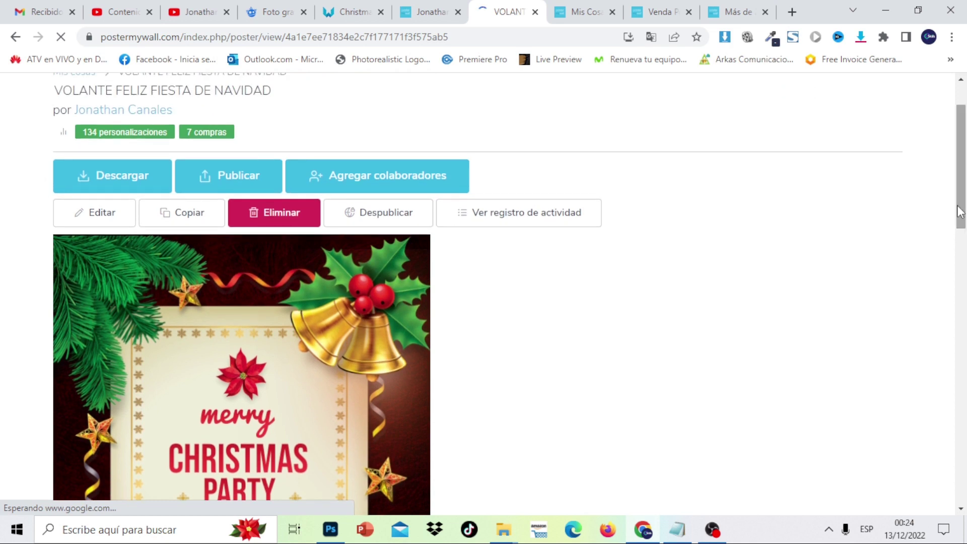
click(15, 36)
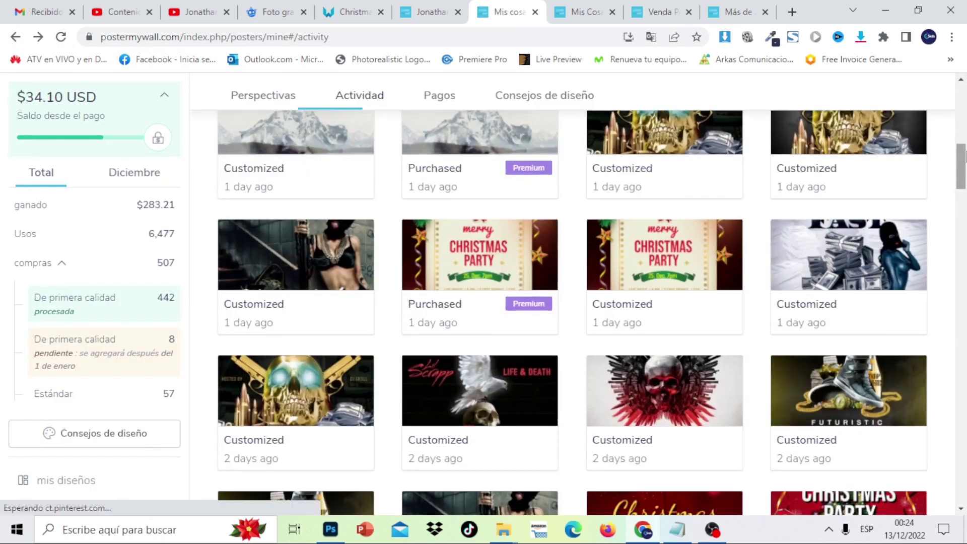
Step: Switch the activity page's translation back to English
mouse_move(963, 160)
mouse_down()
mouse_move(964, 177)
mouse_move(964, 156)
mouse_up()
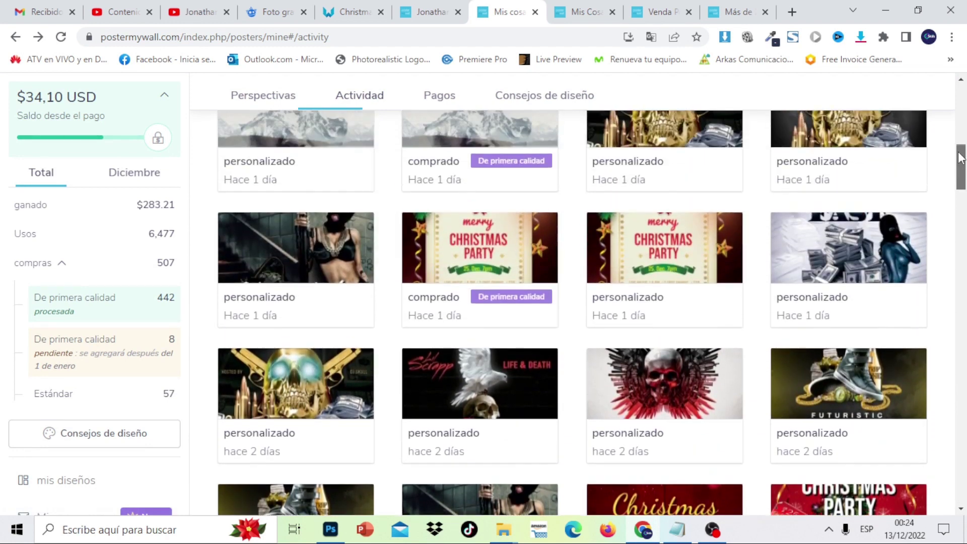
click(651, 38)
click(476, 66)
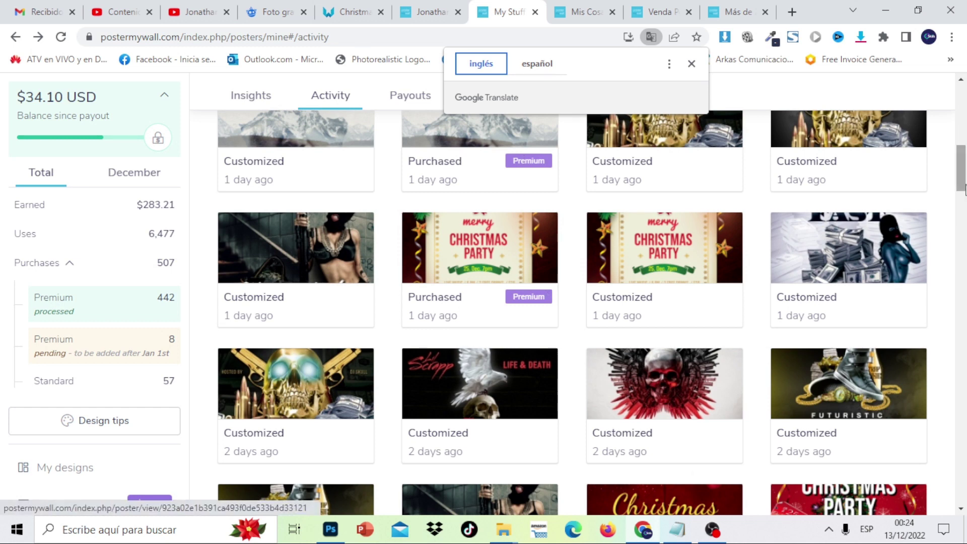
Step: Browse the older recent activity for customized and purchased Christmas designs
drag(963, 181, 964, 255)
scroll(963, 196, down, 2)
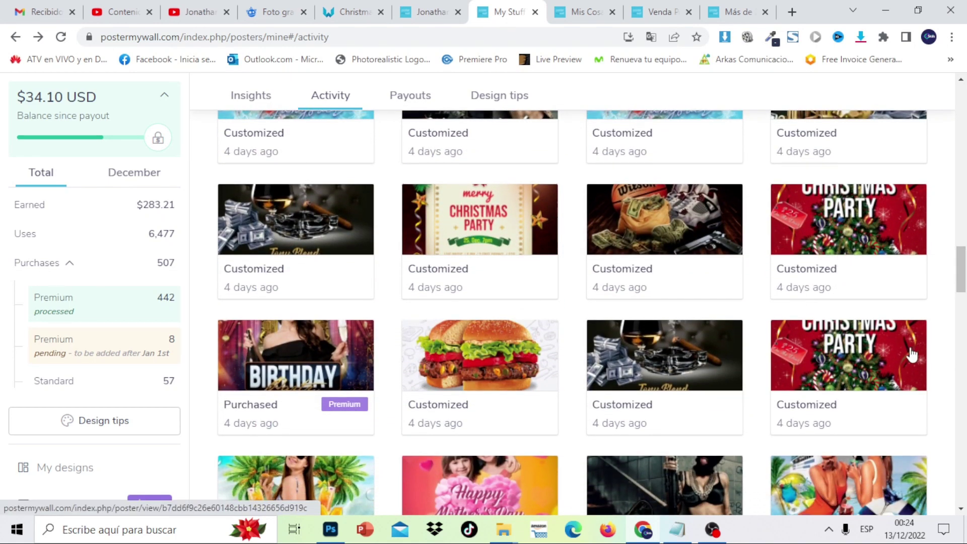
click(960, 307)
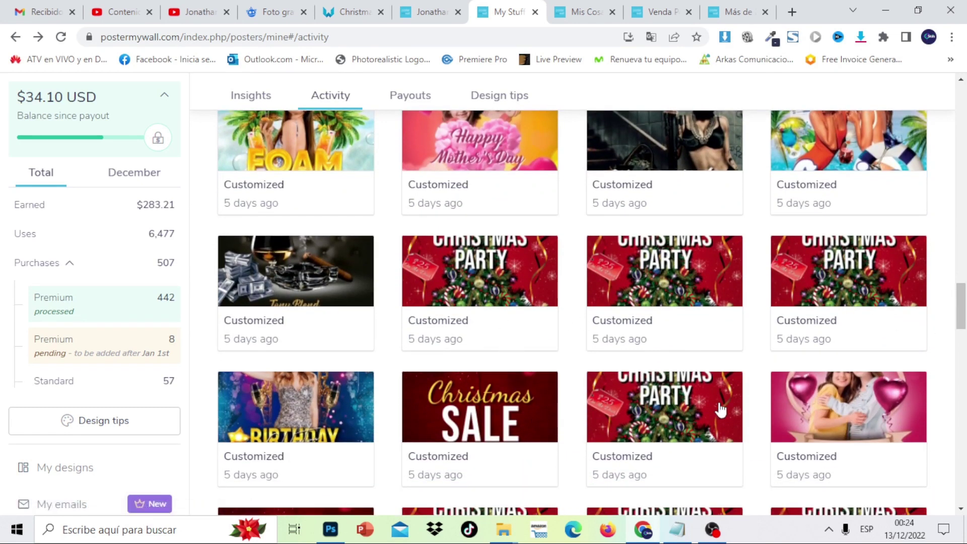
drag(963, 288, 963, 336)
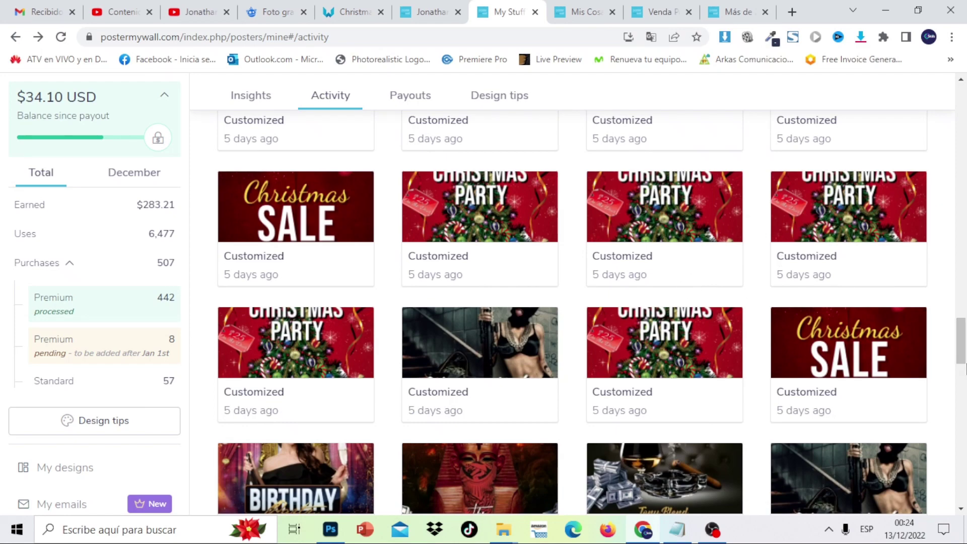
drag(965, 370, 964, 453)
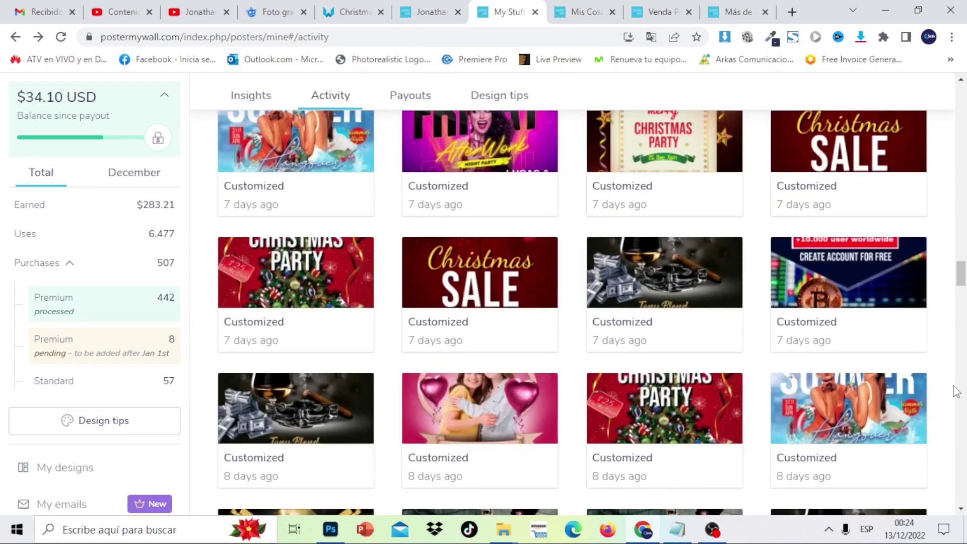
click(963, 305)
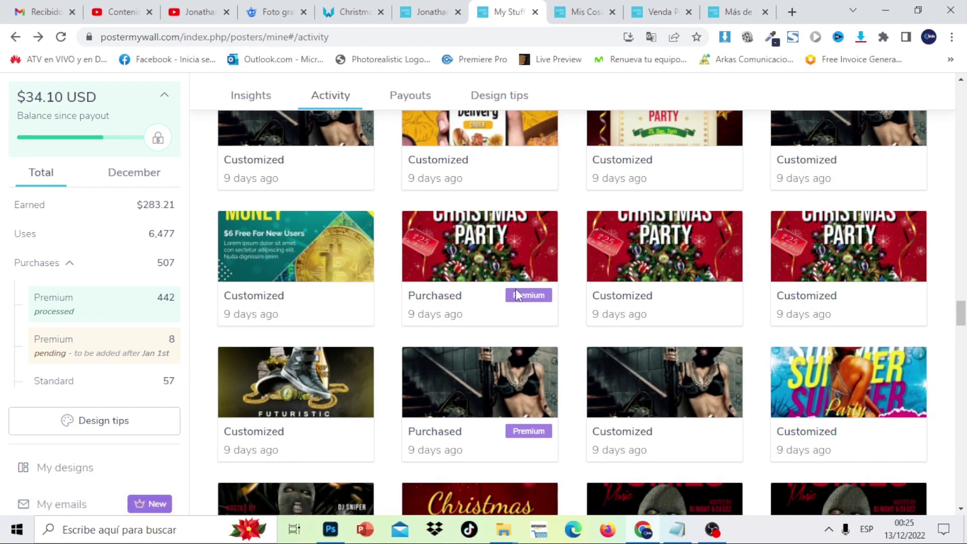
Step: Open the purchased red Christmas Party flyer with the tree and examine its details page
click(514, 269)
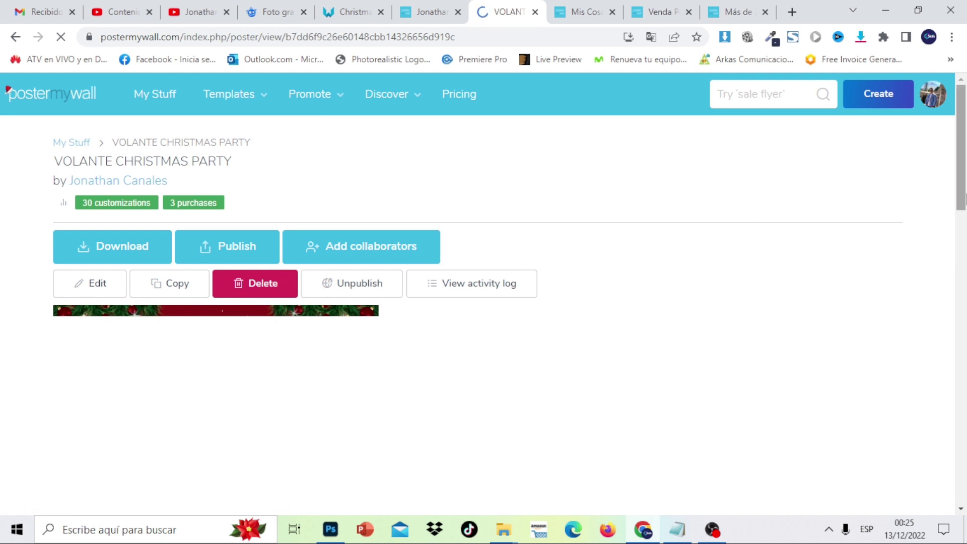
scroll(964, 252, down, 4)
drag(964, 252, 943, 205)
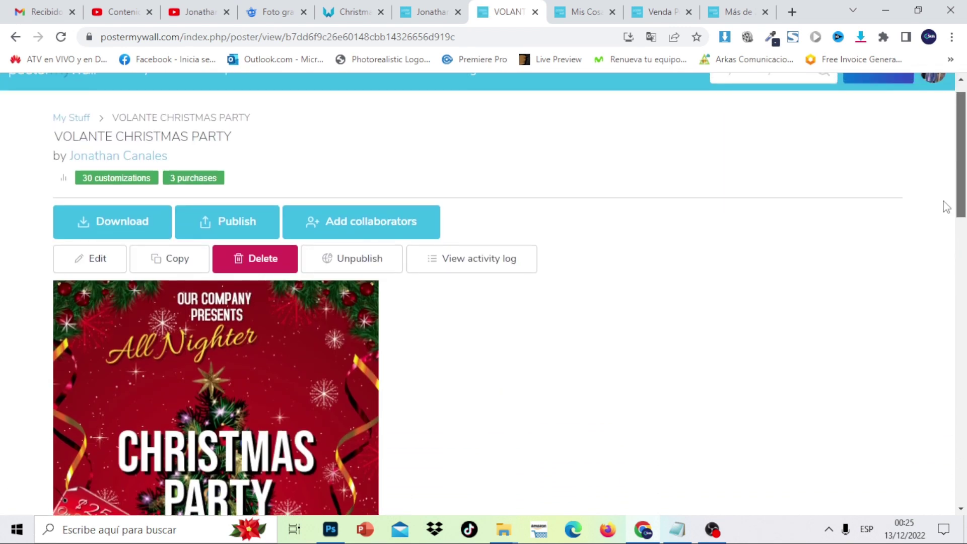
Step: Return to the activity page and highlight the total earned amount in the account summary
click(15, 38)
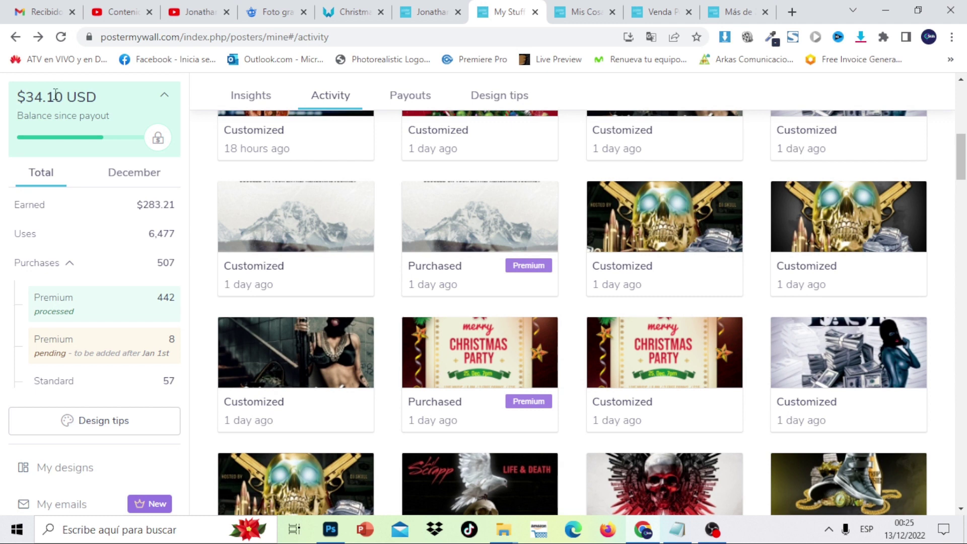
drag(963, 155, 963, 107)
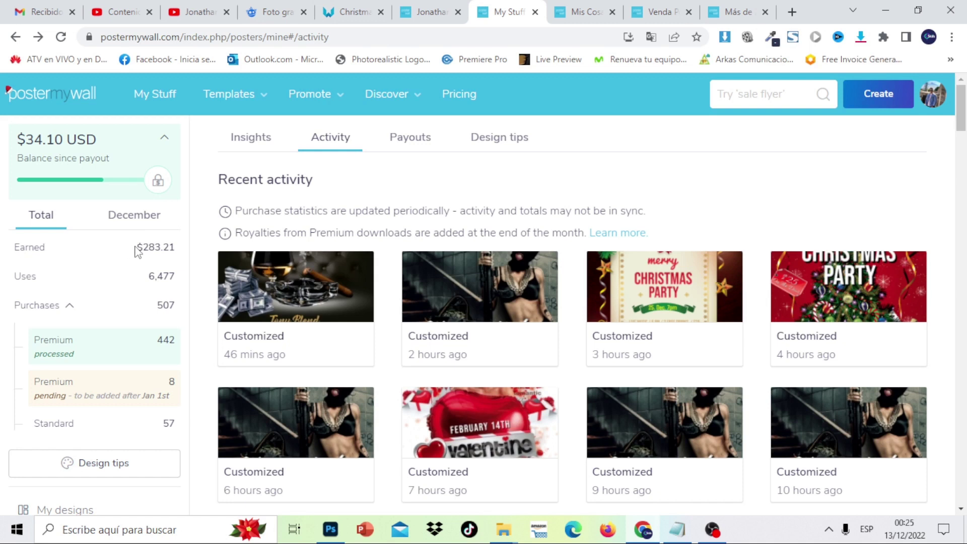
drag(154, 244, 172, 244)
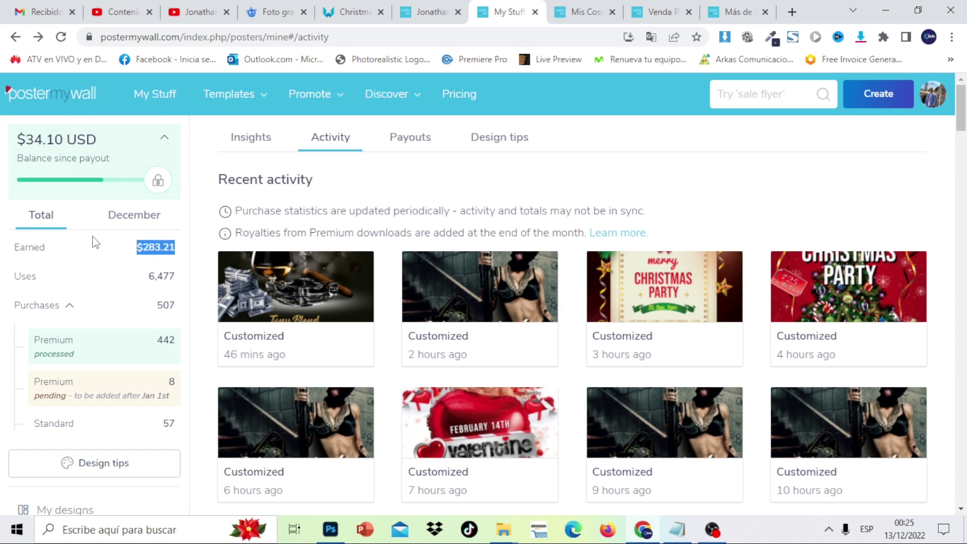
Step: Browse the template search results for "navidad flyer" to see existing Christmas designs
click(746, 9)
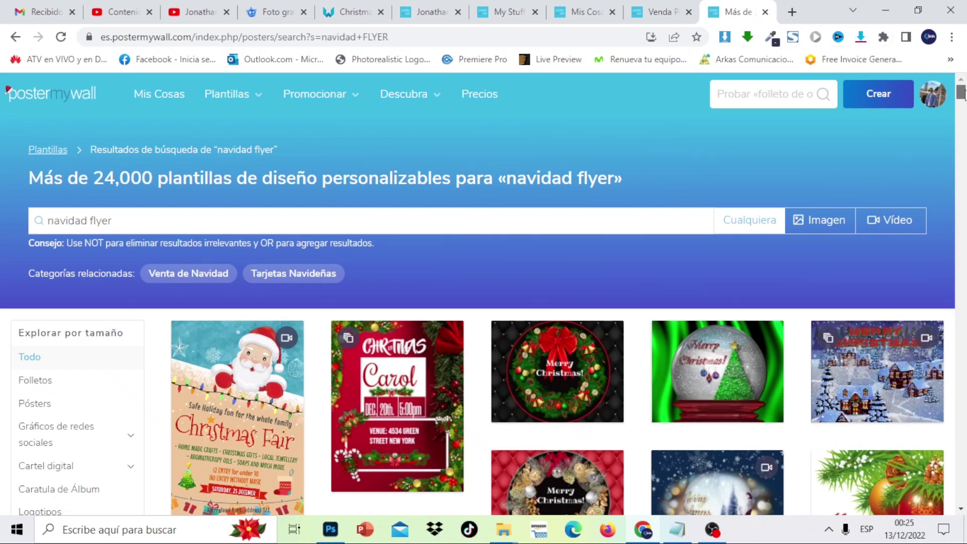
drag(962, 95, 961, 199)
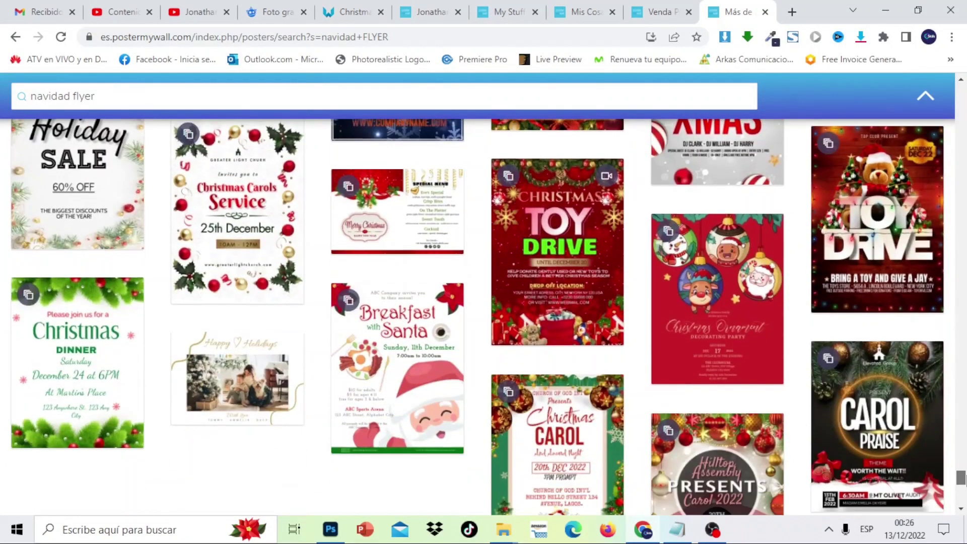
scroll(964, 487, down, 20)
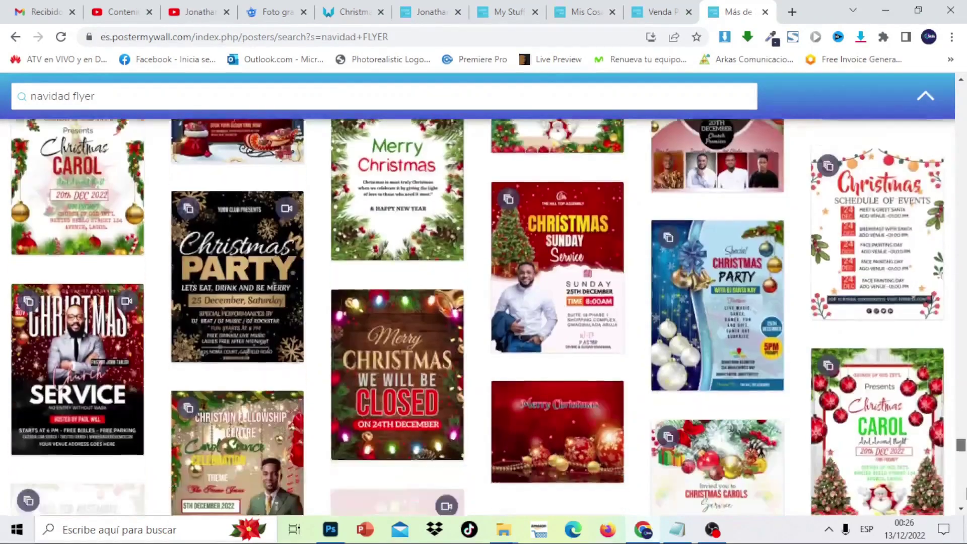
scroll(964, 509, down, 8)
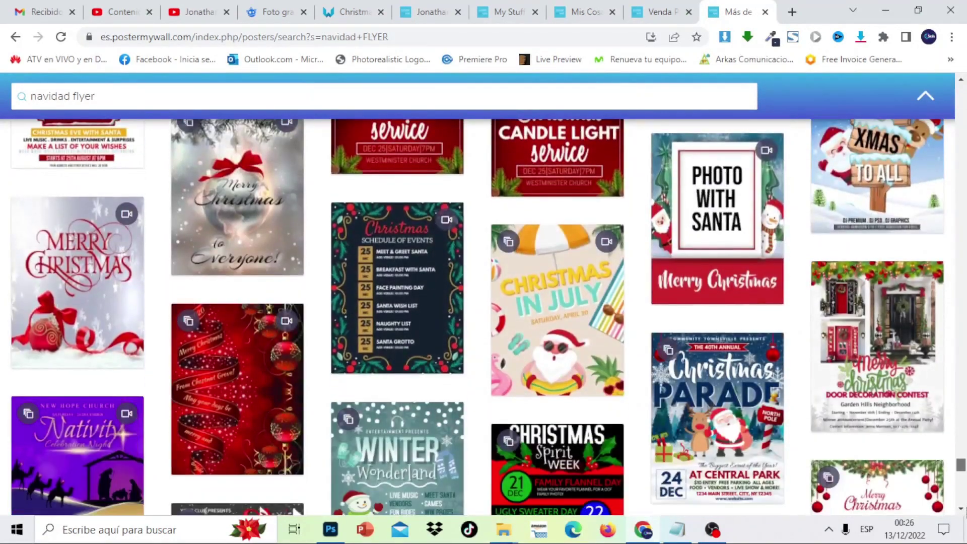
scroll(964, 512, up, 5)
scroll(964, 511, down, 10)
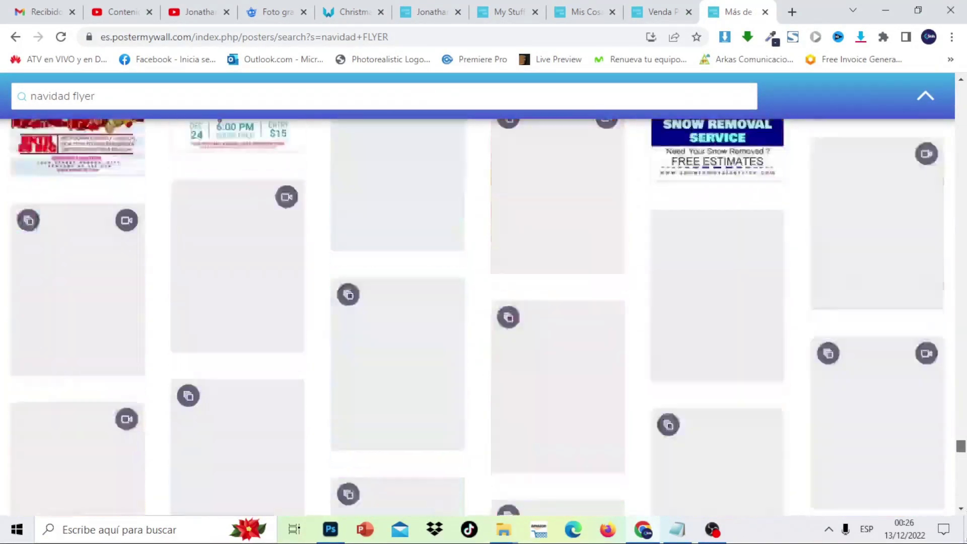
scroll(483, 317, up, 6)
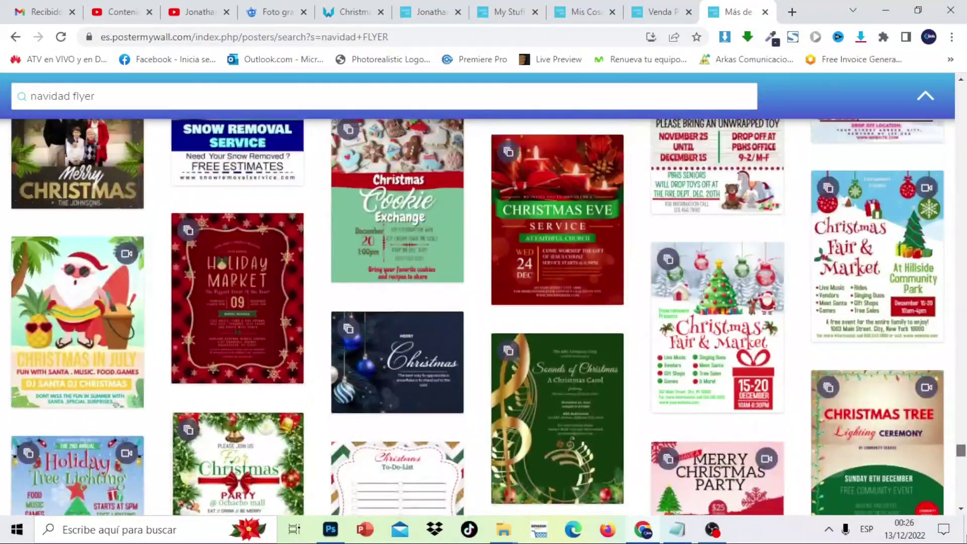
Step: Check the designer royalty rates page, and highlight the balance since payout in My Stuff
click(645, 6)
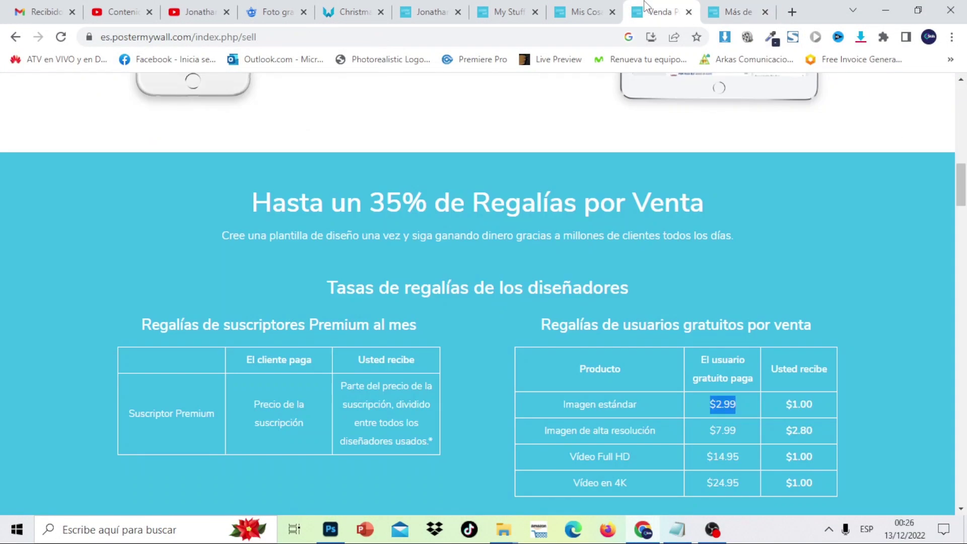
click(433, 10)
click(498, 7)
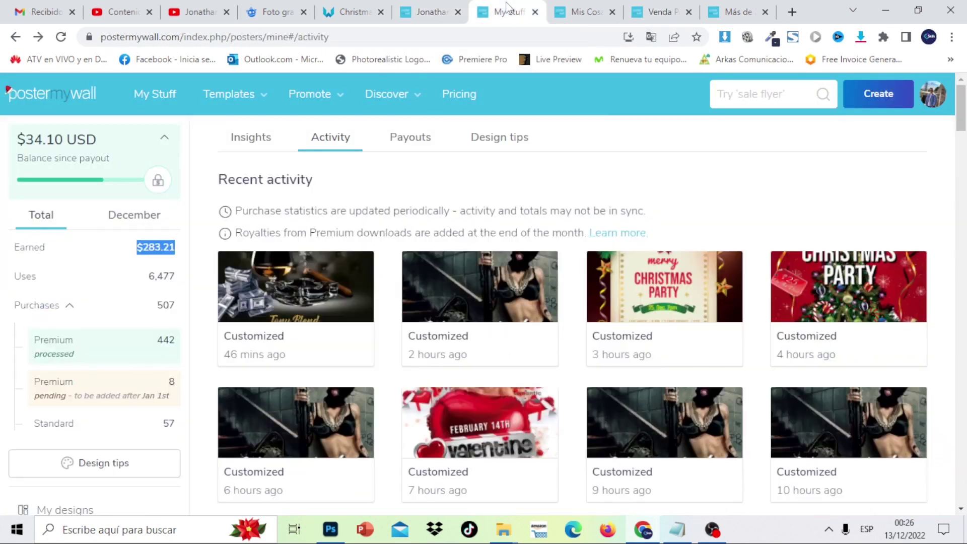
drag(63, 140, 19, 143)
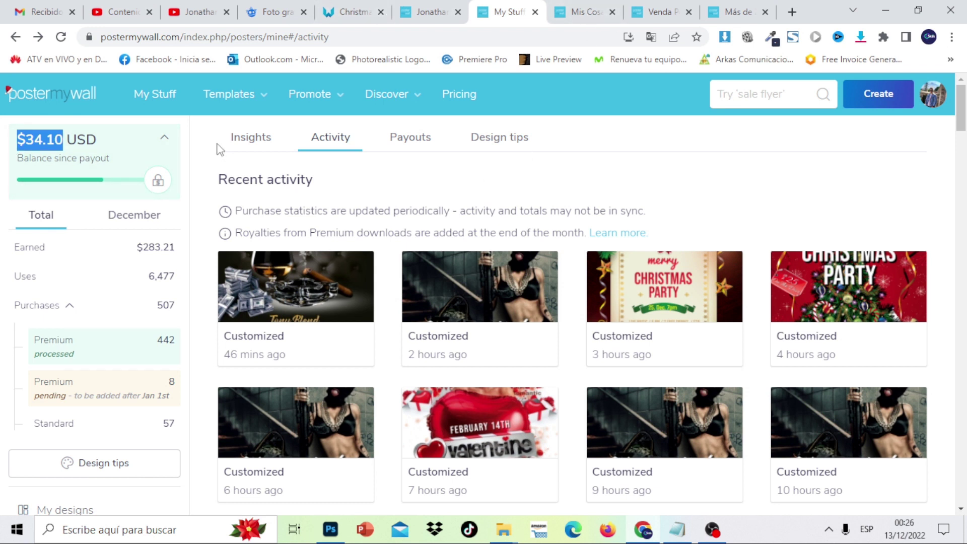
Step: Find the PosterMyWall earnings playlist on the YouTube channel, and return to the "navidad flyer" template results
click(200, 8)
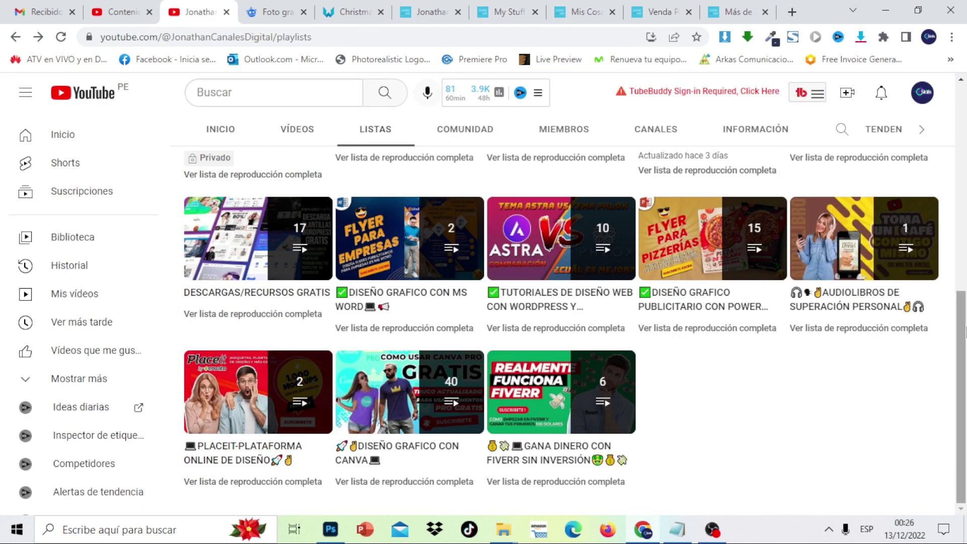
scroll(619, 402, up, 5)
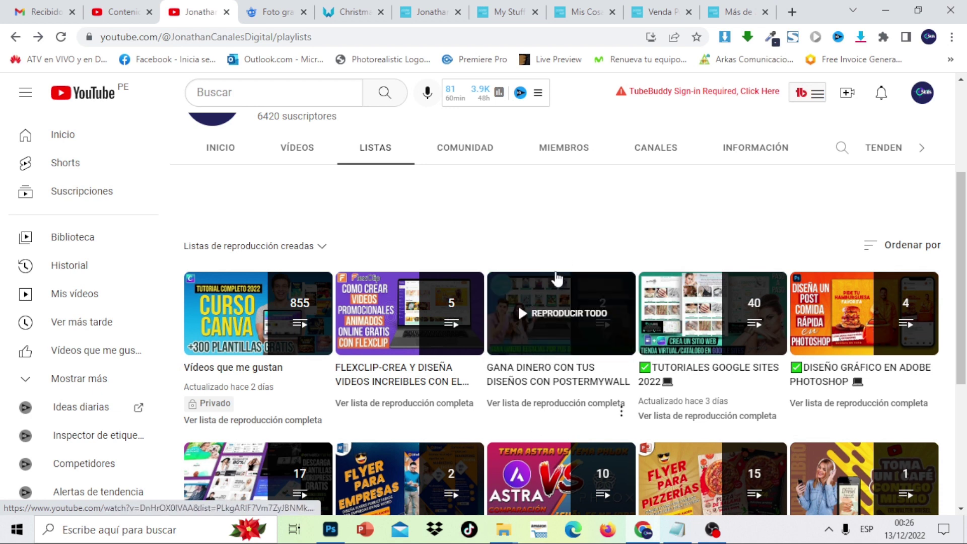
click(726, 6)
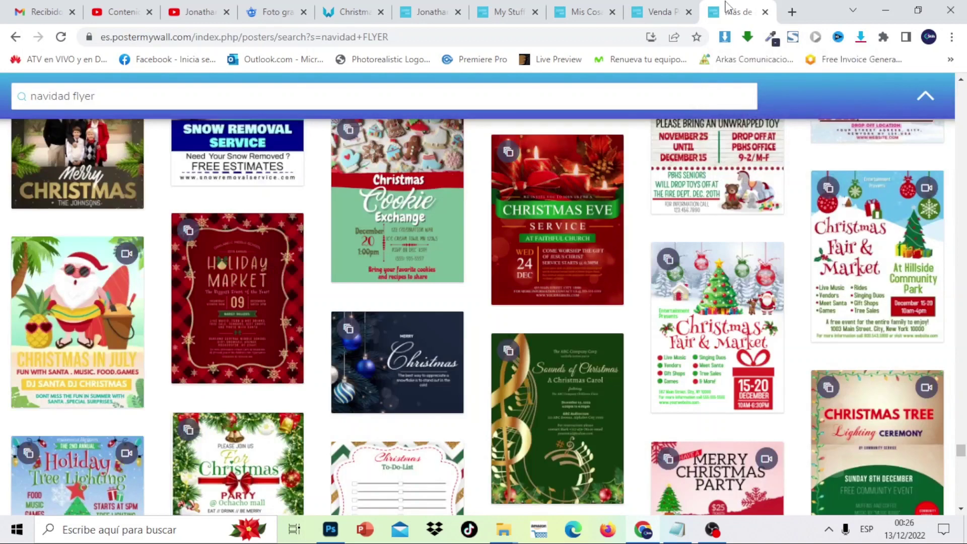
Step: Review the selling page from its introduction to the royalties section, and highlight 35% in the royalties heading
click(659, 11)
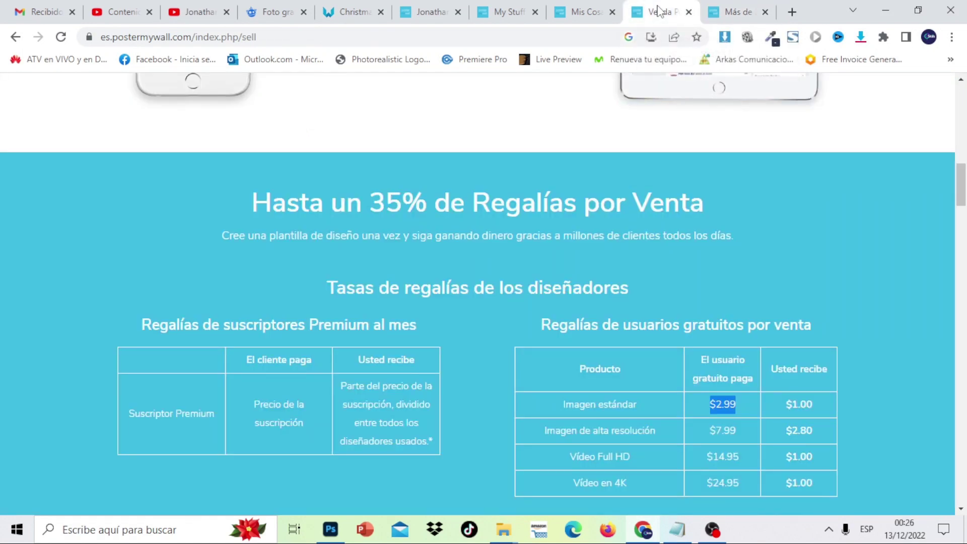
click(577, 10)
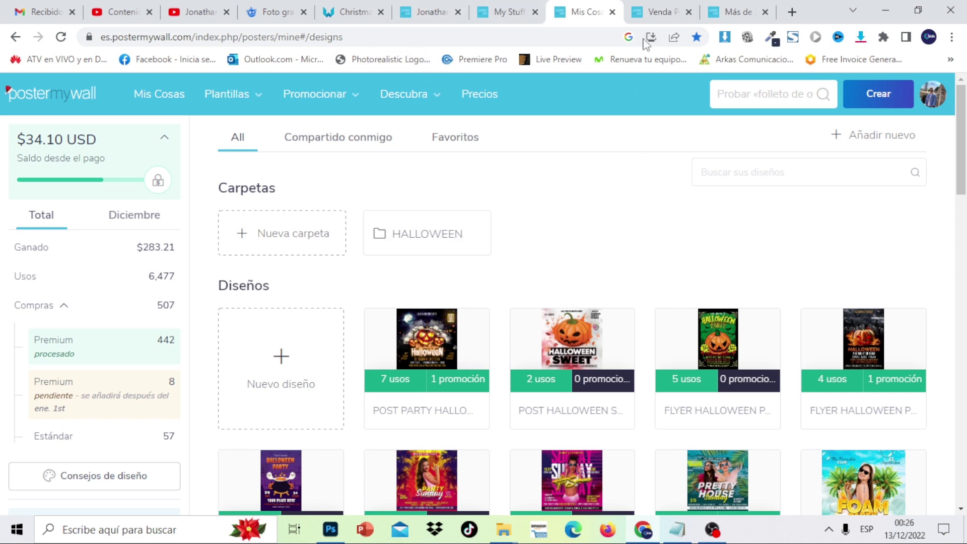
click(657, 8)
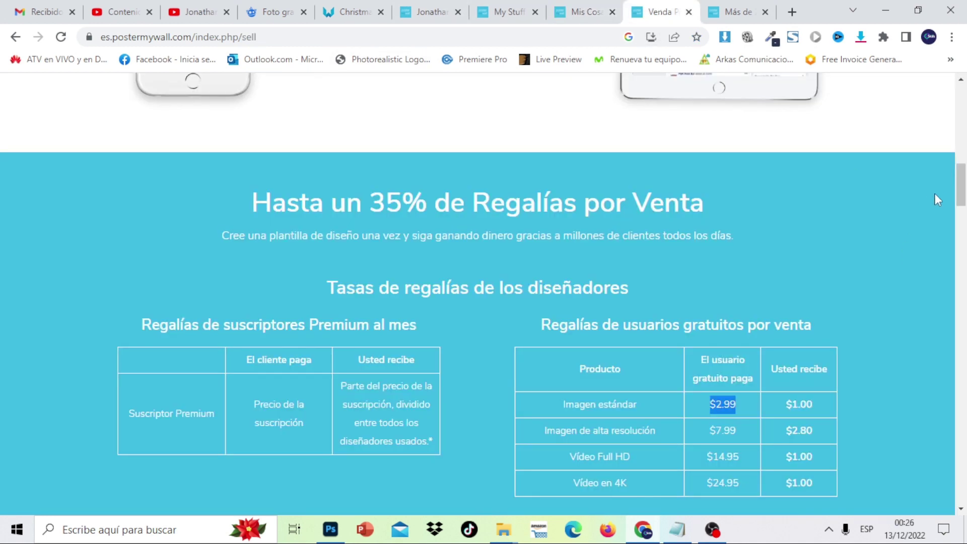
drag(959, 199, 962, 111)
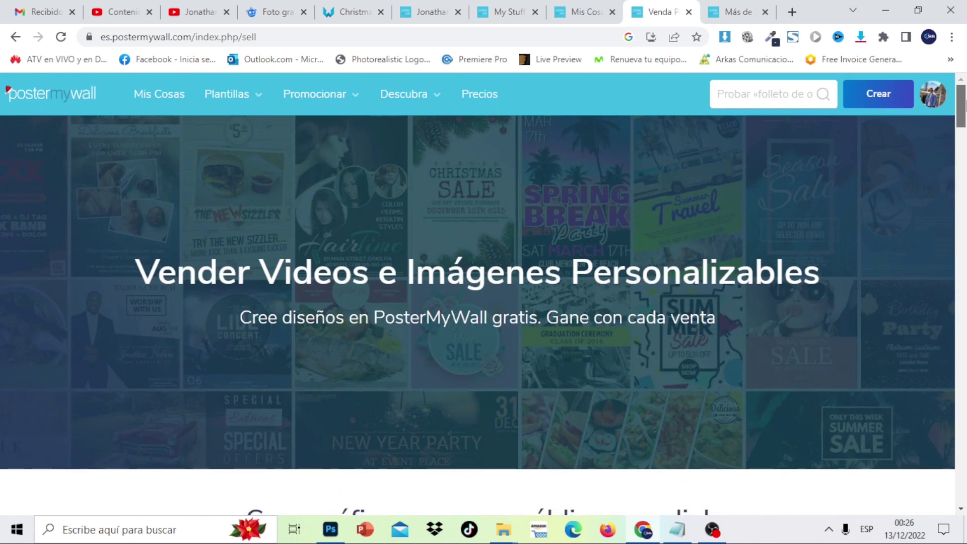
drag(965, 111, 965, 202)
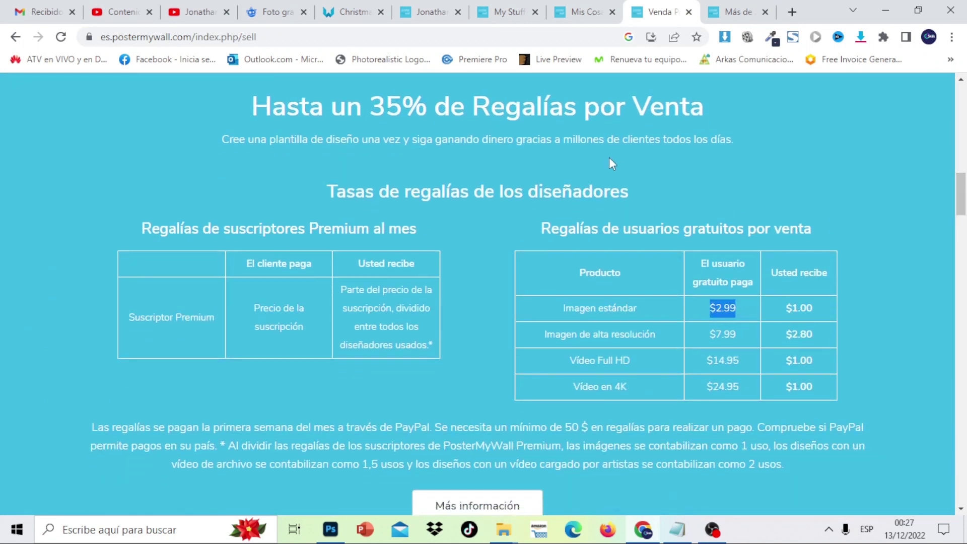
drag(426, 103, 375, 102)
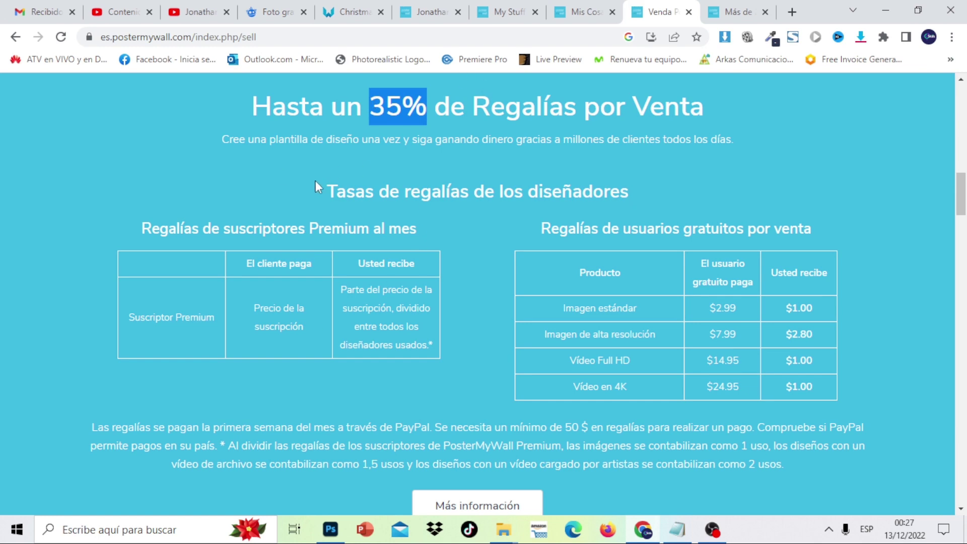
Step: Show the published Christmas designs on the designer profile, and compare them with the "navidad flyer" template results
click(422, 6)
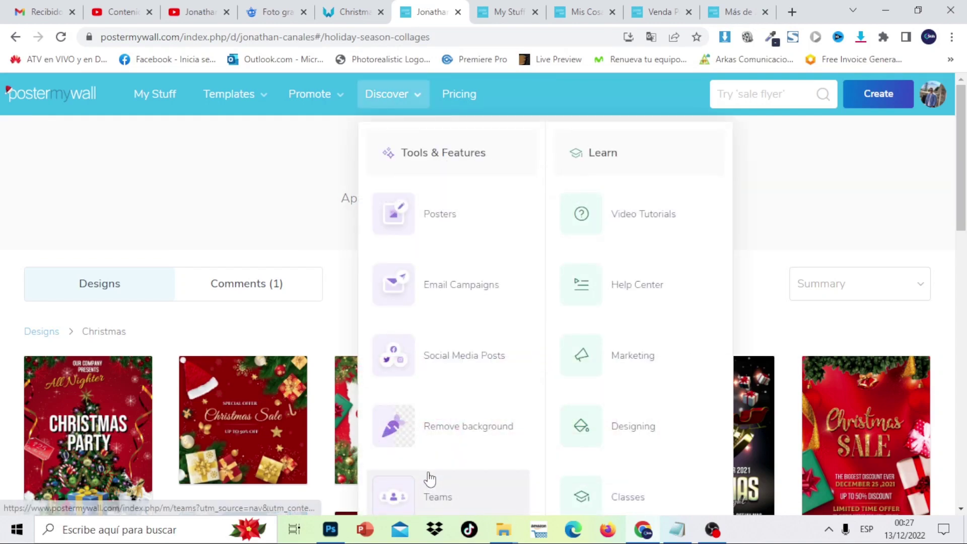
mouse_move(965, 116)
mouse_down()
mouse_move(965, 284)
mouse_move(964, 129)
mouse_up()
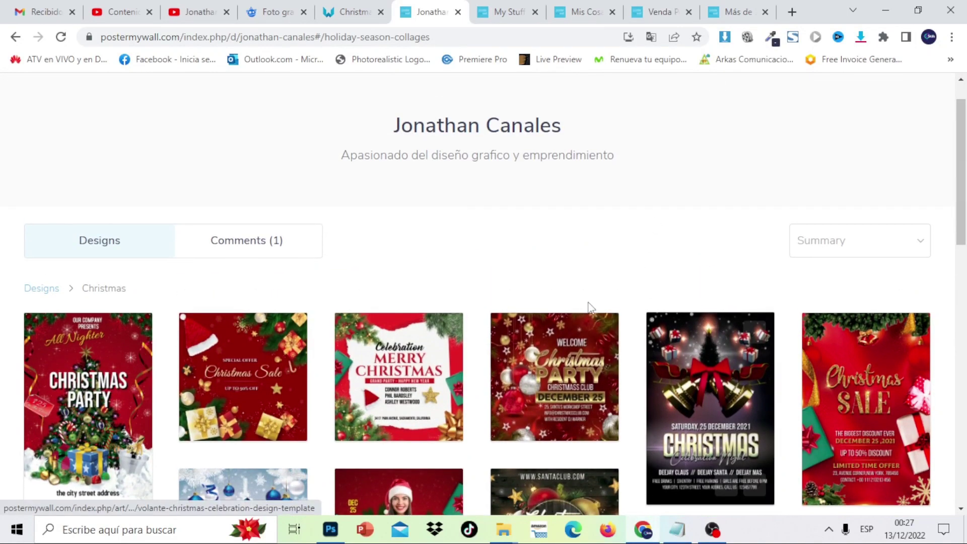
click(725, 8)
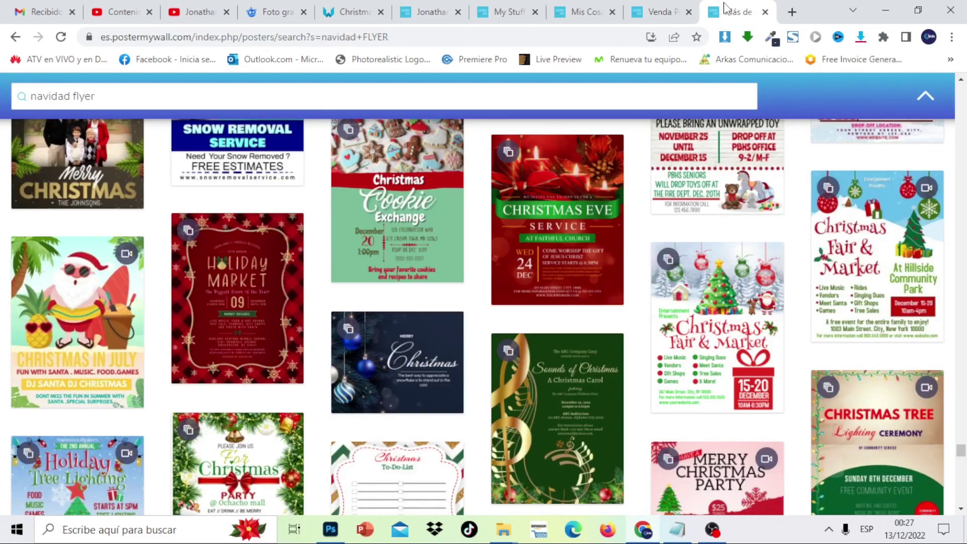
Step: Return to the designer royalty rates, and highlight the Premium subscriber label and the designer's share of the subscription price
click(661, 7)
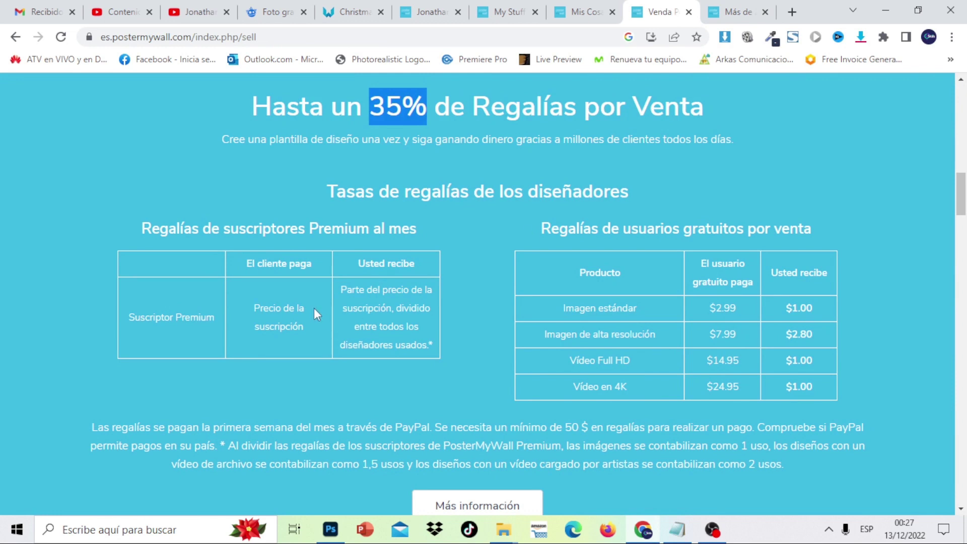
drag(129, 317, 216, 321)
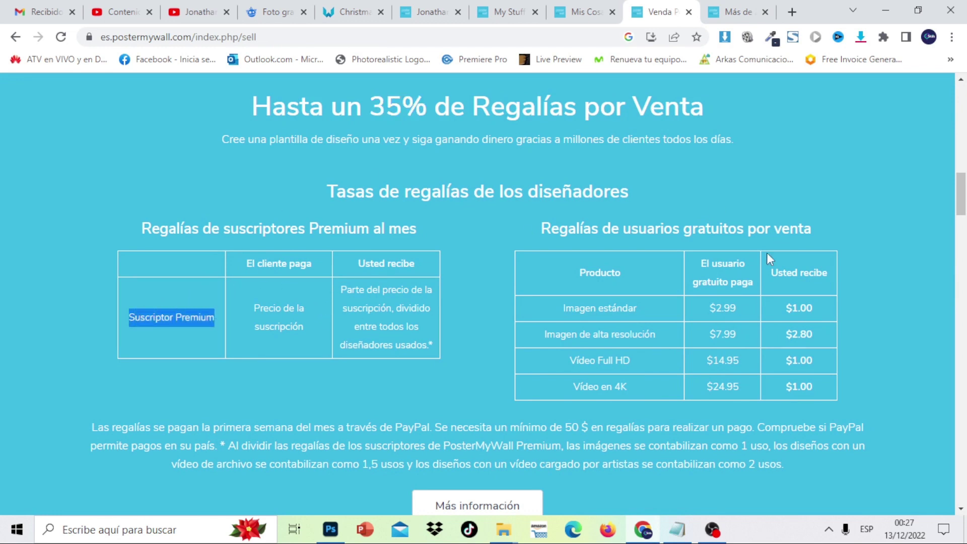
mouse_move(960, 194)
mouse_down()
mouse_move(961, 102)
mouse_move(962, 200)
mouse_move(964, 186)
mouse_up()
drag(357, 298, 432, 352)
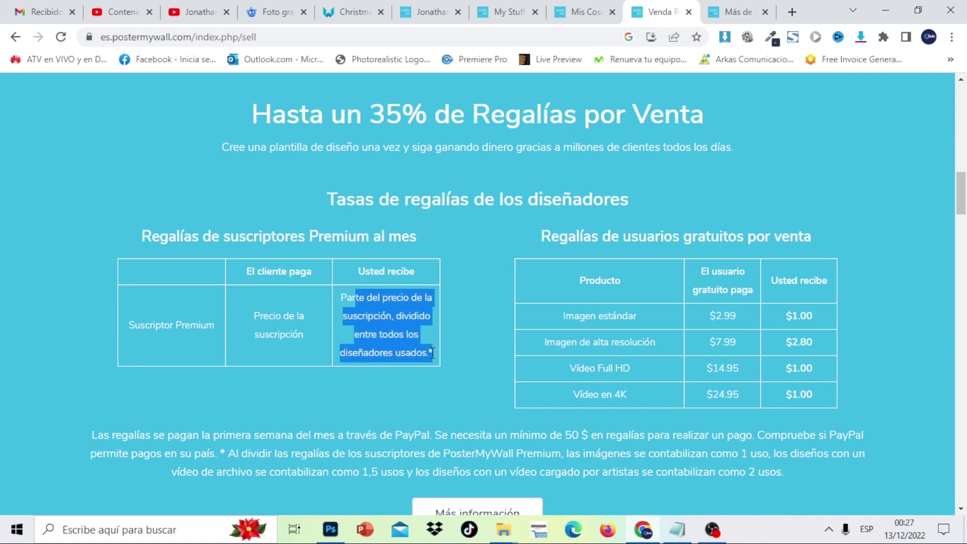
click(432, 352)
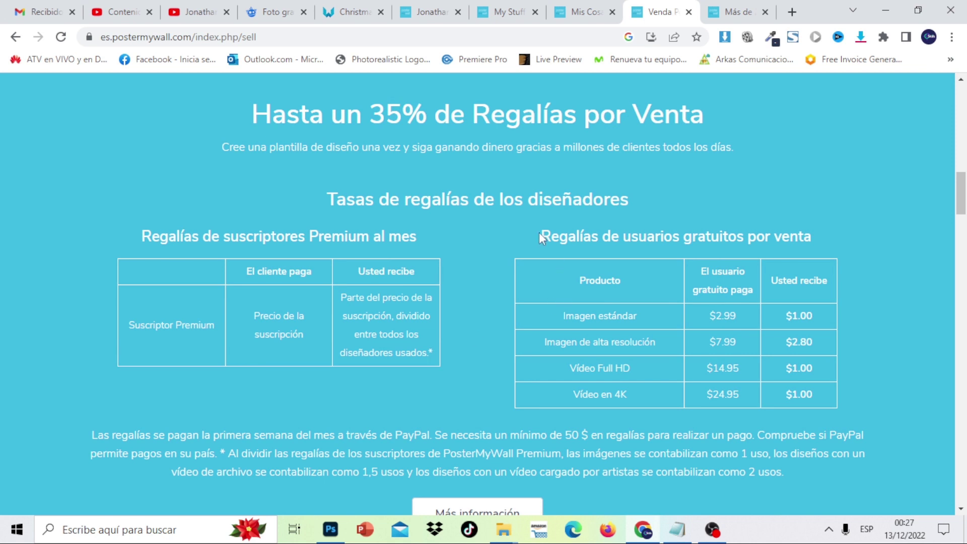
Step: Highlight the free-user royalties heading, the standard image price and royalty, and the high-resolution image royalty
drag(536, 229, 727, 227)
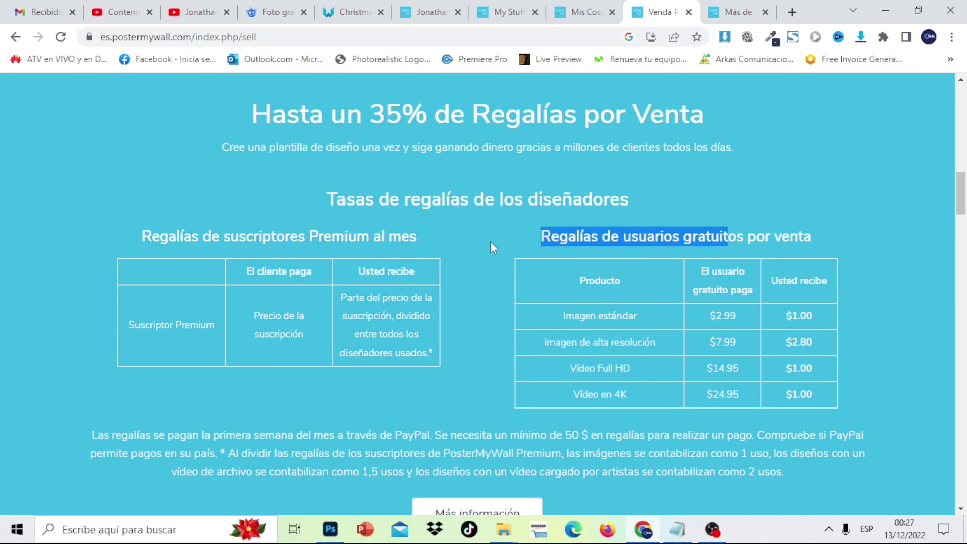
drag(740, 313, 705, 320)
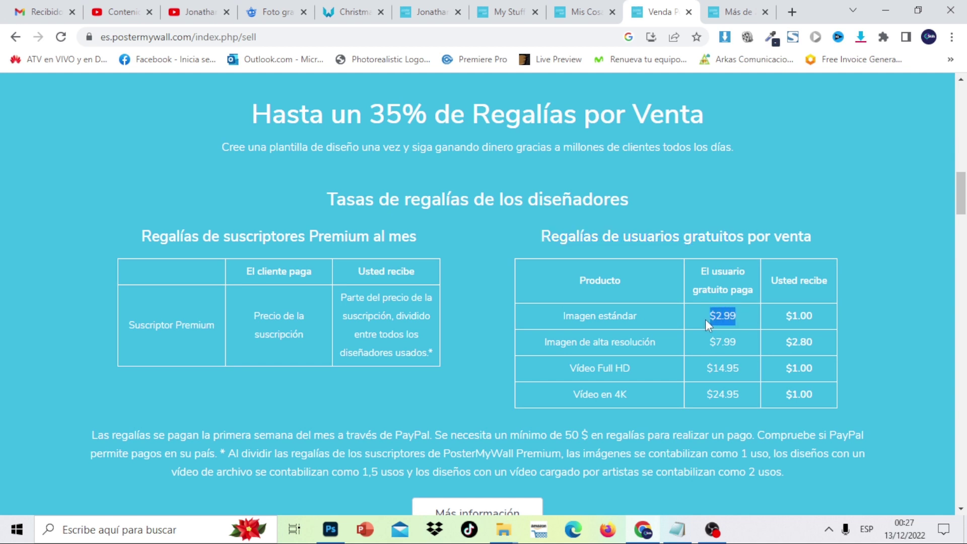
drag(807, 317, 791, 318)
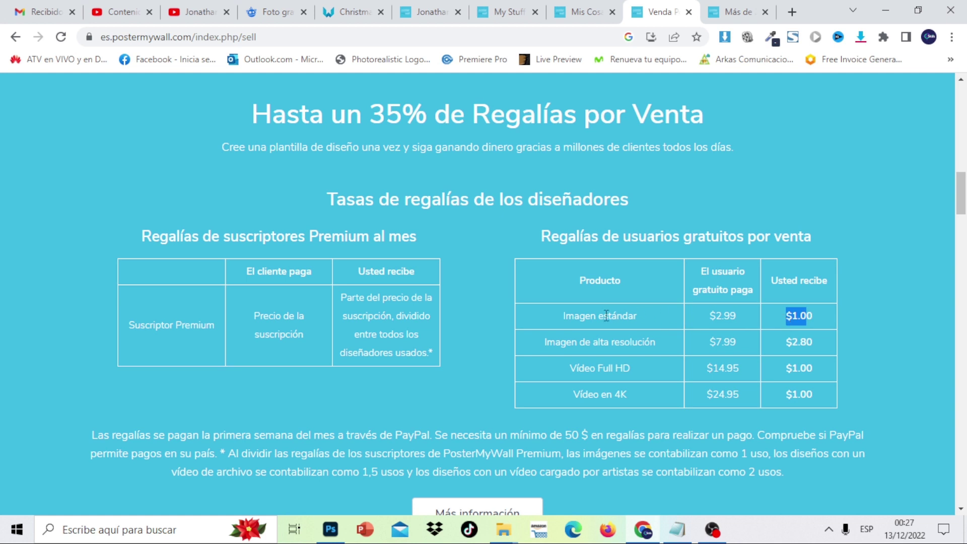
drag(606, 316, 566, 323)
click(637, 372)
drag(599, 344, 648, 340)
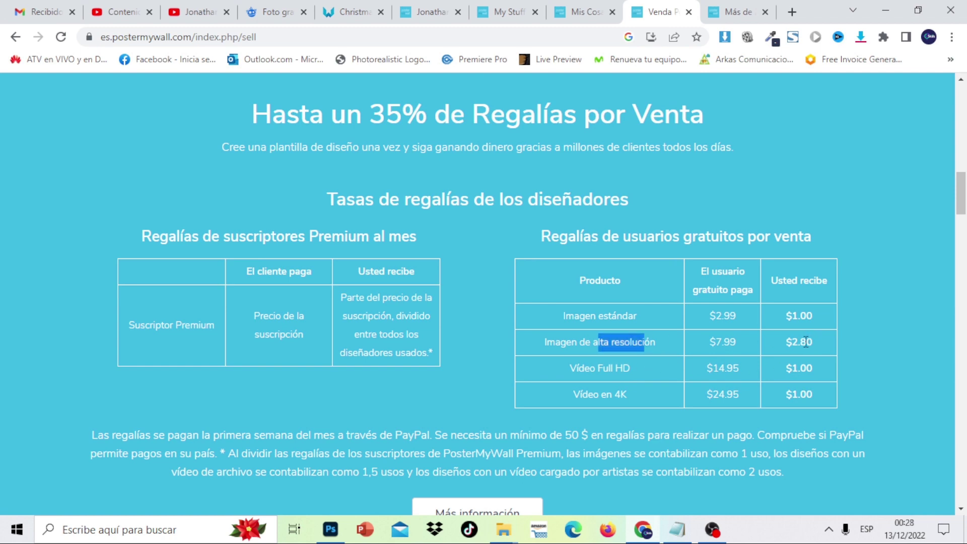
drag(805, 342, 816, 344)
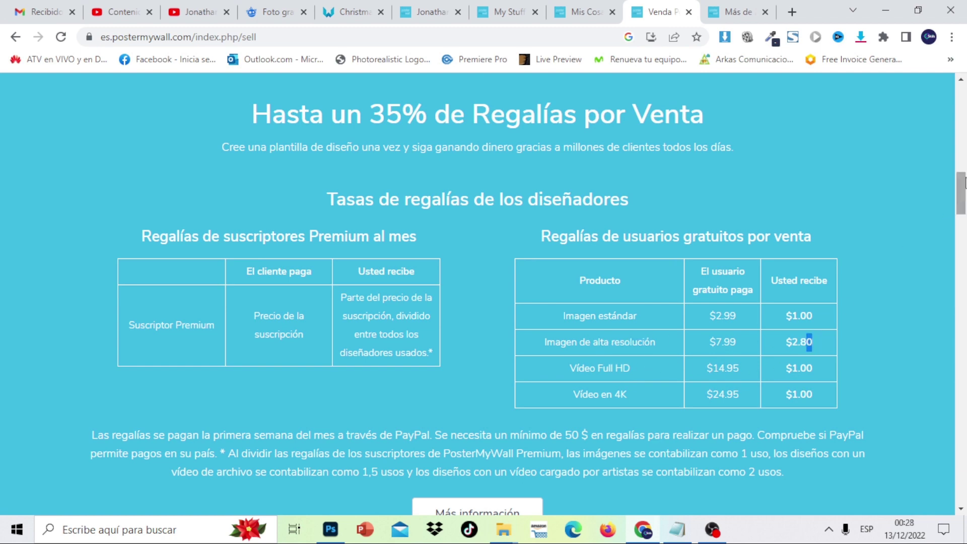
Step: Look through the featured designers on the selling page, and return to the account's designs in Mis Cosas
drag(963, 189, 962, 372)
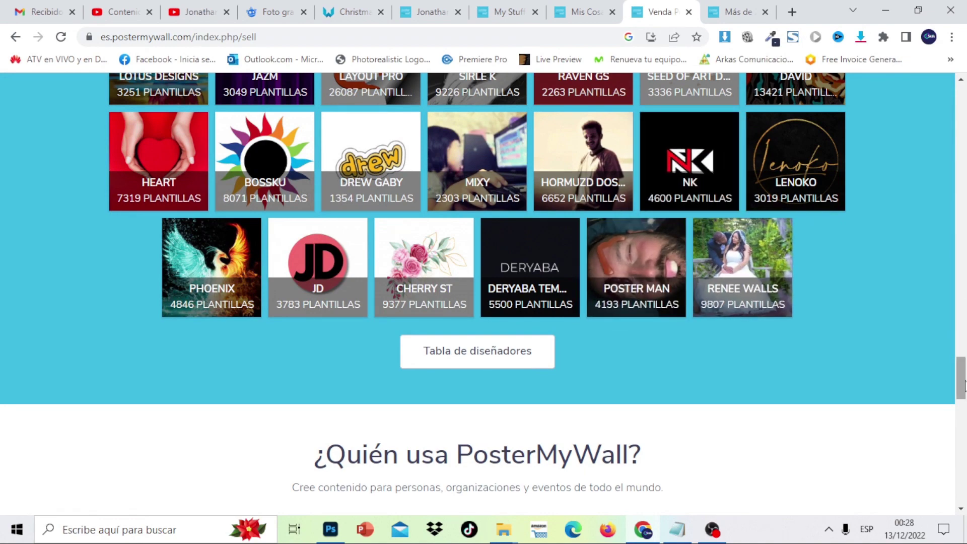
drag(963, 375, 963, 108)
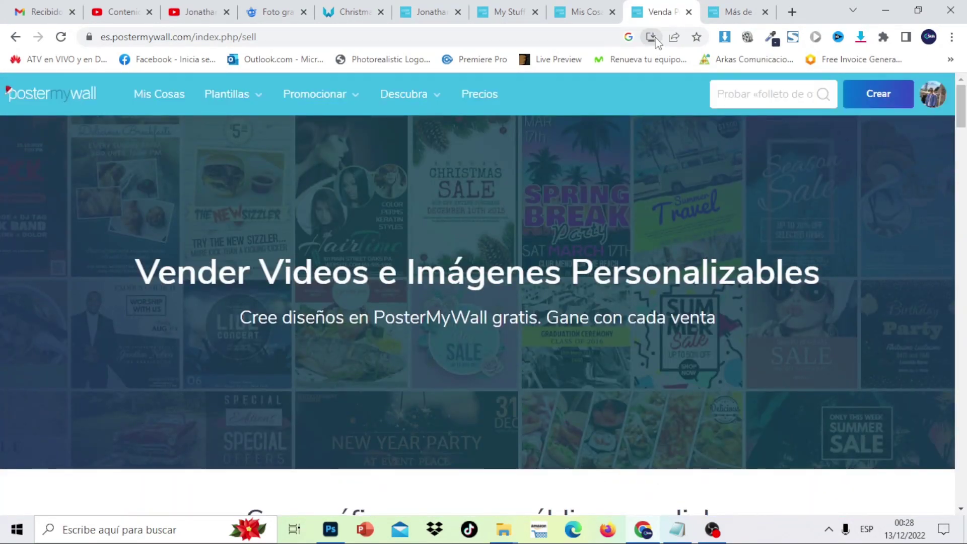
click(571, 6)
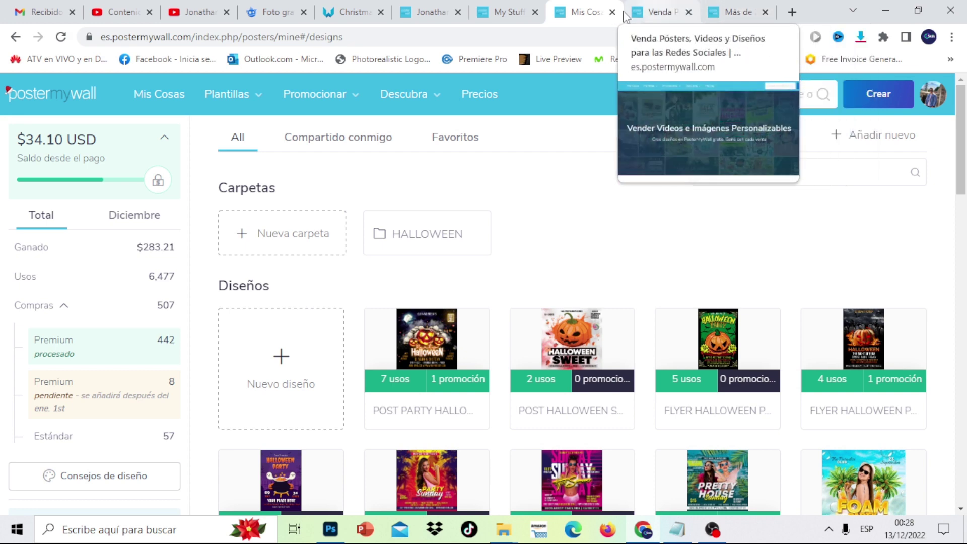
Step: Browse the Christmas collection of published flyers on the designer profile
click(432, 11)
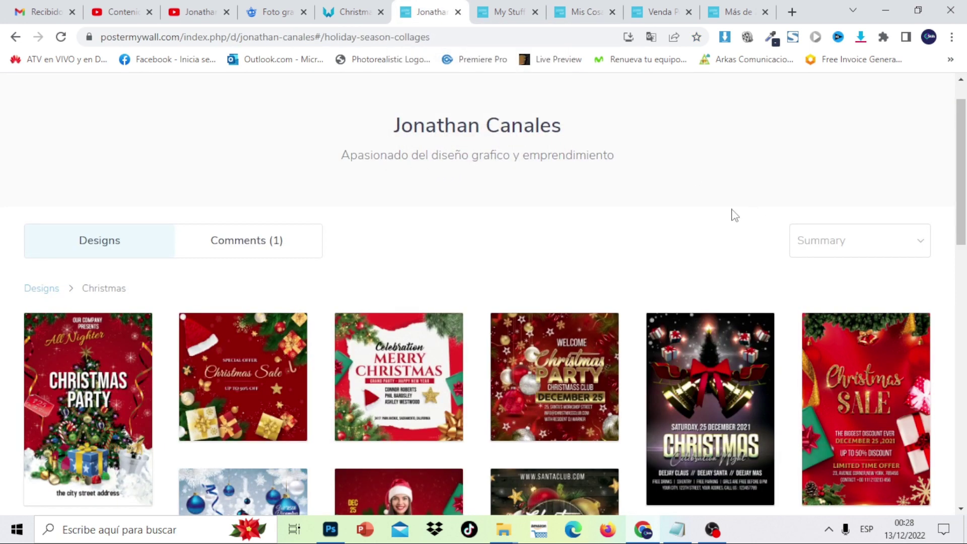
drag(962, 159, 964, 226)
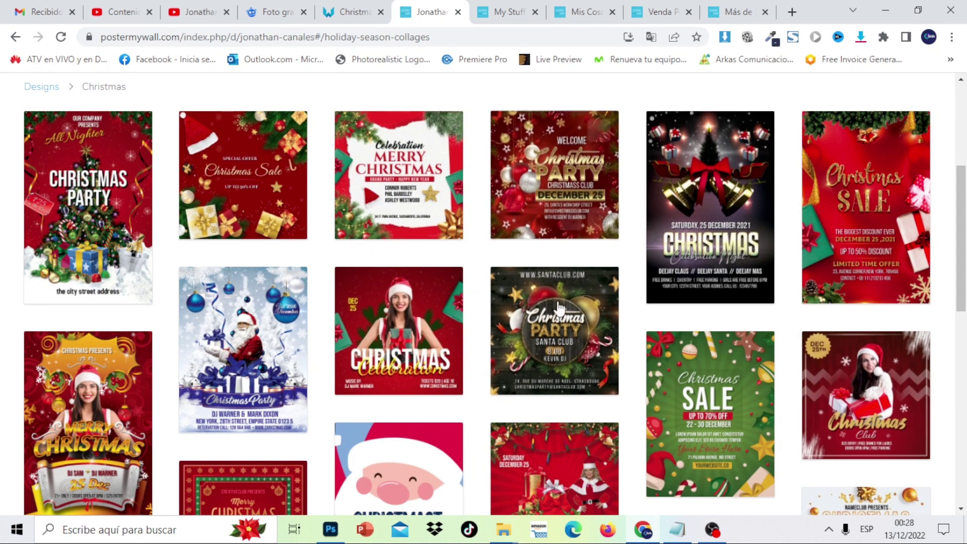
mouse_move(964, 237)
mouse_down()
mouse_move(964, 345)
mouse_move(965, 151)
mouse_move(965, 302)
mouse_move(965, 237)
mouse_up()
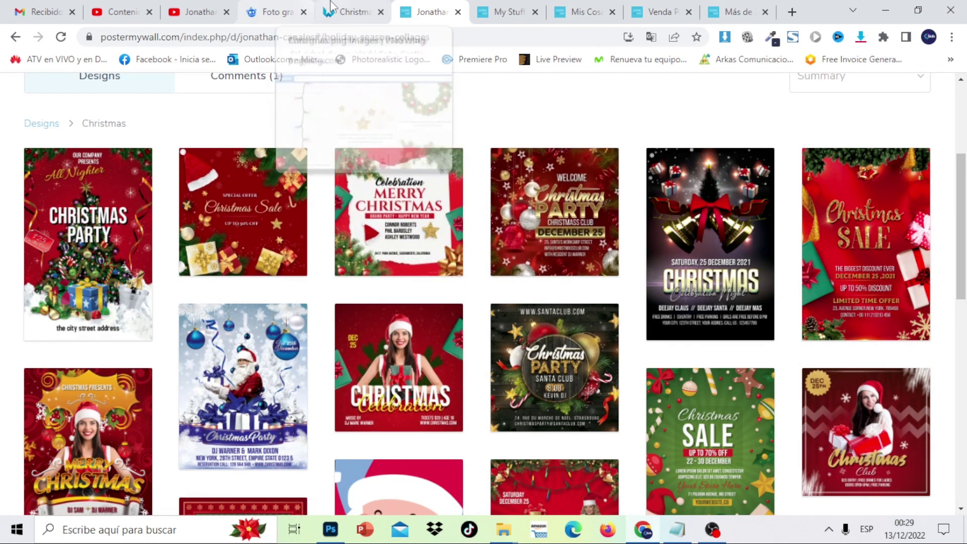
Step: Check the Freepik download page of the family Christmas photo, and browse the "christmas" PNG results on PNGWing for design elements
click(271, 6)
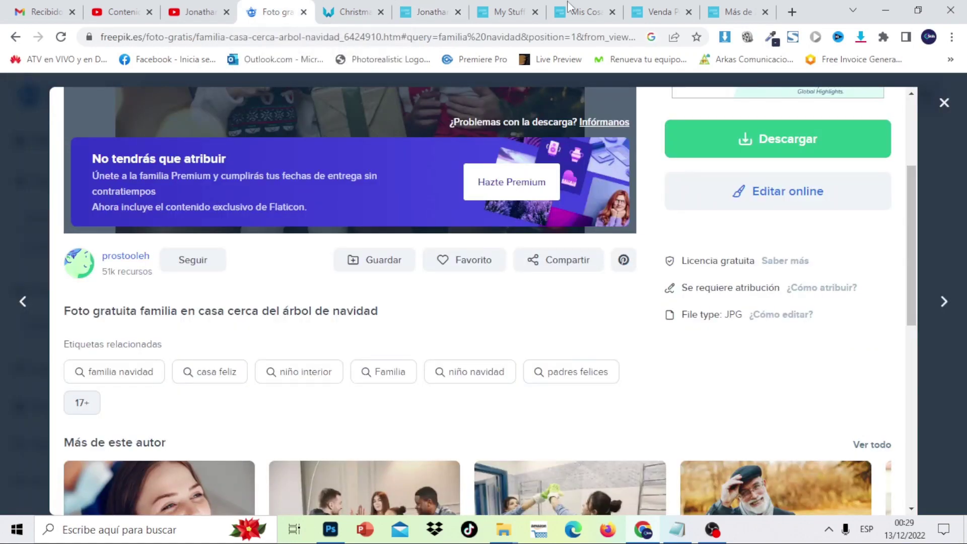
scroll(918, 195, up, 3)
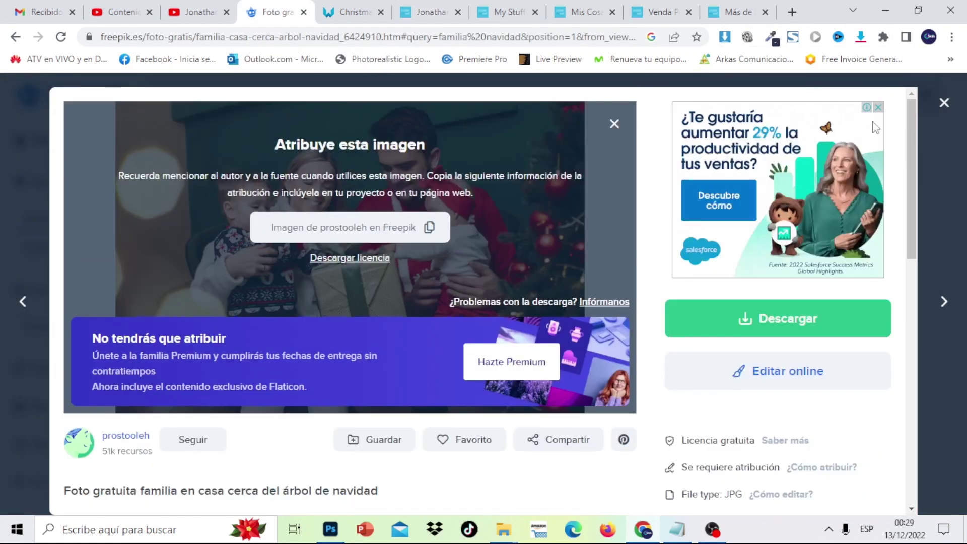
click(353, 20)
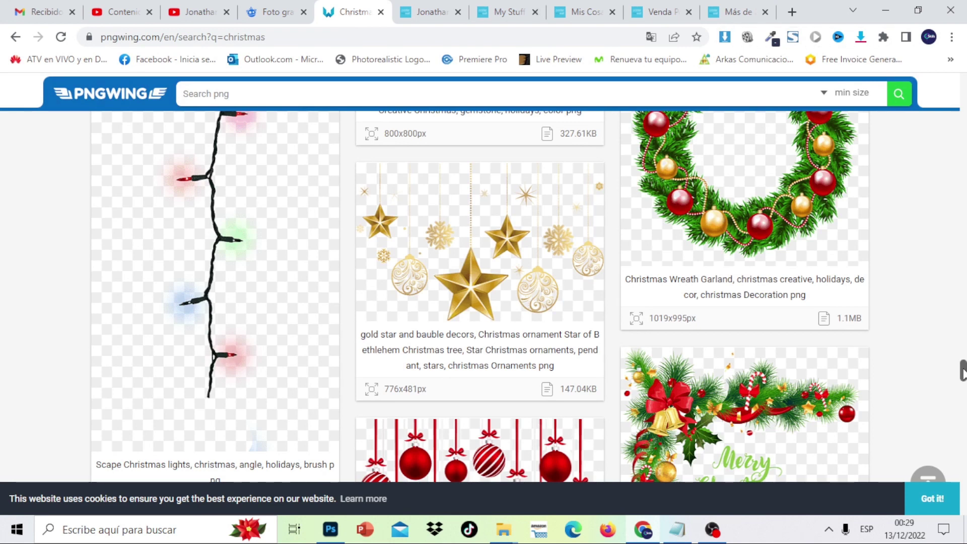
right_click(956, 273)
click(945, 204)
scroll(945, 204, down, 15)
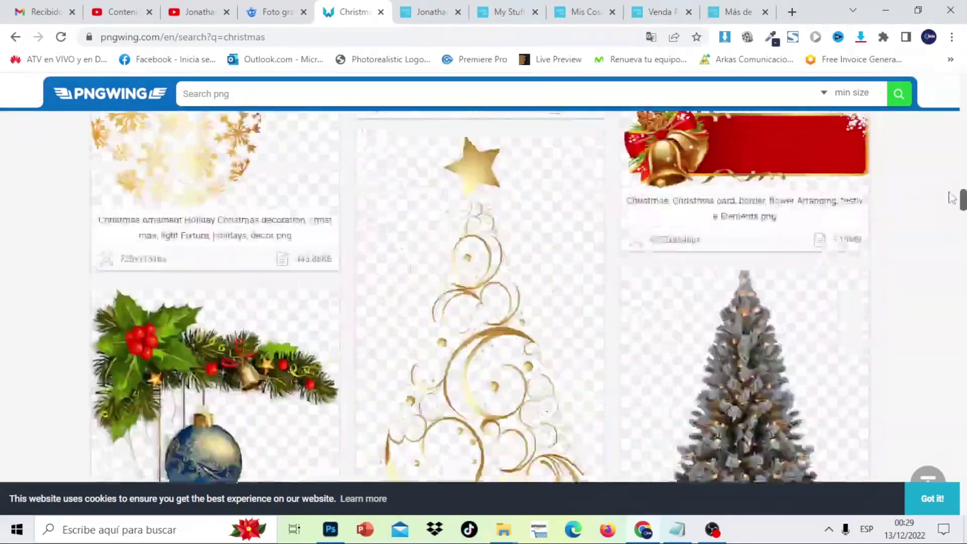
drag(962, 199, 963, 419)
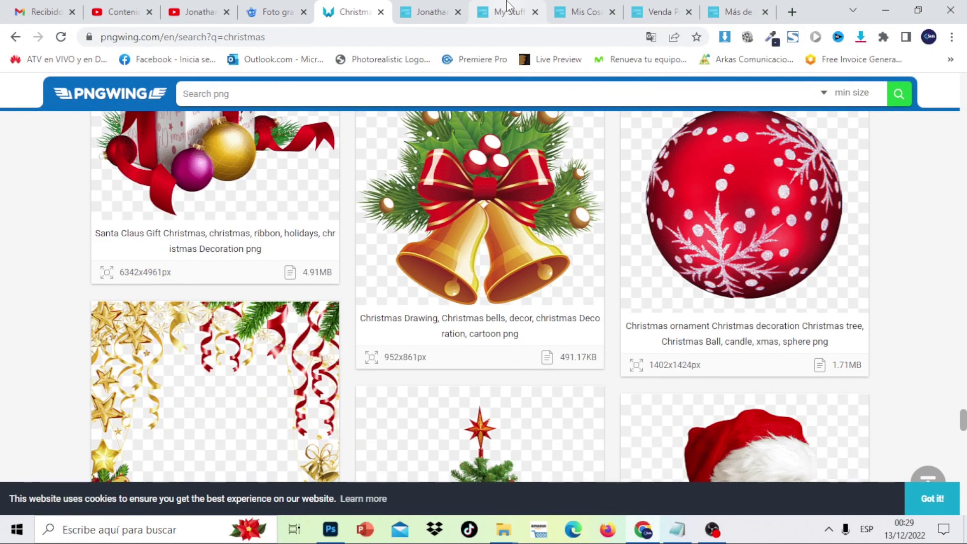
Step: Return to the My Stuff activity page on PosterMyWall, and open the payouts from the balance since payout
click(431, 9)
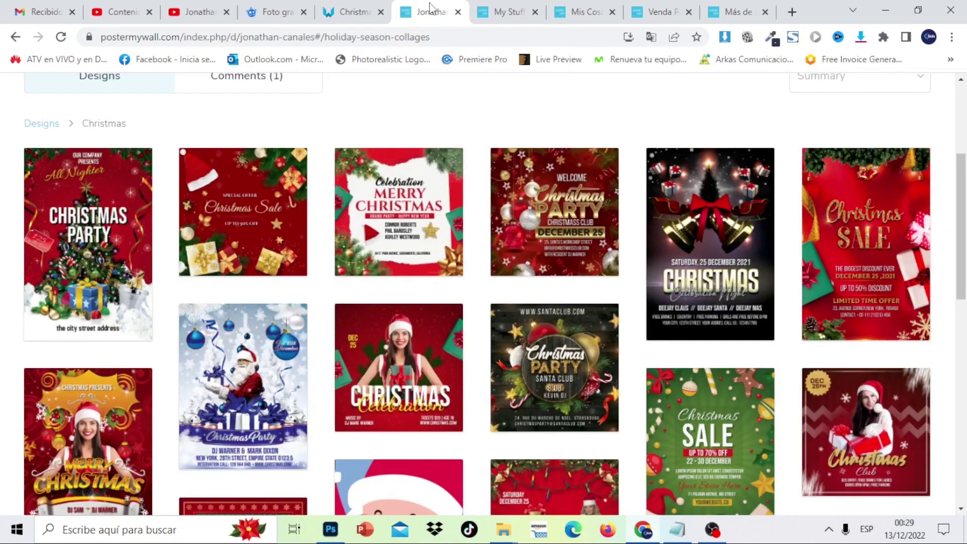
click(492, 8)
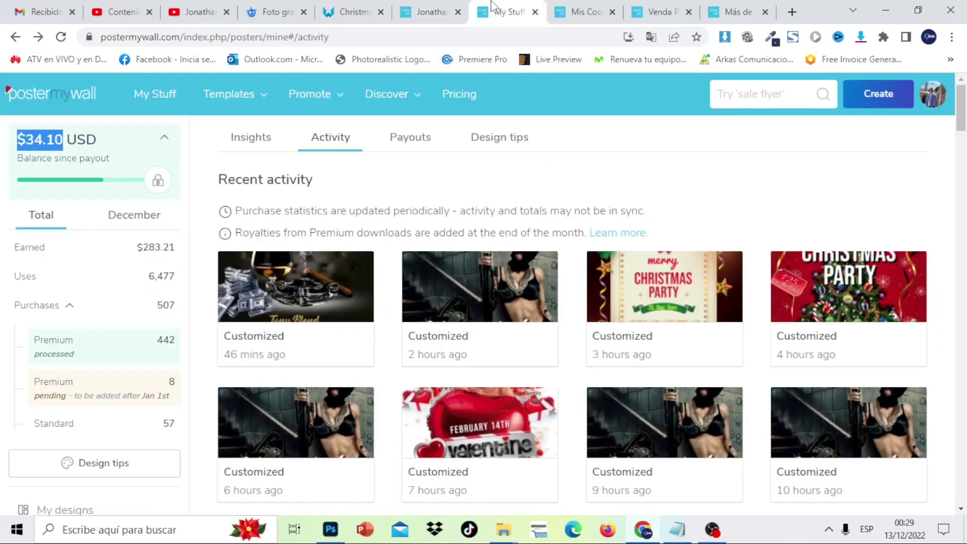
click(76, 153)
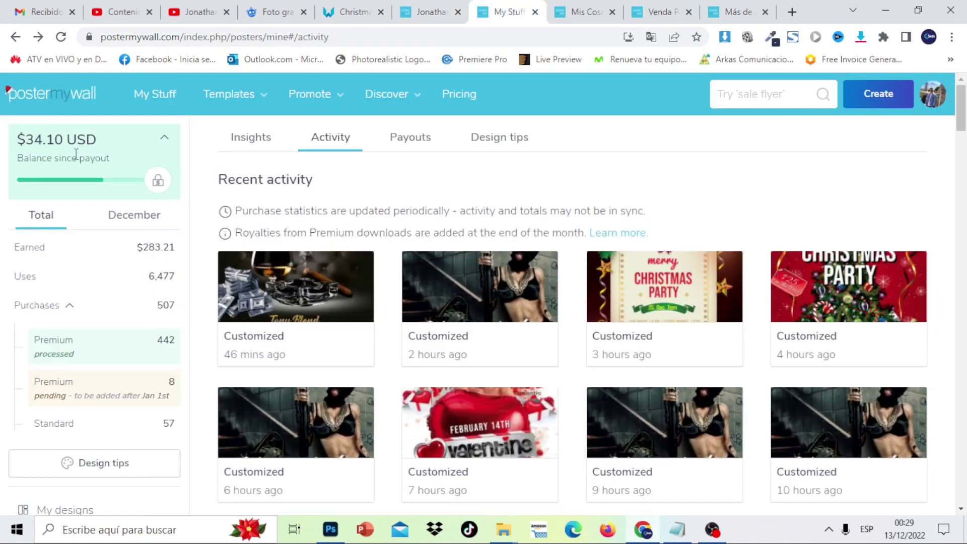
click(158, 182)
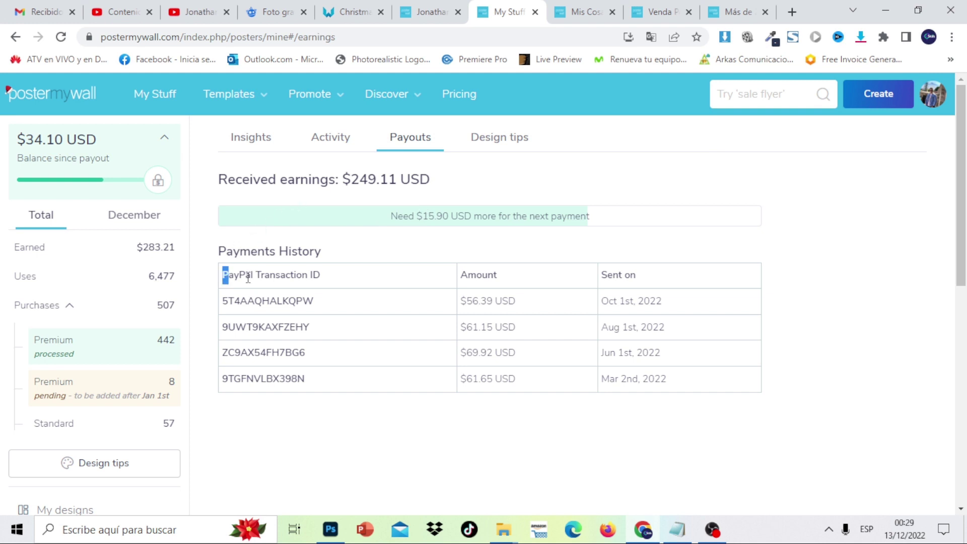
Step: Review the PayPal payments history on the payouts page, going through the amount of each payment sent
drag(248, 278, 336, 276)
click(519, 302)
drag(522, 383, 460, 380)
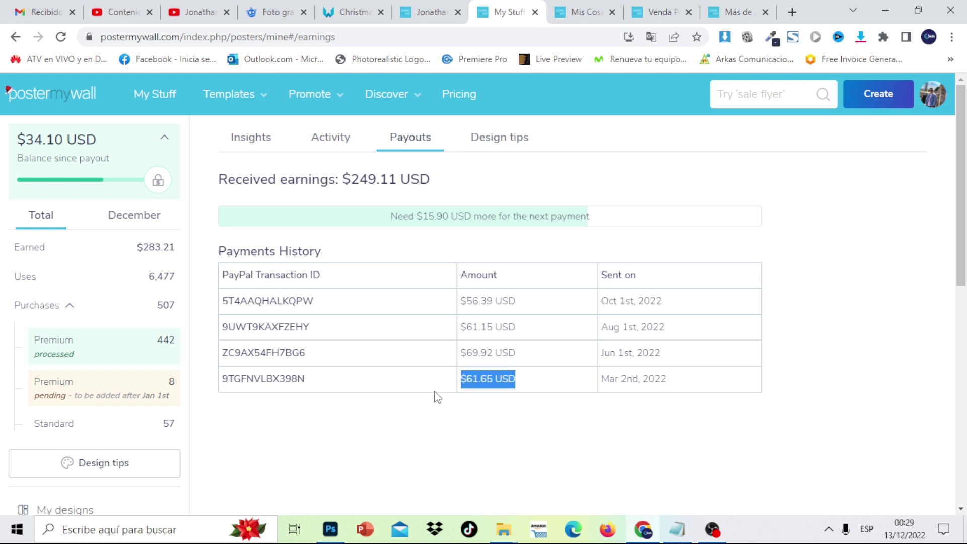
drag(502, 352, 443, 366)
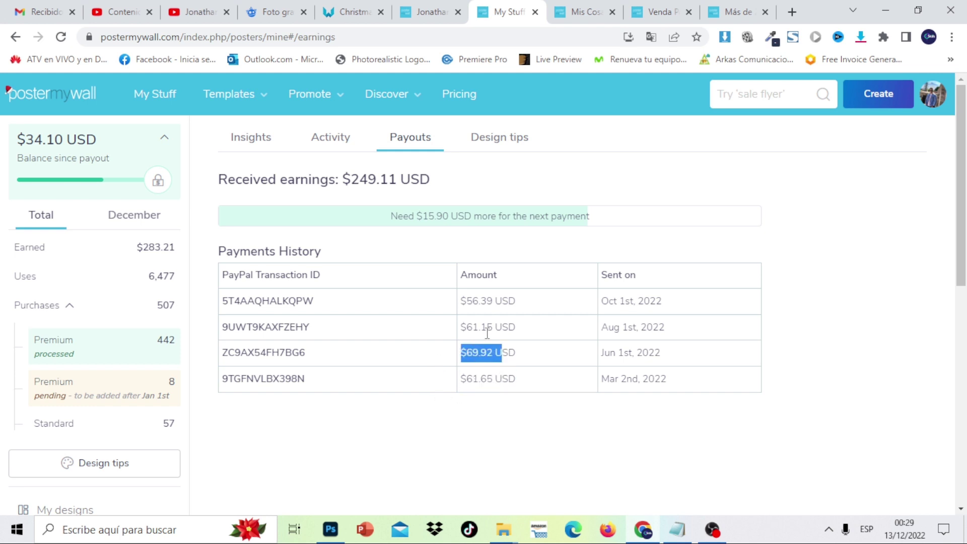
drag(487, 333, 433, 340)
drag(481, 304, 443, 308)
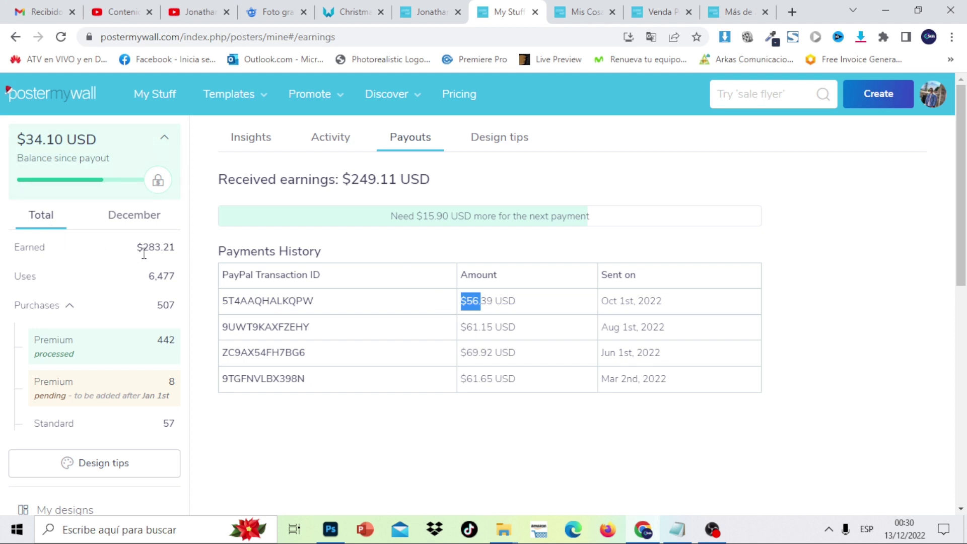
Step: Check the total earned, the December earnings and the balance since payout in the earnings summary
drag(141, 250, 195, 252)
click(197, 252)
click(152, 216)
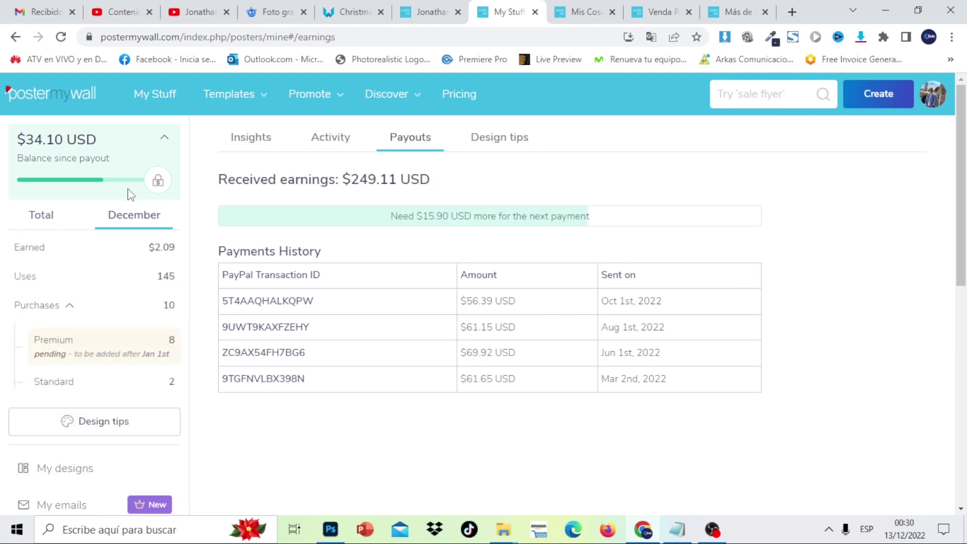
mouse_move(43, 141)
mouse_down()
mouse_move(19, 145)
mouse_move(46, 140)
mouse_up()
click(297, 219)
Step: Switch to the account's designs in Mis Cosas and look through the uploaded flyers and posts
click(559, 17)
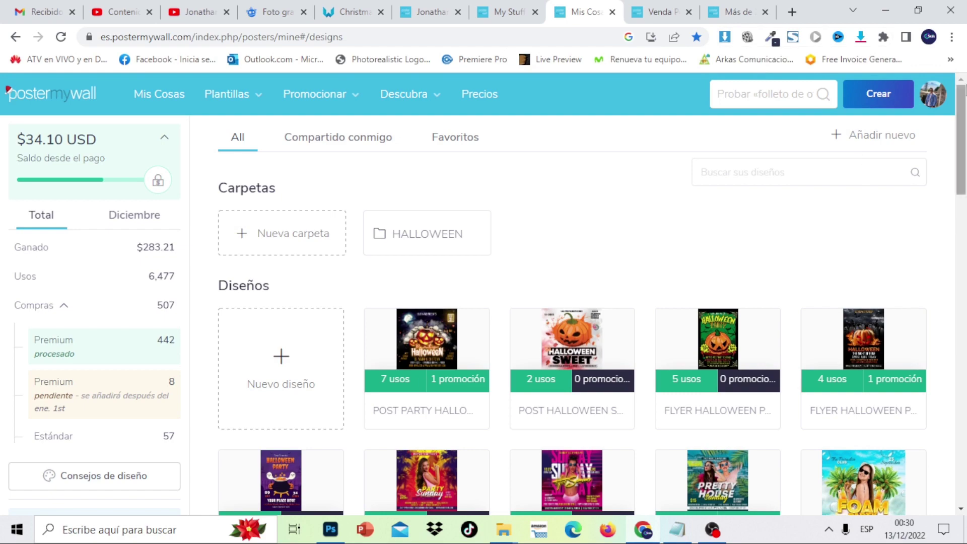
drag(964, 110, 963, 184)
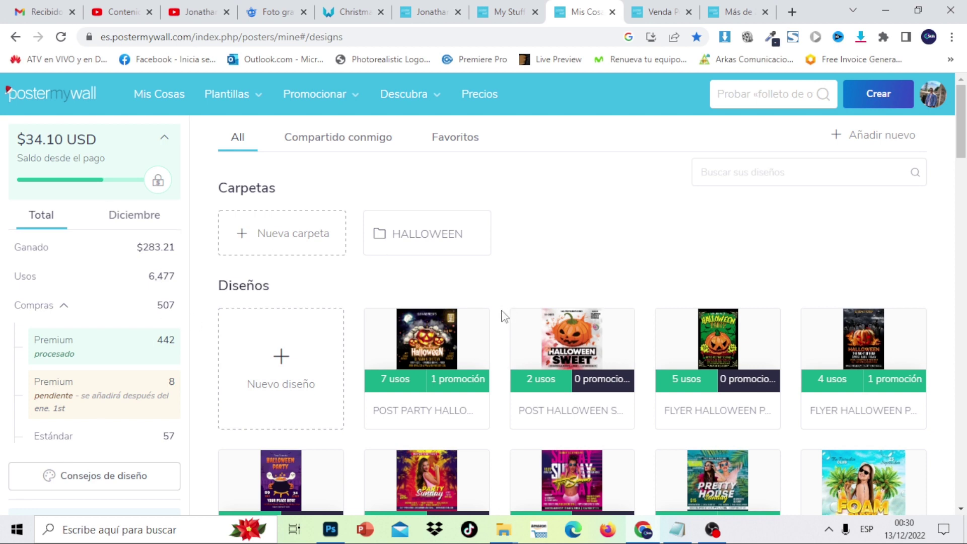
scroll(501, 317, down, 8)
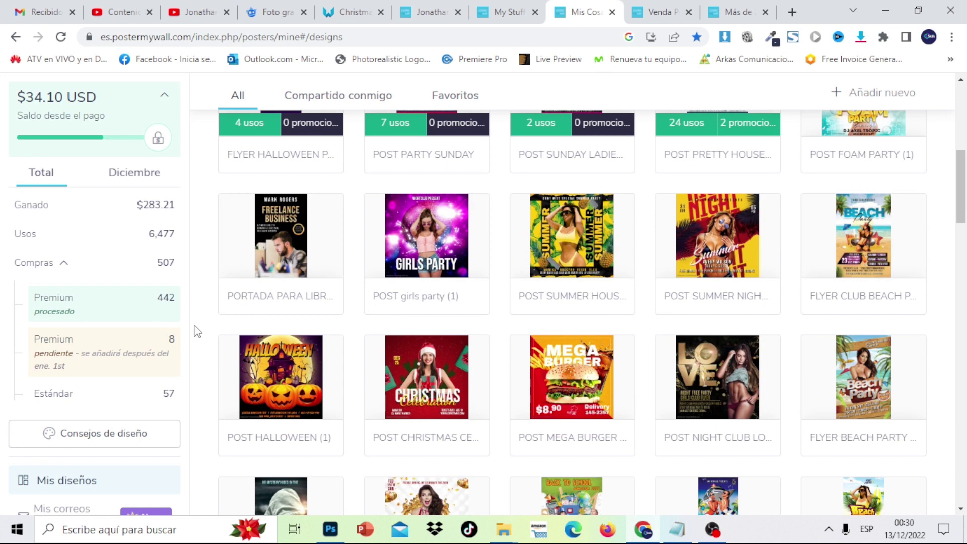
scroll(197, 331, down, 3)
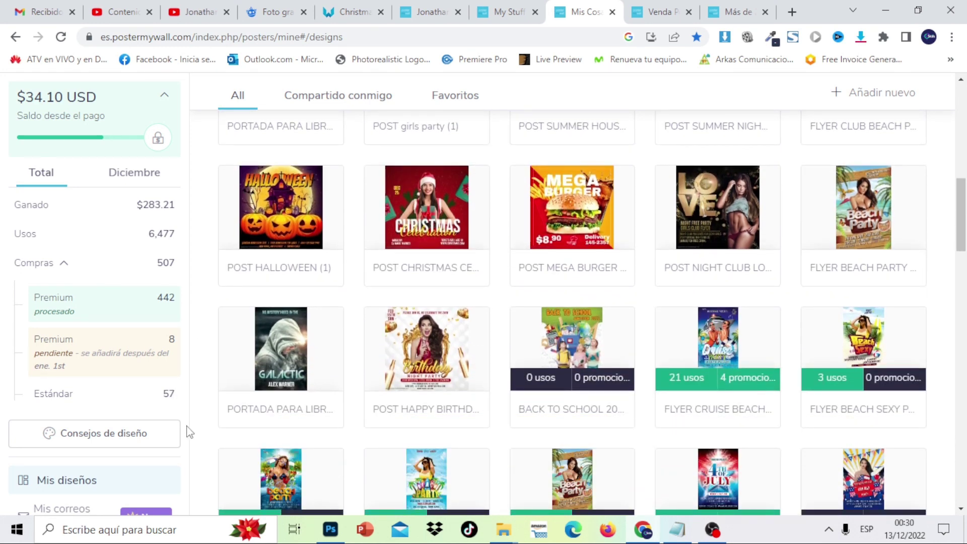
Step: Open the account's Panel, view the full report of upcoming popular themes, and return to the insights
scroll(190, 432, down, 7)
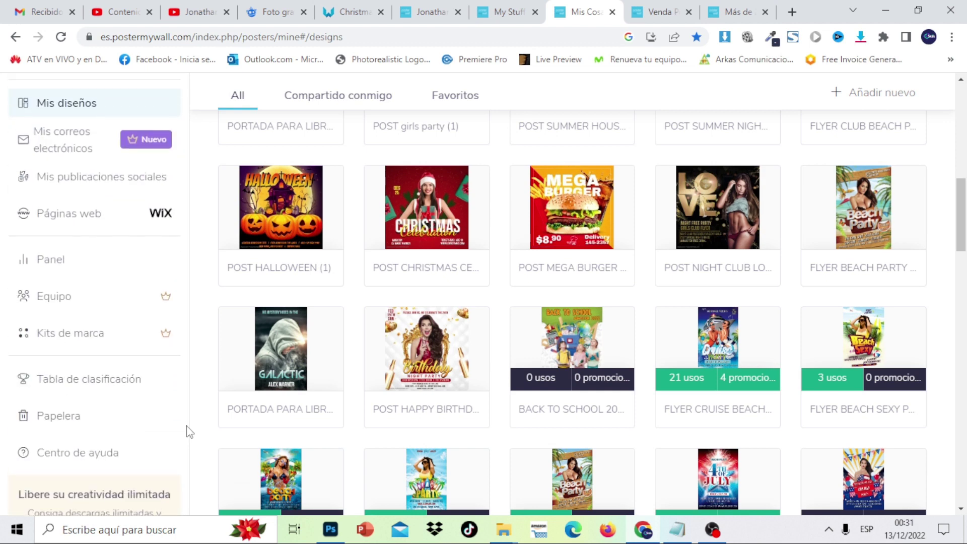
click(152, 268)
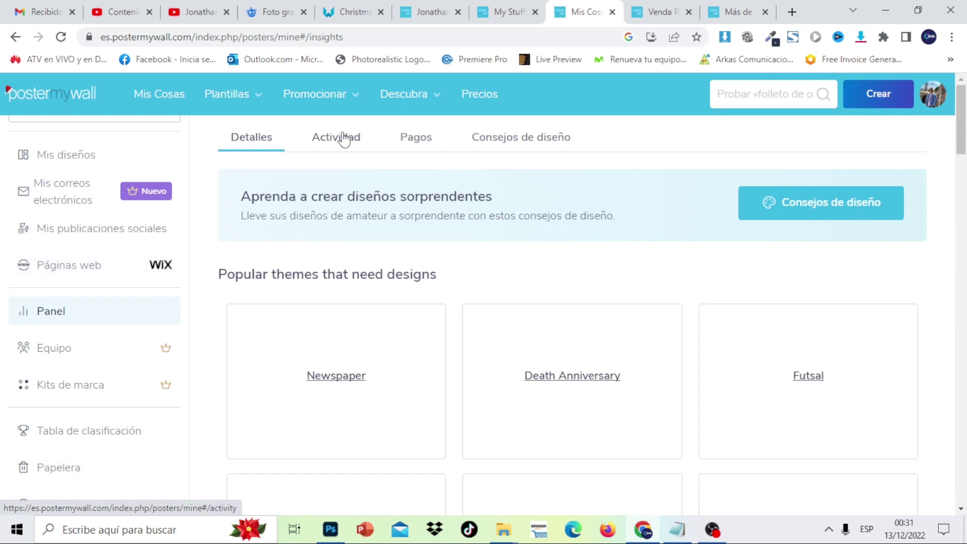
scroll(964, 142, down, 3)
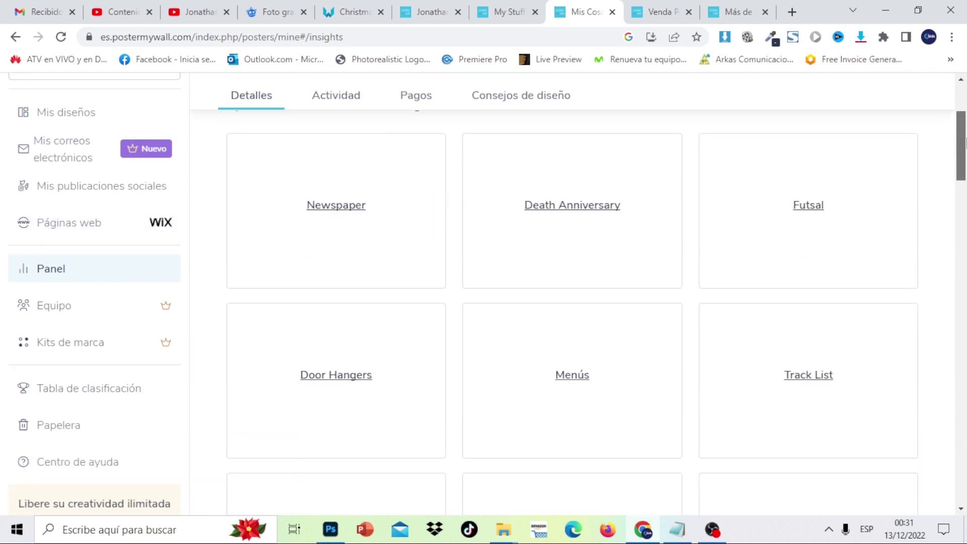
drag(964, 142, 965, 244)
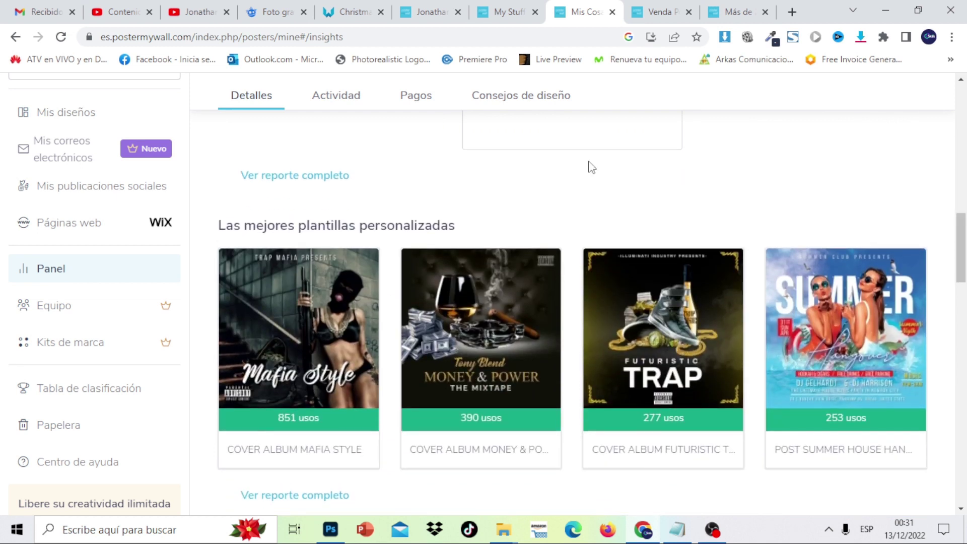
click(334, 179)
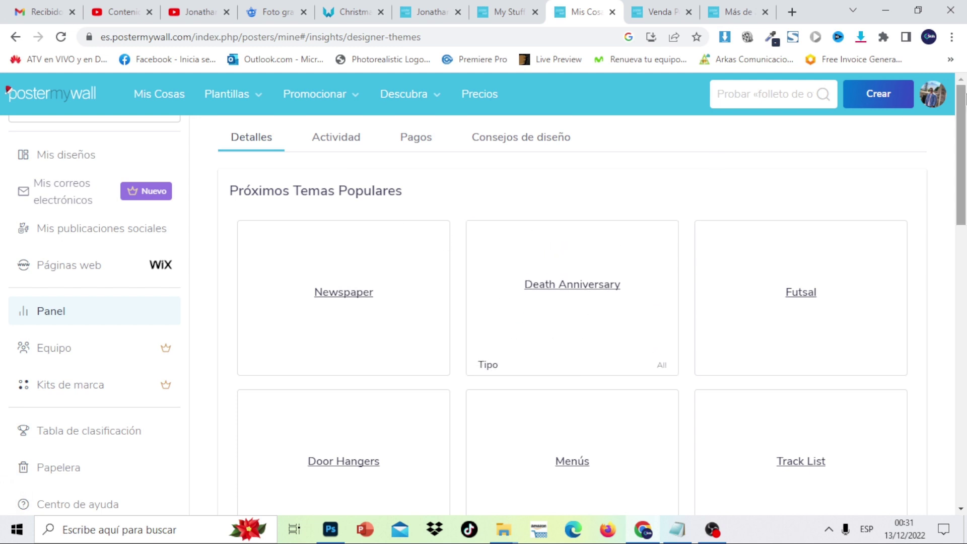
drag(964, 136, 964, 236)
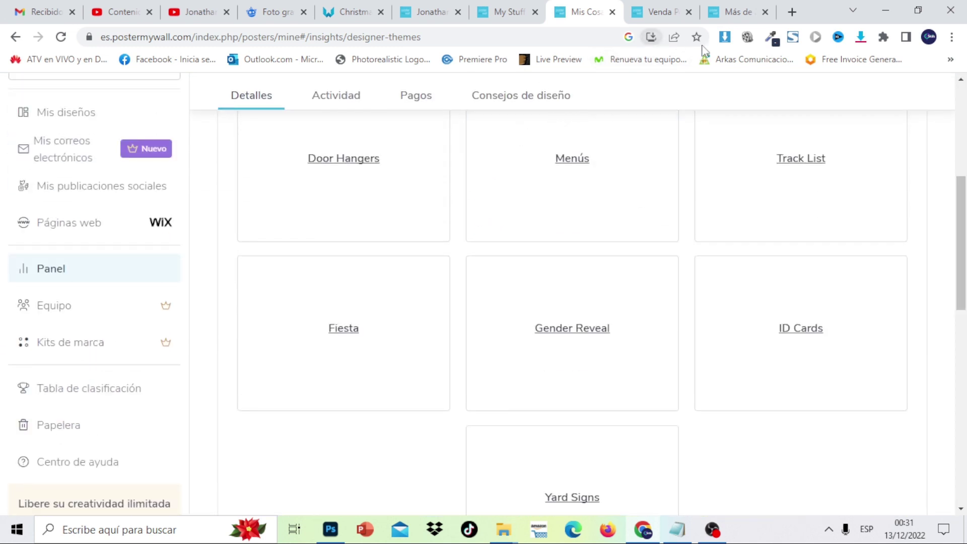
click(16, 38)
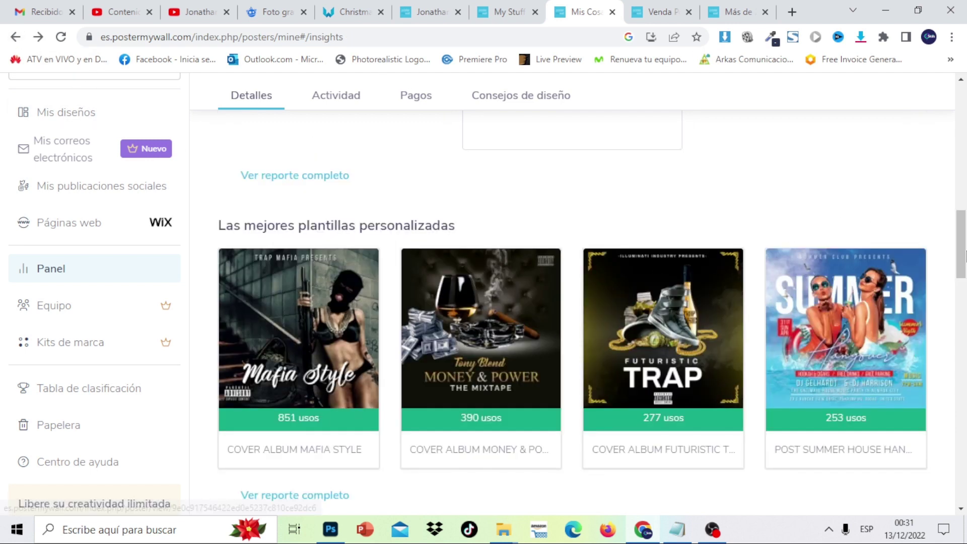
Step: Examine the most customized templates and the best-selling templates in the account insights
mouse_move(964, 256)
mouse_down()
mouse_move(963, 277)
mouse_move(963, 267)
mouse_up()
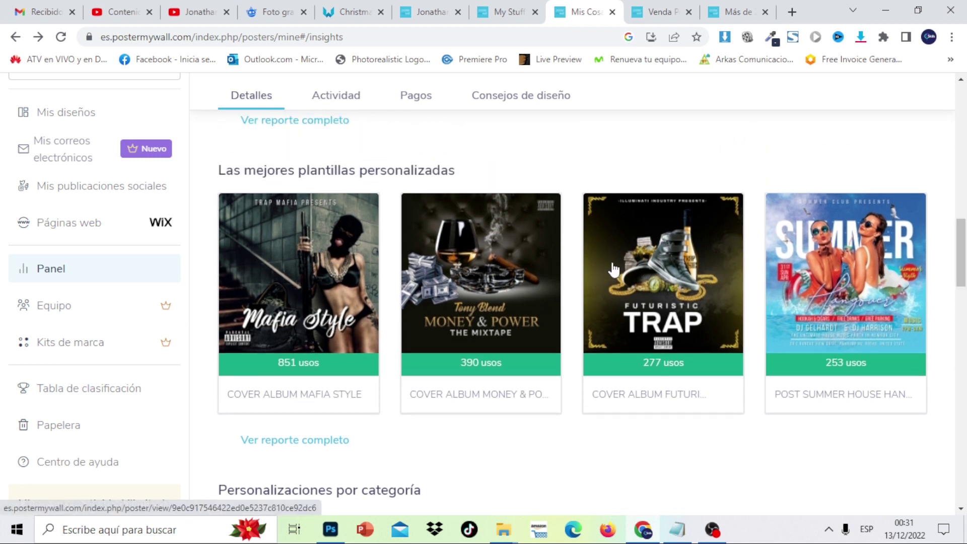
scroll(961, 246, up, 1)
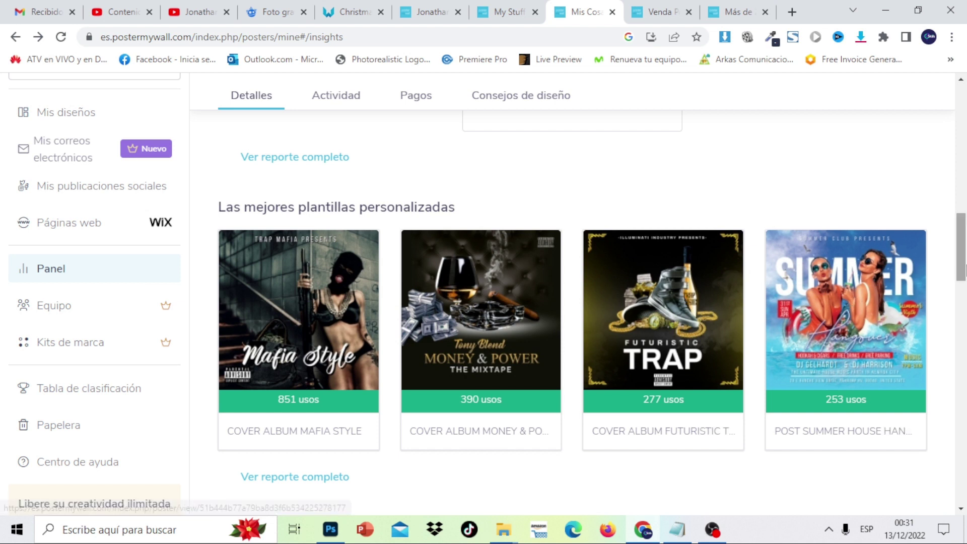
drag(964, 272, 964, 371)
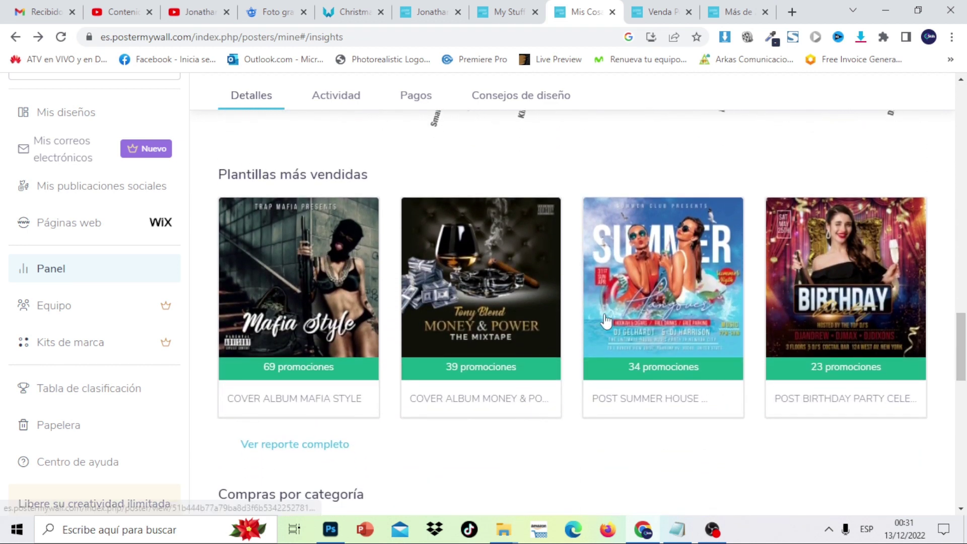
Step: Open the full report of best-selling templates and look through the promotions of each design
click(324, 443)
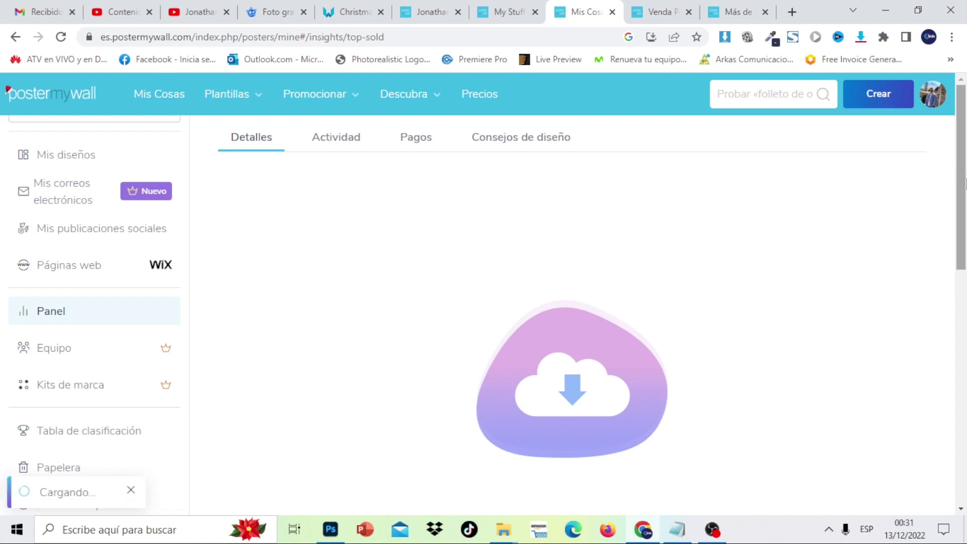
scroll(964, 187, down, 7)
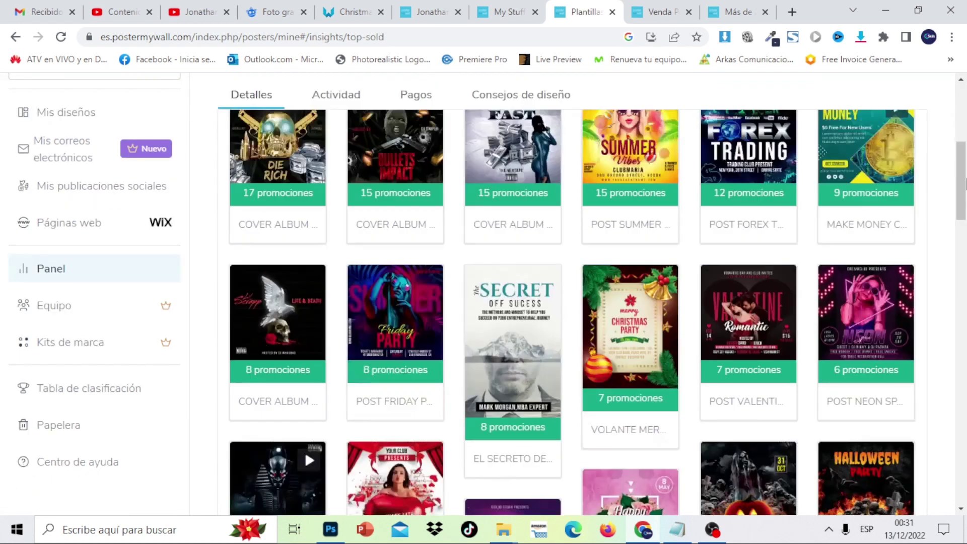
scroll(964, 189, down, 2)
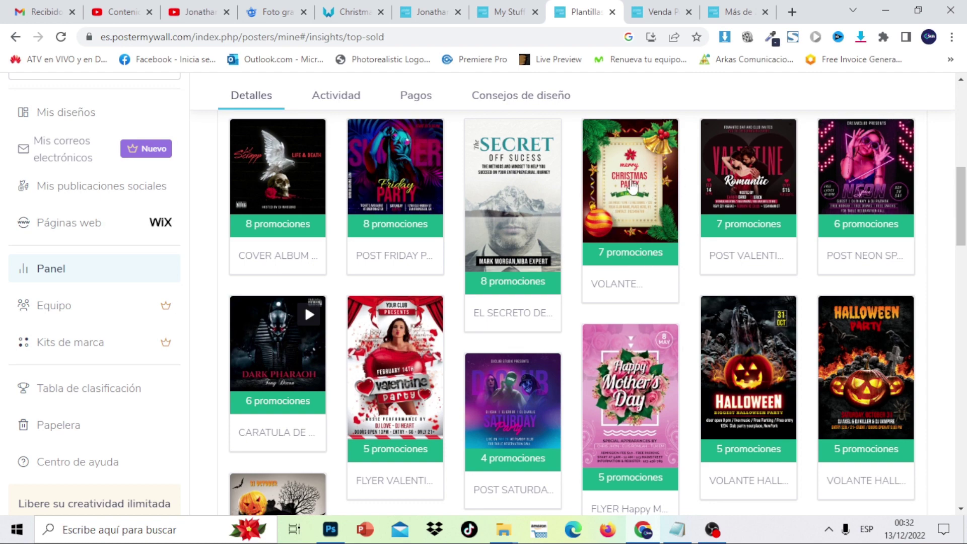
drag(964, 205, 964, 124)
Step: Go back to the designer profile and look over the Christmas collection of published flyers again
click(483, 6)
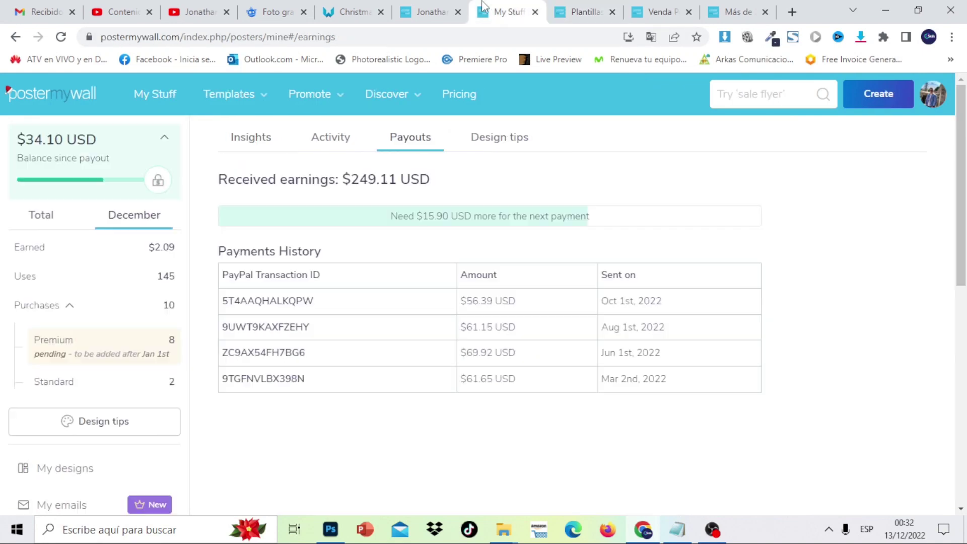
click(434, 8)
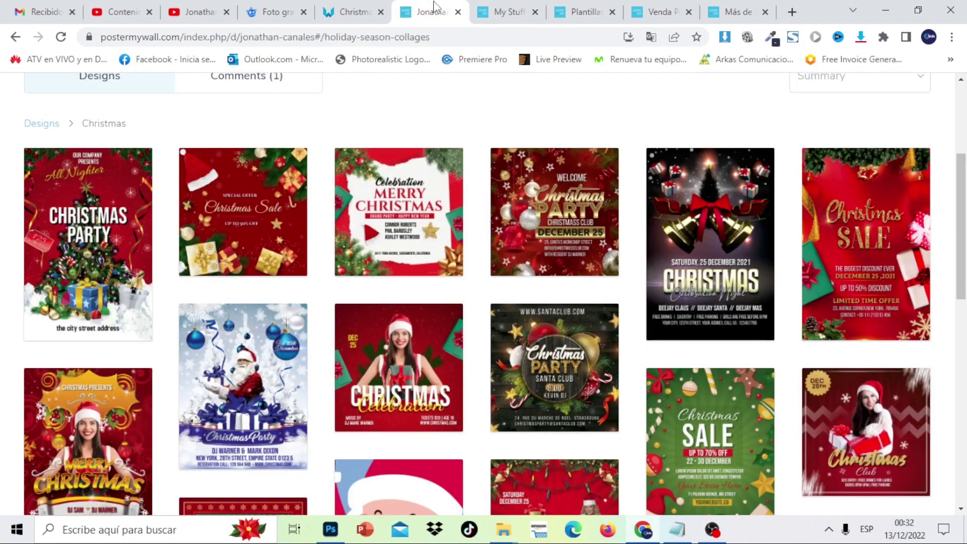
drag(964, 214, 964, 188)
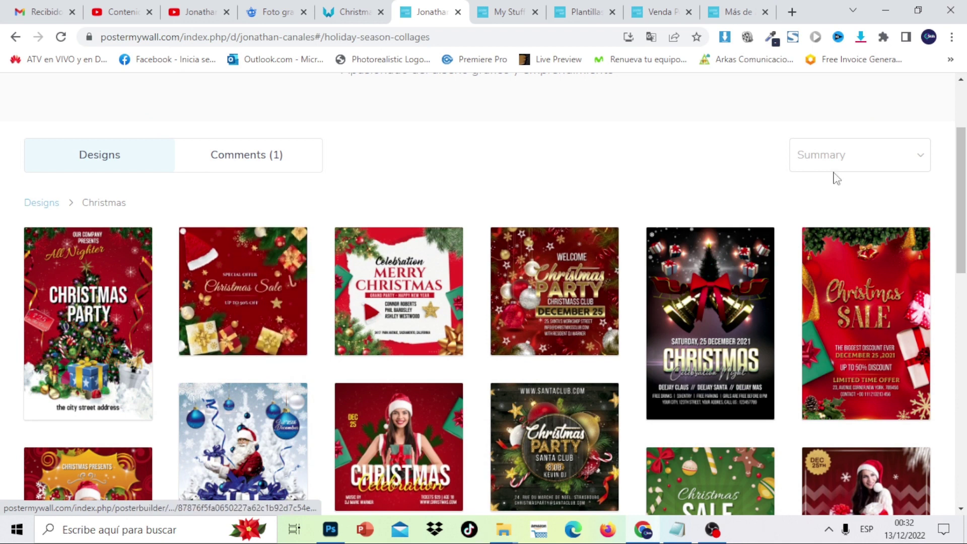
right_click(939, 130)
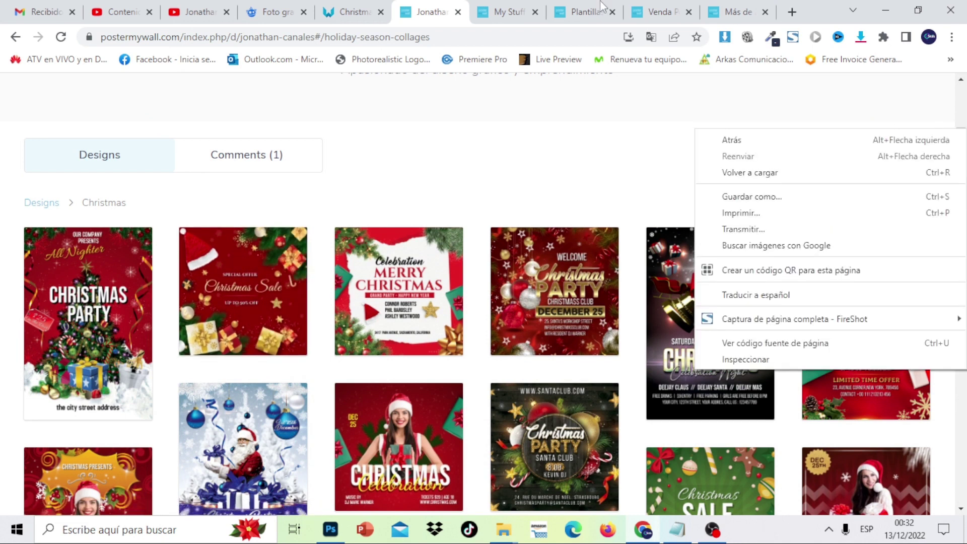
Step: From the My Stuff page, browse the design templates and choose to create a design from scratch
click(512, 9)
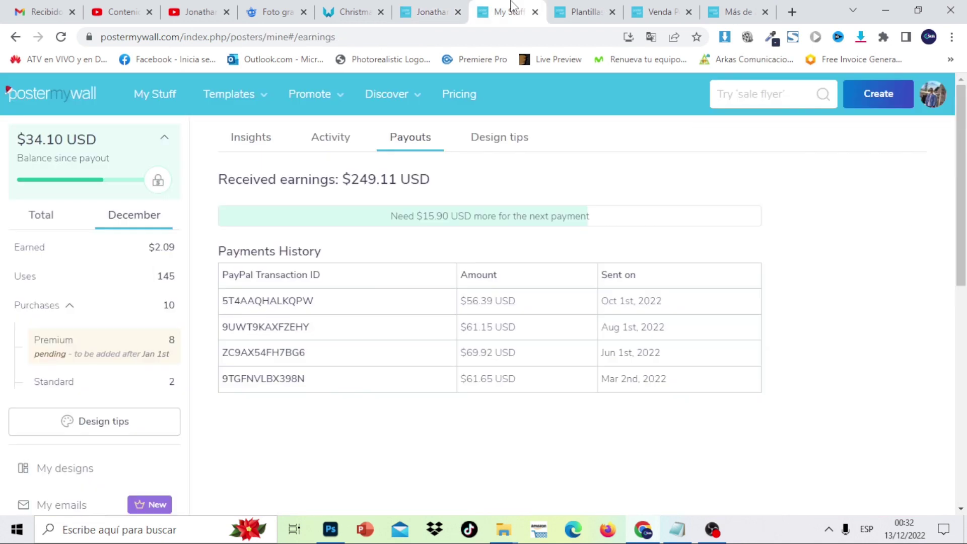
click(888, 109)
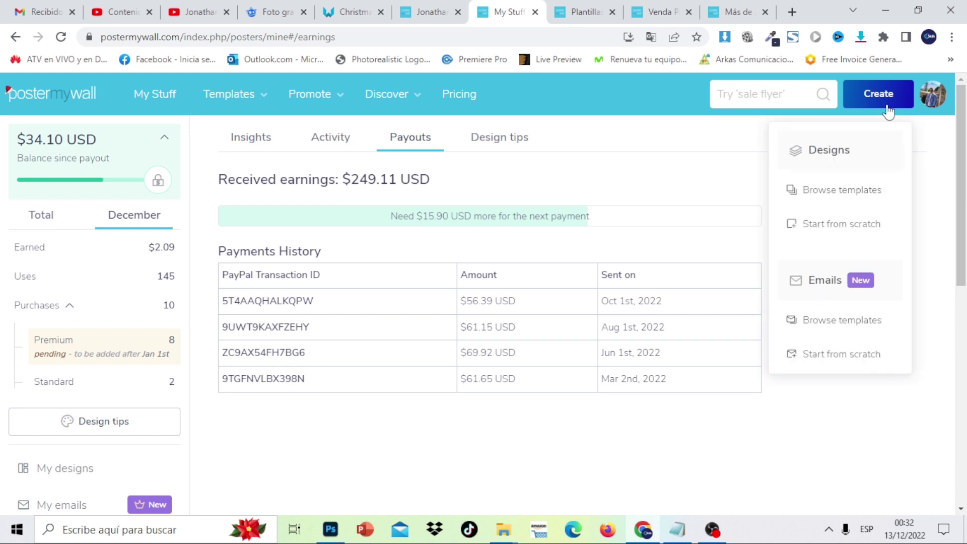
click(839, 191)
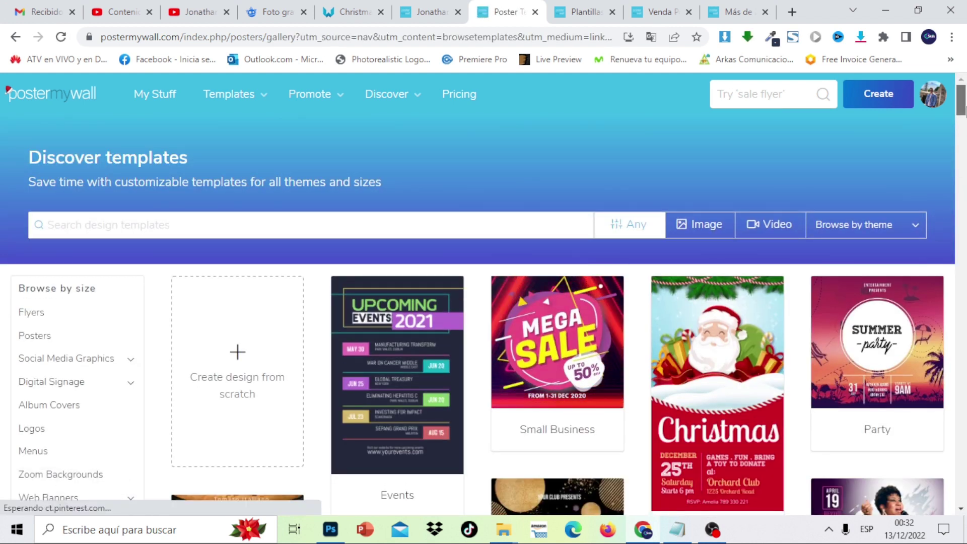
scroll(909, 180, down, 1)
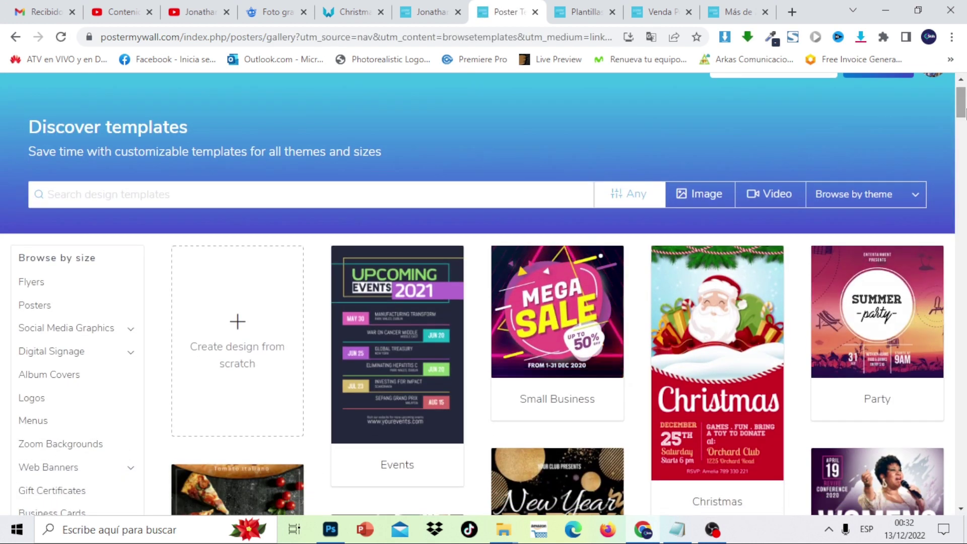
click(264, 349)
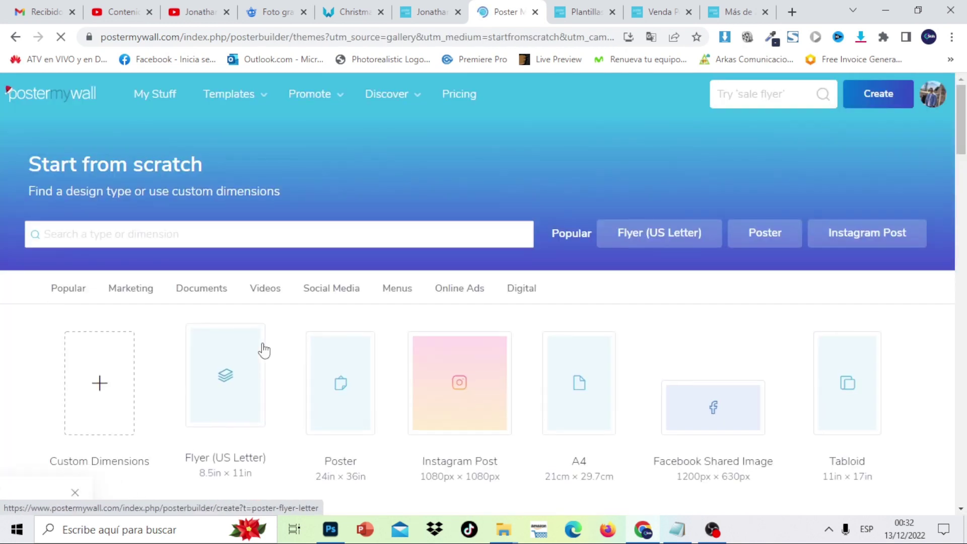
Step: Look through the design types and sizes for starting from scratch, from Popular and Social Media to Digital and Custom Dimensions
mouse_move(965, 130)
mouse_down()
mouse_move(965, 171)
mouse_move(964, 143)
mouse_up()
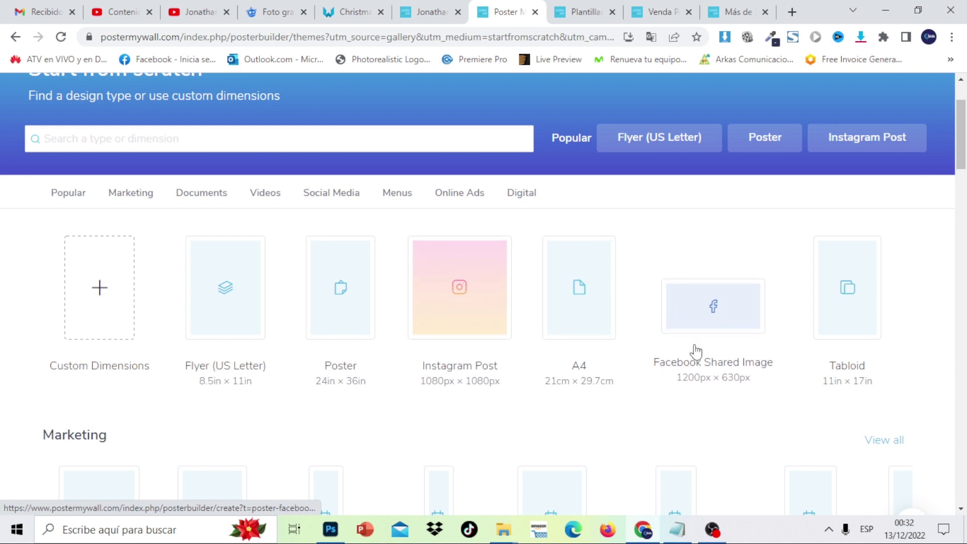
drag(964, 158, 964, 318)
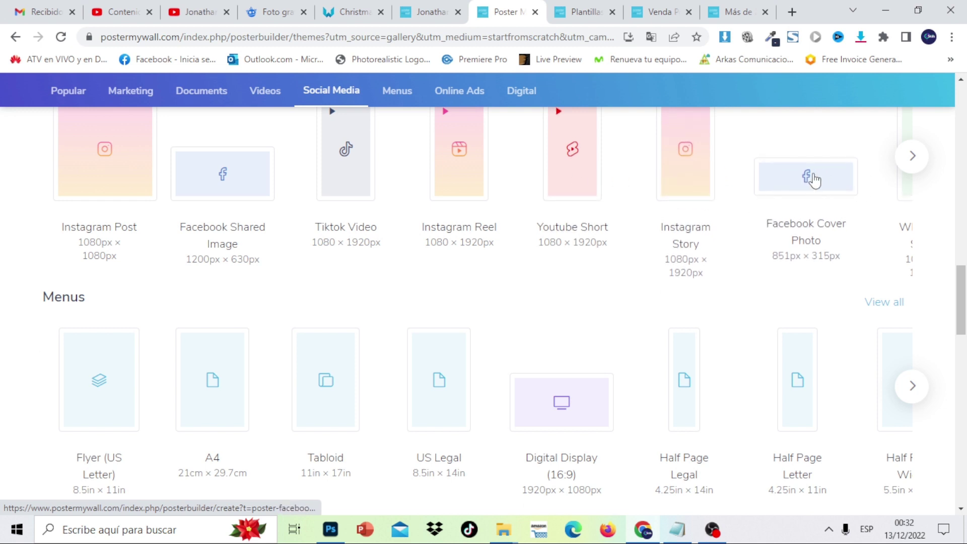
drag(962, 291, 965, 396)
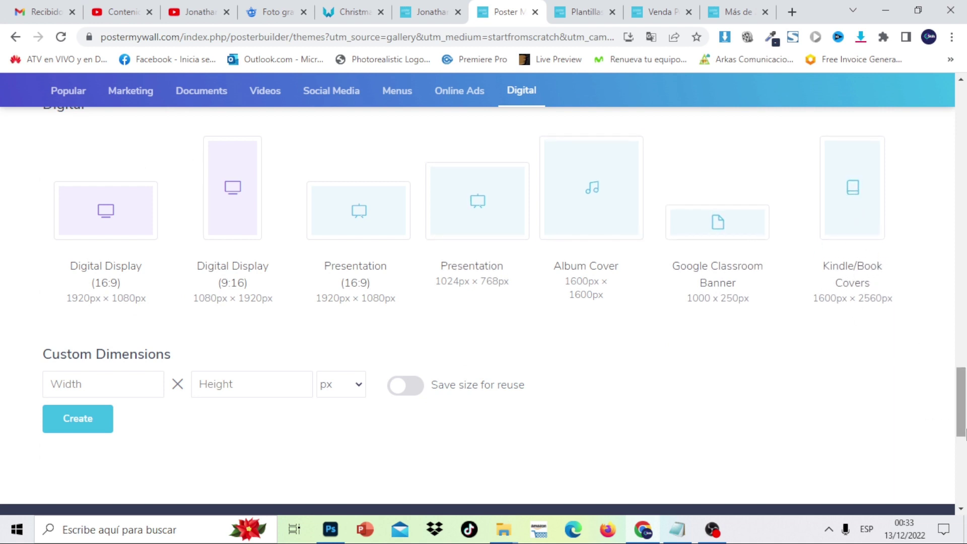
drag(963, 428, 963, 385)
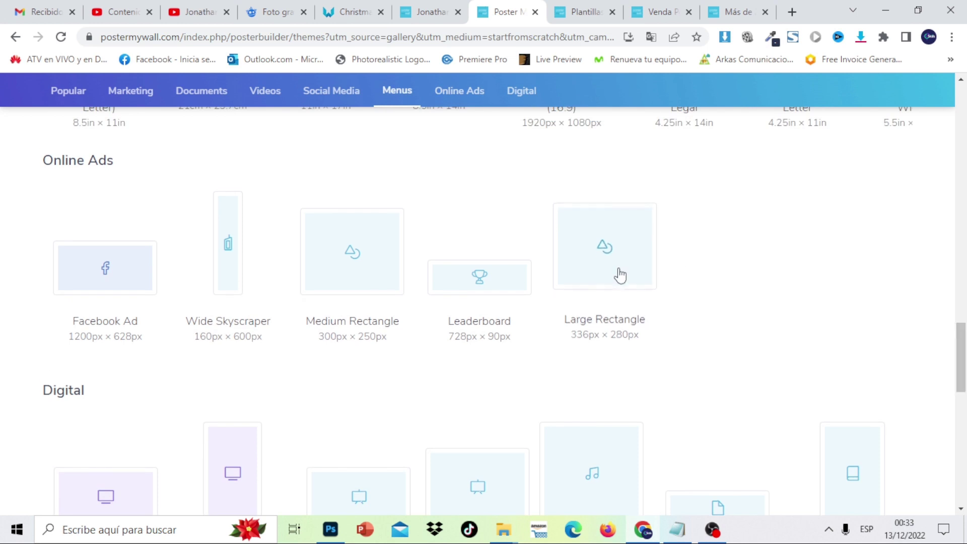
drag(963, 304, 964, 126)
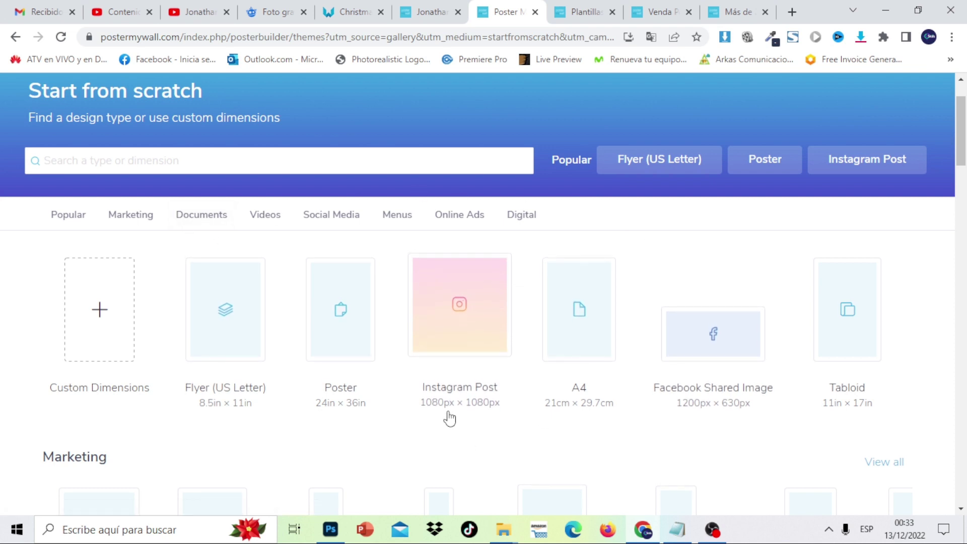
Step: Start a new design from scratch in the Instagram Post size, 1080px × 1080px
click(468, 303)
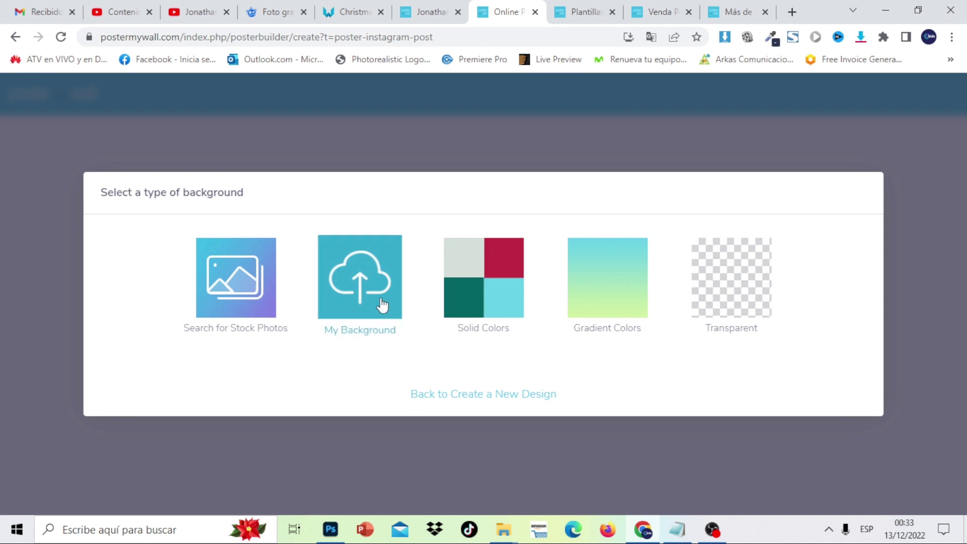
Step: Look through the image files in folders 1, 2 and 3 of MATERIAL NAVIDAD POSTERMYWALL, then return to the design in Chrome
click(887, 8)
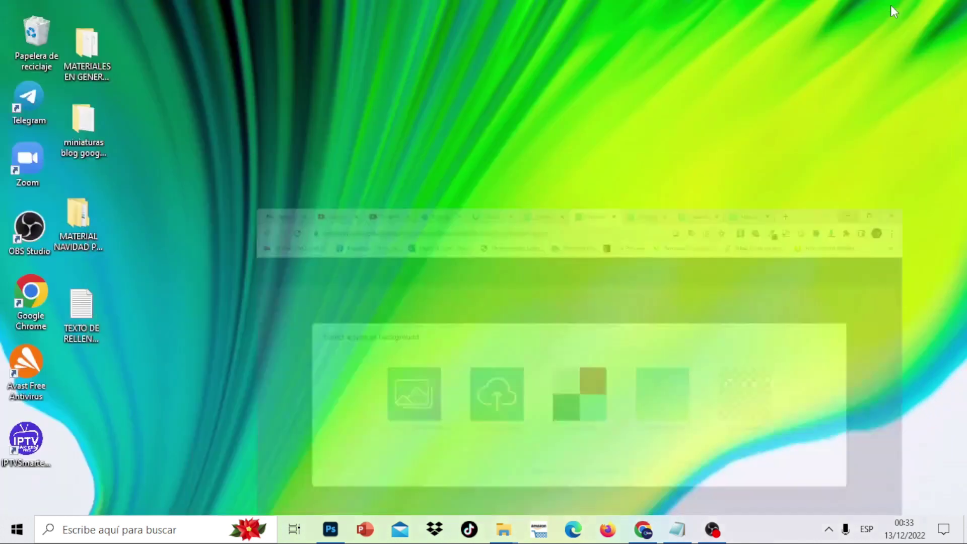
double_click(89, 226)
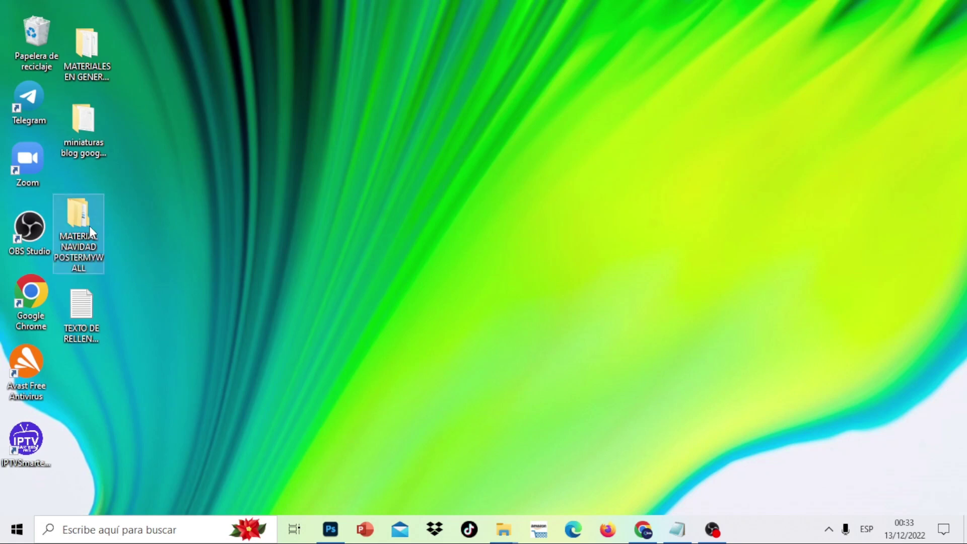
double_click(147, 115)
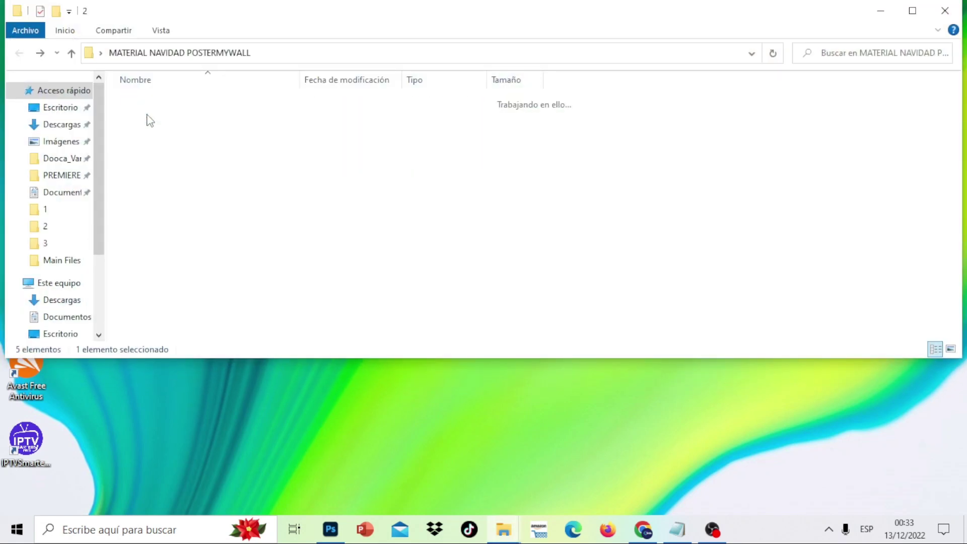
click(20, 53)
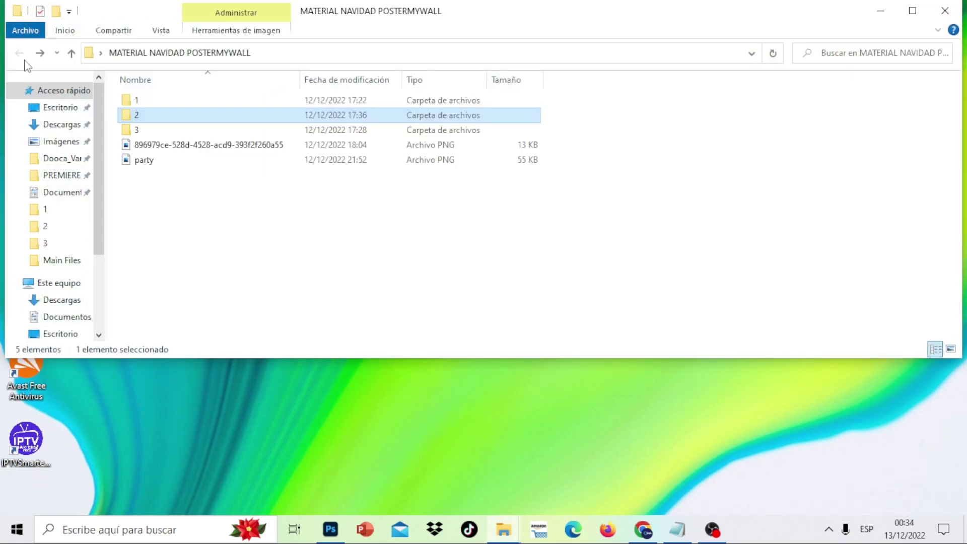
double_click(150, 100)
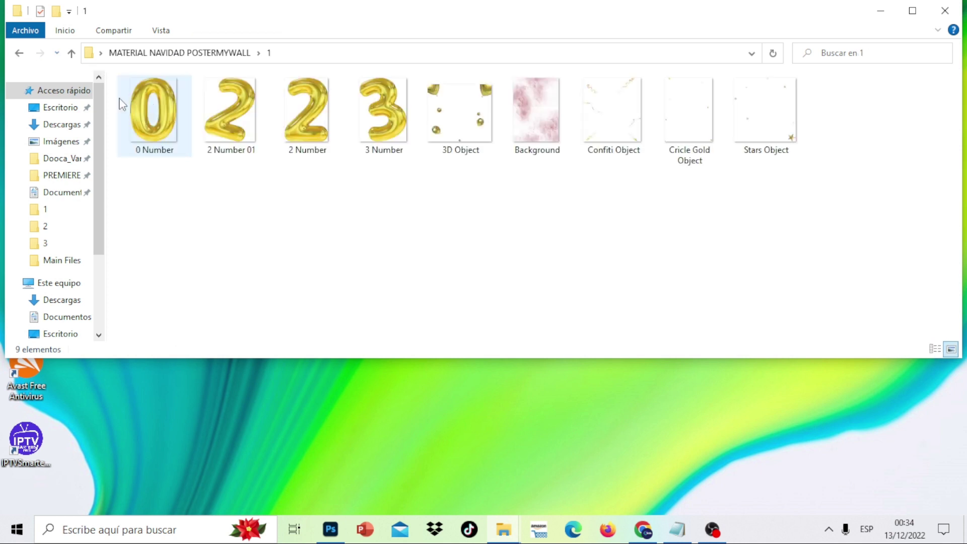
click(20, 53)
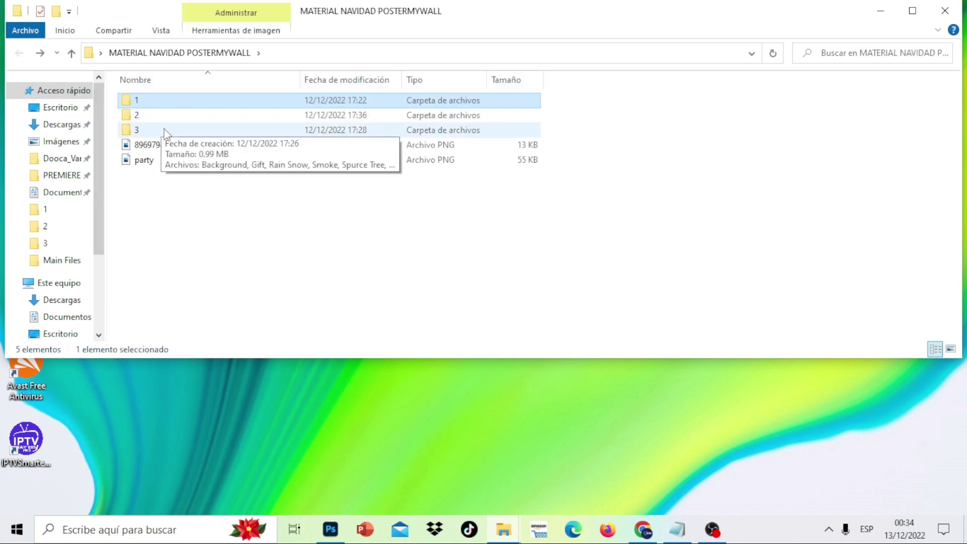
double_click(165, 130)
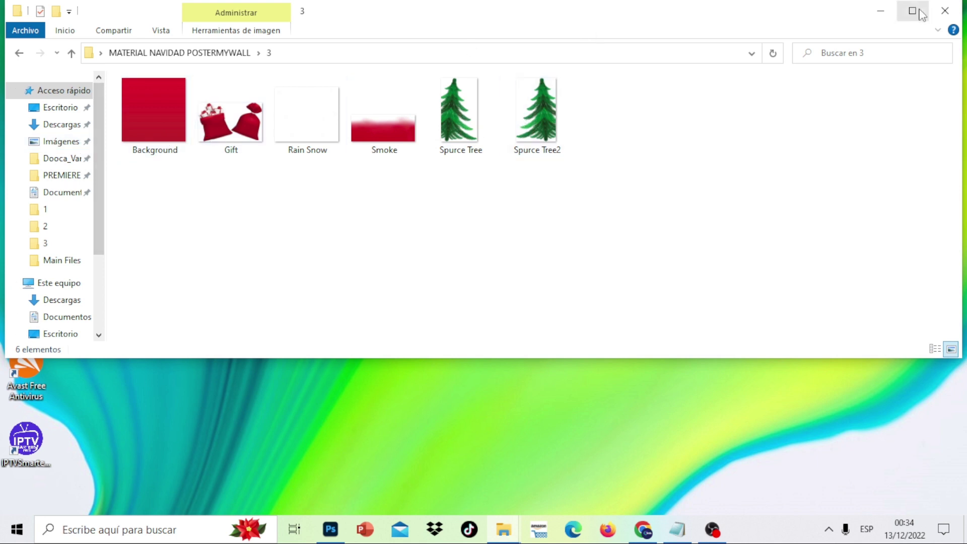
click(881, 10)
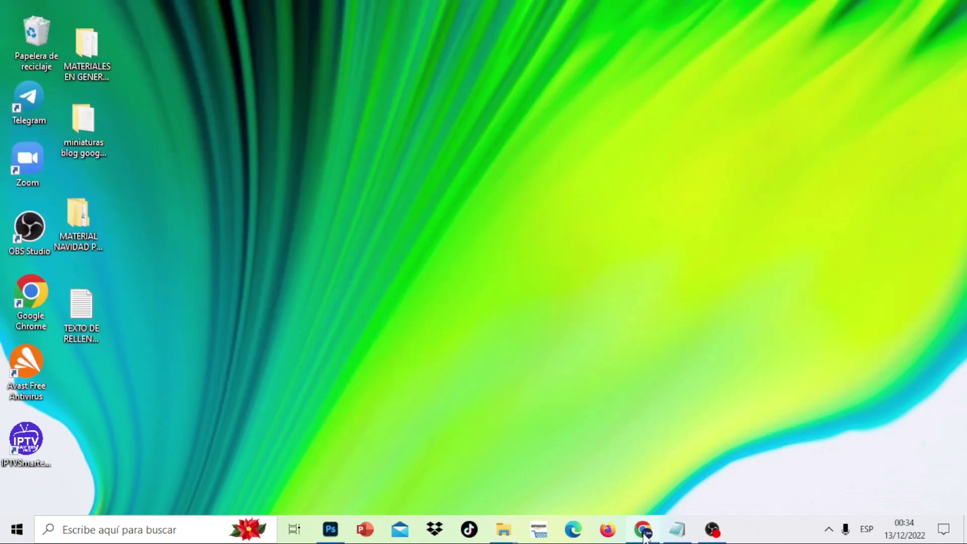
mouse_move(644, 532)
click(653, 474)
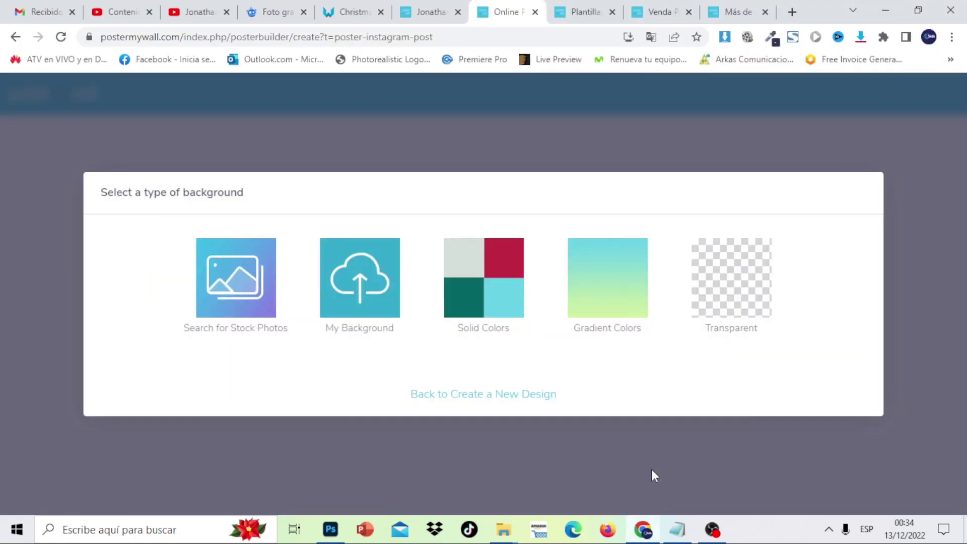
Step: Choose My Background as the background type and look over the uploaded backgrounds
click(368, 302)
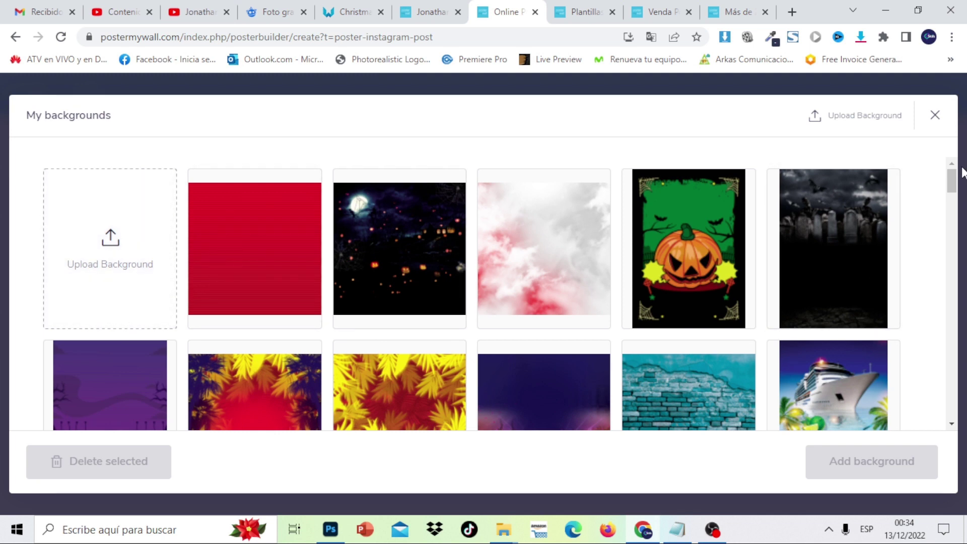
mouse_move(953, 180)
mouse_down()
mouse_move(963, 381)
mouse_move(951, 352)
mouse_move(951, 180)
mouse_up()
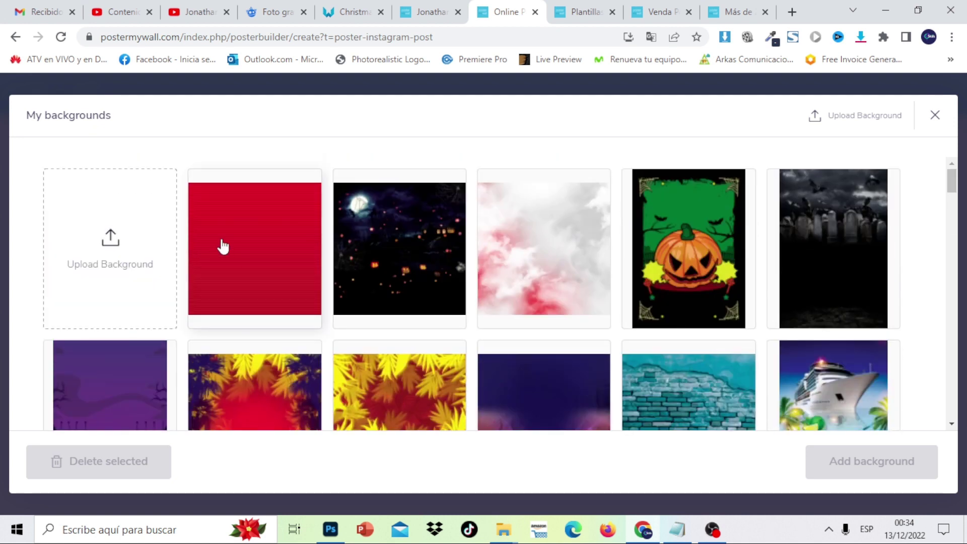
click(120, 251)
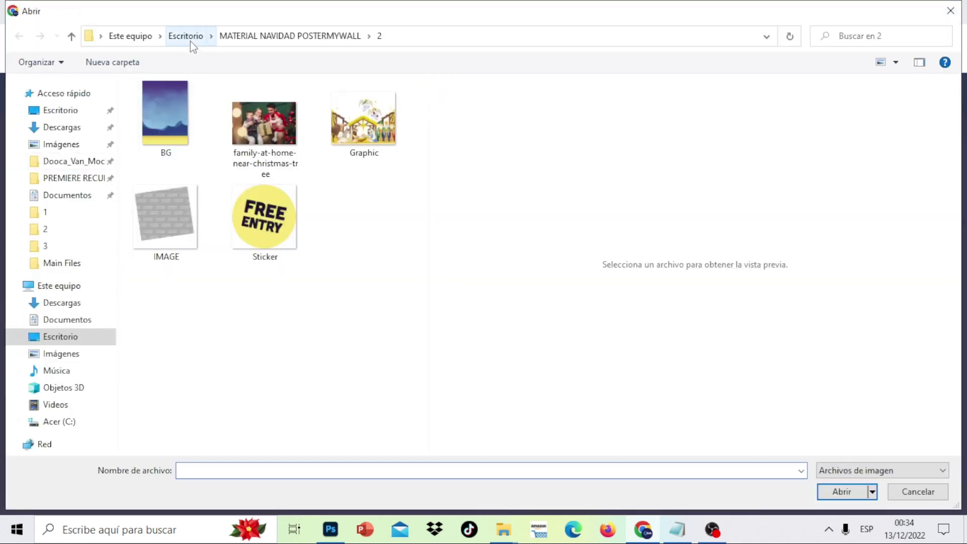
click(229, 38)
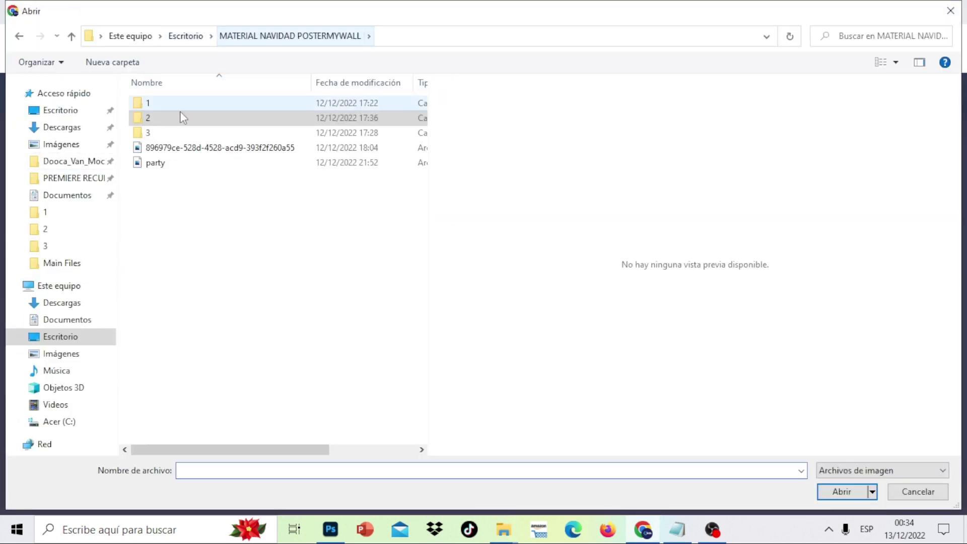
double_click(149, 132)
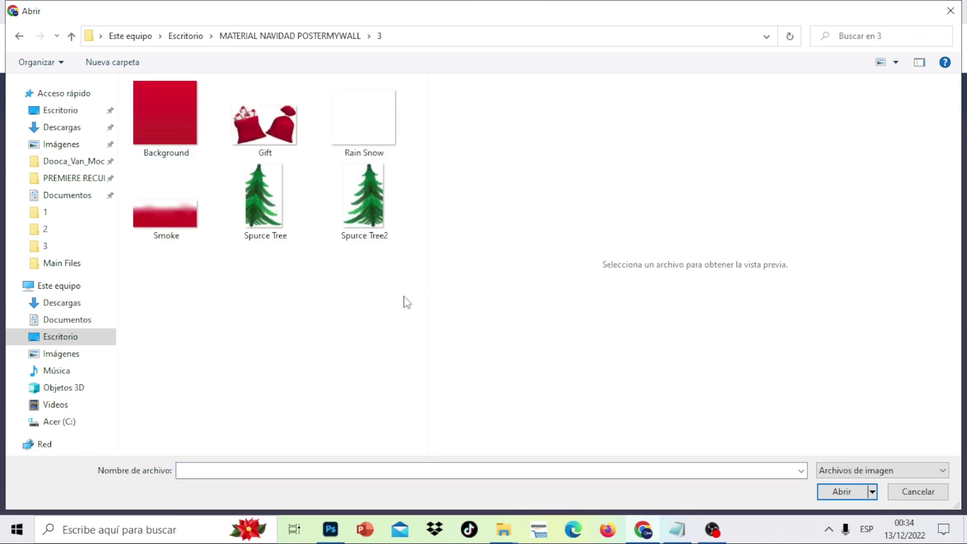
drag(407, 302, 166, 115)
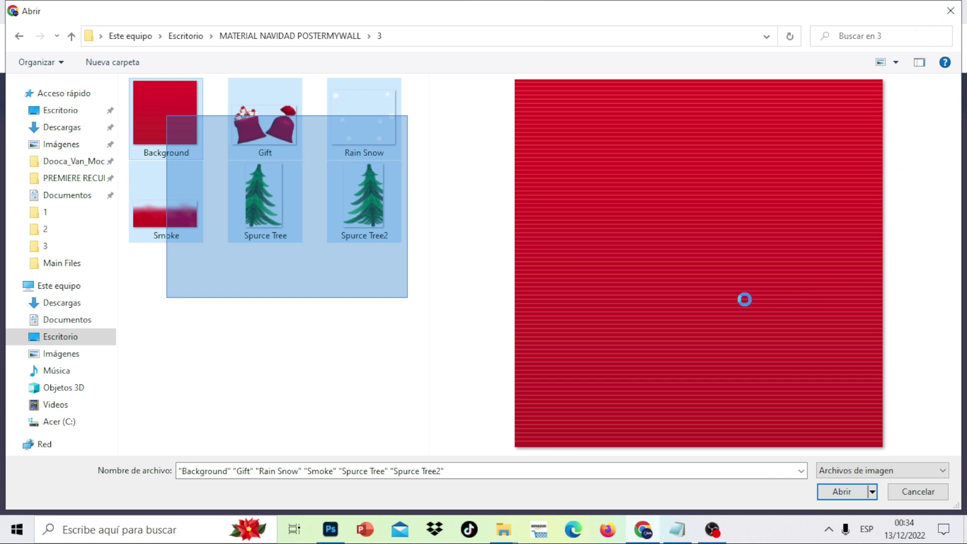
key(Menu)
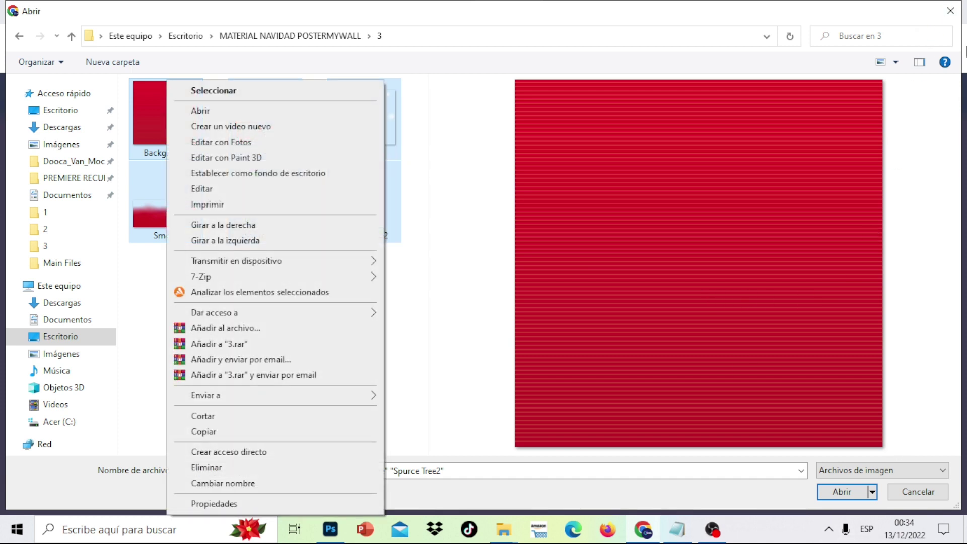
click(950, 11)
click(950, 11)
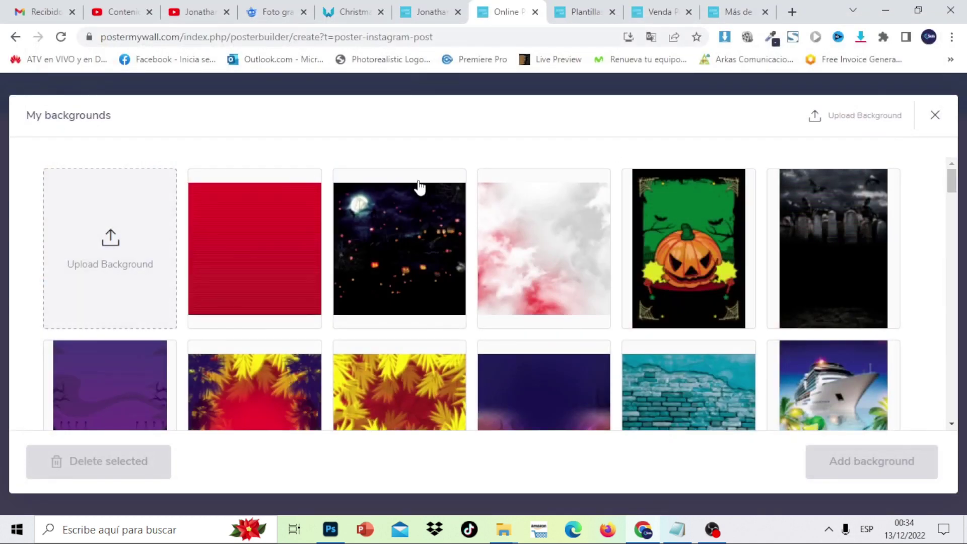
Step: Add the red striped image from the uploaded backgrounds and crop it to the full square design
click(233, 238)
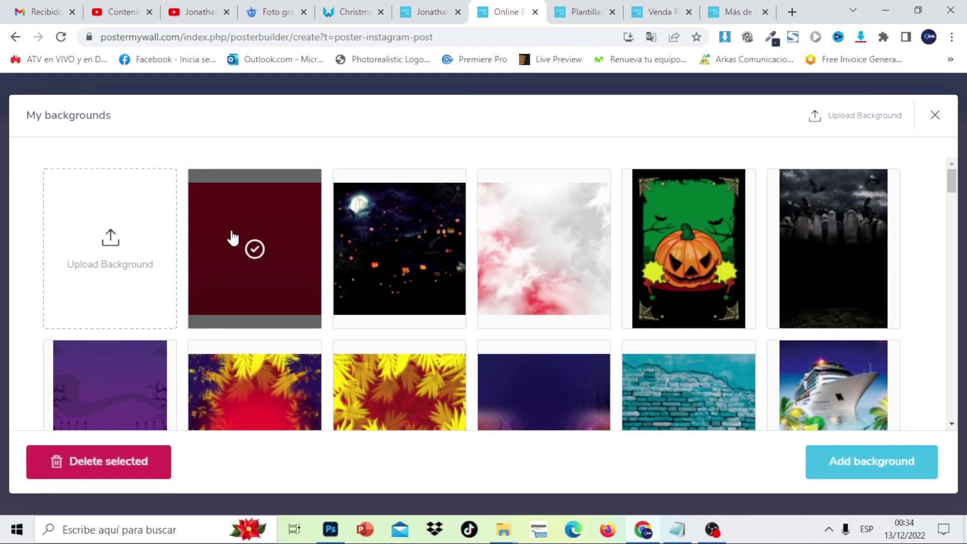
click(886, 463)
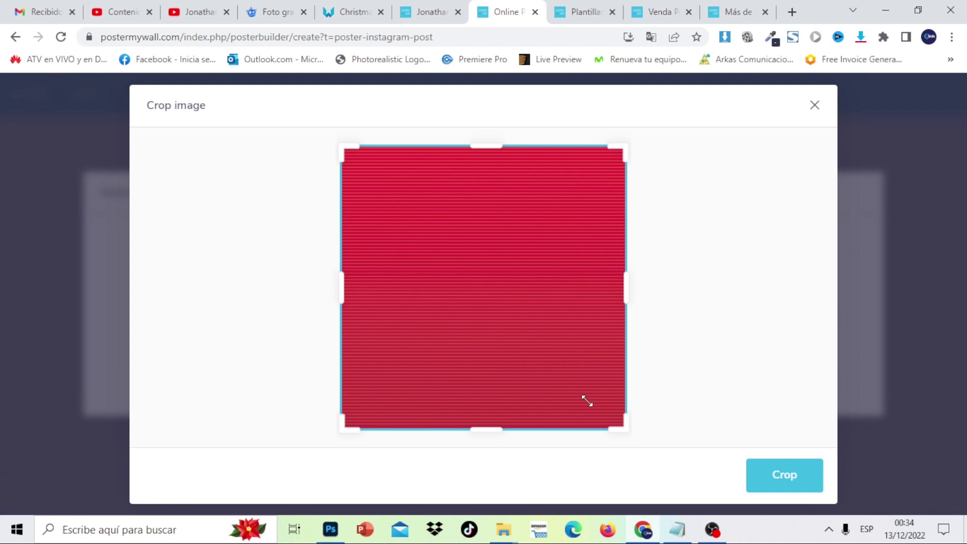
click(783, 488)
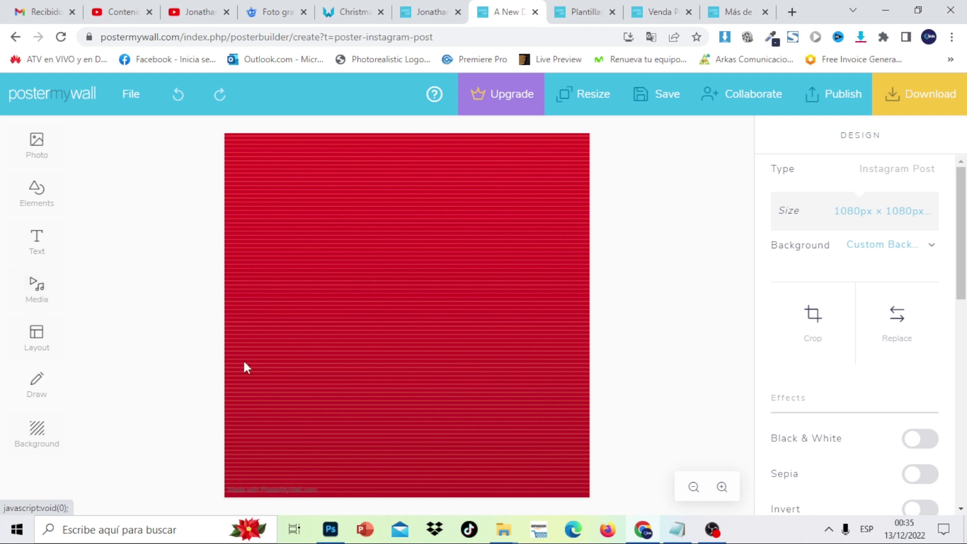
Step: Add both green spruce tree images from My Photos to the design
drag(964, 224, 951, 182)
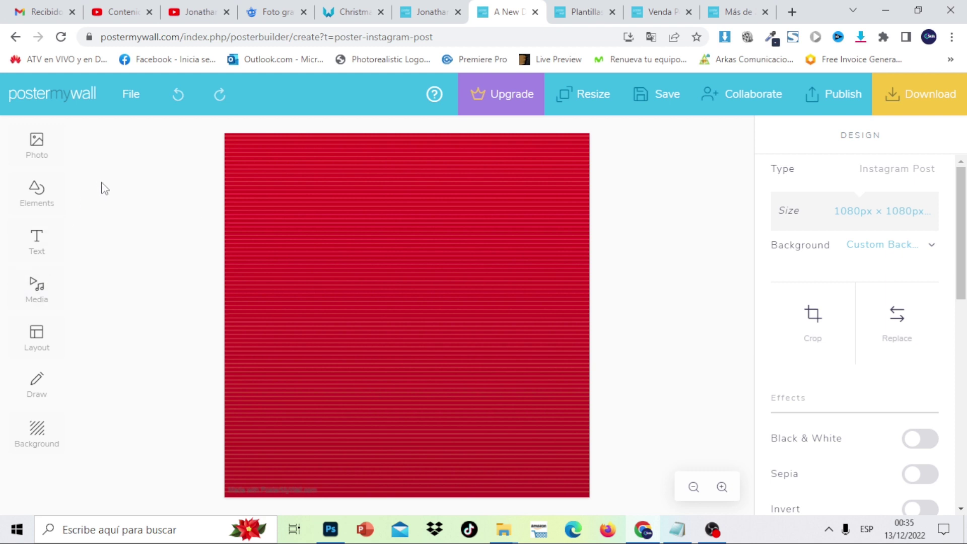
click(36, 143)
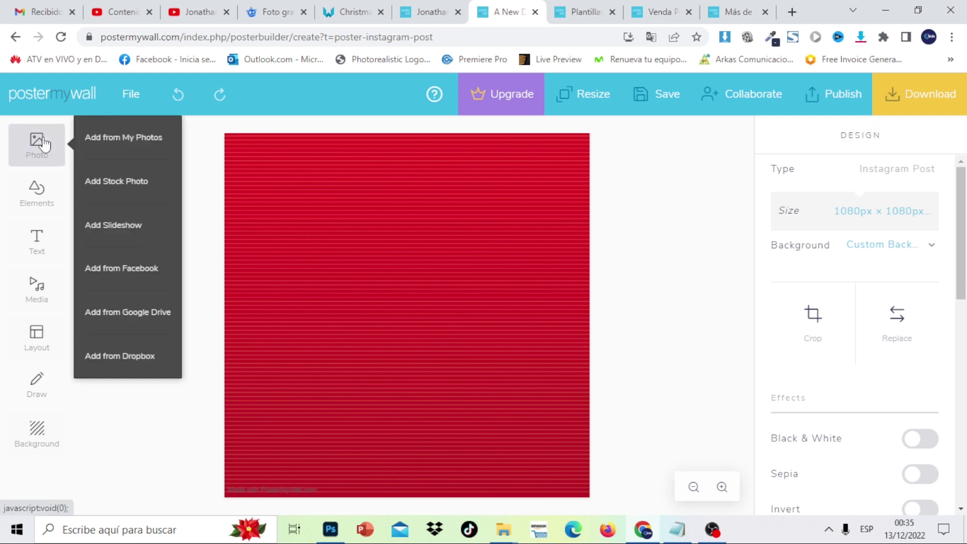
click(136, 146)
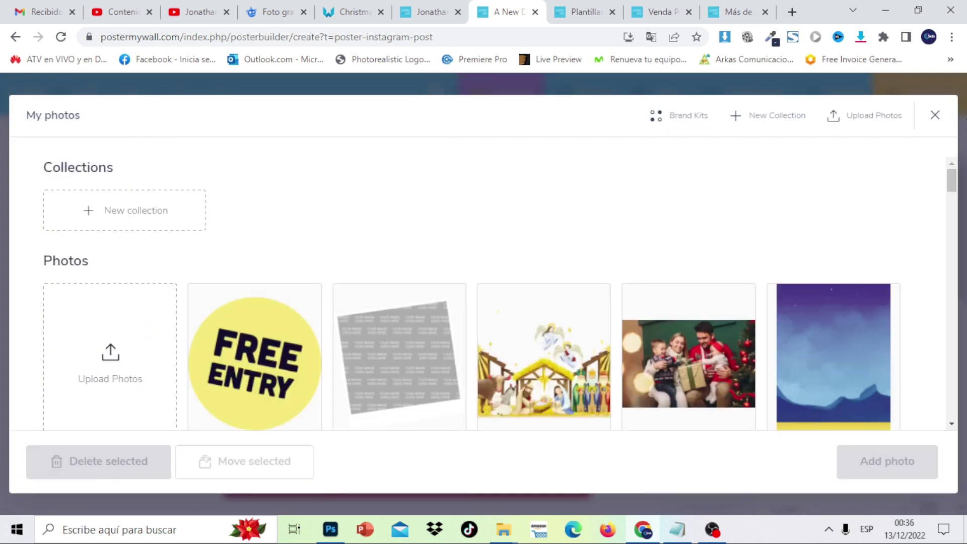
drag(951, 189, 963, 233)
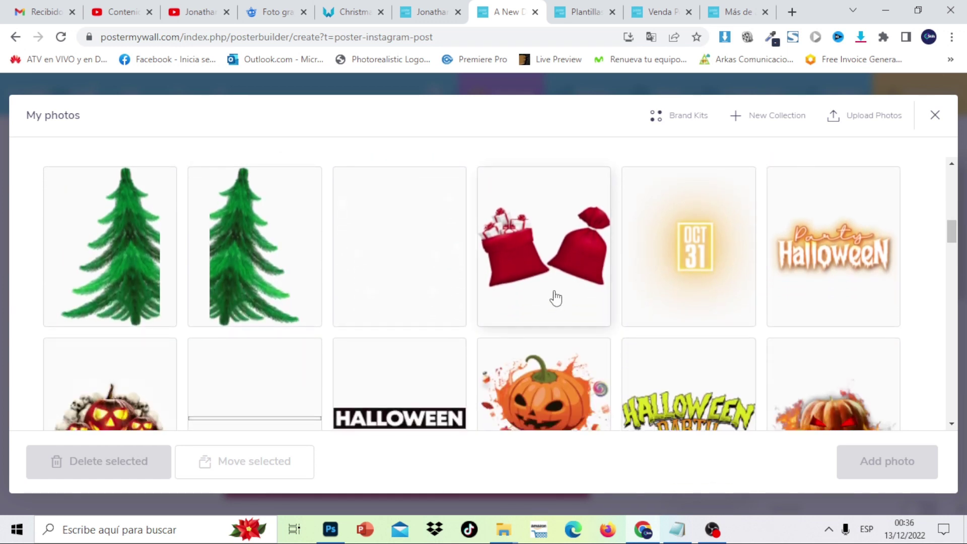
click(246, 282)
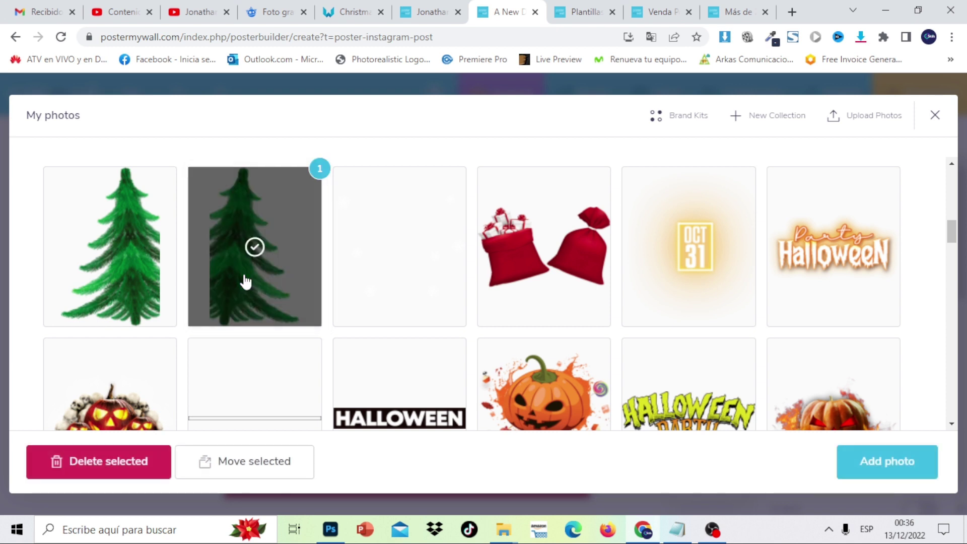
click(144, 264)
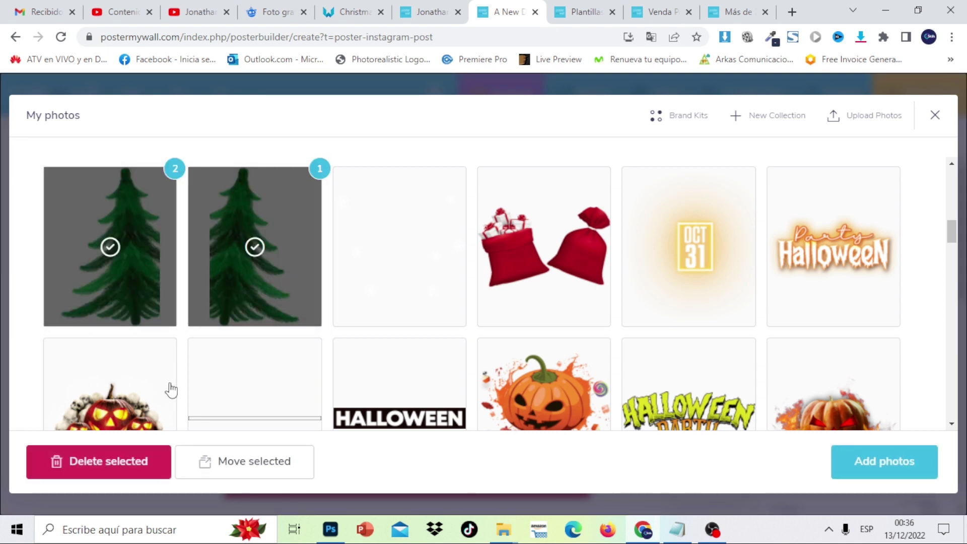
click(900, 470)
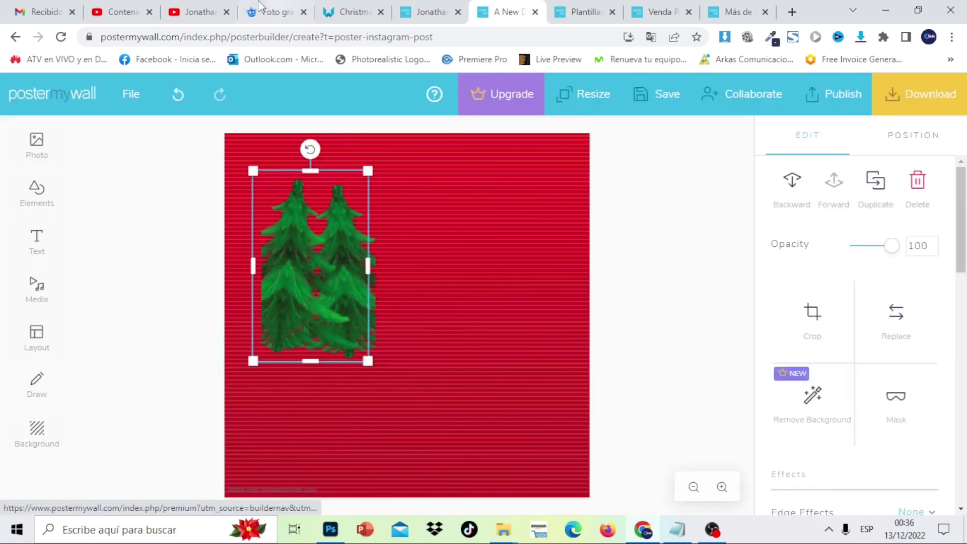
Step: Check the Christmas image results on PNGWing and return to the PosterMyWall design
click(355, 12)
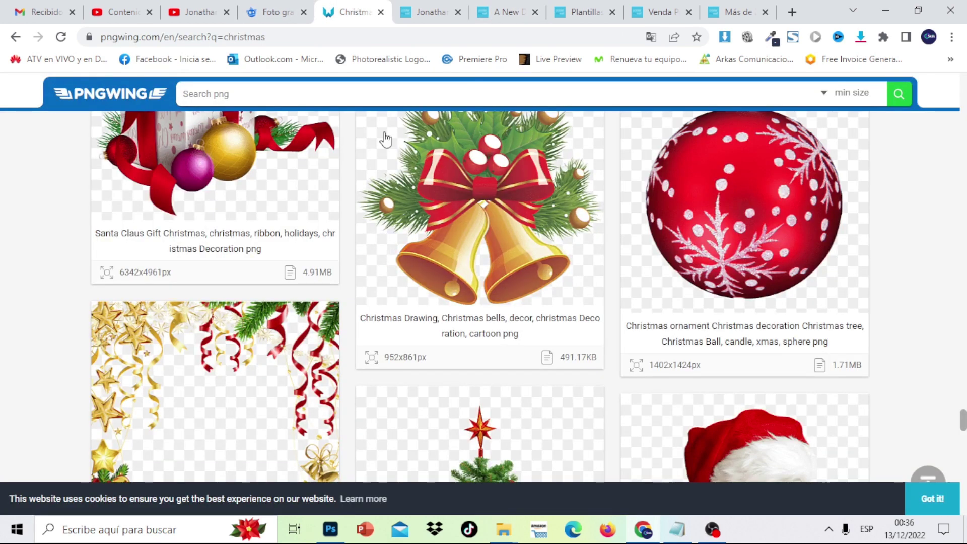
click(518, 6)
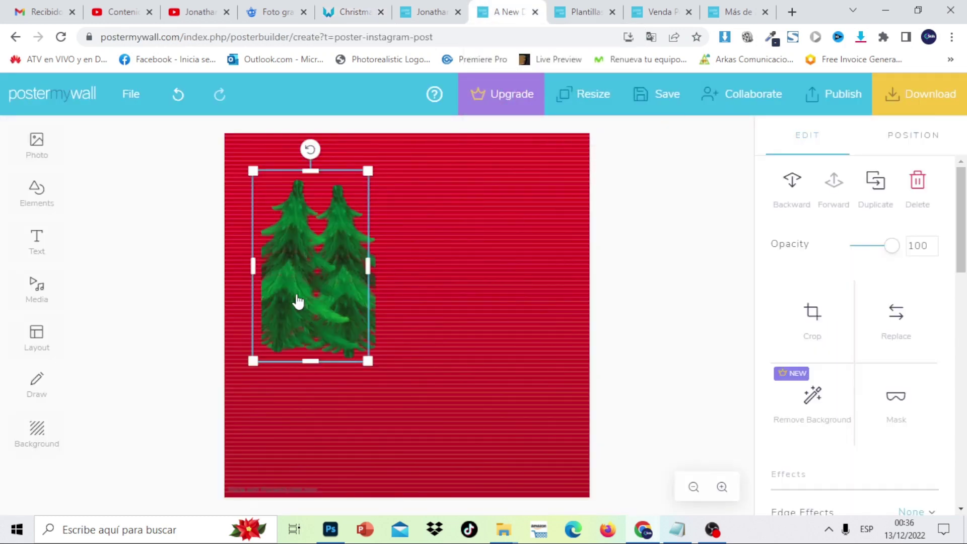
Step: Move the two spruce trees to the lower left and lower right edges of the canvas, and shrink the left tree slightly
drag(298, 301, 258, 387)
drag(361, 241, 568, 319)
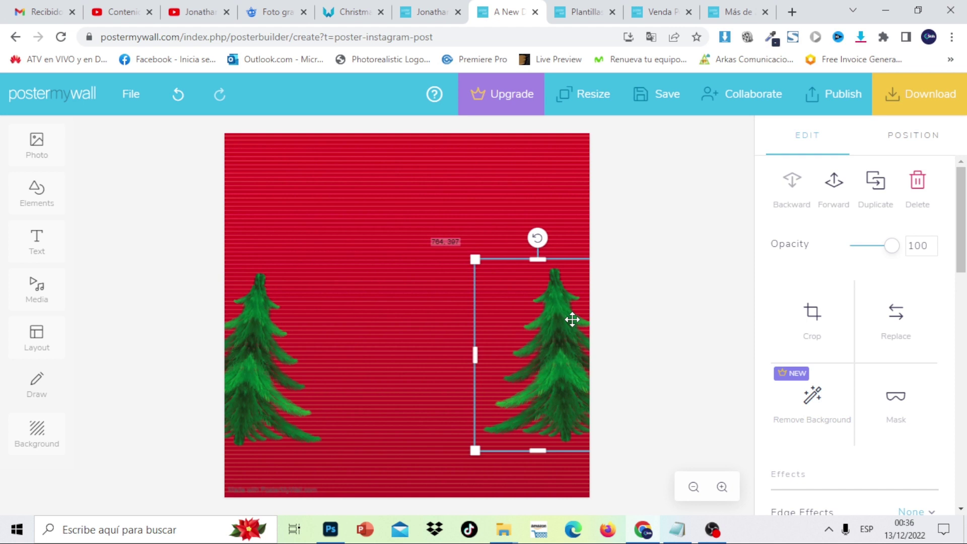
drag(275, 362, 268, 355)
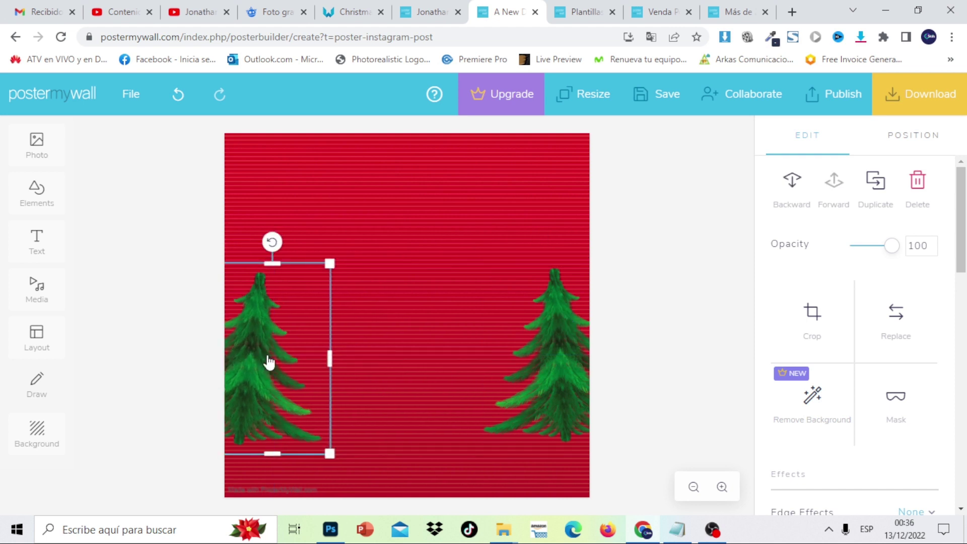
click(671, 320)
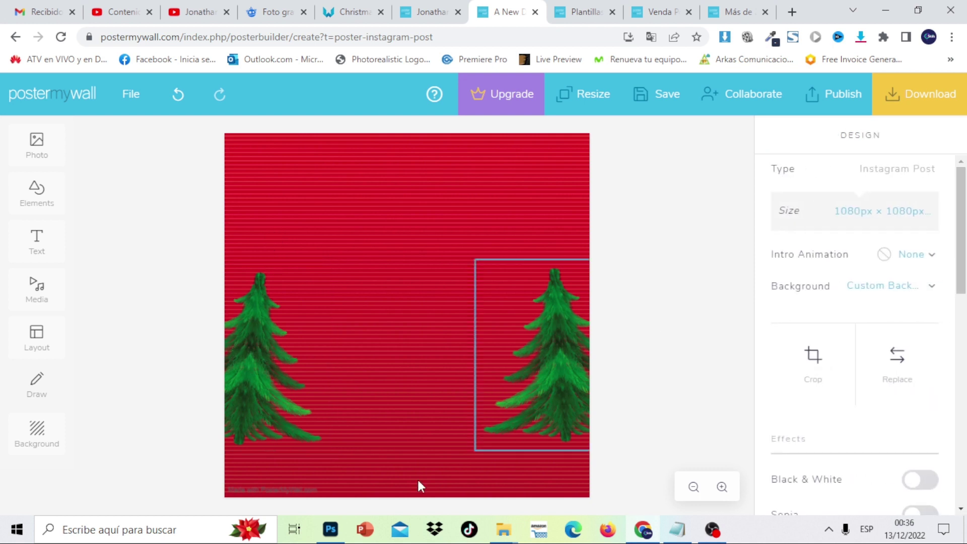
click(274, 347)
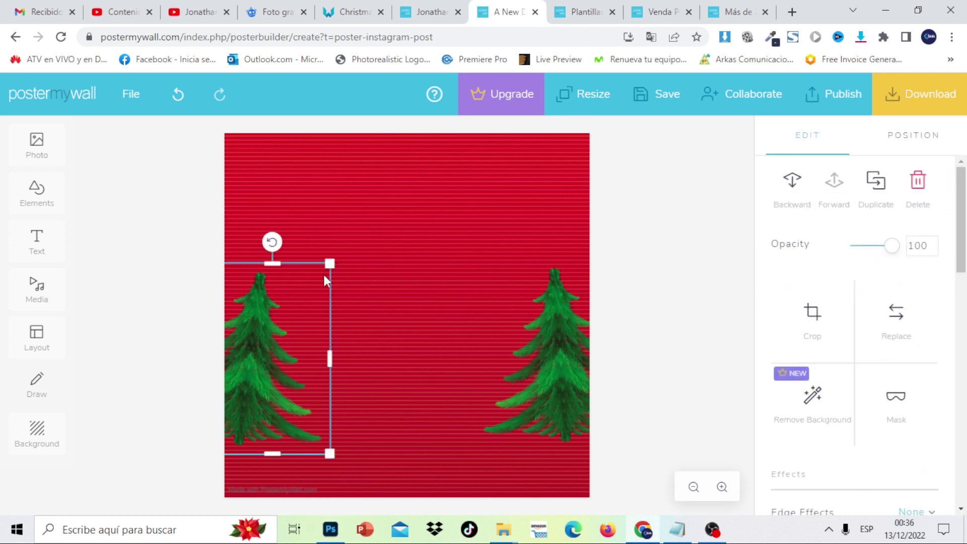
drag(329, 262, 320, 280)
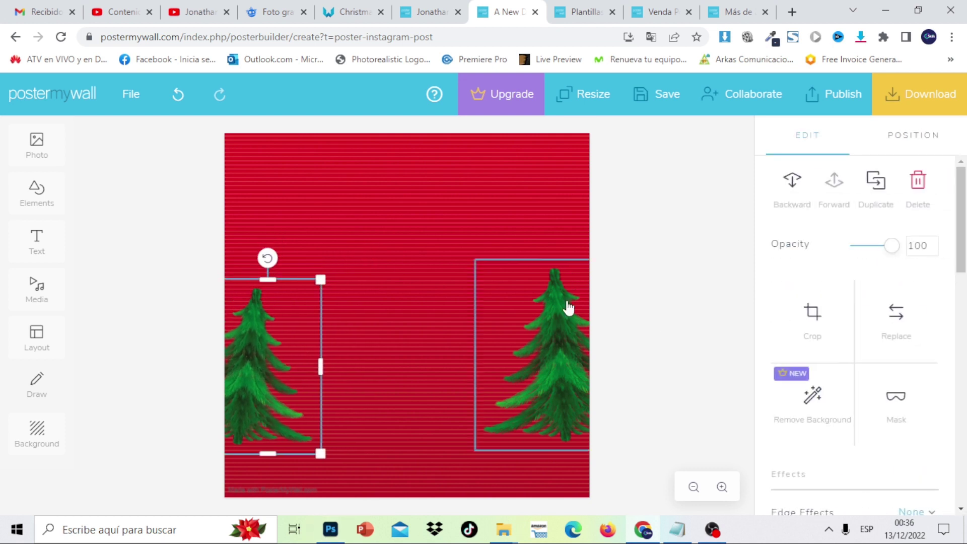
Step: Shrink the right spruce tree slightly so it roughly matches the size of the left one
click(558, 315)
drag(468, 255, 484, 274)
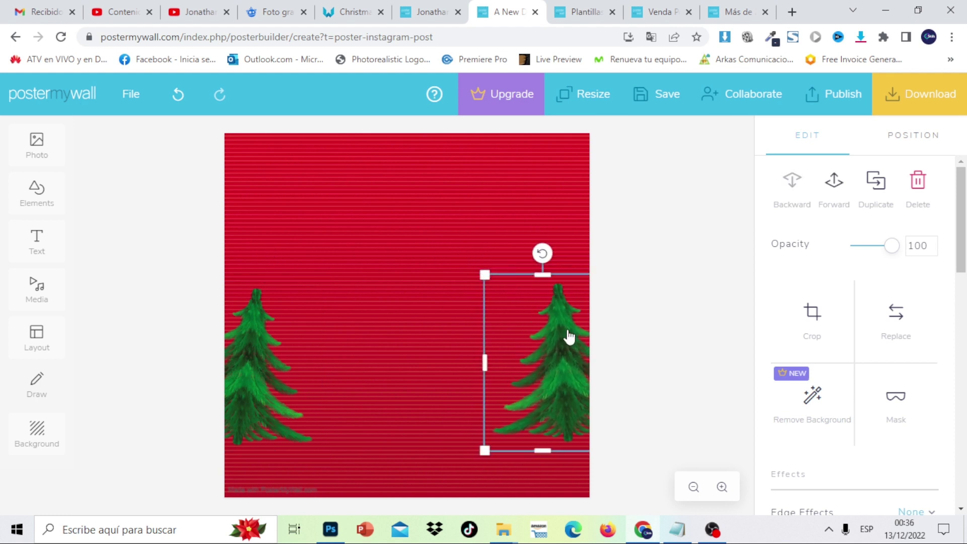
click(669, 288)
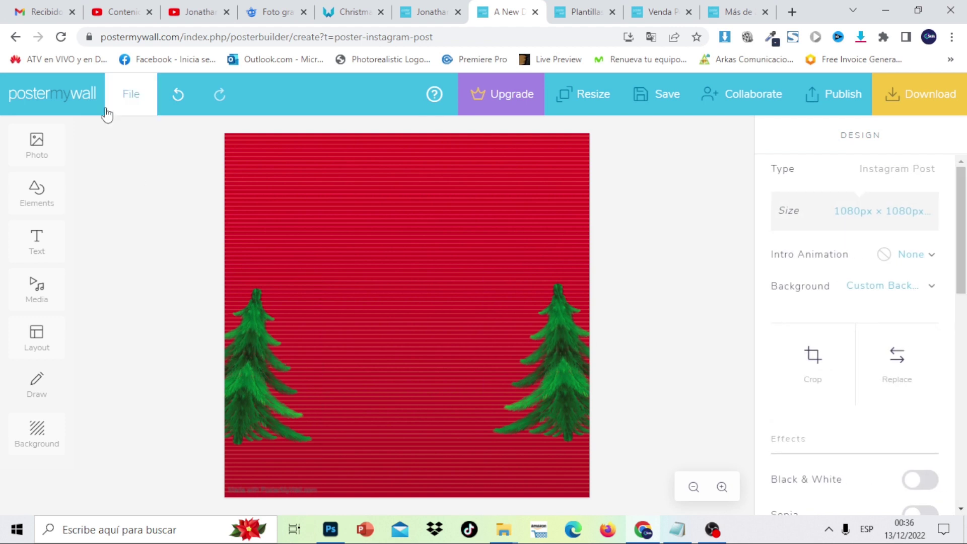
Step: Add the white snowflakes image from My Photos to the design
click(48, 156)
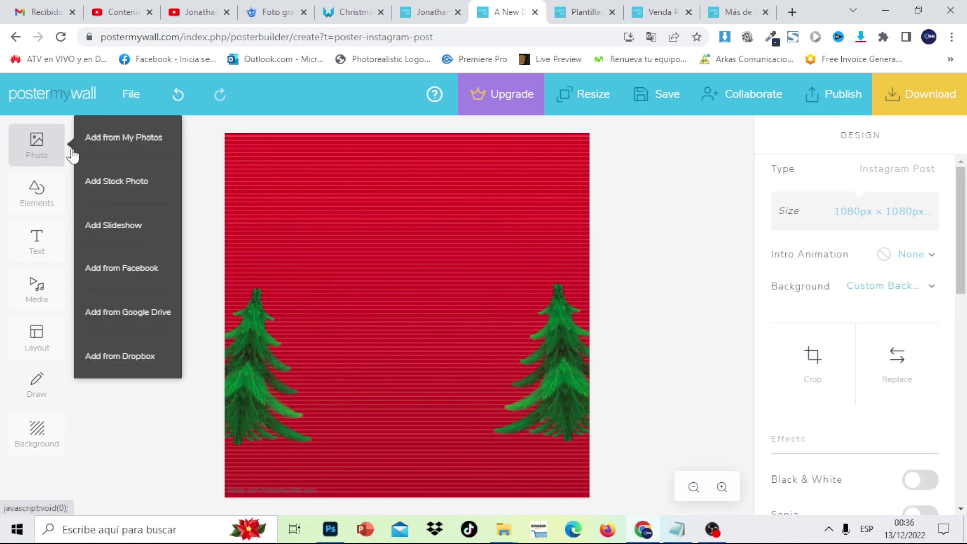
click(110, 146)
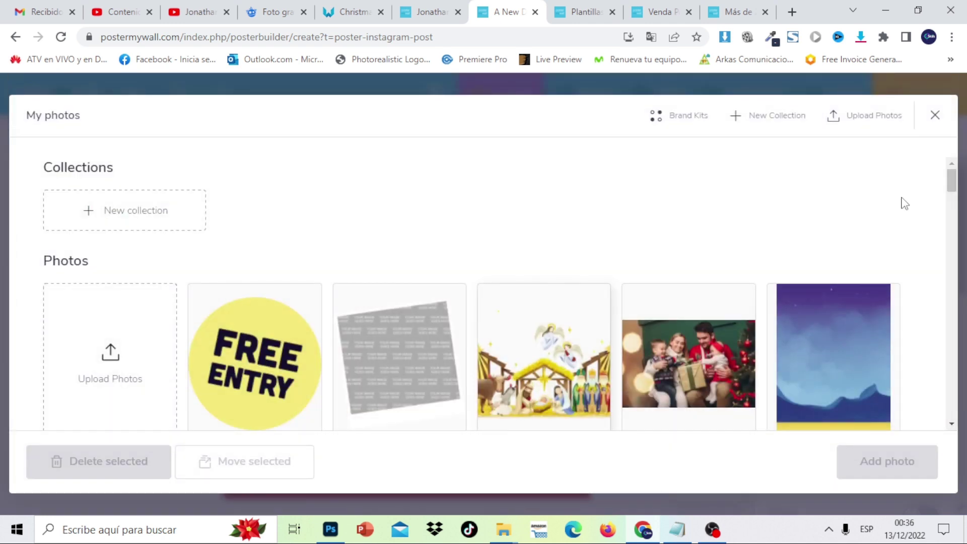
drag(957, 188, 961, 235)
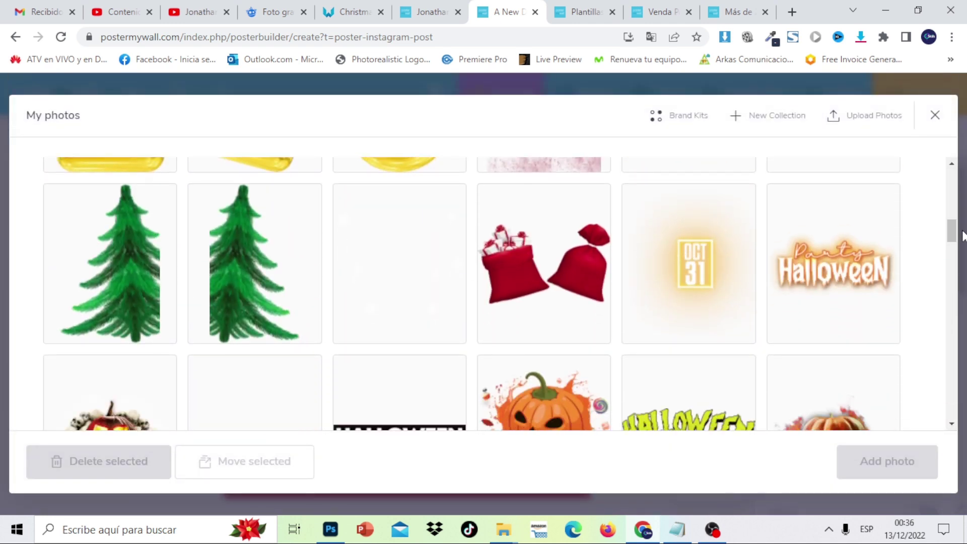
click(400, 302)
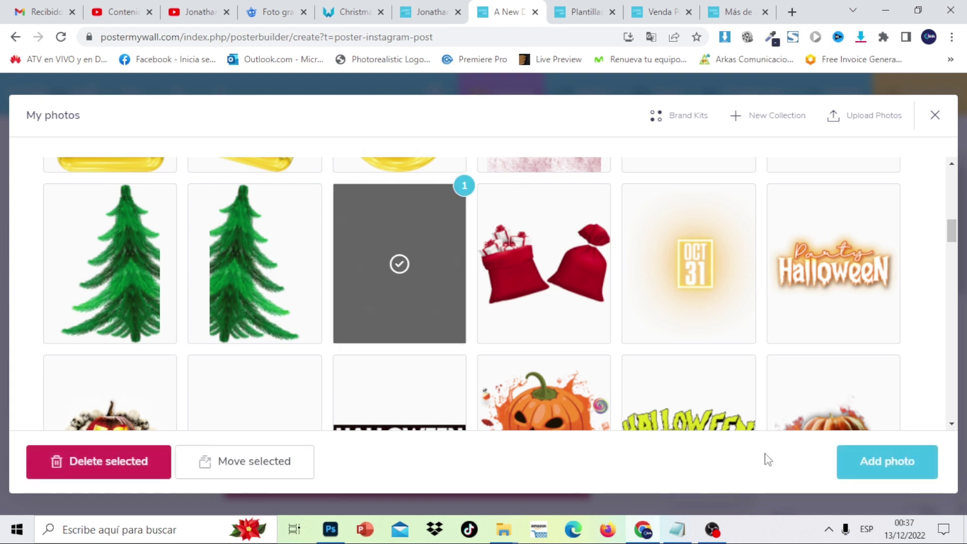
click(886, 468)
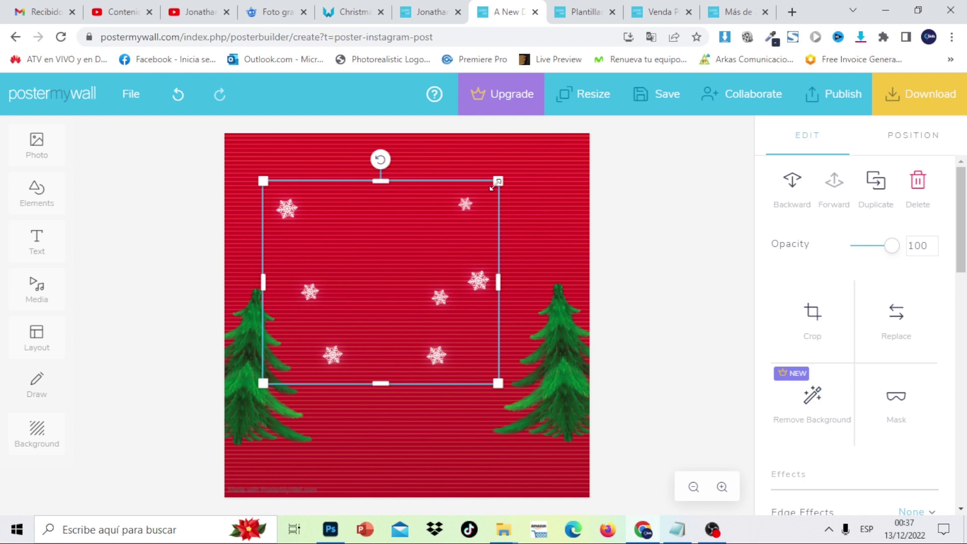
Step: Enlarge the snowflakes image slightly and position it over the upper middle of the canvas
drag(493, 185, 523, 159)
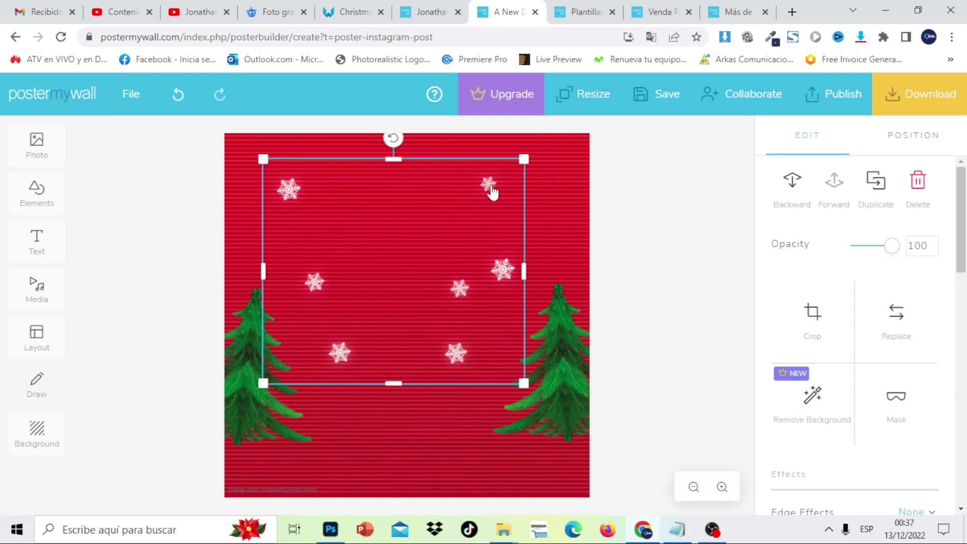
mouse_move(492, 191)
mouse_down()
mouse_move(527, 177)
mouse_move(494, 184)
mouse_up()
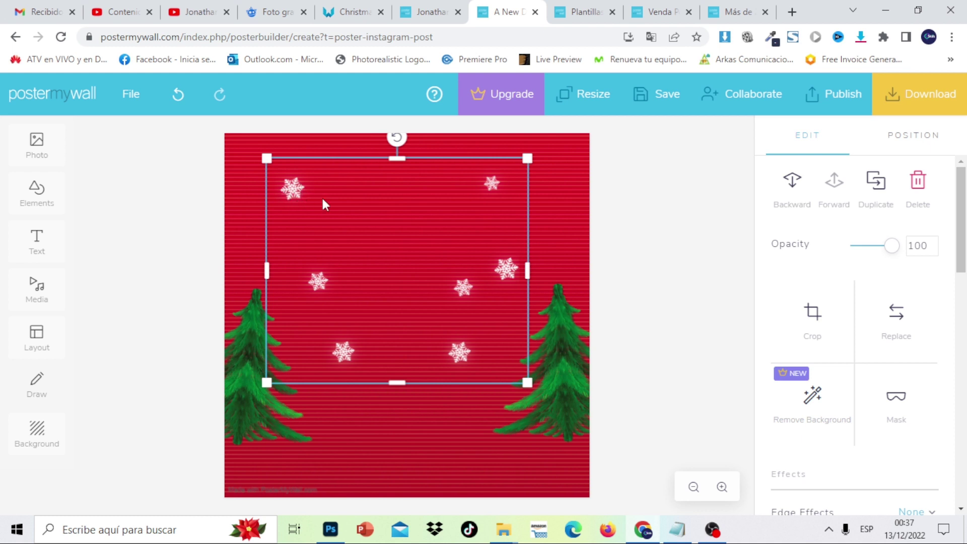
click(669, 247)
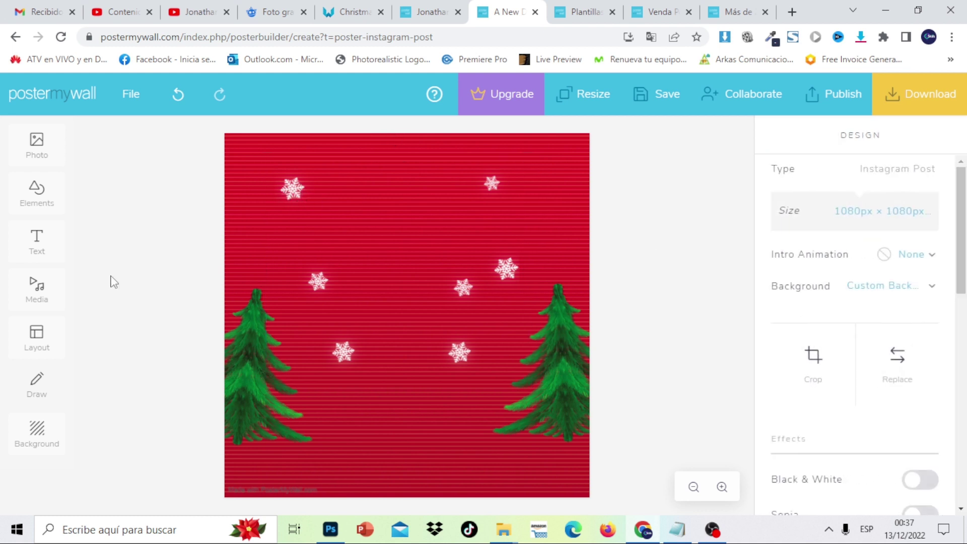
click(37, 146)
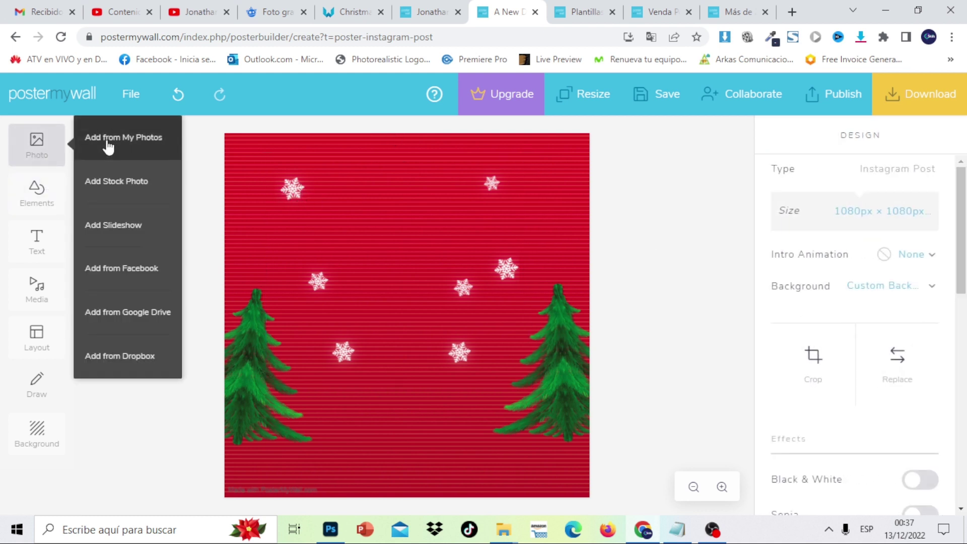
click(108, 145)
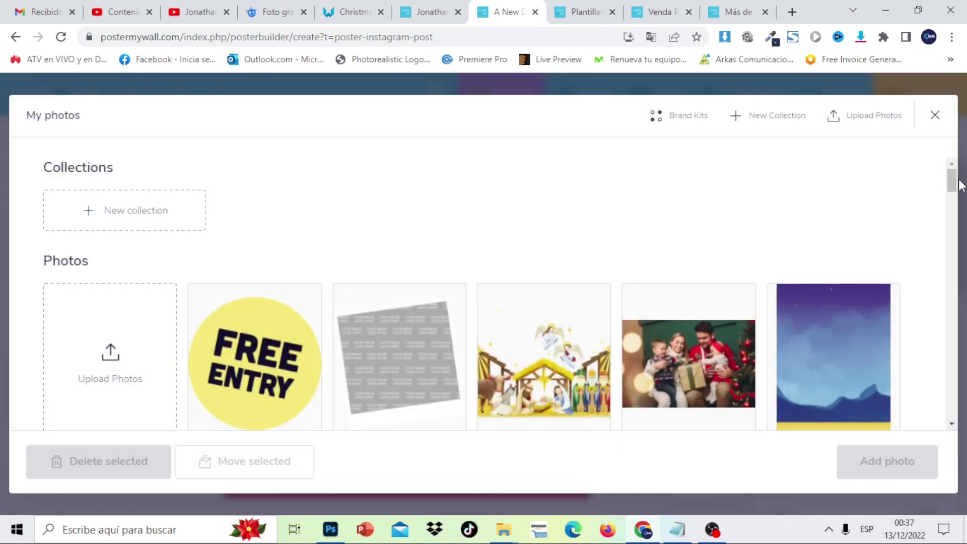
click(959, 186)
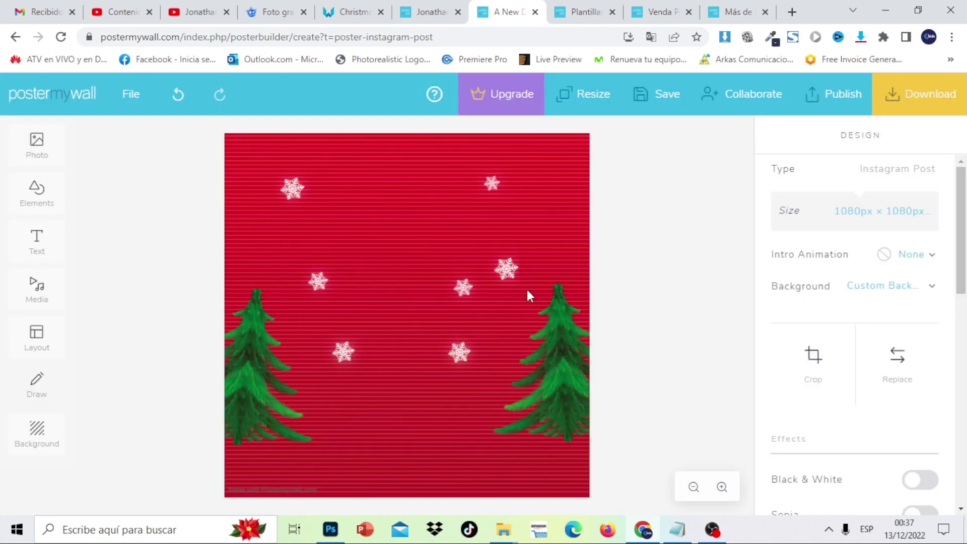
Step: Add the image of the two red gift sacks from My Photos to the design
click(32, 151)
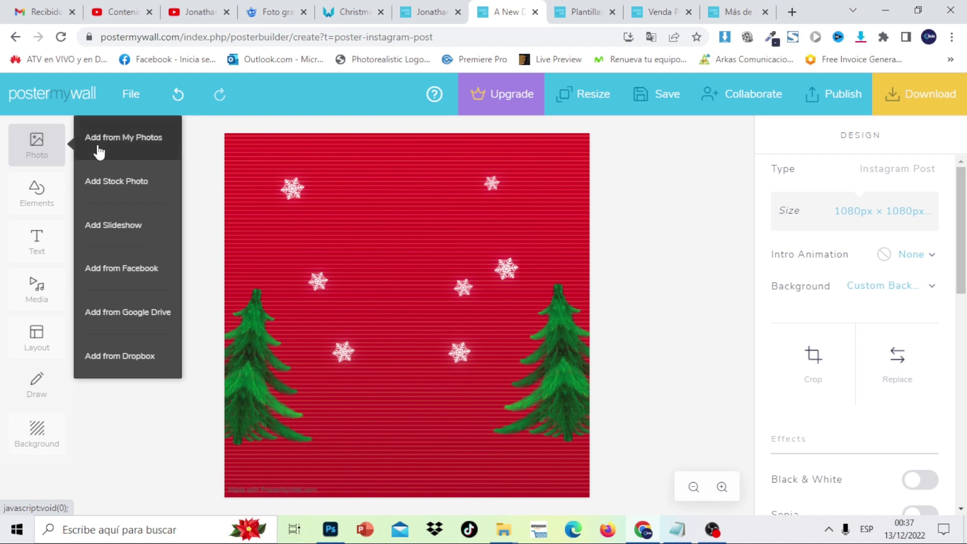
click(98, 144)
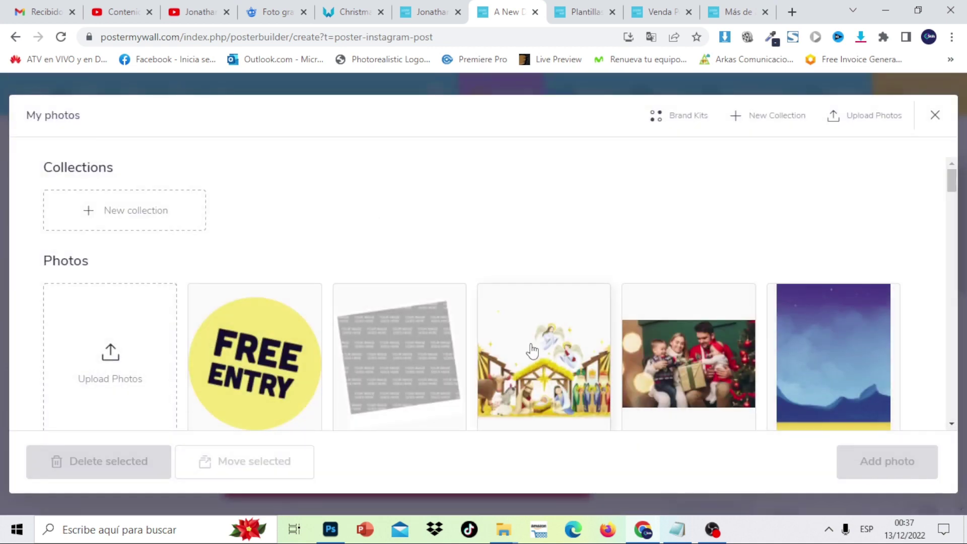
drag(950, 180, 951, 223)
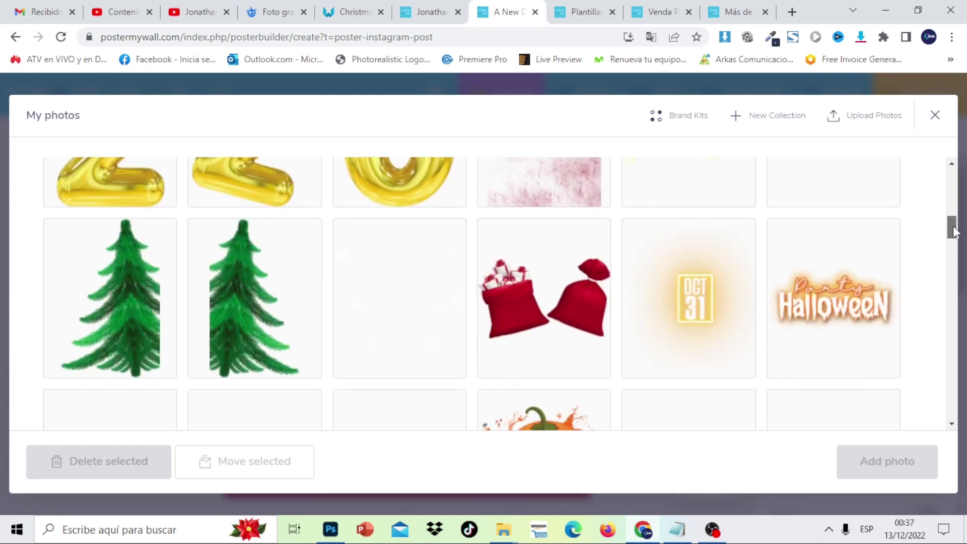
click(521, 291)
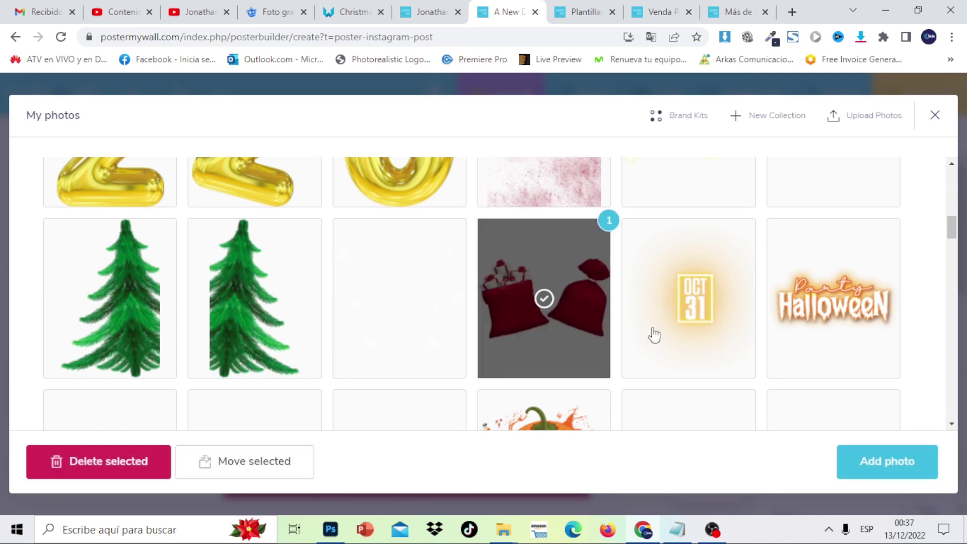
click(876, 471)
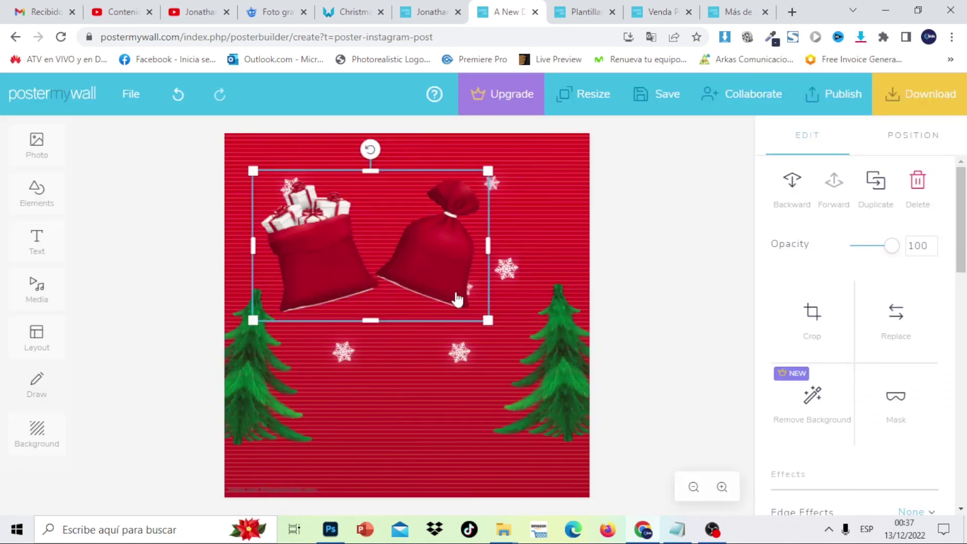
Step: Shrink the gift sacks and place them between the two trees, and nudge the snowflakes image slightly
drag(430, 277, 460, 397)
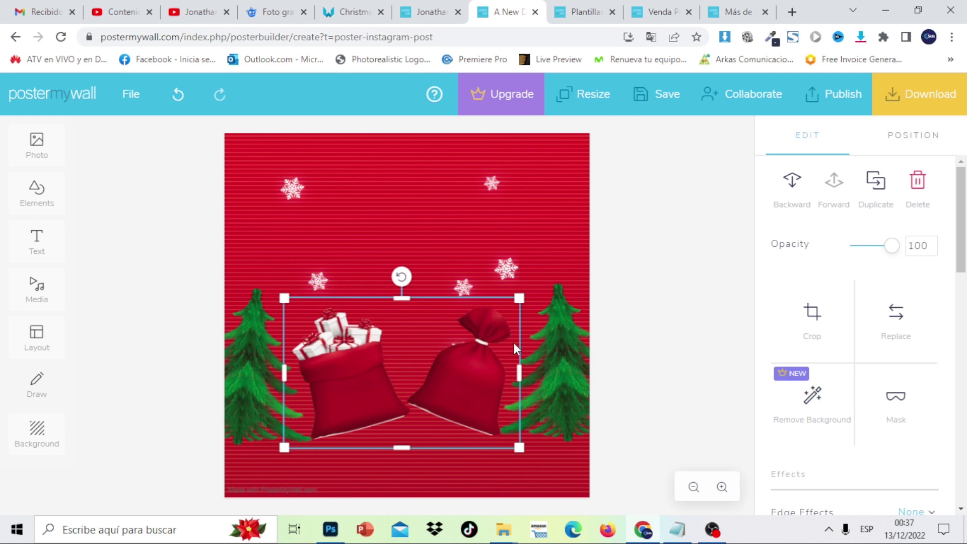
drag(520, 298, 480, 327)
drag(415, 412, 431, 390)
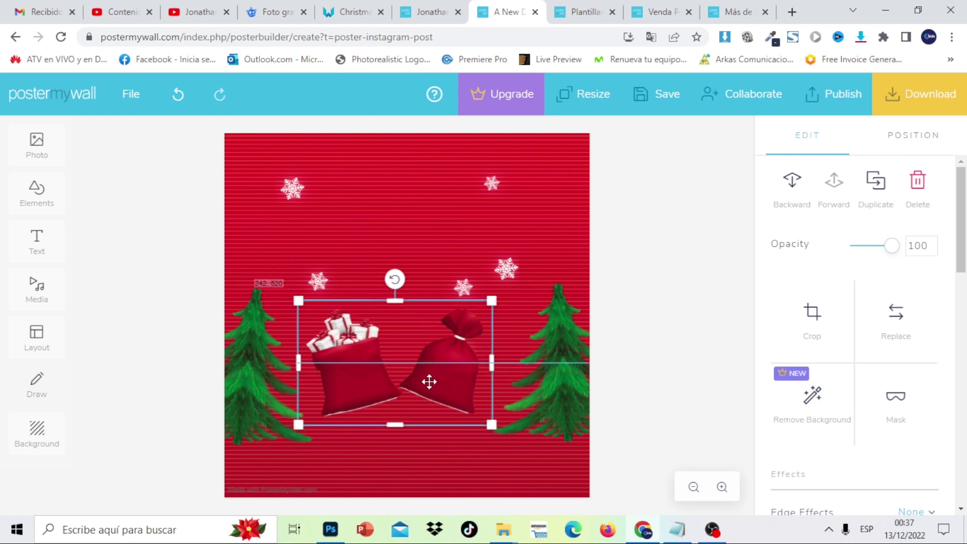
click(670, 290)
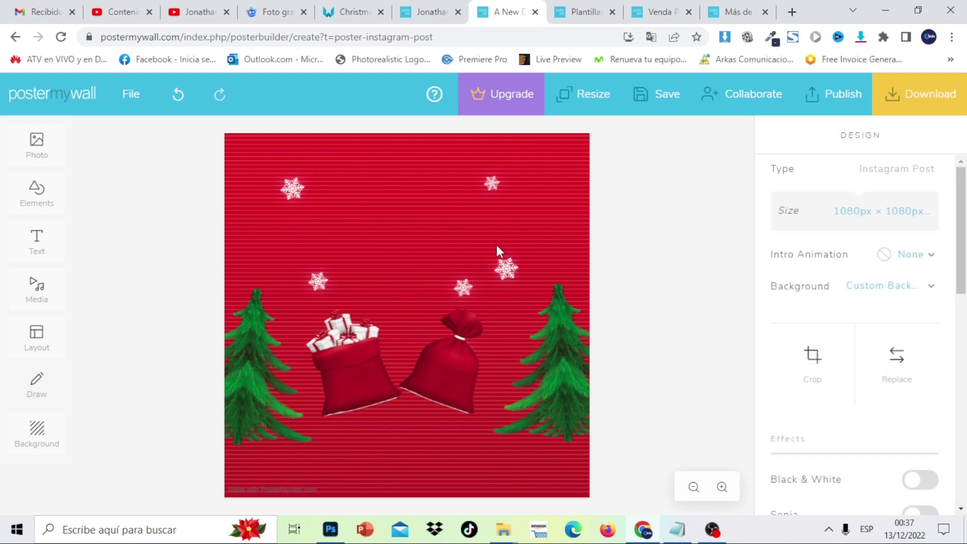
drag(479, 277, 478, 277)
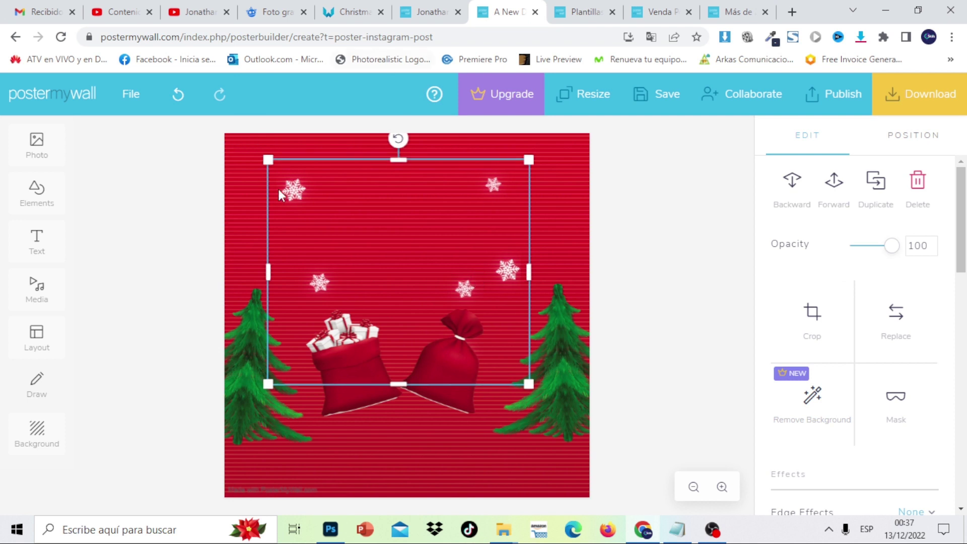
click(677, 265)
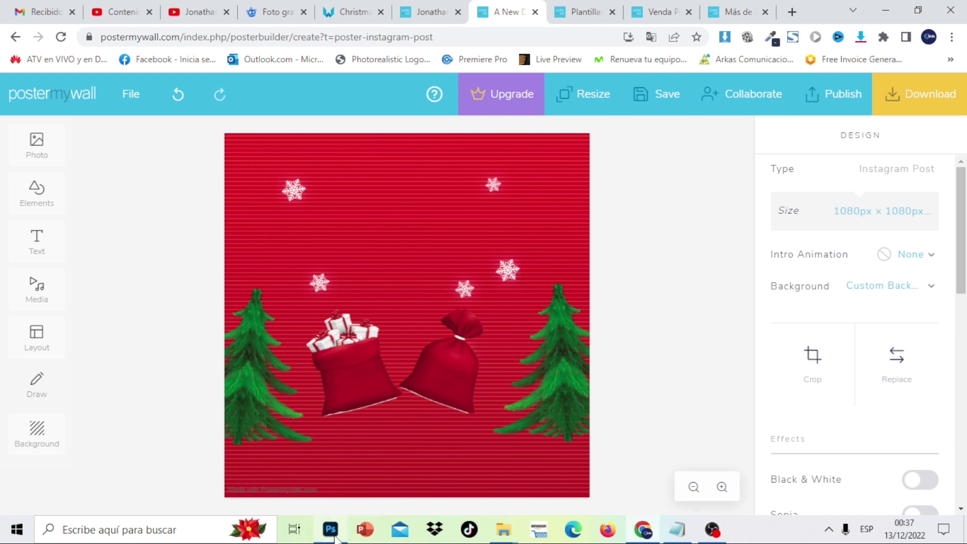
Step: Add the photo of the woman in a Santa hat holding a green gift box from My Photos
click(50, 153)
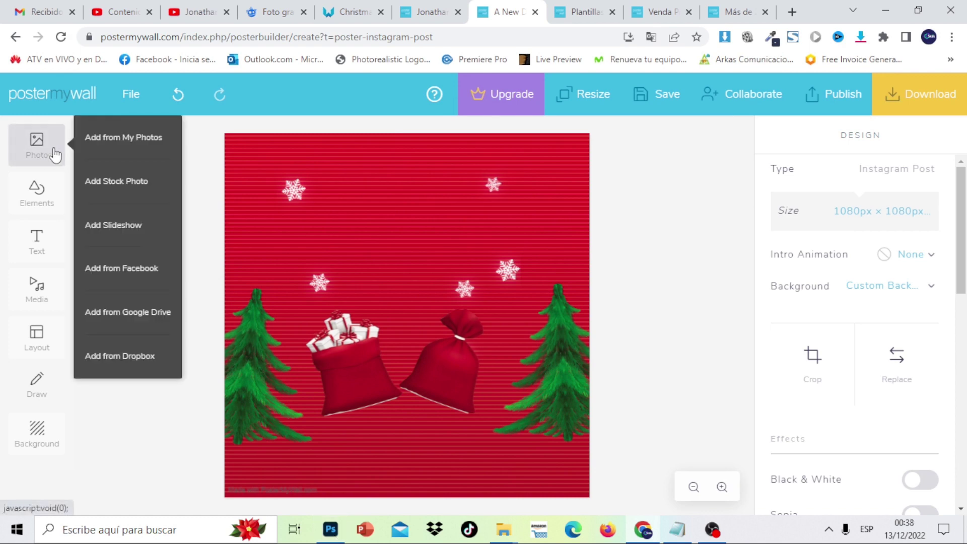
click(129, 146)
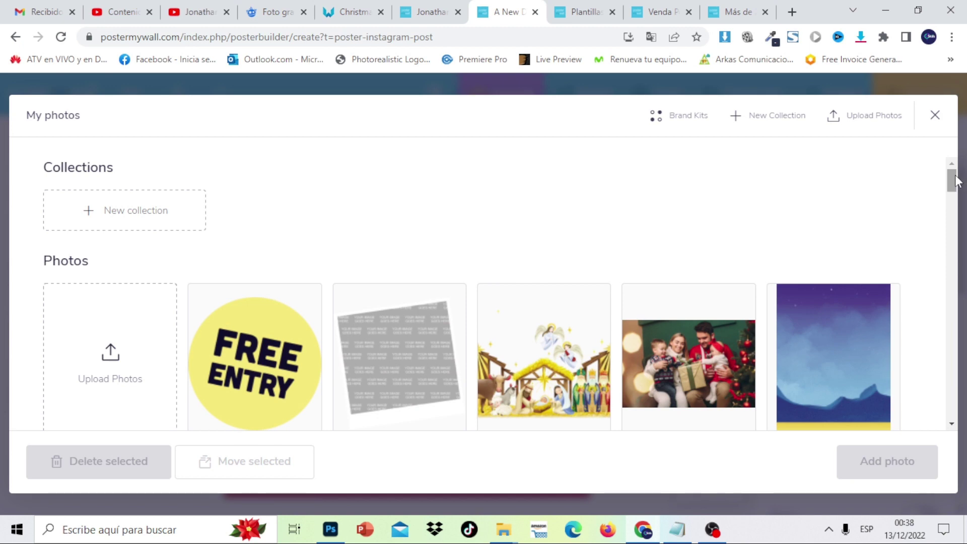
drag(955, 181, 954, 408)
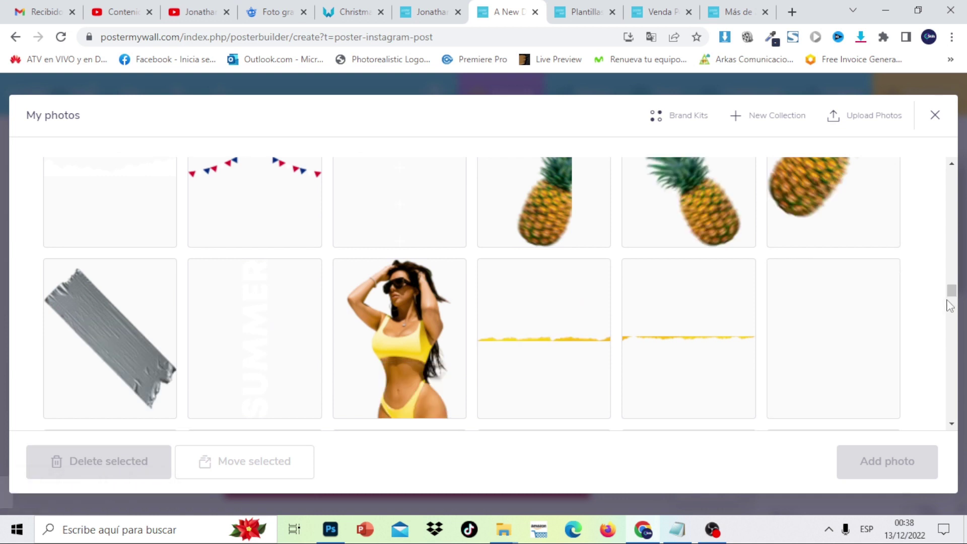
drag(951, 300, 955, 421)
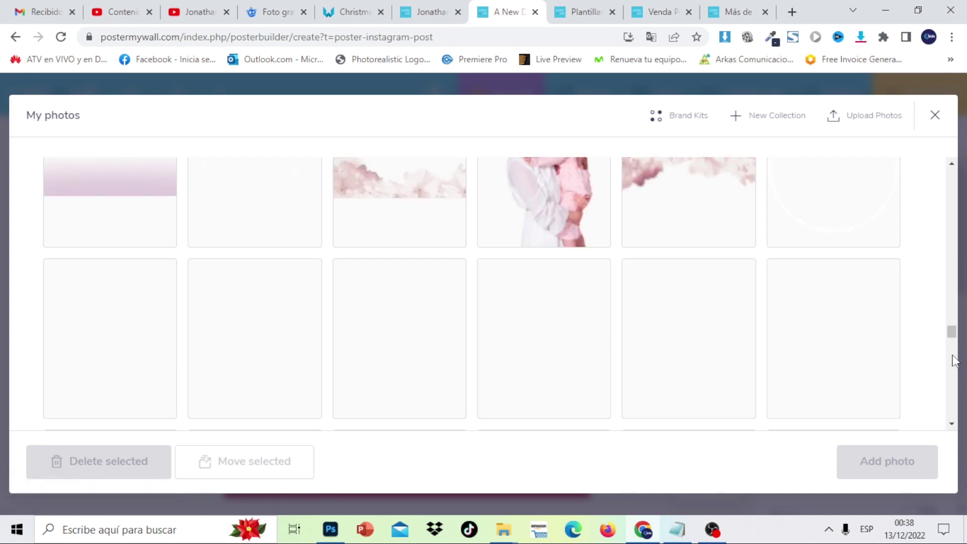
drag(951, 328, 956, 407)
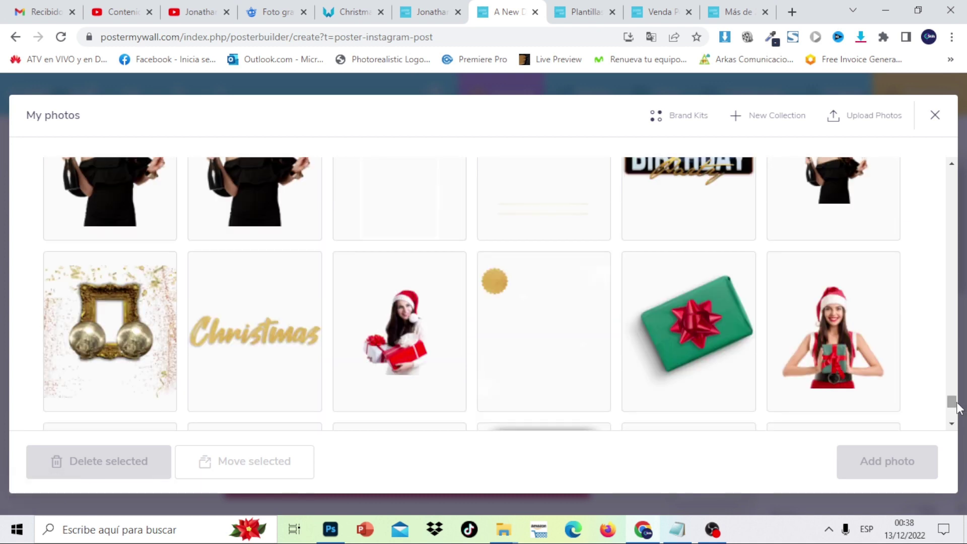
click(832, 332)
click(888, 461)
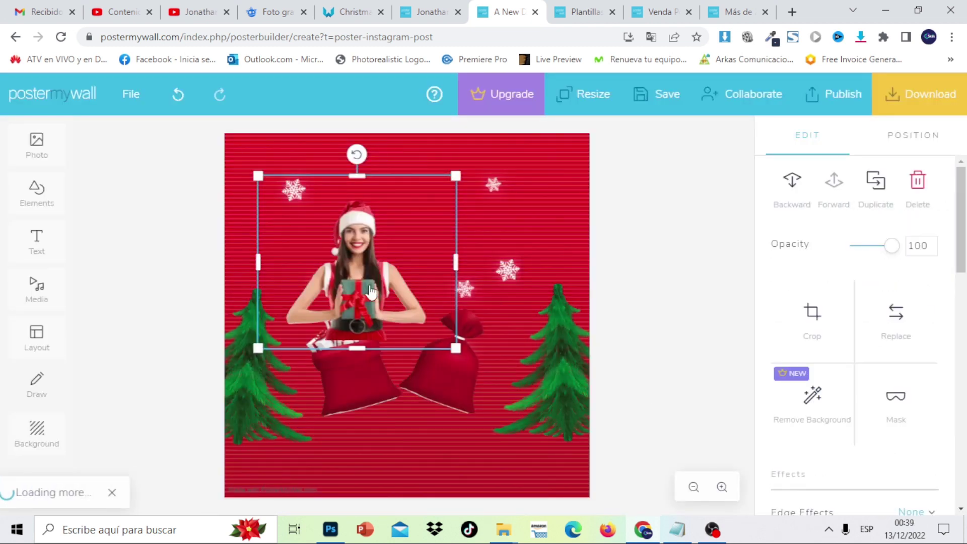
Step: Enlarge the woman's photo and centre it between the trees, in front of the gift sacks
drag(350, 276, 394, 359)
drag(498, 256, 647, 200)
click(647, 200)
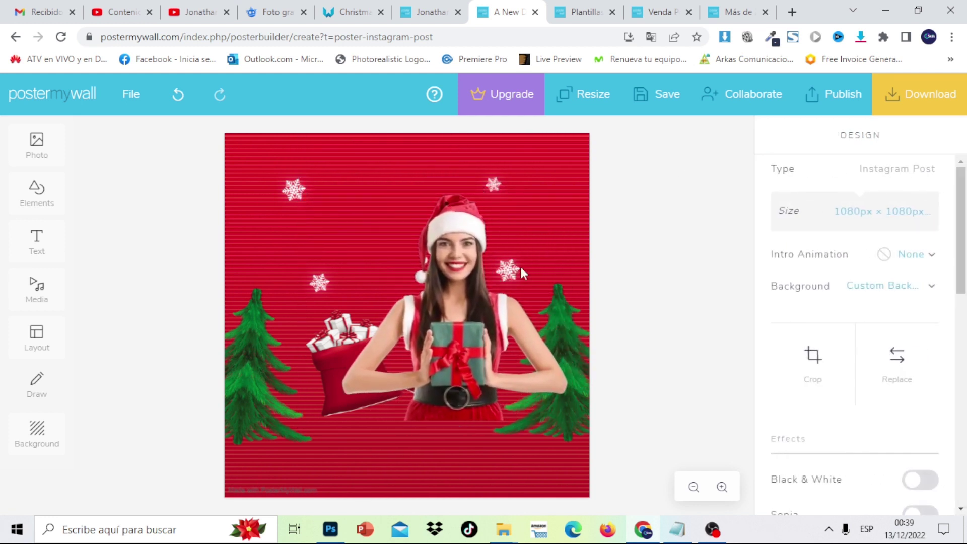
drag(474, 266, 421, 277)
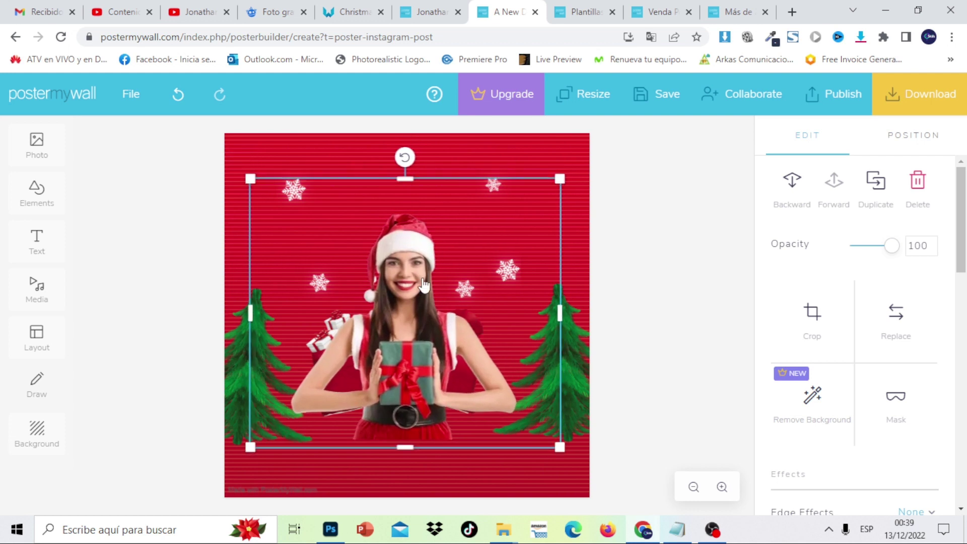
click(696, 210)
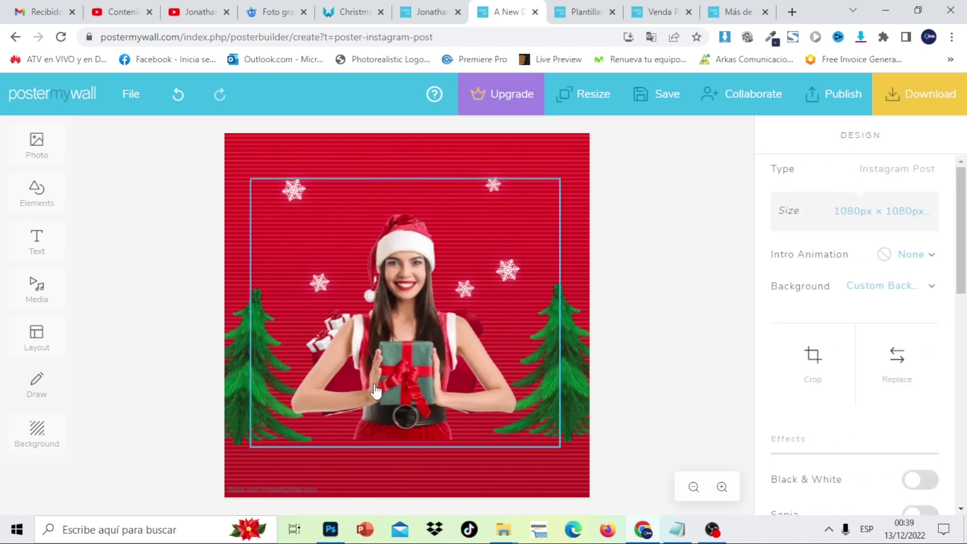
Step: Add the dark red image with the soft faded upper edge from My Photos to the design
click(35, 157)
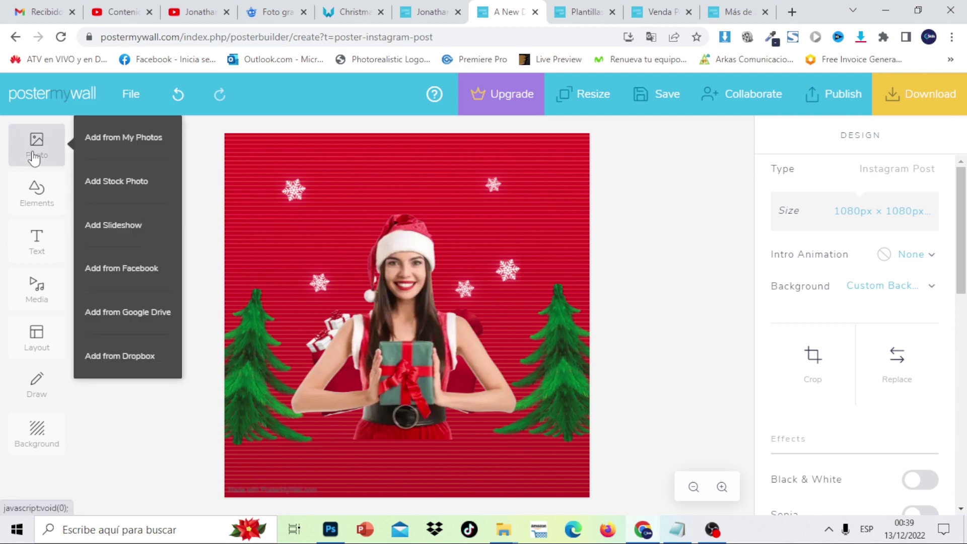
click(127, 143)
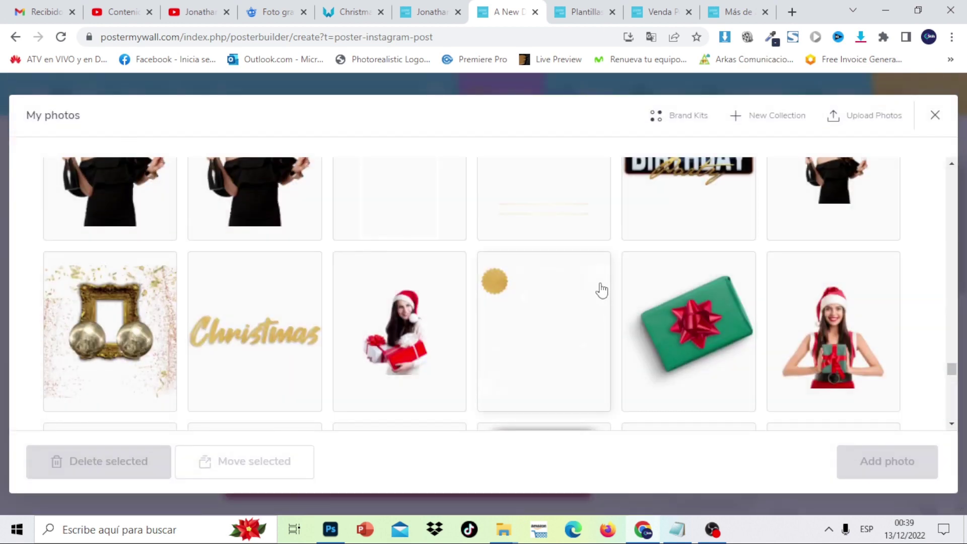
drag(951, 370, 944, 147)
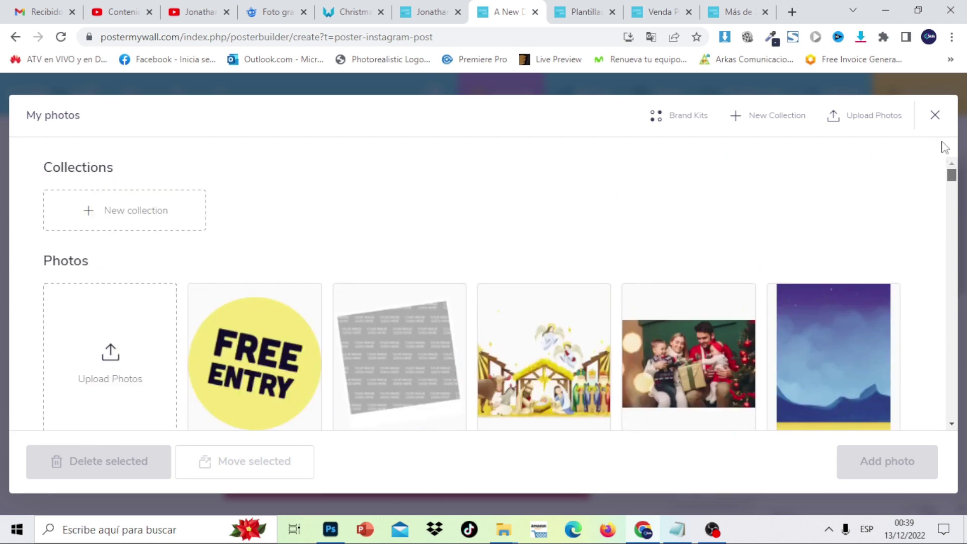
drag(949, 179, 950, 186)
click(811, 338)
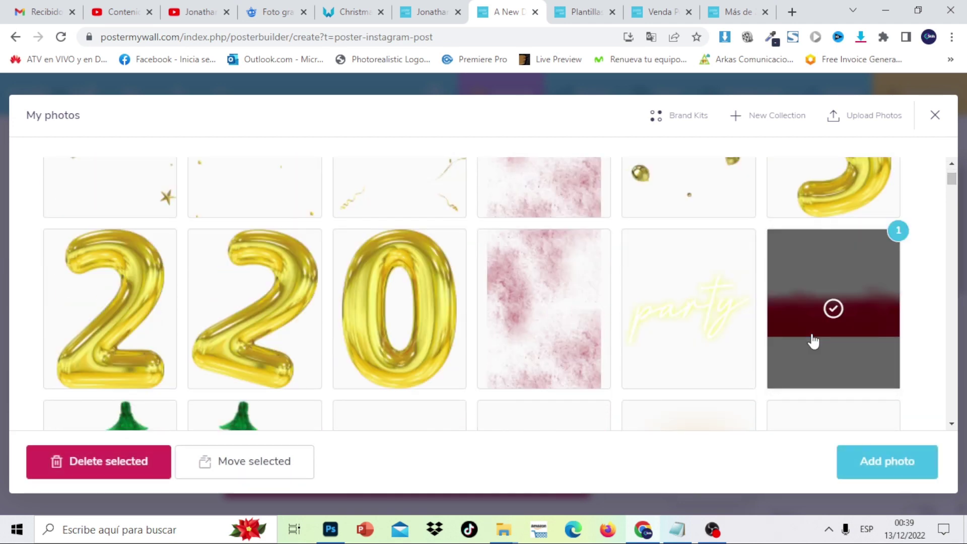
click(884, 463)
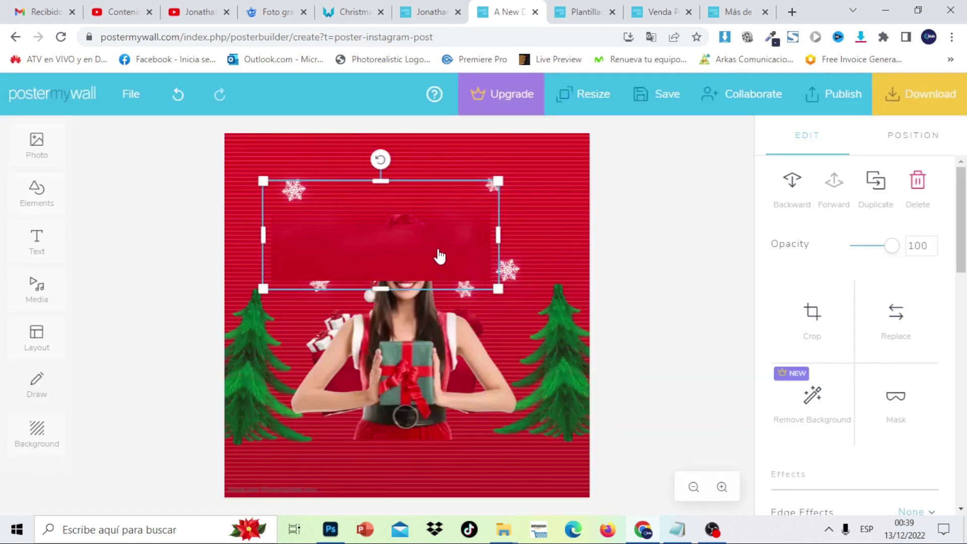
Step: Move the faded red image to the bottom of the design and enlarge it to span the full width over the trees' bases
drag(438, 256, 386, 449)
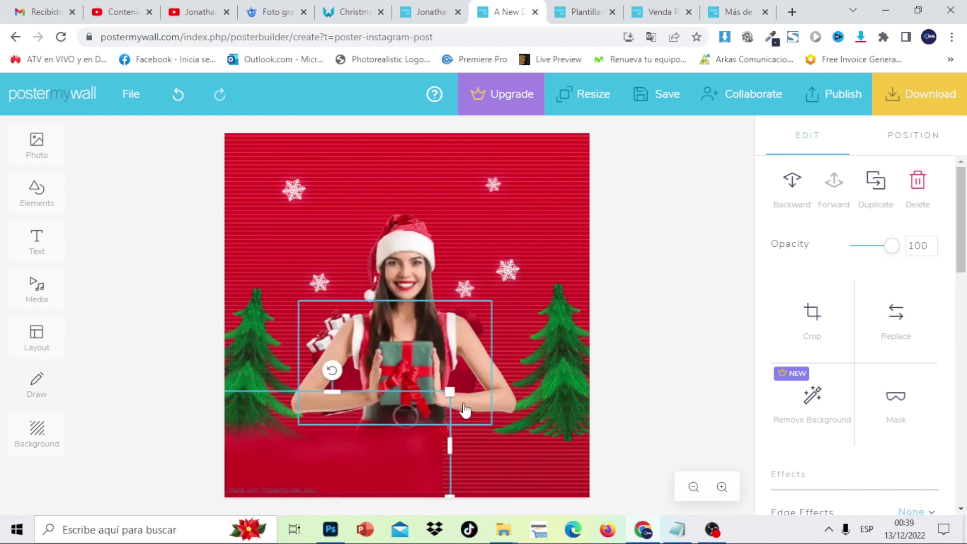
drag(450, 392, 642, 378)
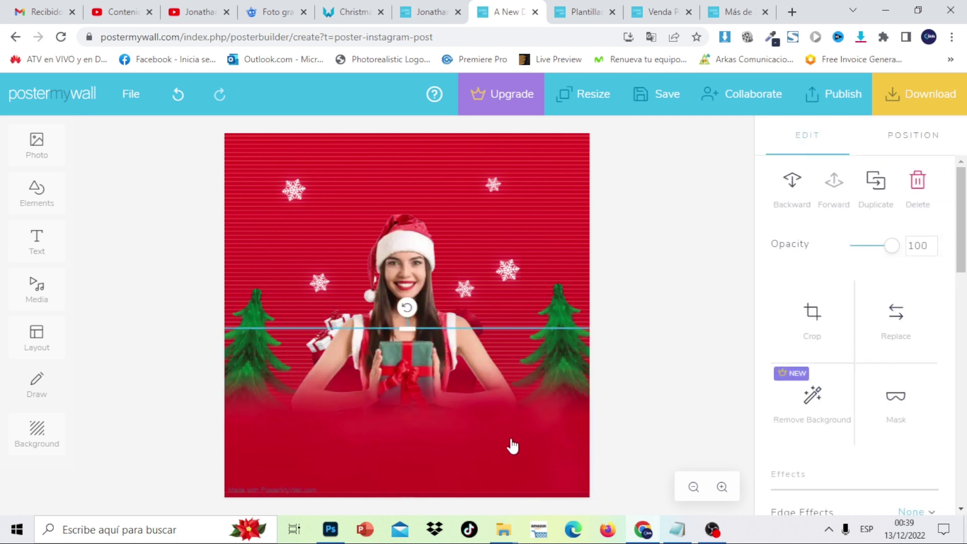
drag(512, 446, 509, 451)
click(694, 284)
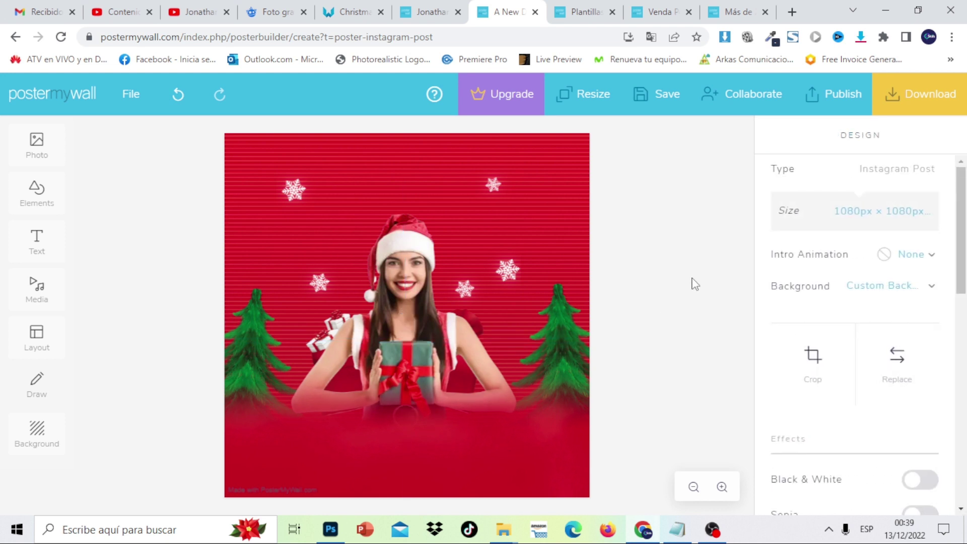
Step: Tilt the left tree slightly clockwise and try a small rotation on the right tree
click(239, 347)
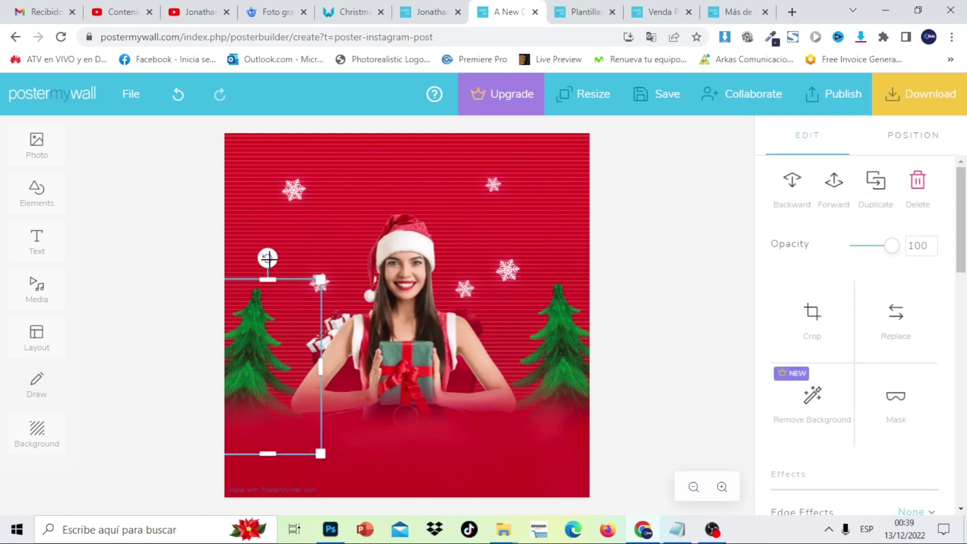
drag(277, 259, 272, 257)
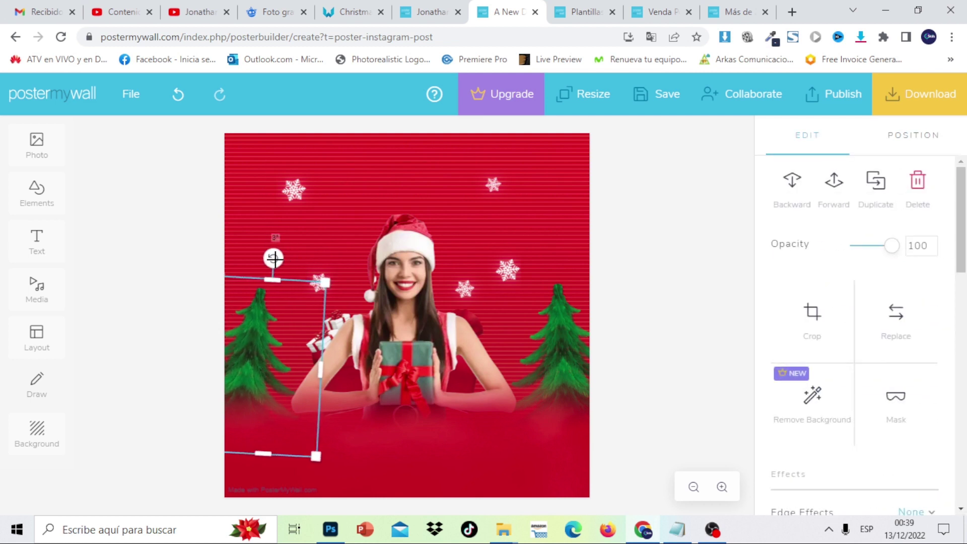
click(556, 313)
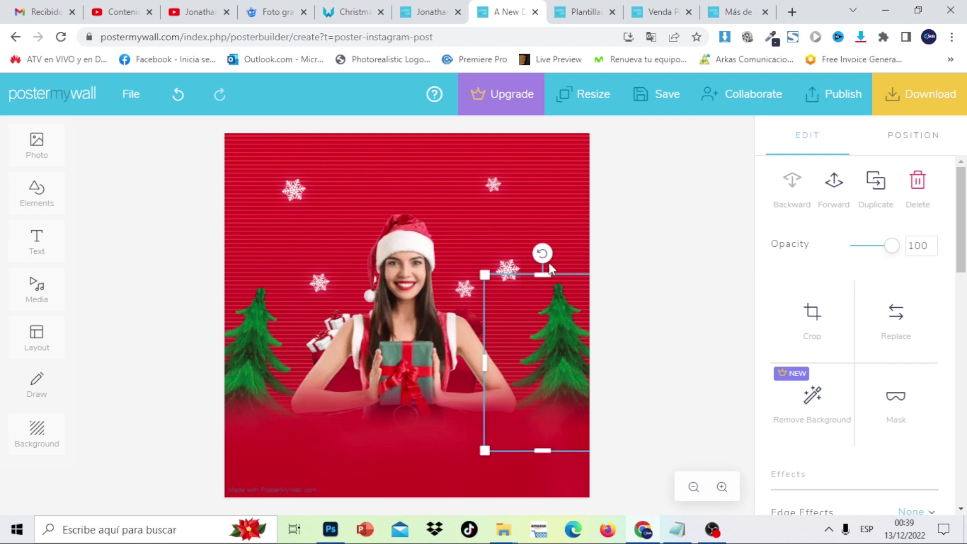
drag(542, 254, 541, 255)
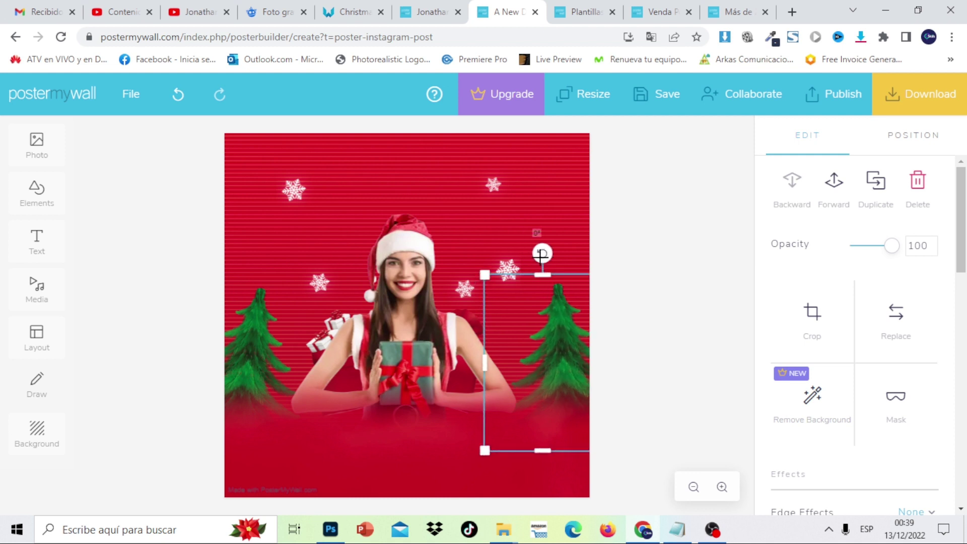
click(693, 233)
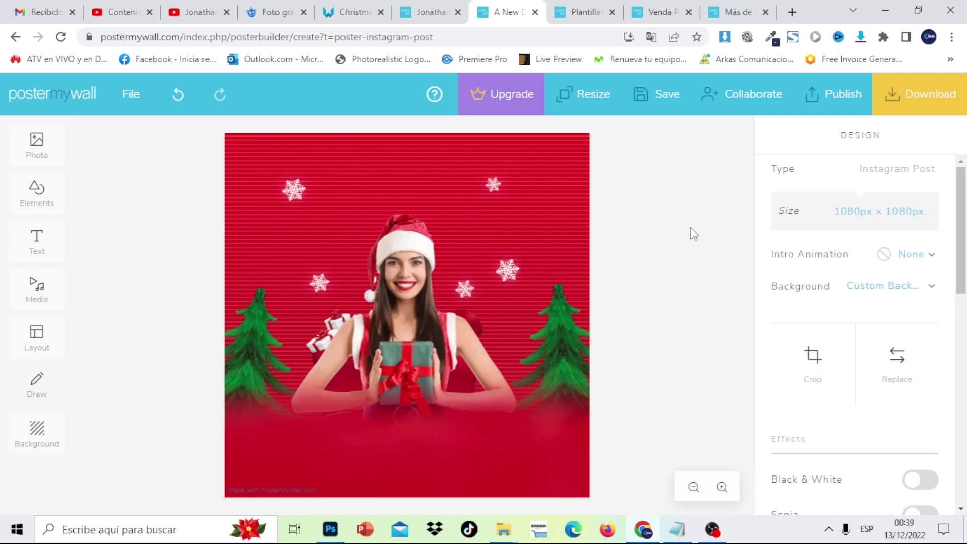
Step: Add a plain text element above the woman reading "MERRY CHRISTMAS"
click(37, 251)
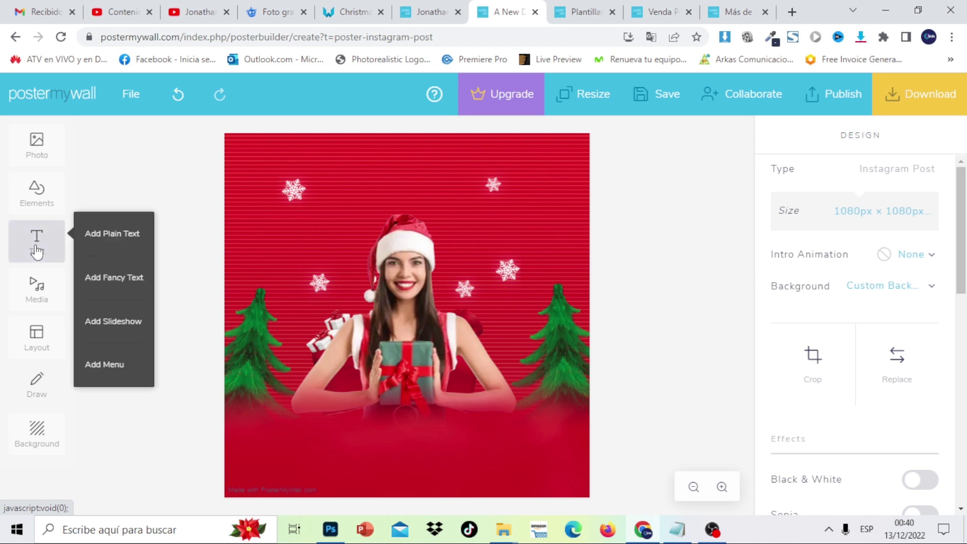
click(126, 241)
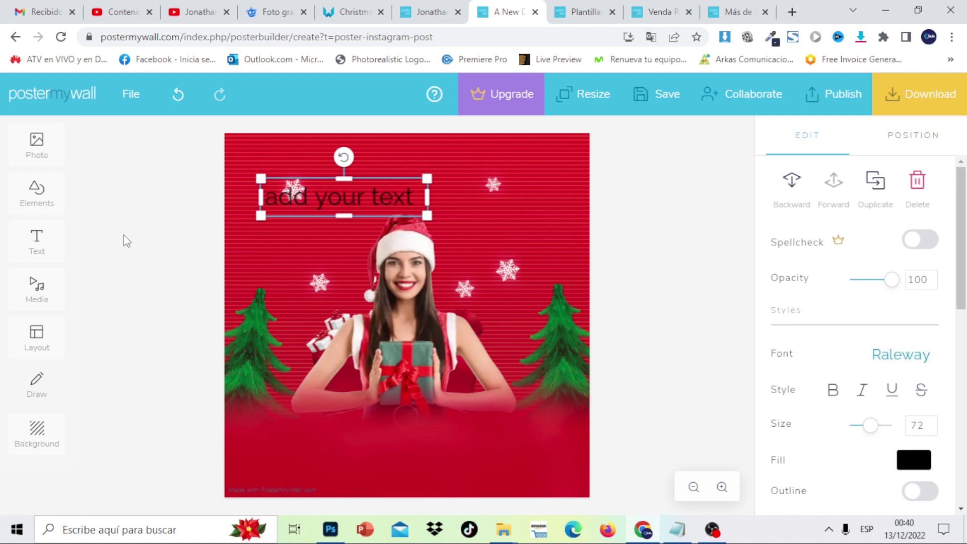
click(372, 201)
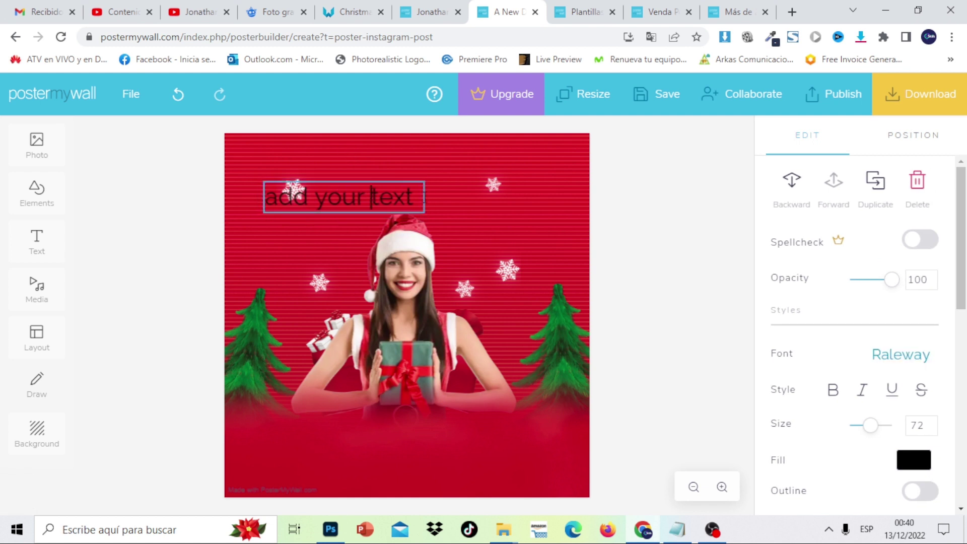
drag(418, 198, 277, 202)
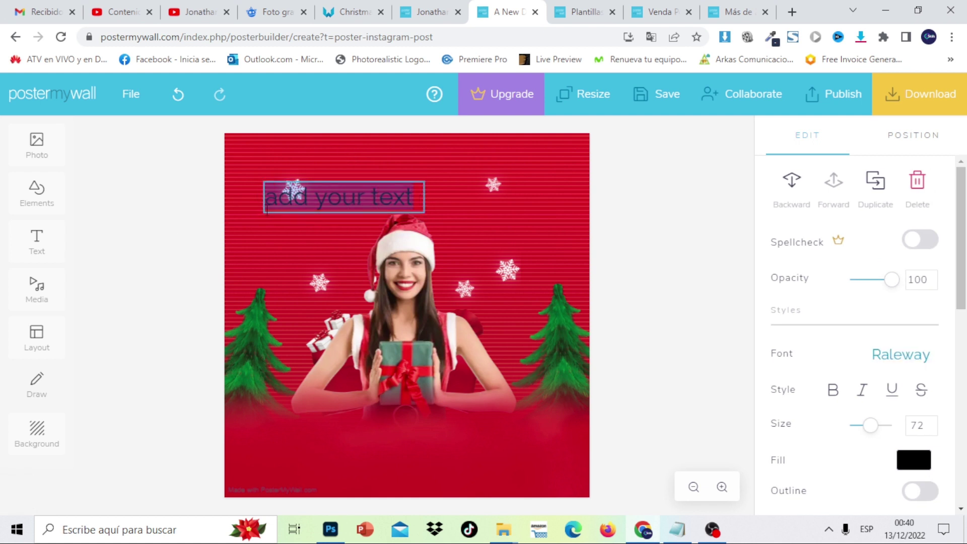
text(ME)
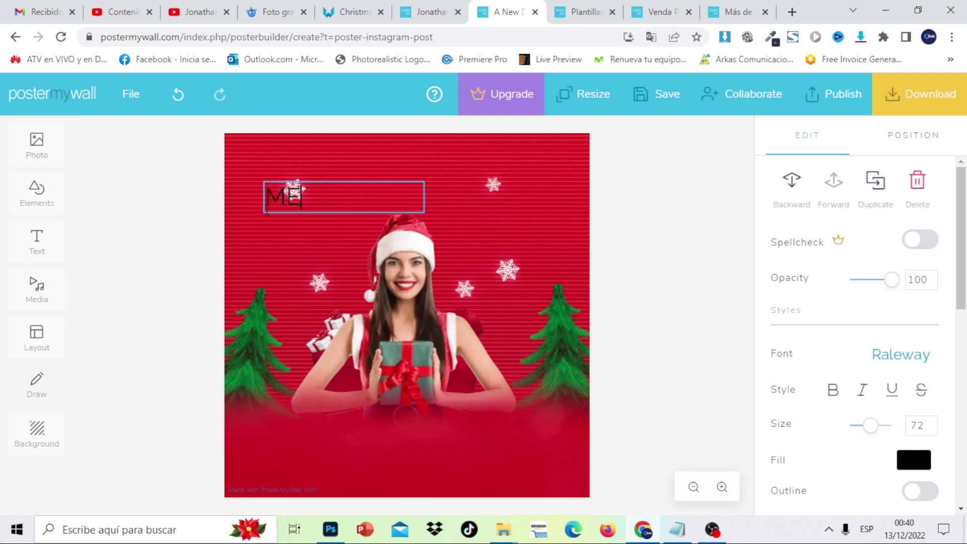
text(RRY)
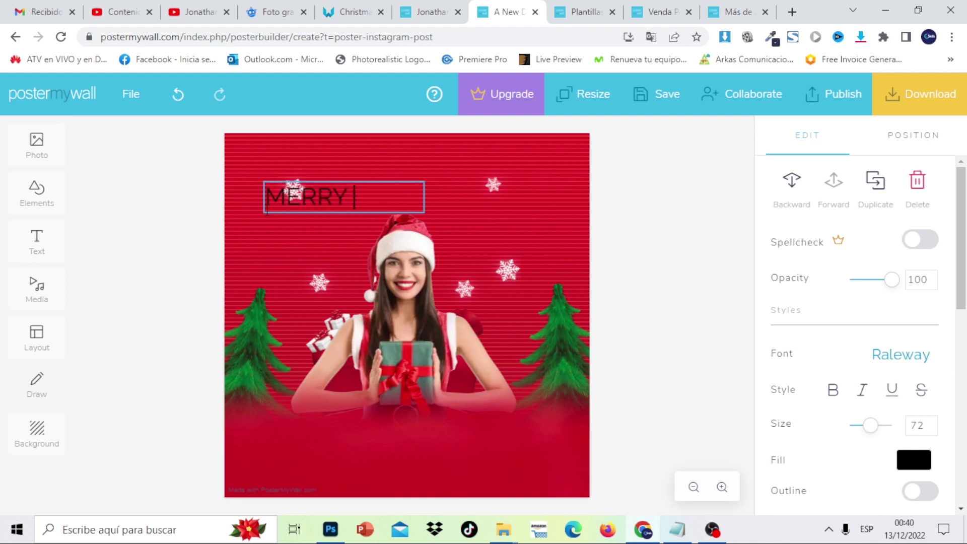
text( CHRIS)
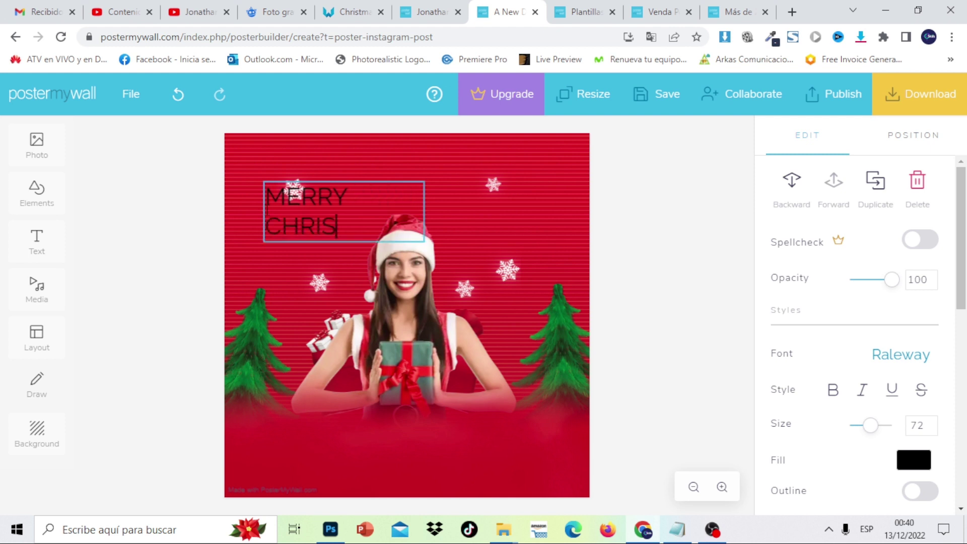
text(TMAS)
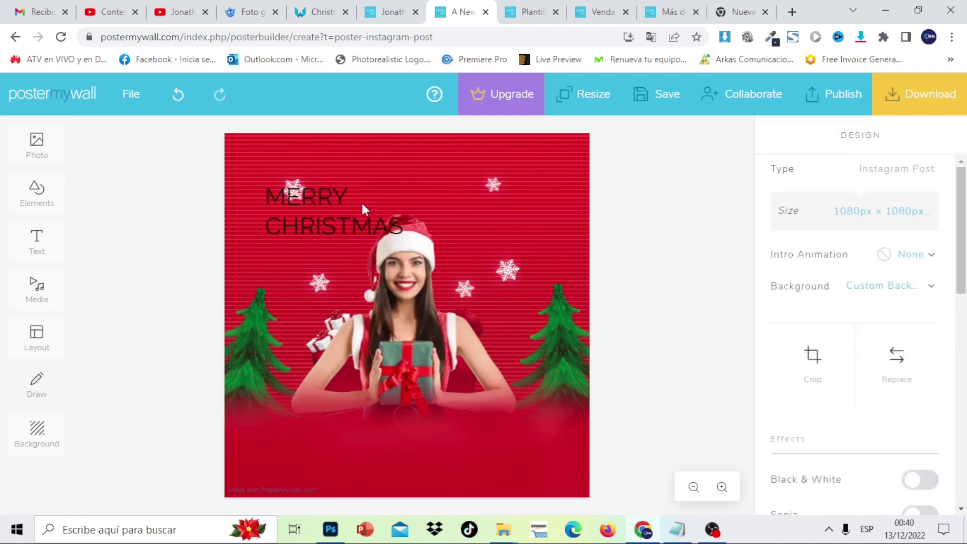
Step: Search the fonts for "BEB" and apply Bebas Neue Bold to the MERRY CHRISTMAS text
click(320, 233)
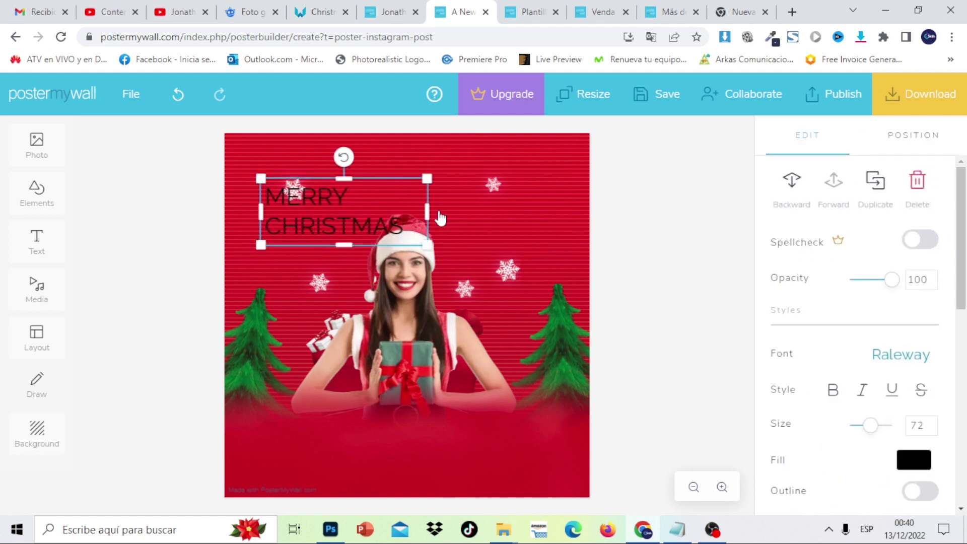
drag(958, 283, 958, 318)
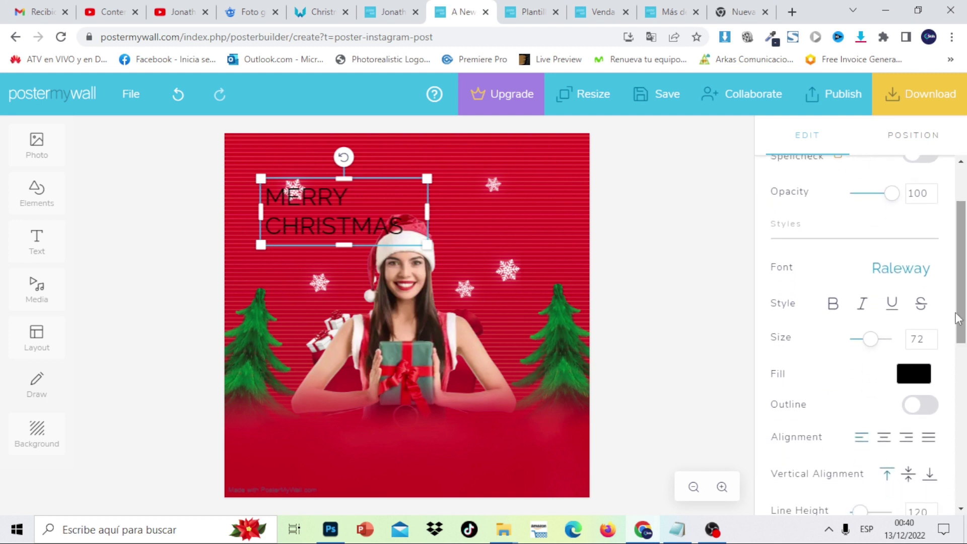
click(927, 268)
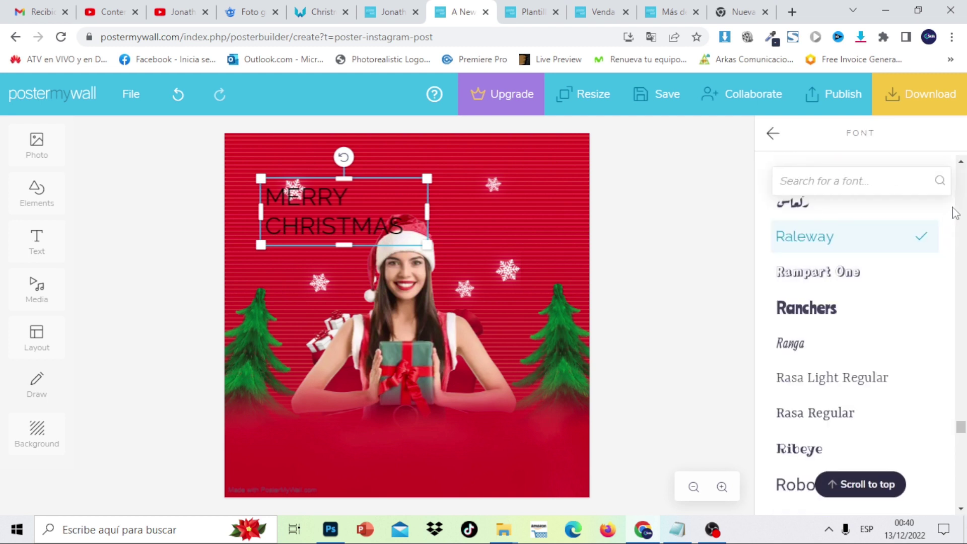
drag(961, 427, 961, 421)
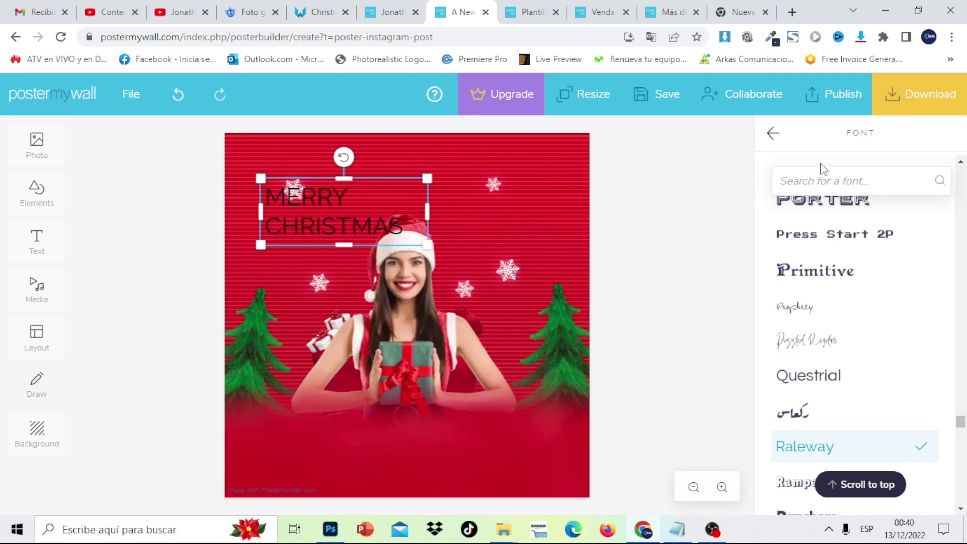
click(818, 182)
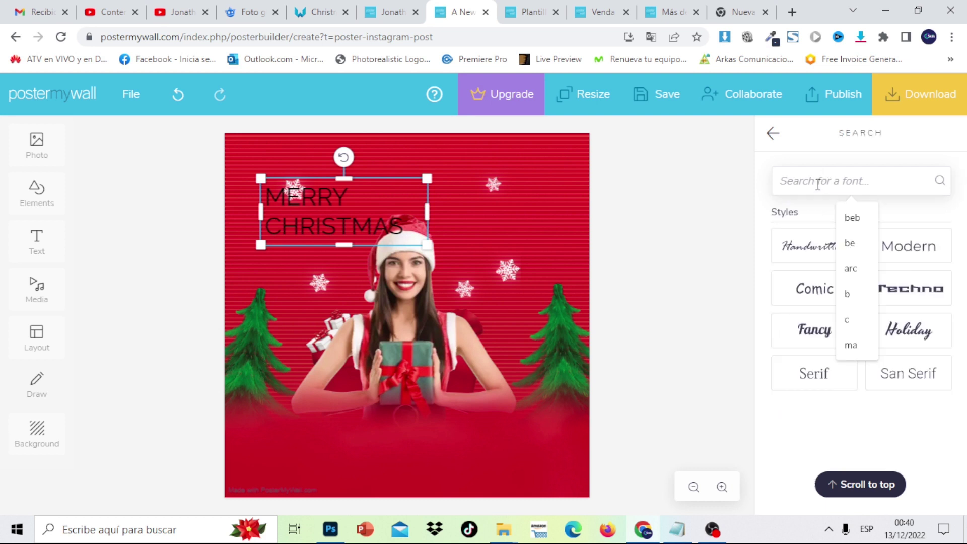
text(BEB)
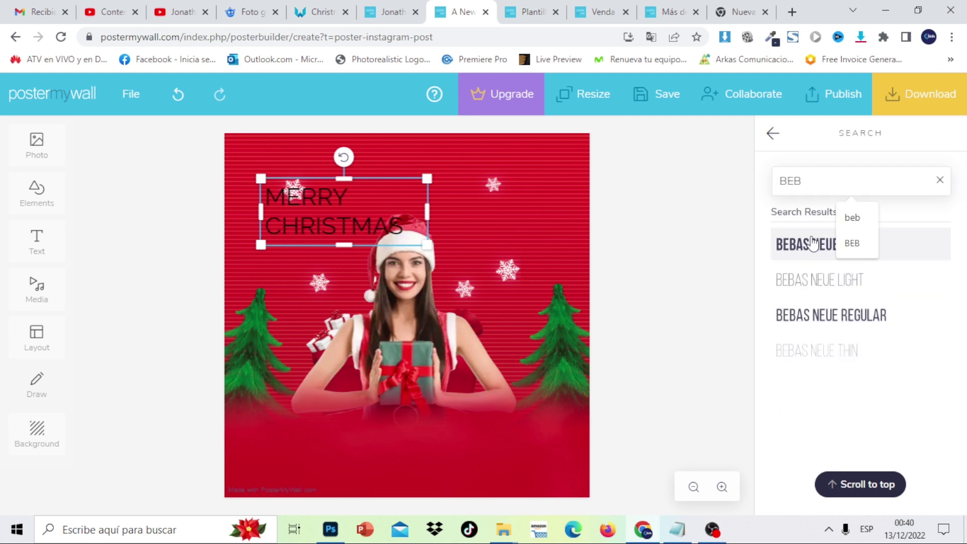
click(811, 243)
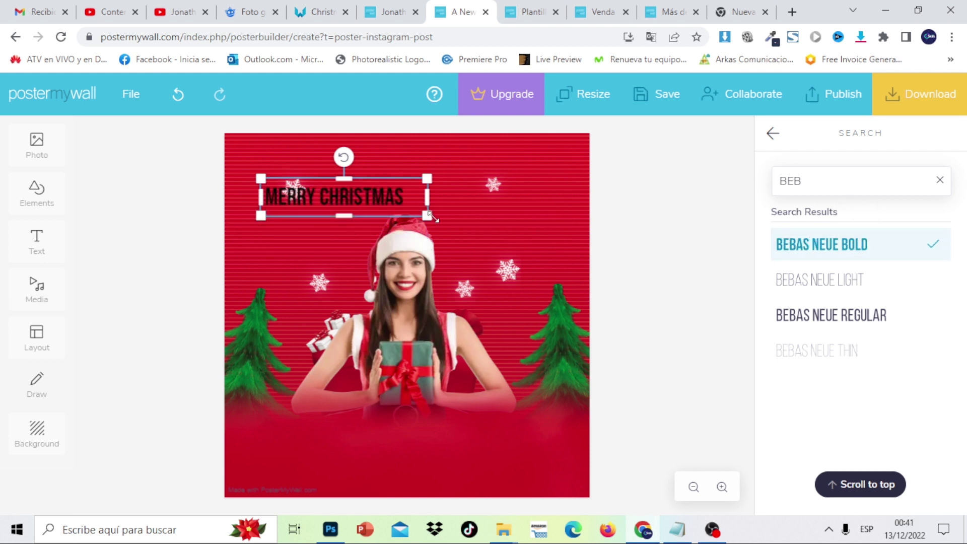
click(664, 245)
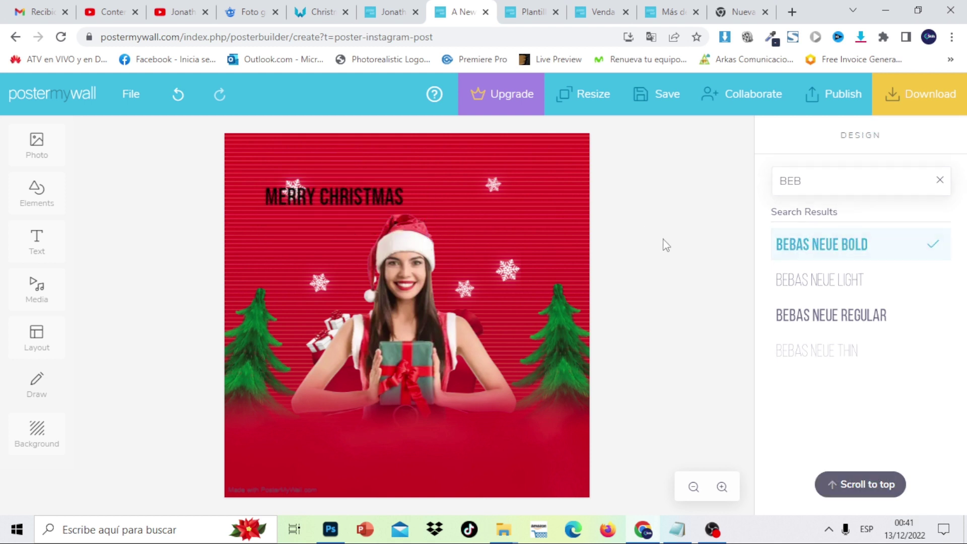
Step: Set the MERRY CHRISTMAS text size to 170 and widen its box so the words fit on one line
click(357, 209)
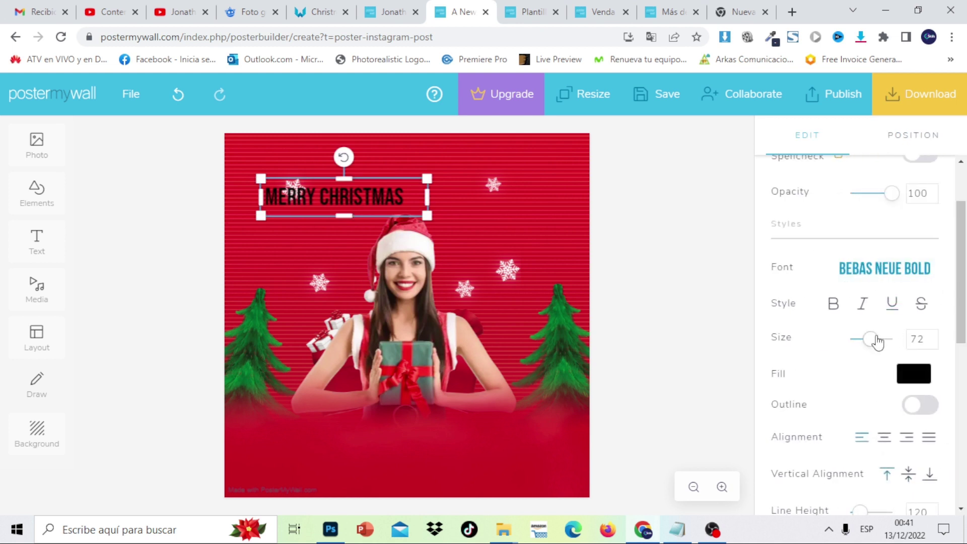
drag(873, 342, 879, 341)
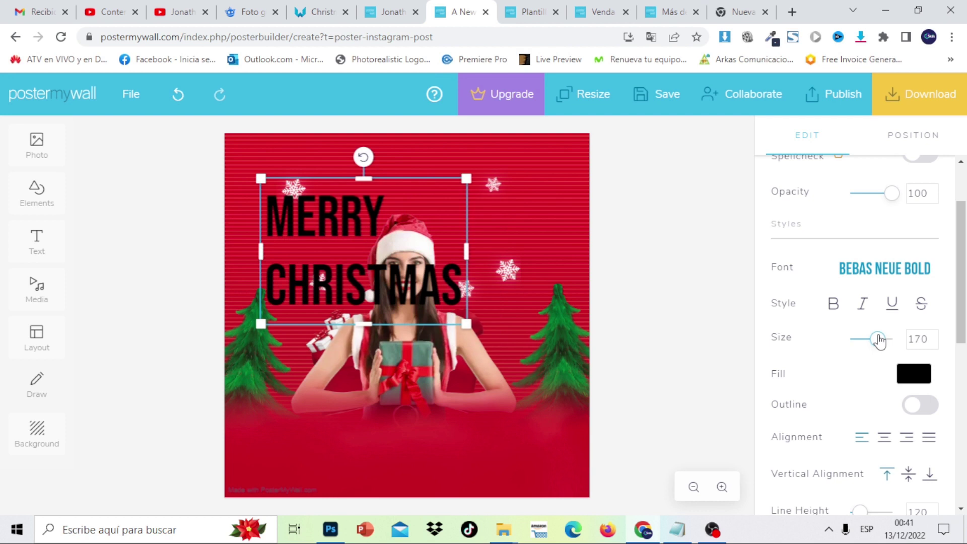
drag(467, 250, 621, 205)
click(622, 205)
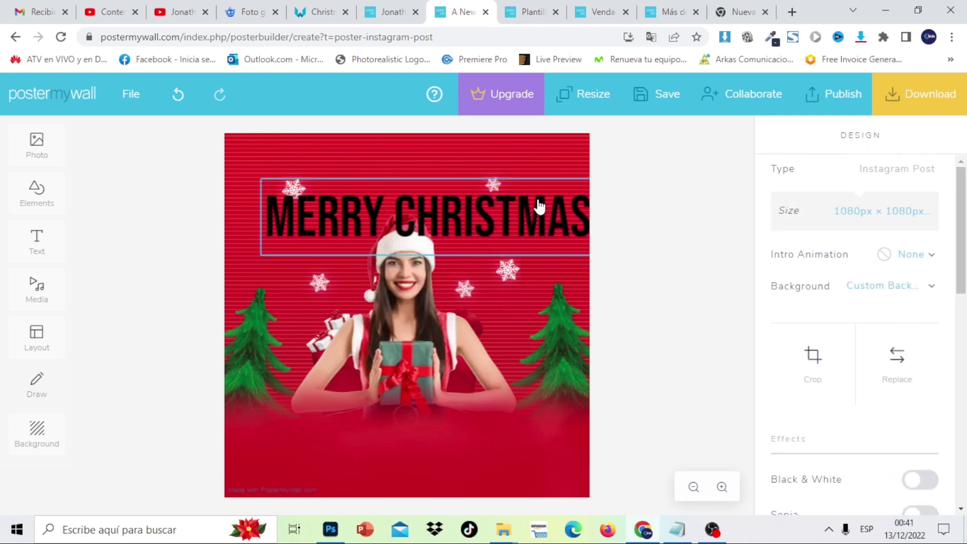
Step: Move the MERRY CHRISTMAS heading inside the design's edges, and slant it with italics and a slight counter-clockwise rotation
drag(539, 205, 509, 209)
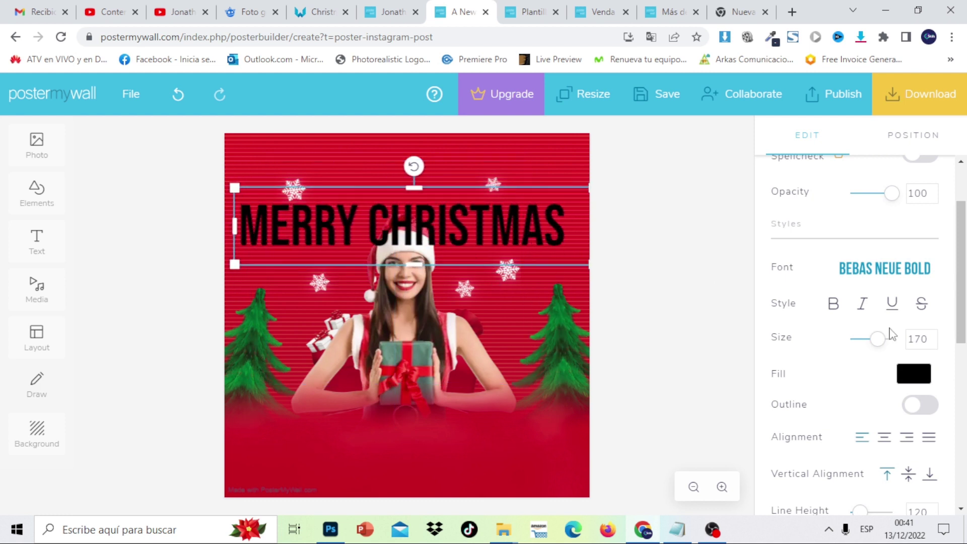
click(864, 305)
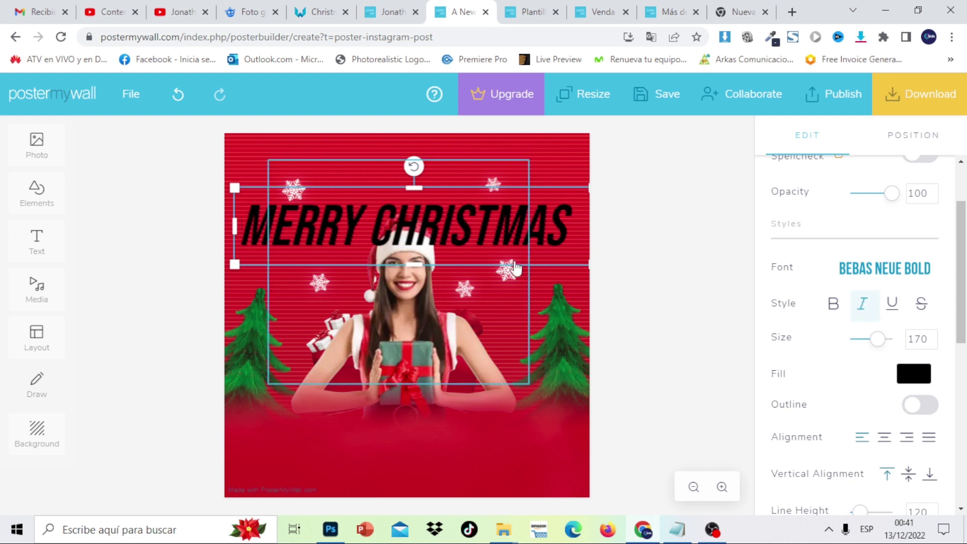
mouse_move(414, 164)
mouse_down()
mouse_move(399, 166)
mouse_move(407, 166)
mouse_up()
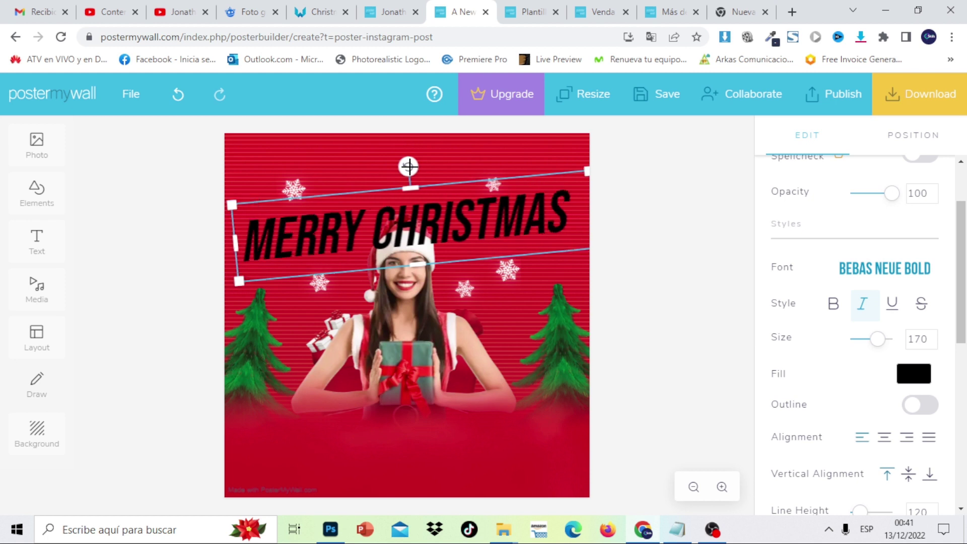
Step: Lower the MERRY CHRISTMAS heading slightly and send it backward behind the woman
drag(425, 222, 421, 232)
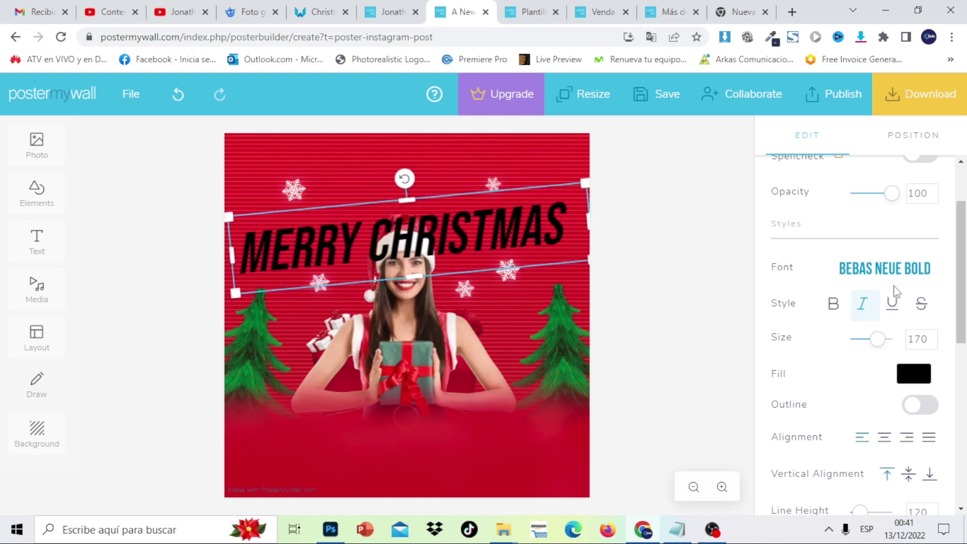
scroll(962, 281, up, 2)
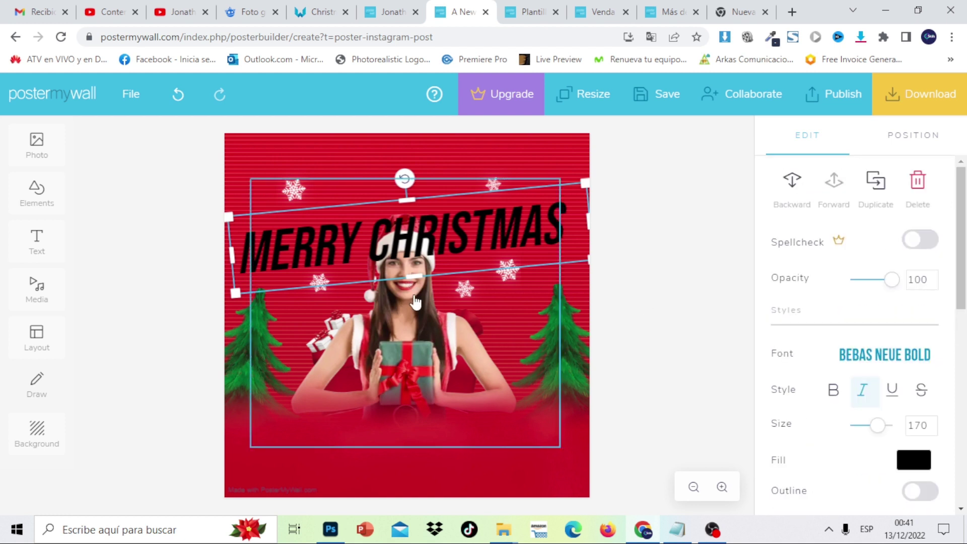
click(792, 191)
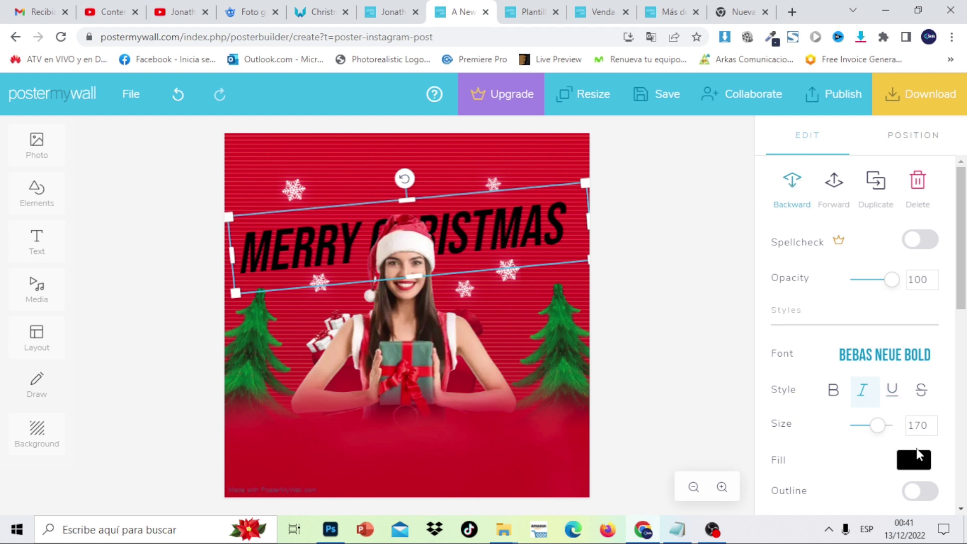
Step: Set the MERRY CHRISTMAS heading's solid fill color to white, FFFFFF
click(922, 459)
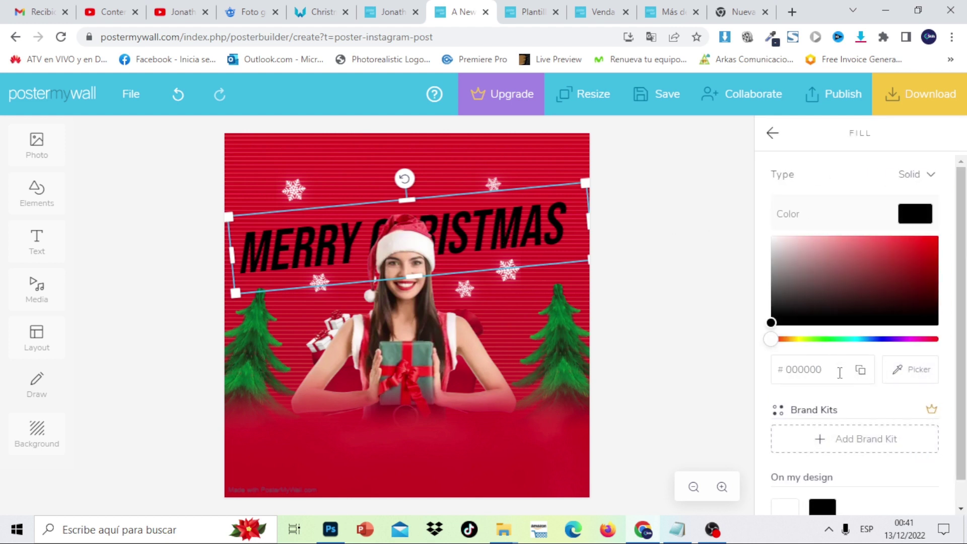
double_click(815, 370)
text(FFFFF)
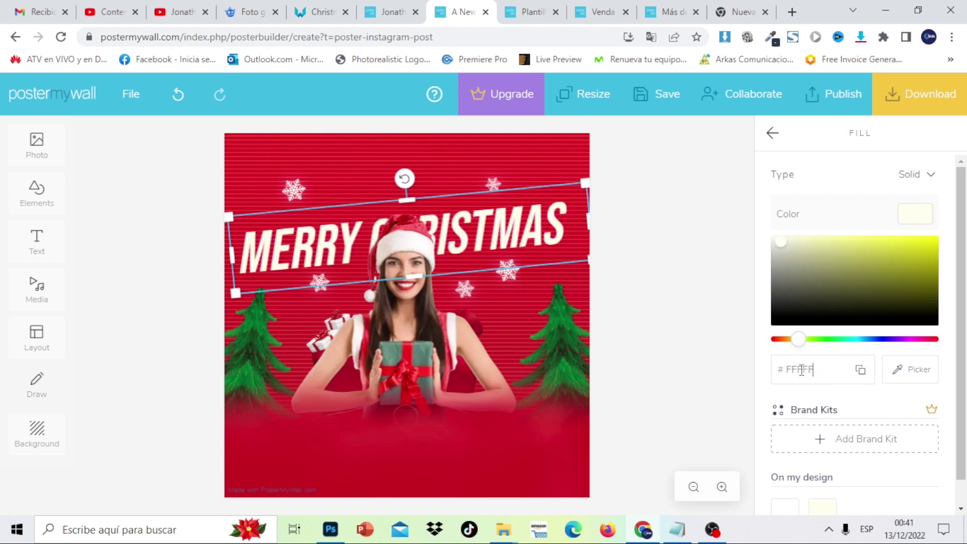
text(F)
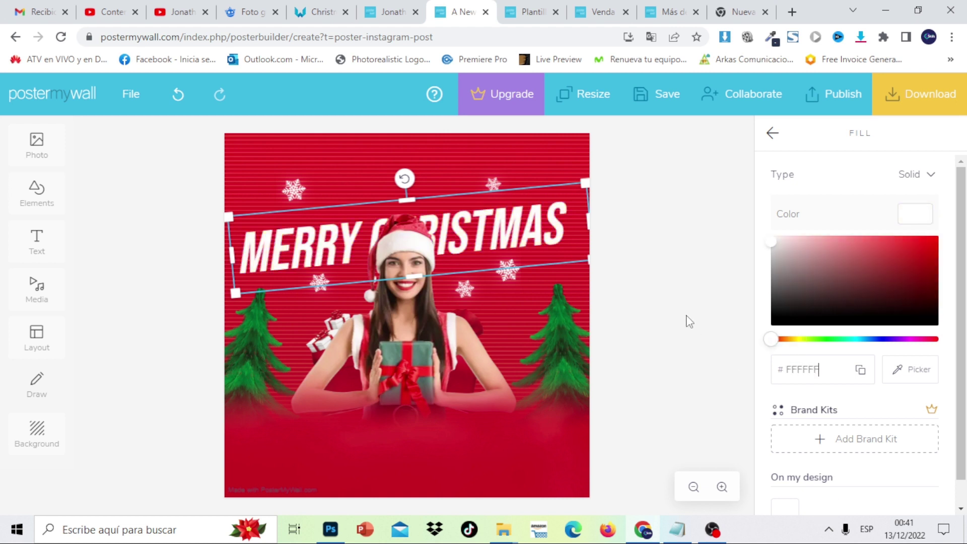
click(649, 301)
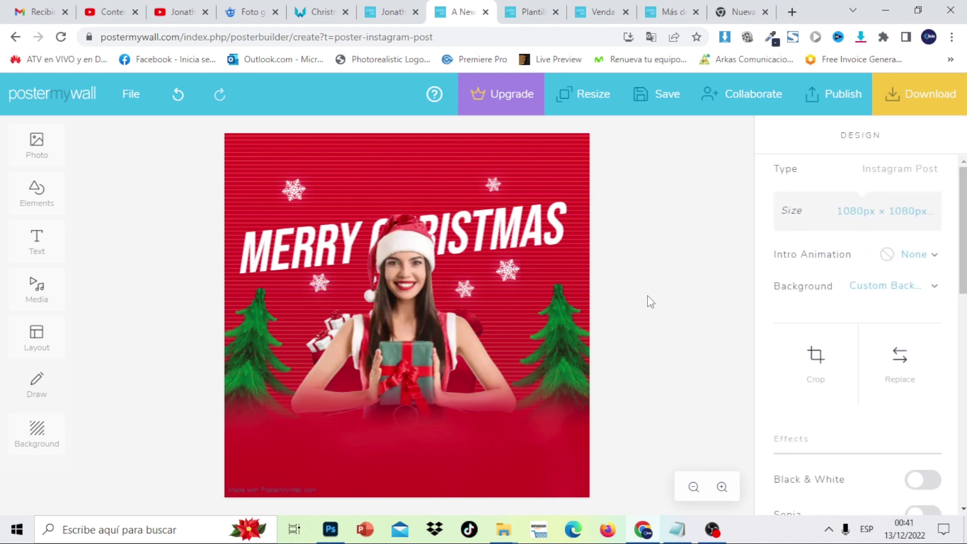
Step: Give the MERRY CHRISTMAS heading a custom black shadow with angle 98 and opacity 56, and nudge the heading slightly to the right
click(539, 238)
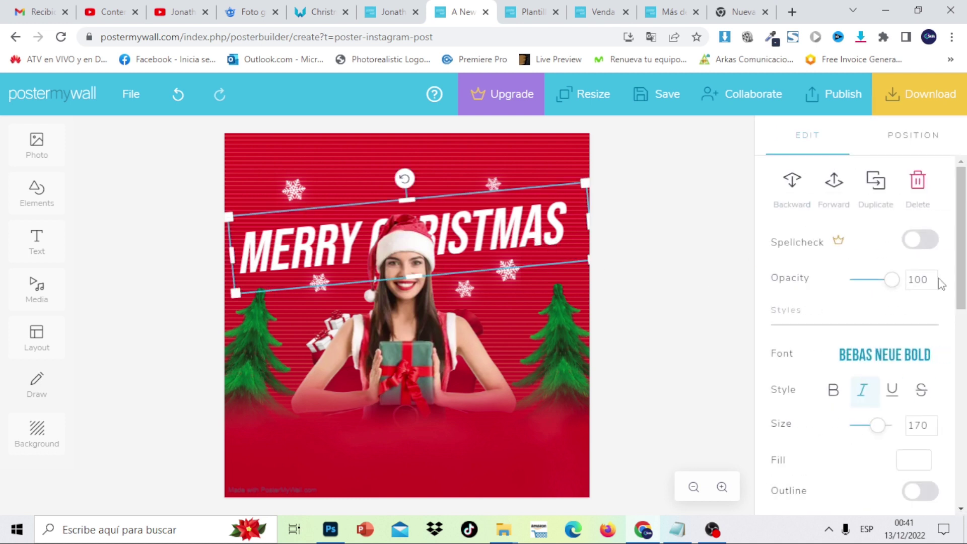
drag(960, 292, 964, 446)
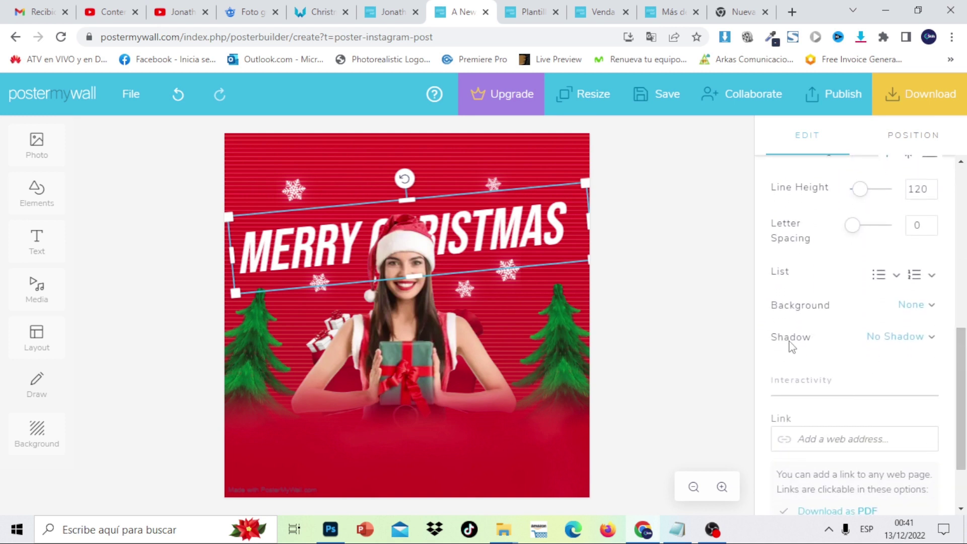
click(933, 340)
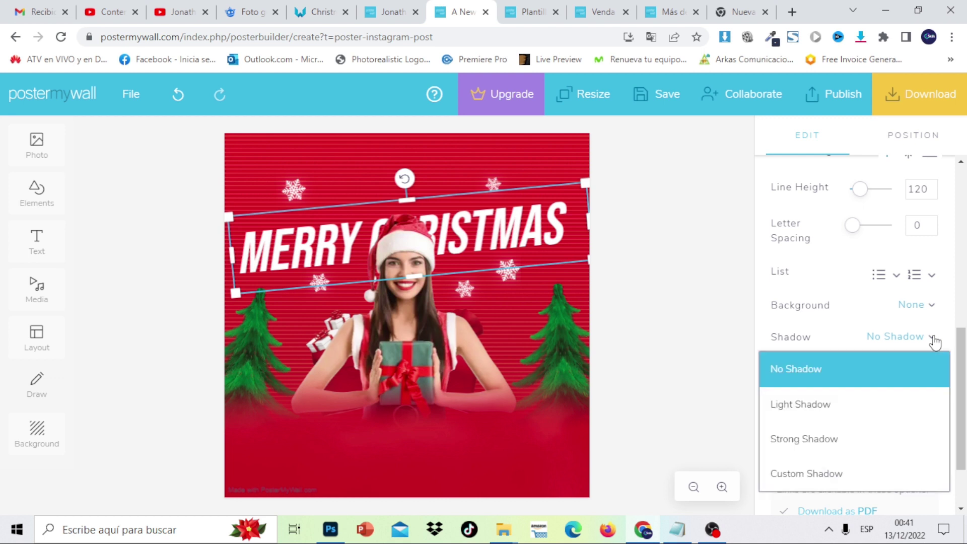
click(916, 473)
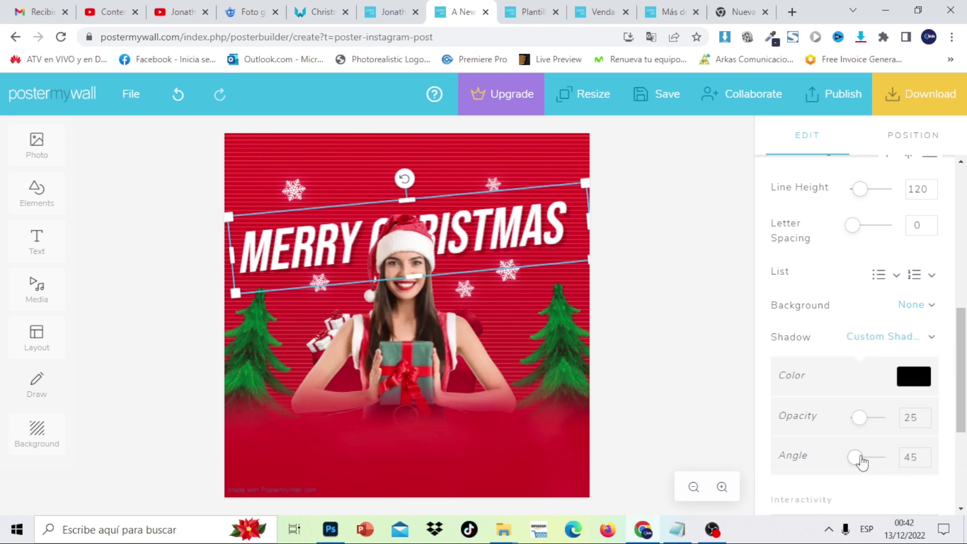
mouse_move(861, 462)
mouse_down()
mouse_move(883, 459)
mouse_move(866, 460)
mouse_up()
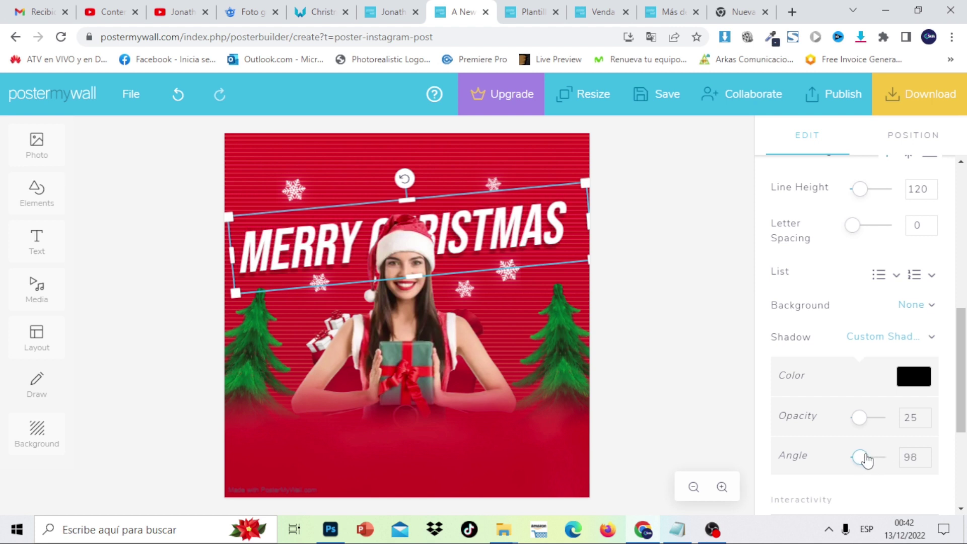
mouse_move(858, 418)
mouse_down()
mouse_move(877, 418)
mouse_move(870, 425)
mouse_up()
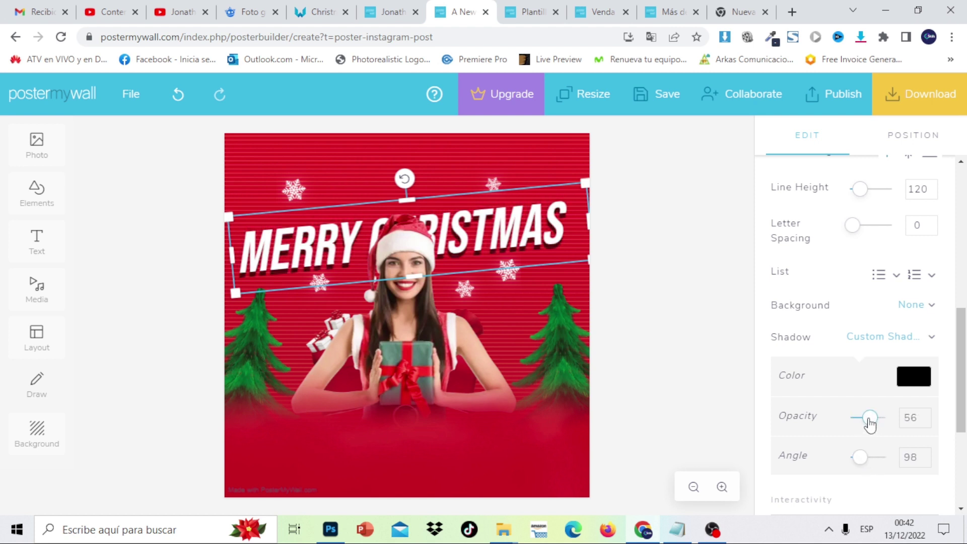
click(680, 301)
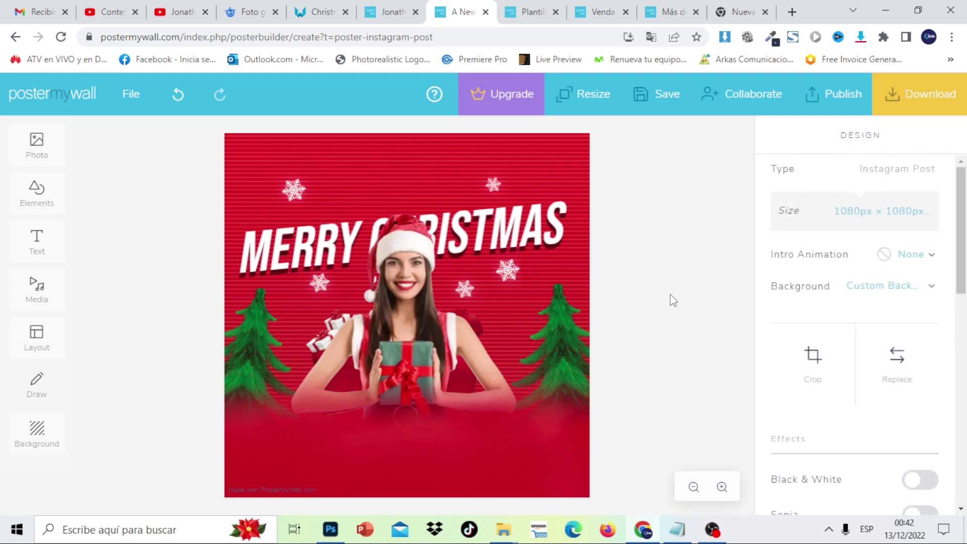
drag(520, 220, 525, 220)
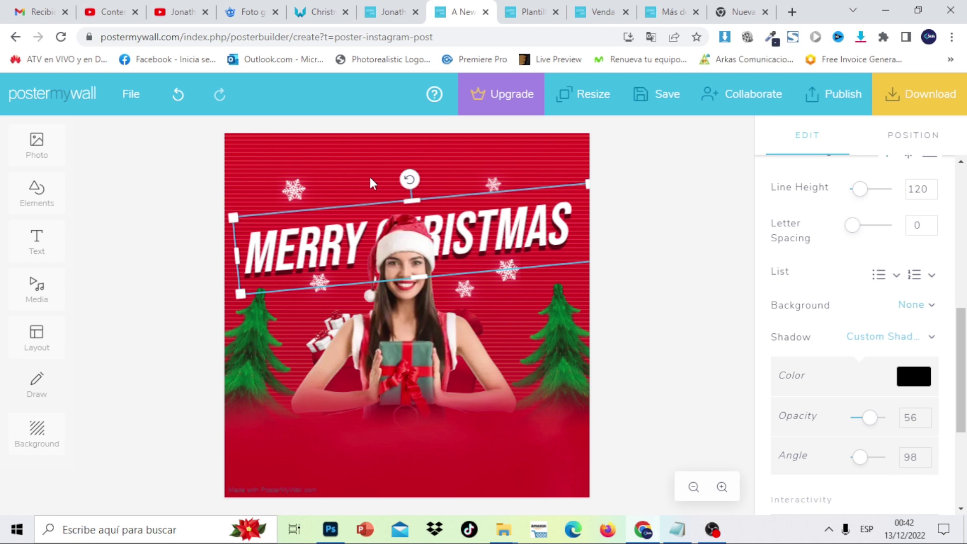
click(690, 230)
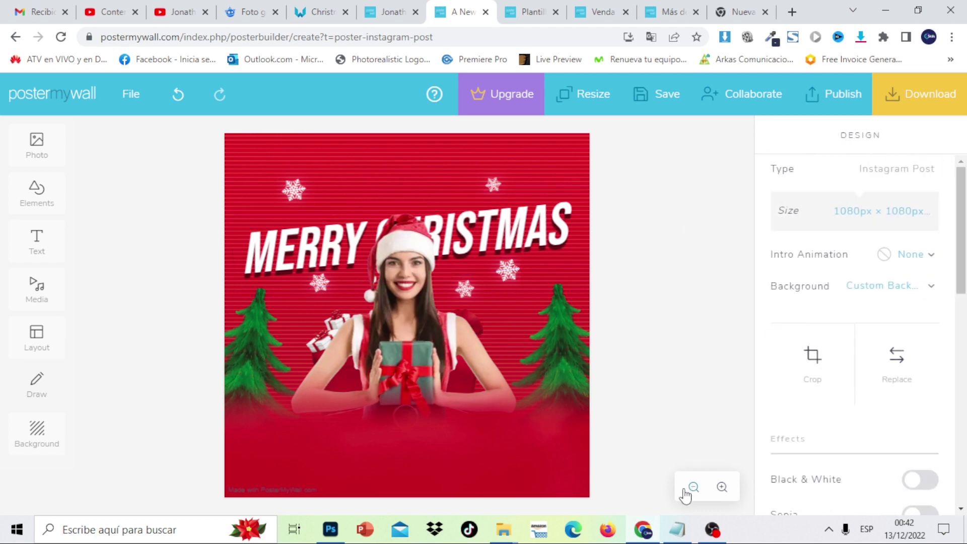
Step: Switch to the Notepad file TEXTO DE RELLENO NAVIDAD holding the flyer's filler text
click(677, 528)
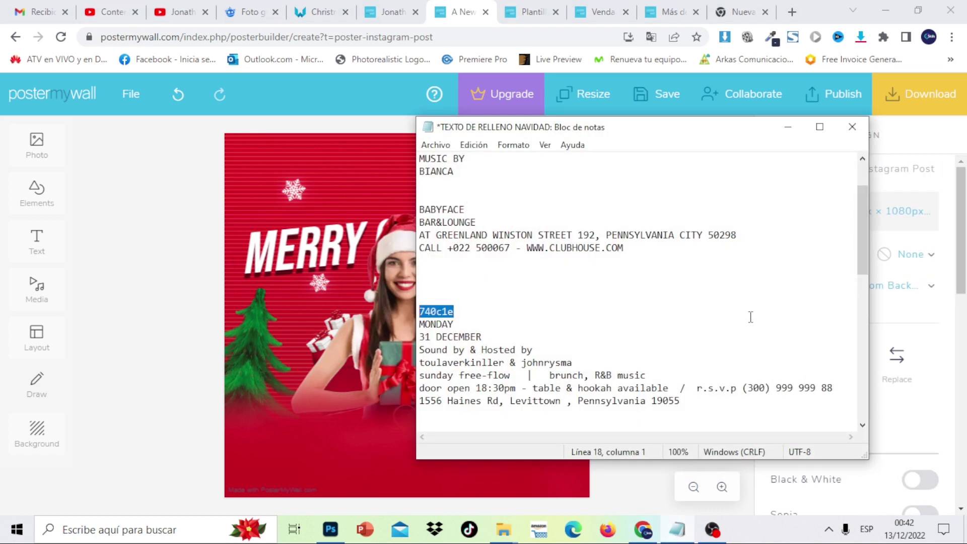
Step: Return from the notes to the poster and add a plain text element reading "BABYFACE NIGHTCLUB PRESENTS"
click(750, 316)
drag(855, 214, 850, 171)
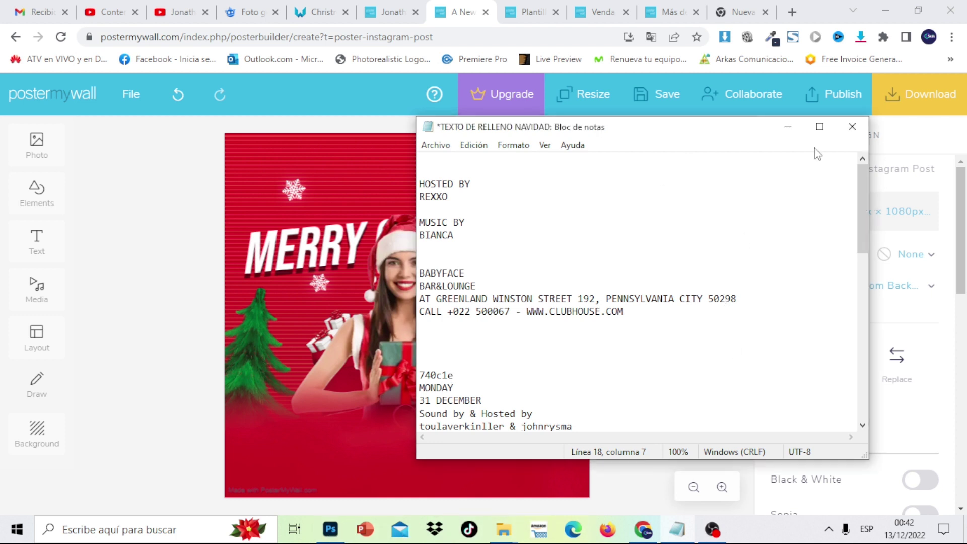
click(788, 127)
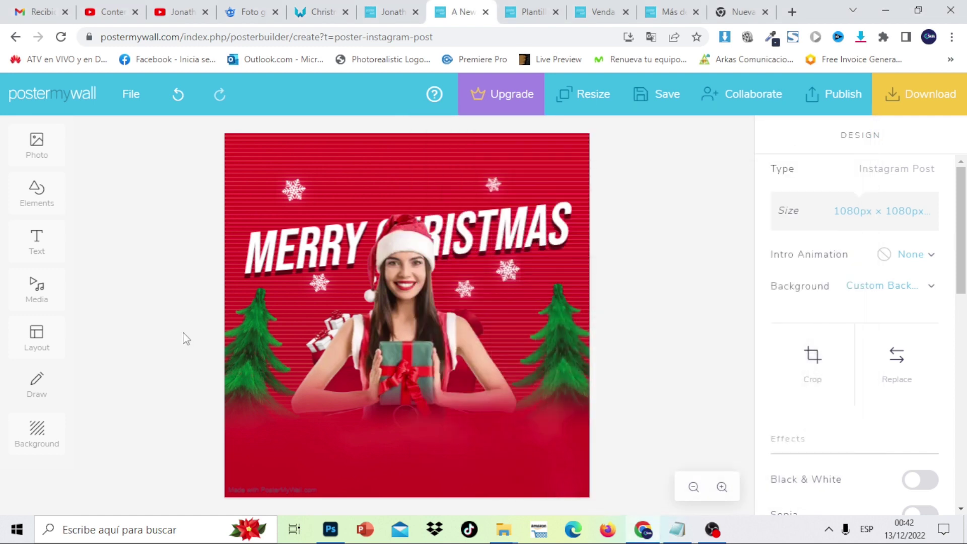
click(40, 250)
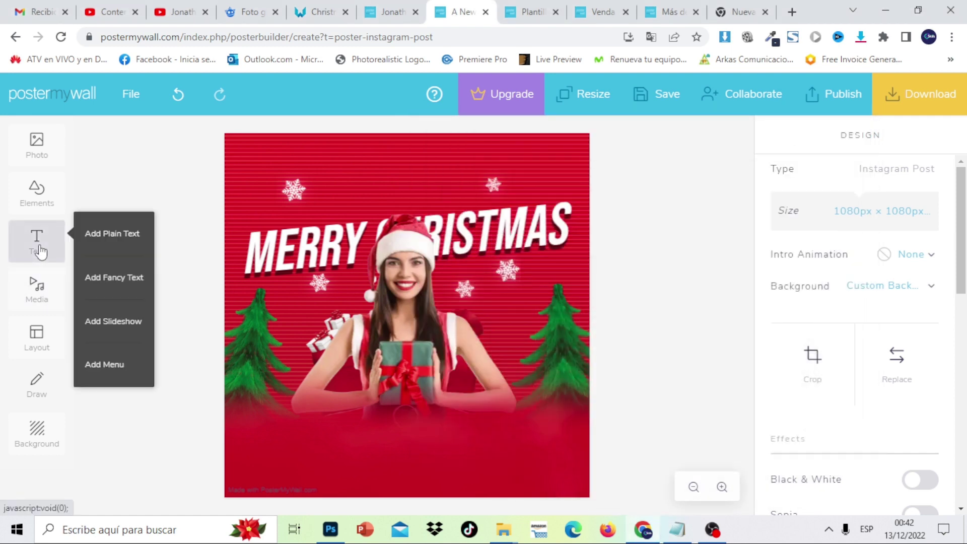
click(96, 248)
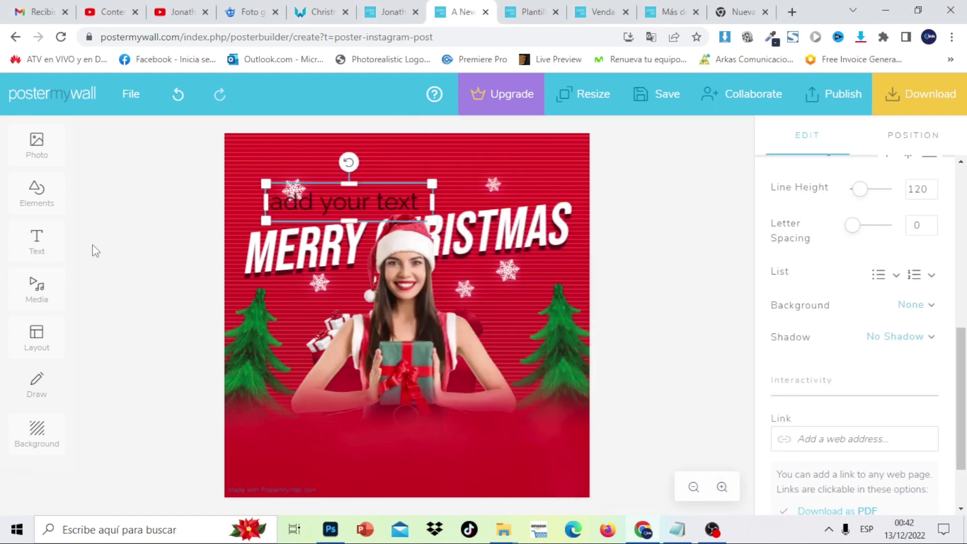
click(375, 202)
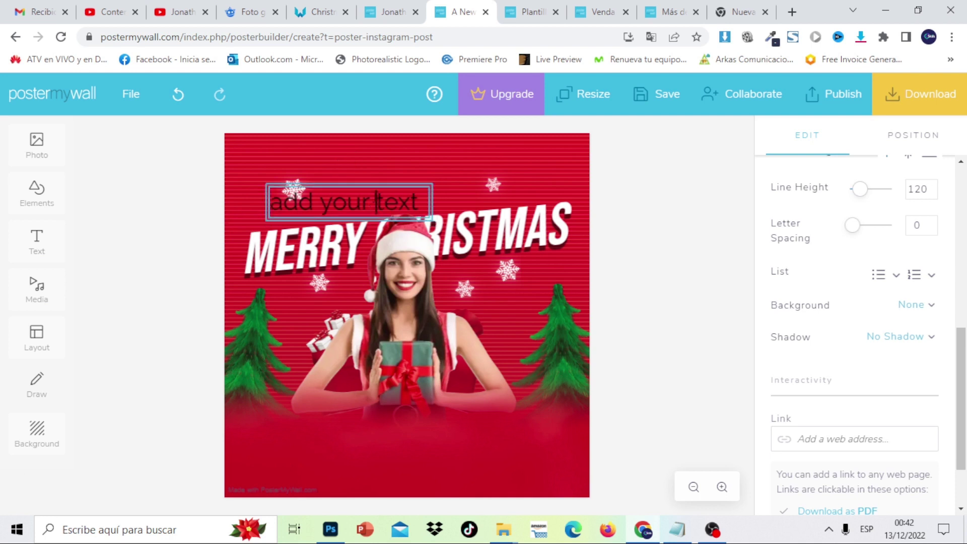
drag(422, 200, 282, 202)
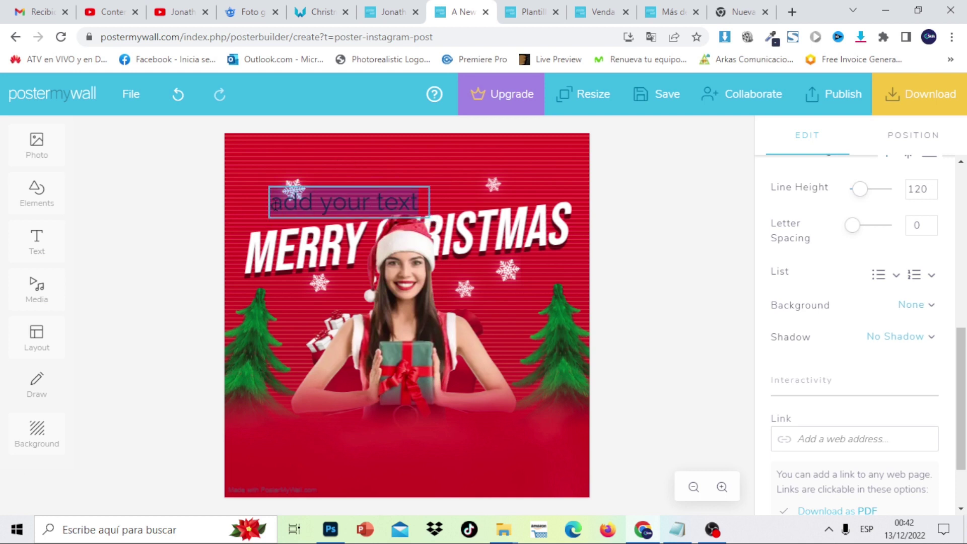
text(BABYFACE NIGHTCLUB PRESENTS)
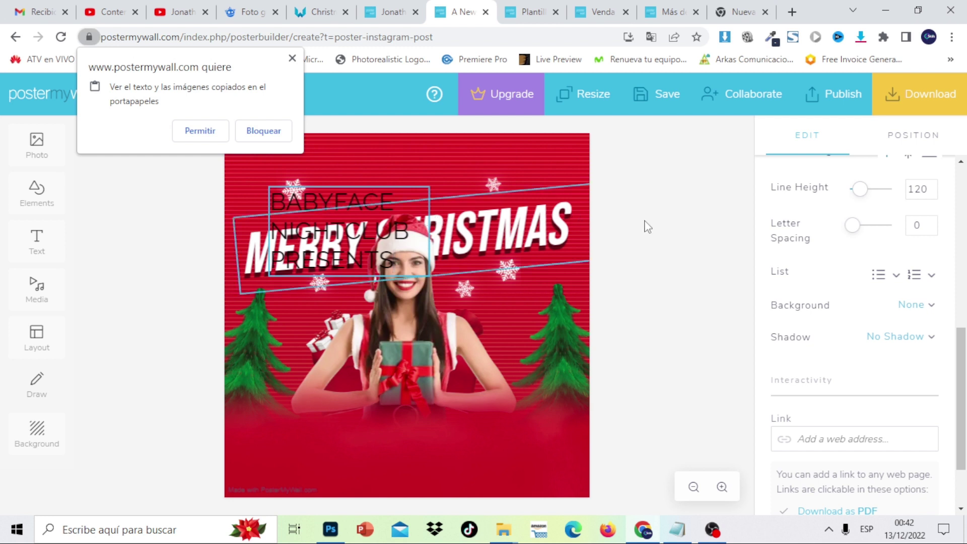
click(664, 233)
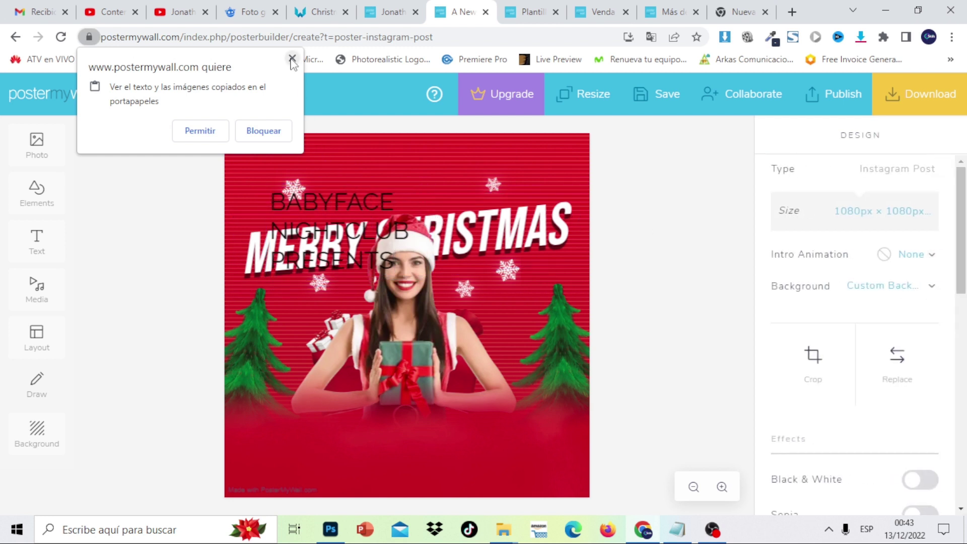
click(292, 58)
Step: Widen the "BABYFACE NIGHTCLUB PRESENTS" text box on both sides until its text fits on one line
click(382, 227)
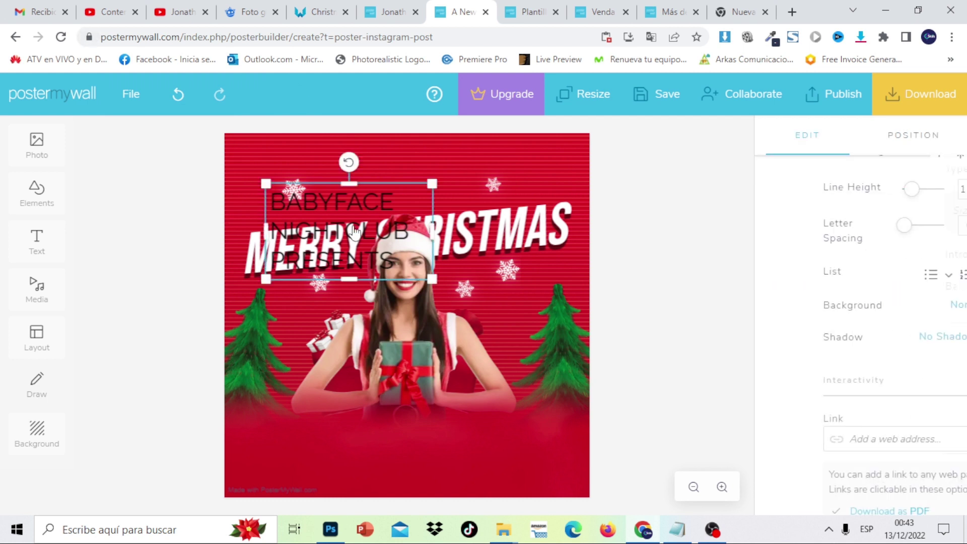
drag(433, 232, 635, 205)
click(653, 208)
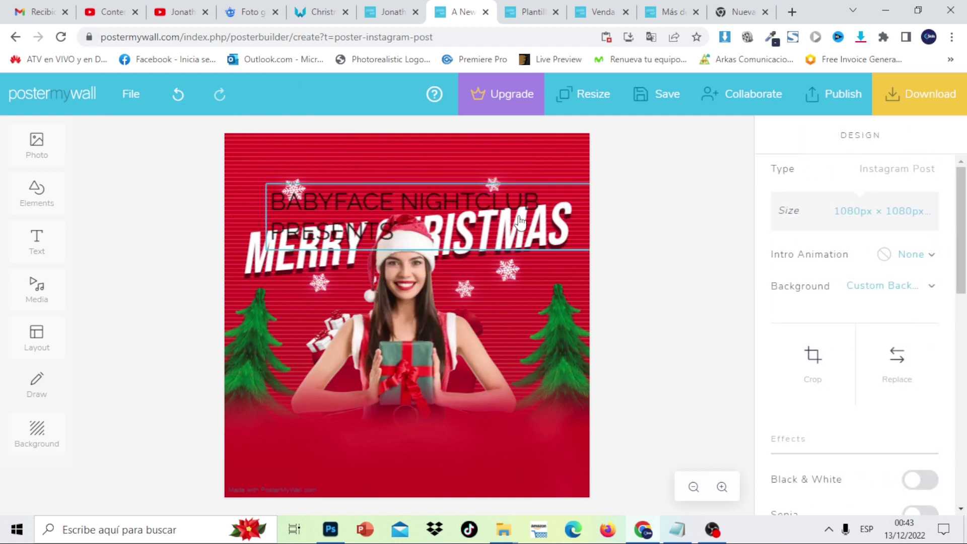
drag(518, 220, 483, 220)
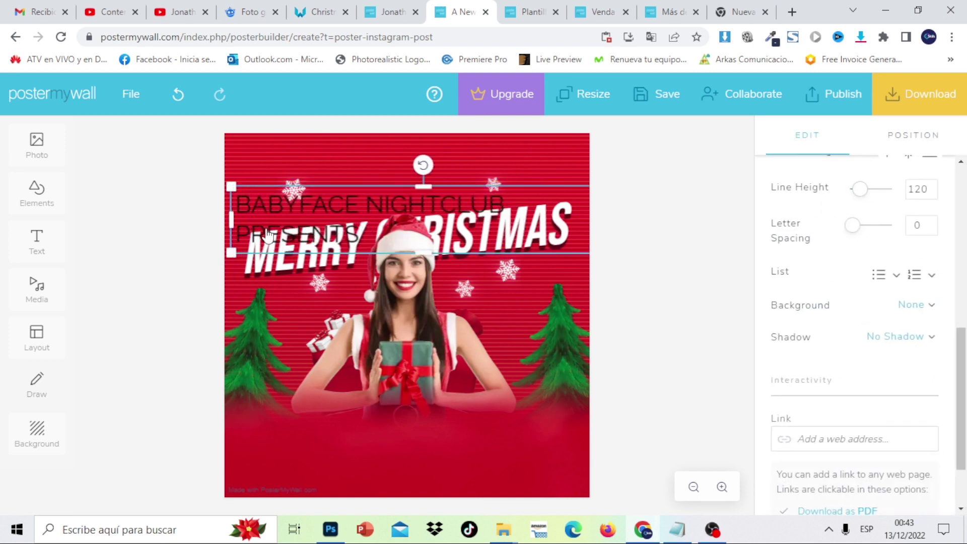
drag(231, 219, 162, 233)
click(162, 233)
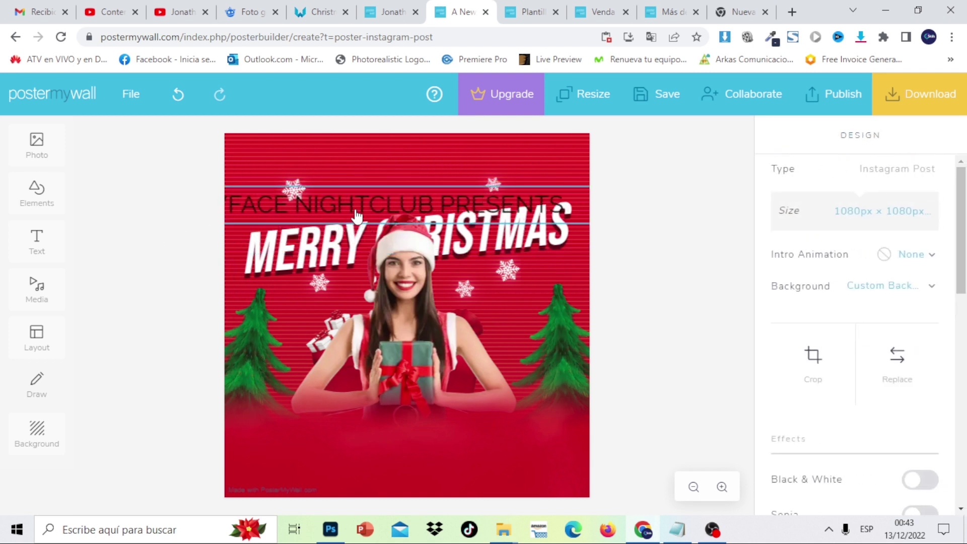
Step: Make the "BABYFACE NIGHTCLUB PRESENTS" text bold and italic and set its font size to 46
click(368, 215)
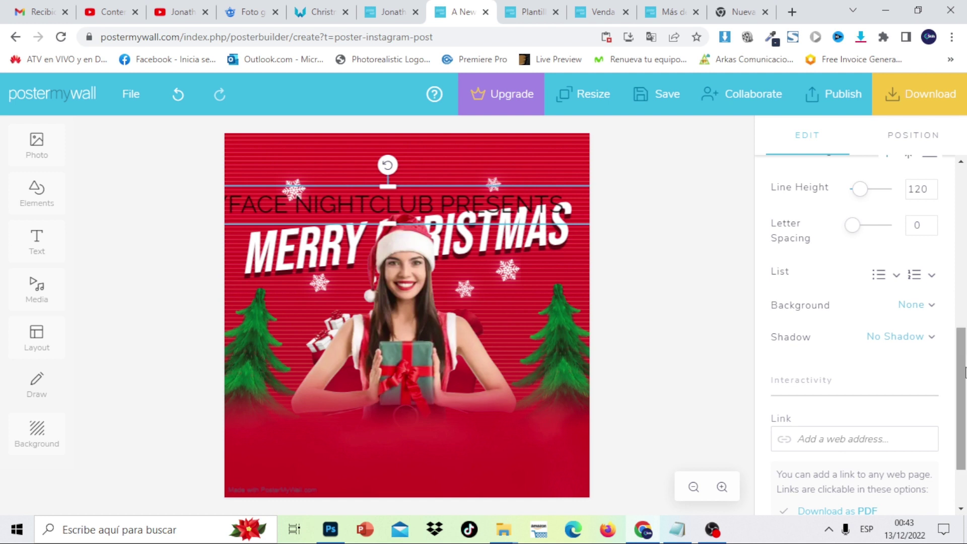
drag(964, 363, 964, 285)
scroll(964, 285, up, 3)
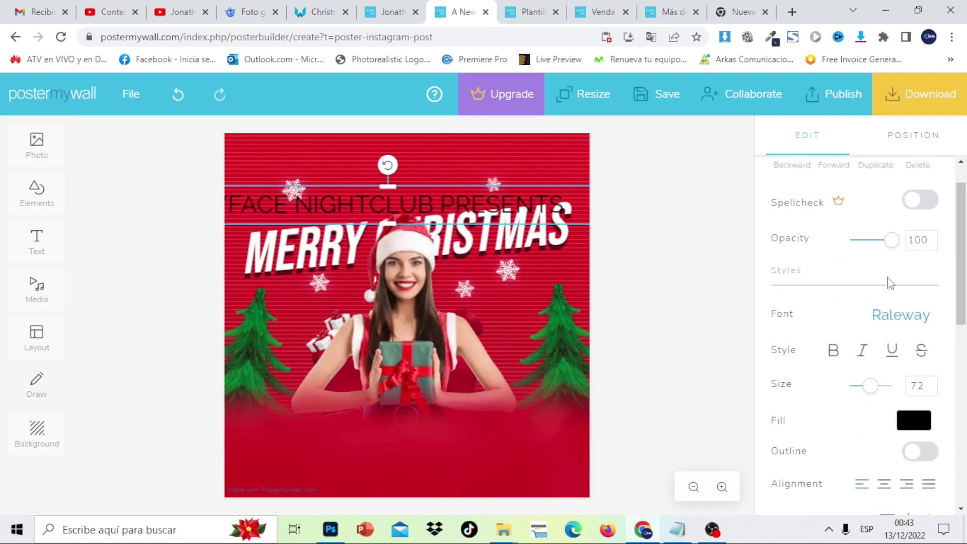
click(834, 351)
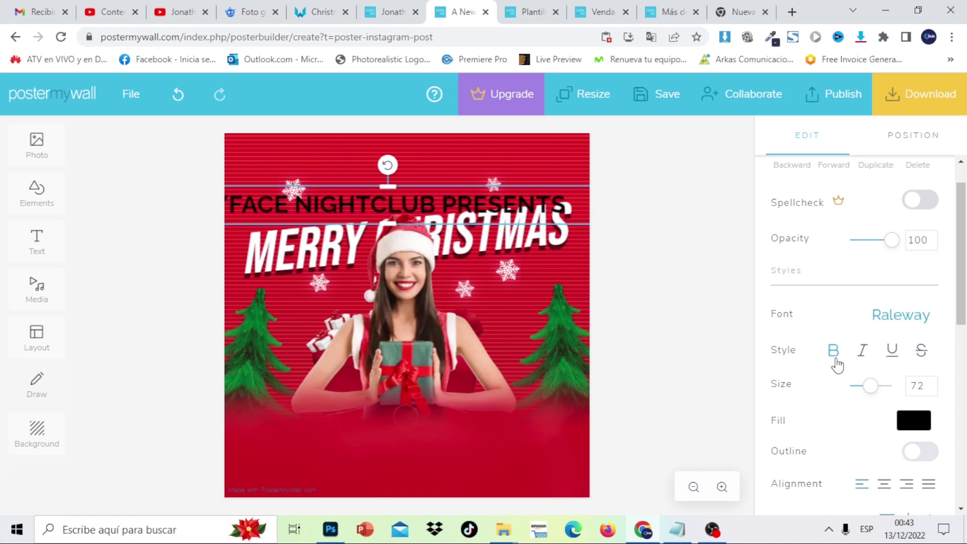
click(863, 352)
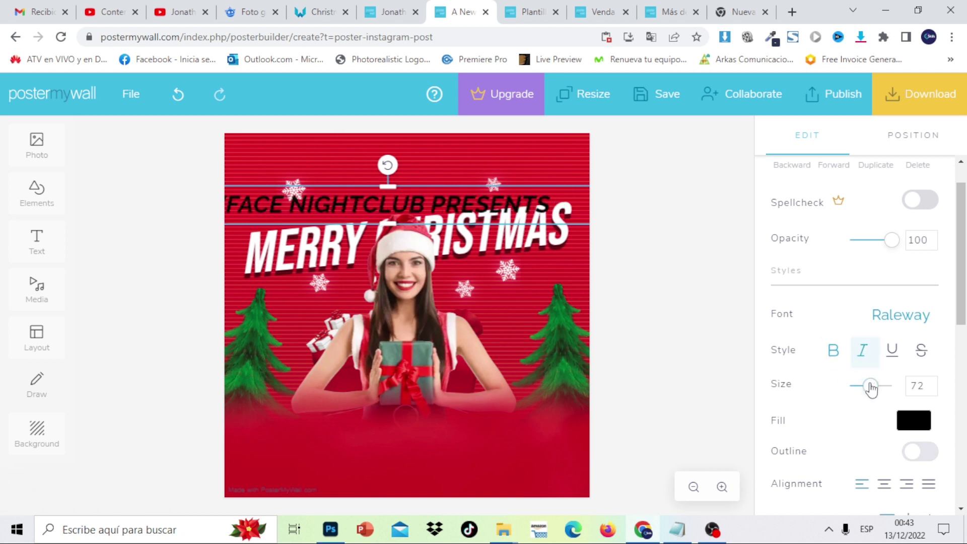
drag(871, 387, 864, 389)
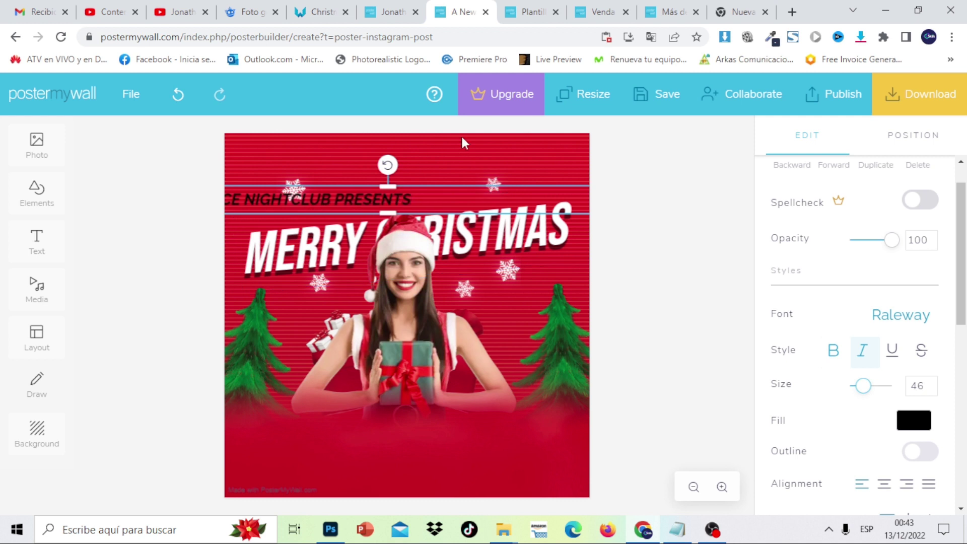
click(692, 176)
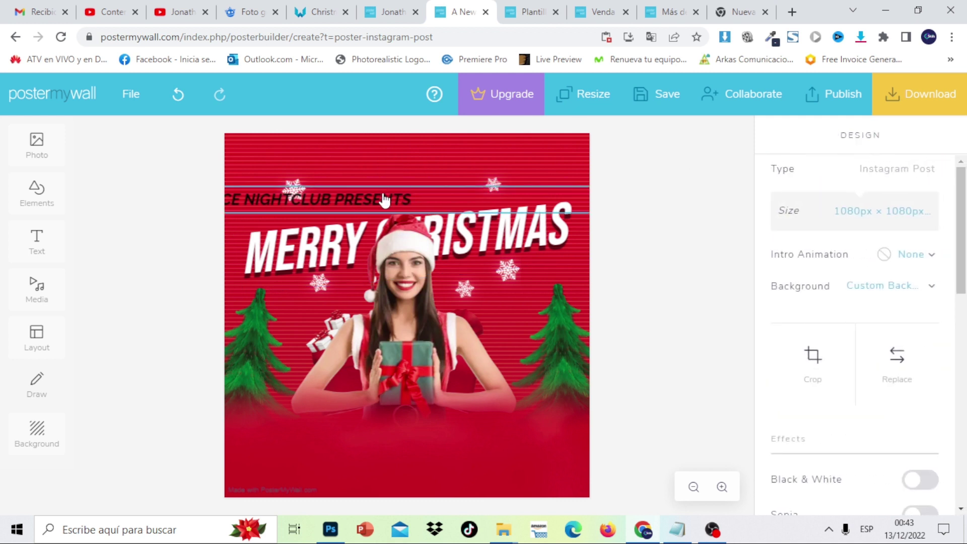
Step: Rotate the nightclub line to match the slant of MERRY CHRISTMAS and place it just above that title, aligned with its start
drag(384, 200, 425, 175)
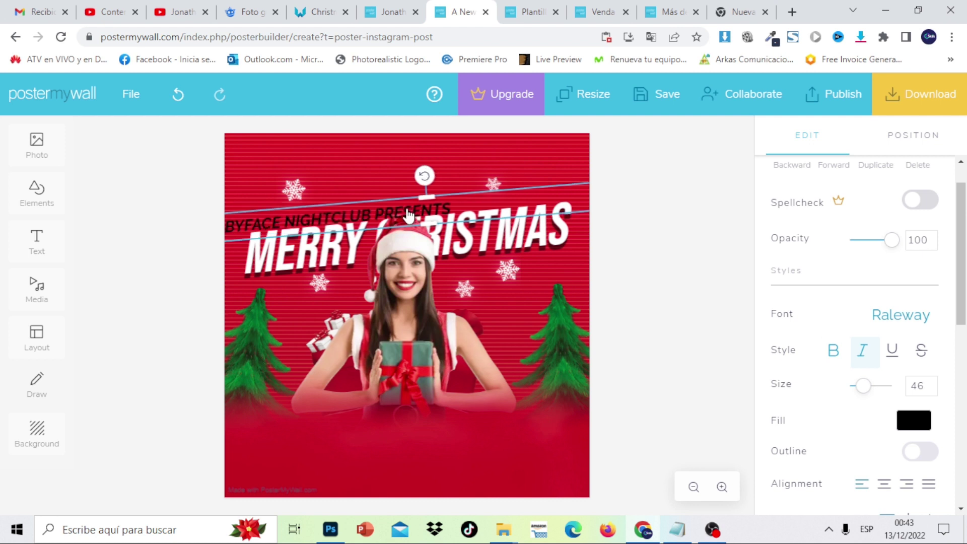
drag(408, 215, 449, 199)
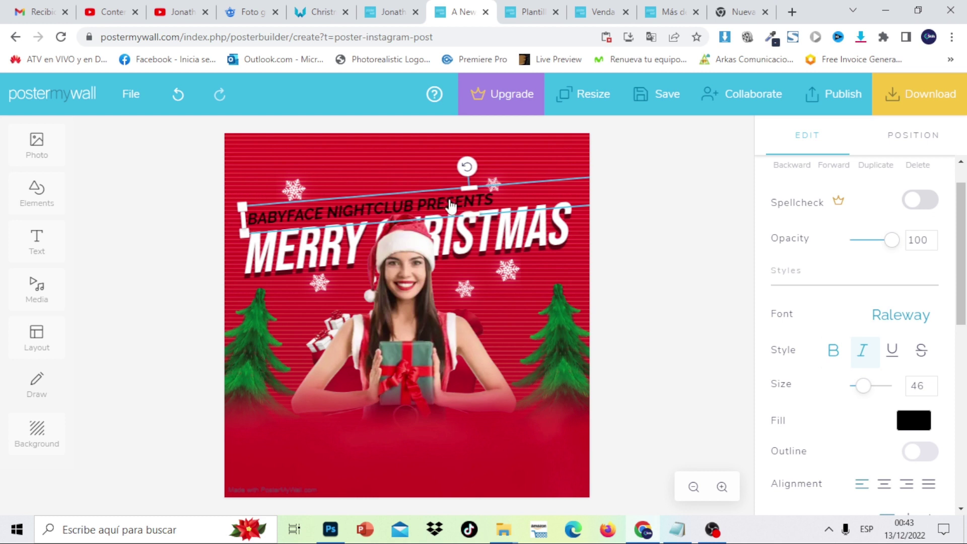
drag(467, 165, 468, 167)
drag(468, 165, 468, 166)
click(662, 218)
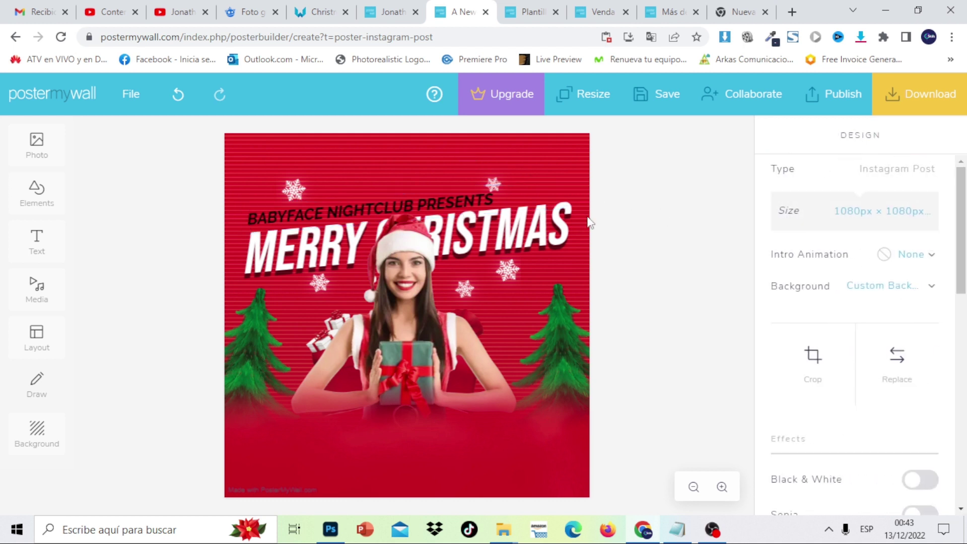
drag(463, 199, 459, 199)
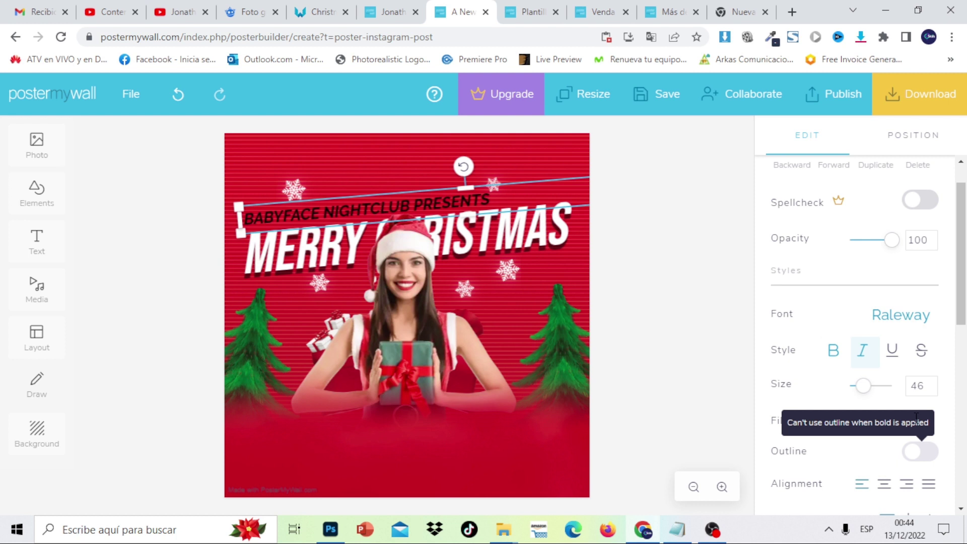
Step: Set the fill colour of the "BABYFACE NIGHTCLUB PRESENTS" text to white (FFFFFF)
scroll(921, 383, down, 1)
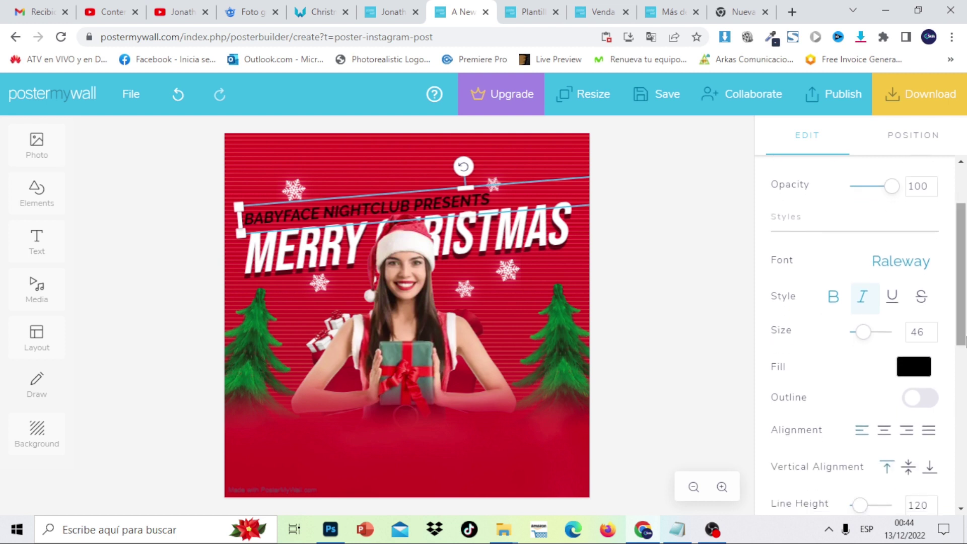
click(924, 367)
click(833, 368)
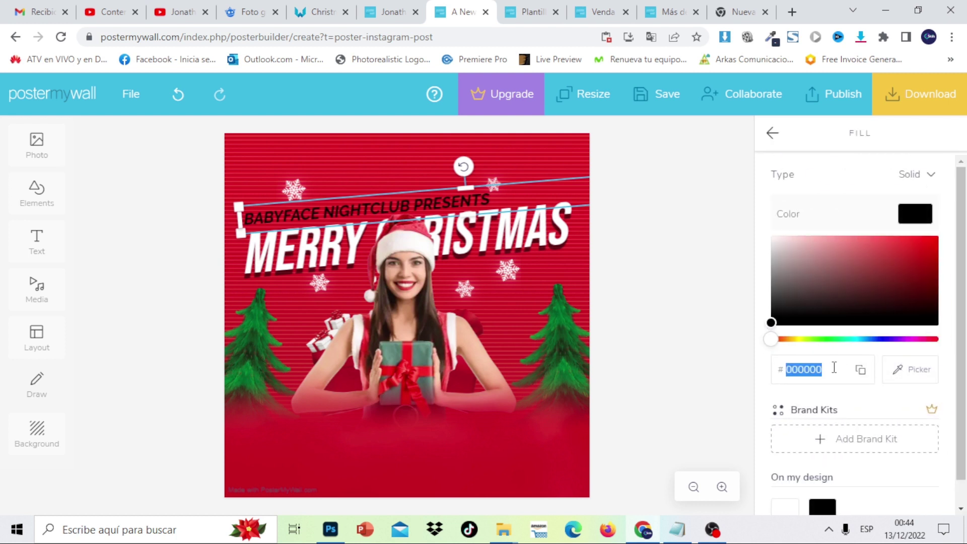
text(FFF)
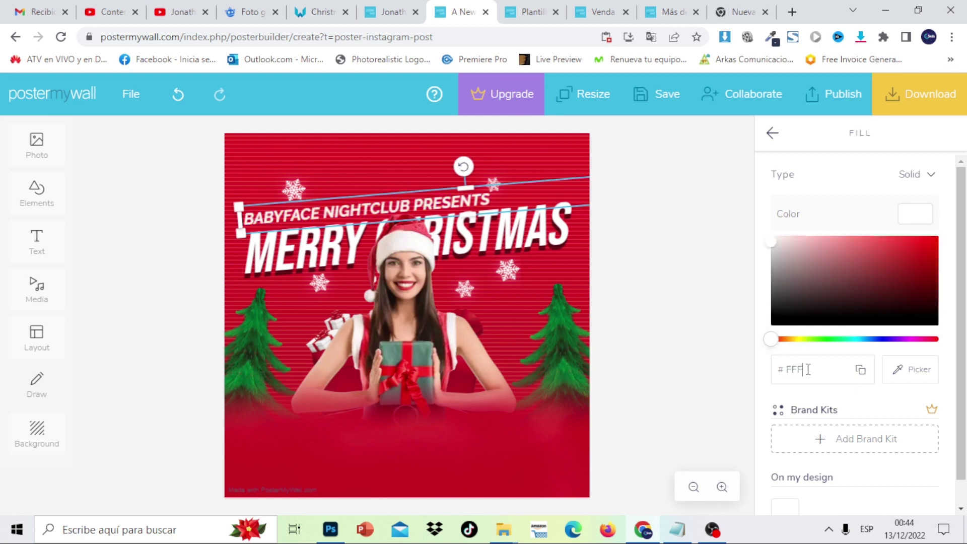
text(FFF)
click(684, 306)
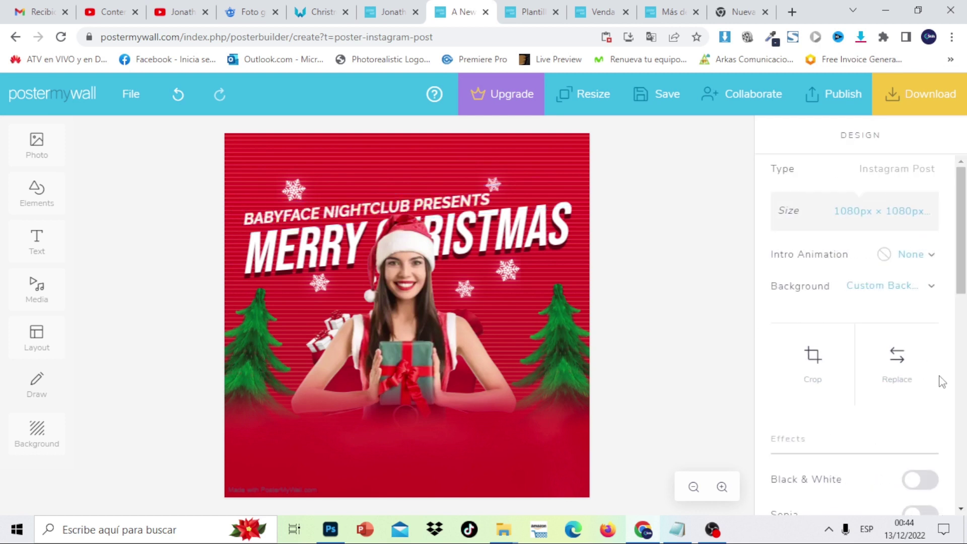
Step: Apply a Custom Shadow to the "BABYFACE NIGHTCLUB PRESENTS" text
drag(962, 289, 964, 396)
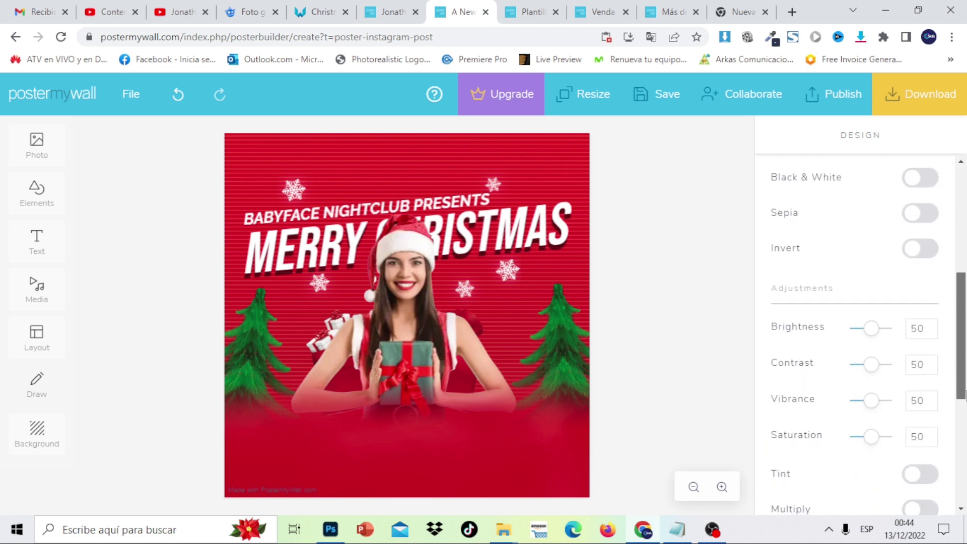
click(461, 194)
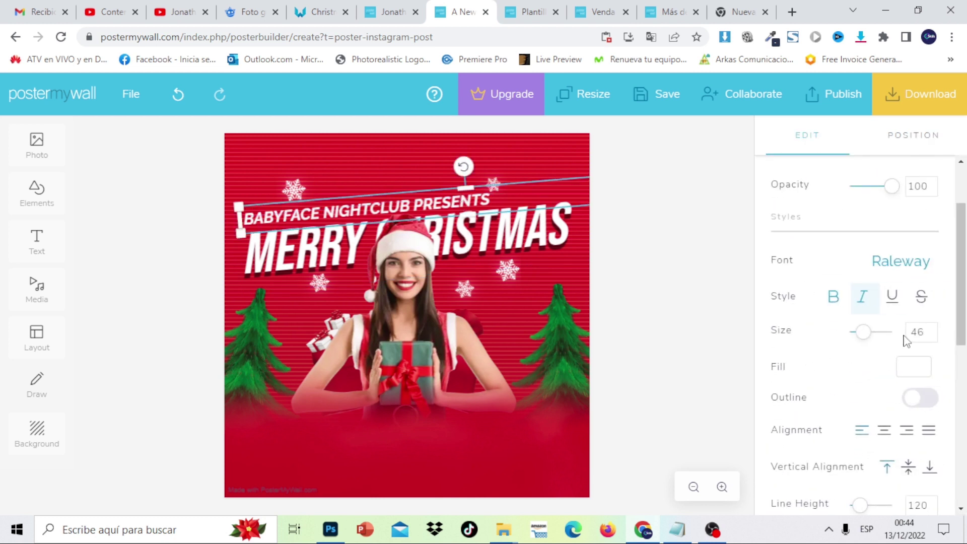
drag(962, 320, 964, 410)
scroll(965, 442, down, 1)
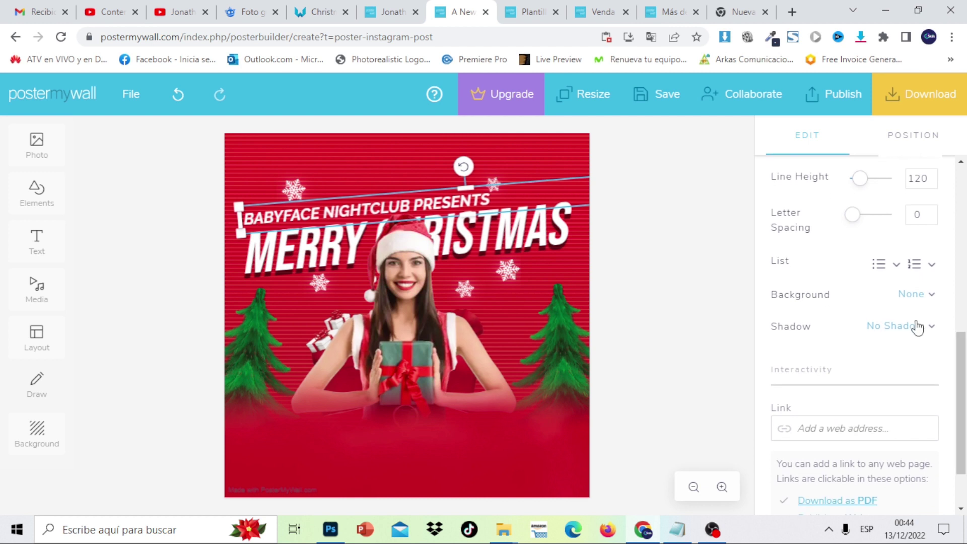
click(912, 328)
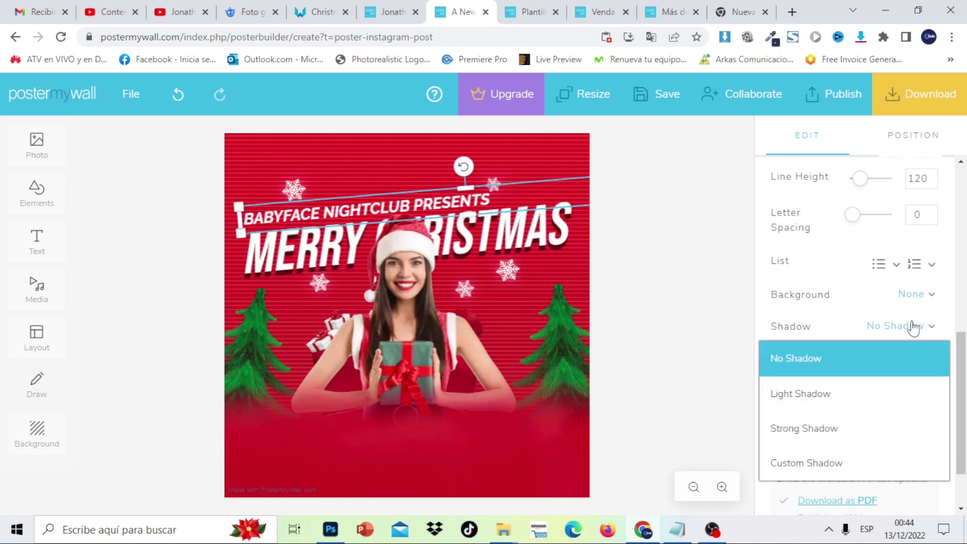
click(886, 468)
click(710, 338)
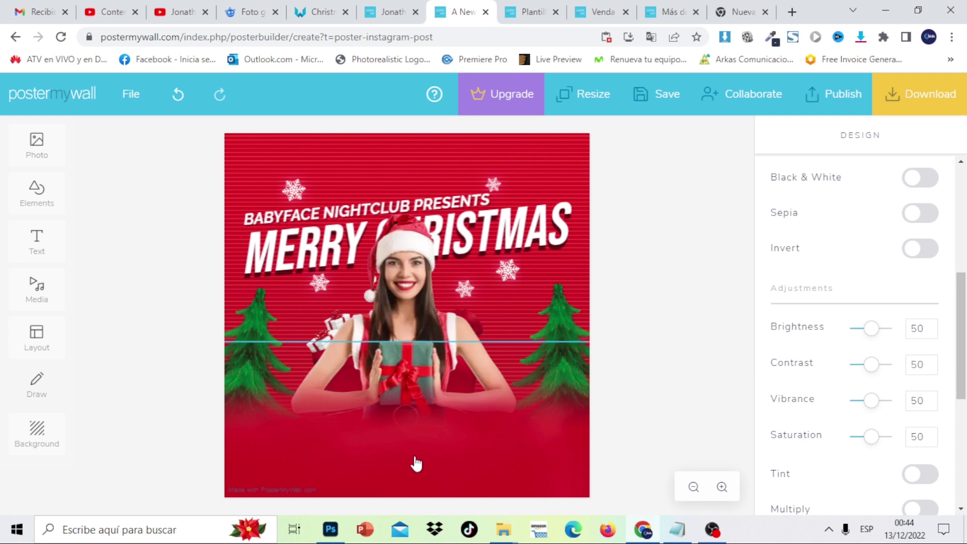
Step: Copy the lines "BABYFACE" and "BAR&LOUNGE" from the Notepad filler text and return to the poster design
click(678, 531)
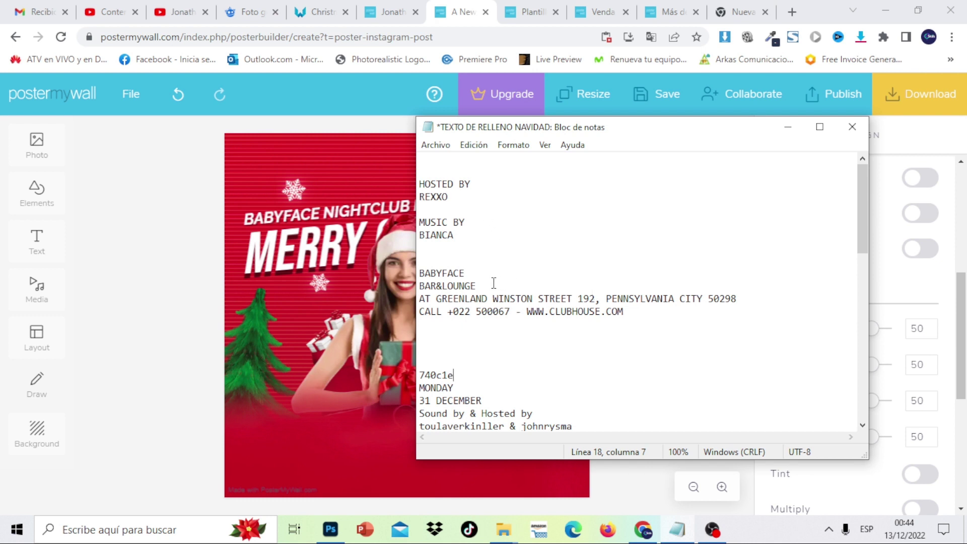
drag(468, 283, 425, 273)
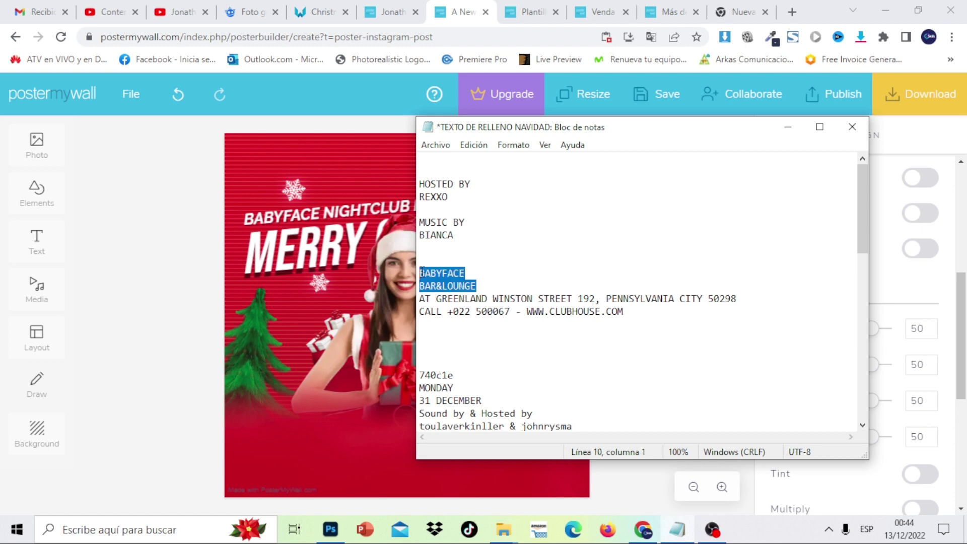
right_click(421, 272)
click(472, 319)
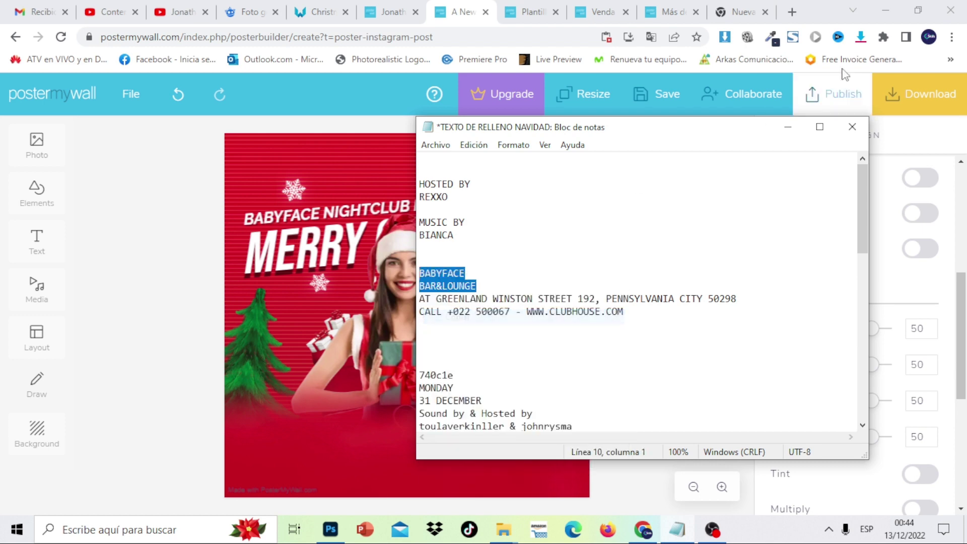
click(787, 126)
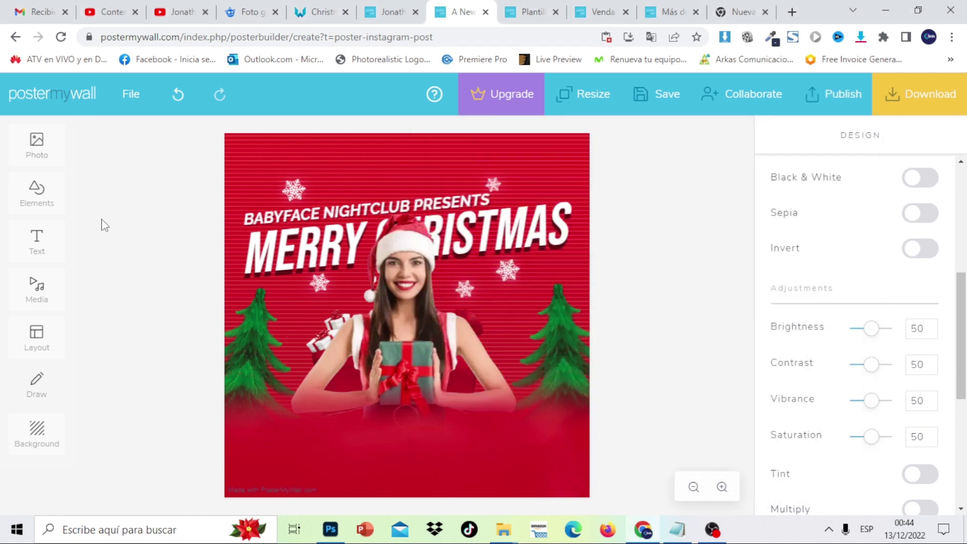
Step: Add a plain text box with the copied lines "BABYFACE" and "BAR&LOUNGE" and place it below the woman's gift box
click(36, 245)
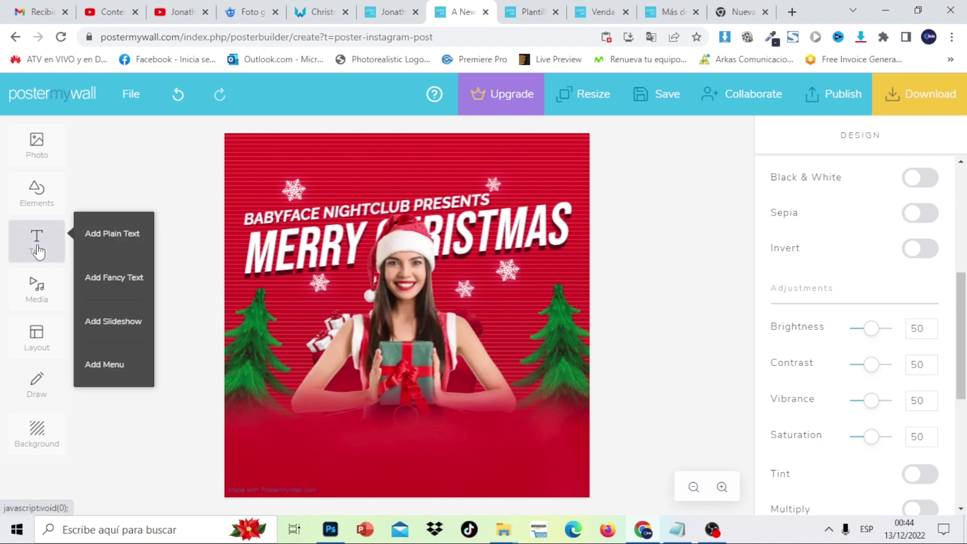
click(100, 234)
drag(395, 211, 341, 448)
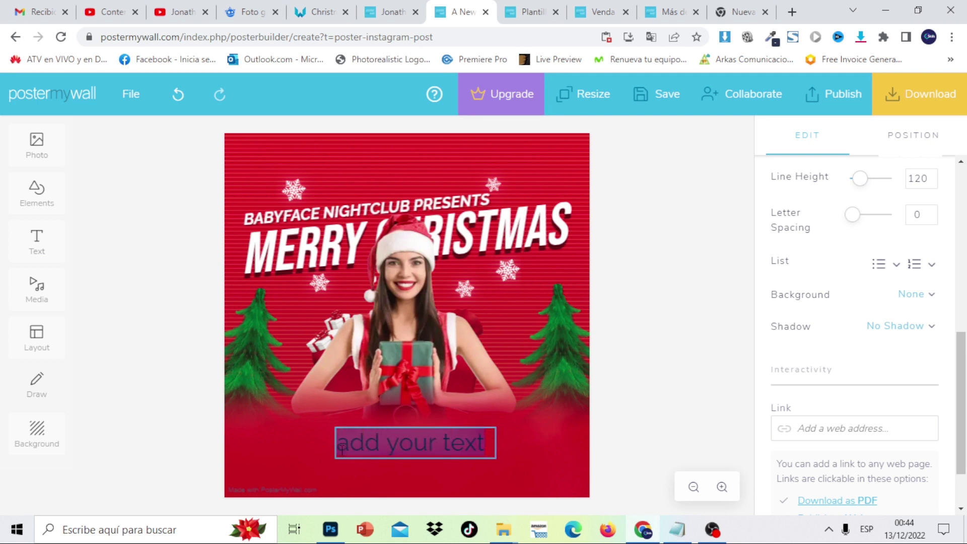
key(ctrl+v)
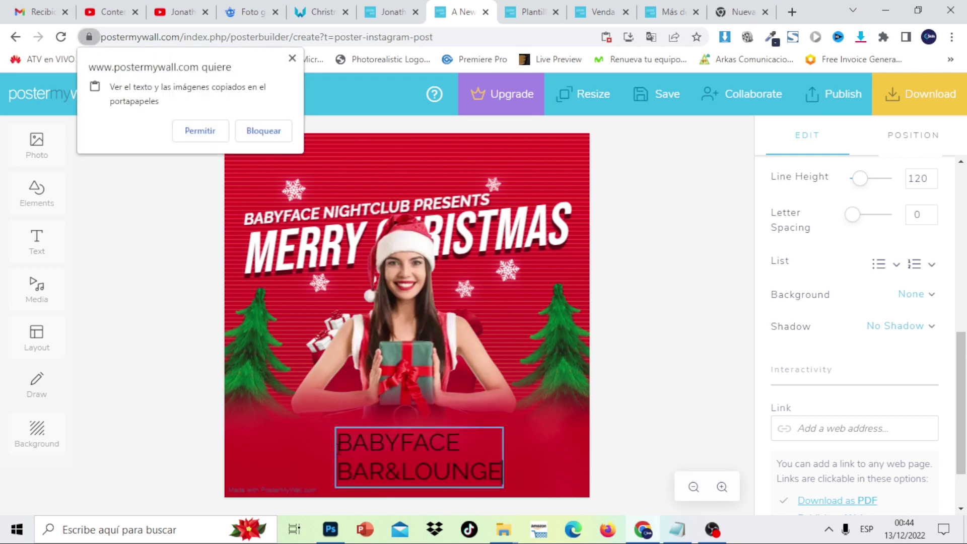
click(638, 421)
click(455, 442)
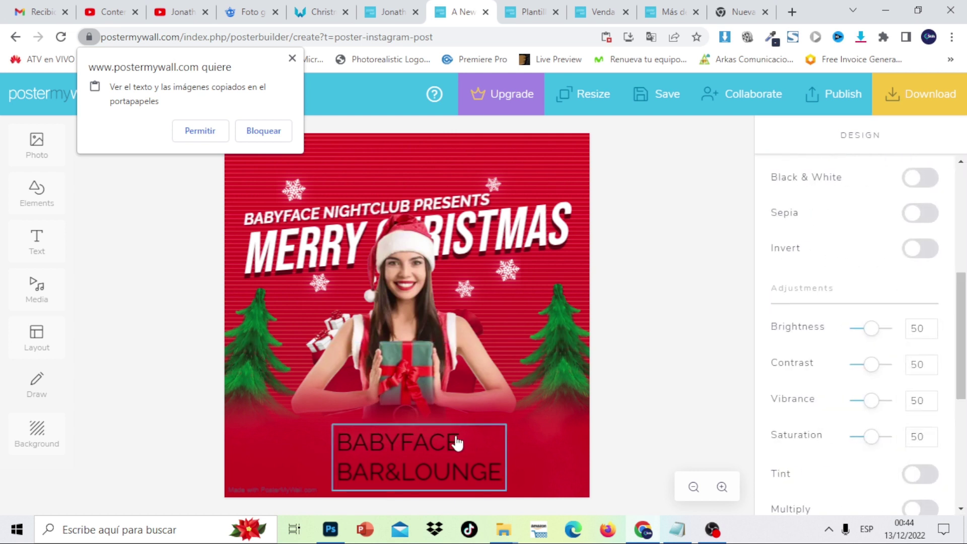
click(292, 58)
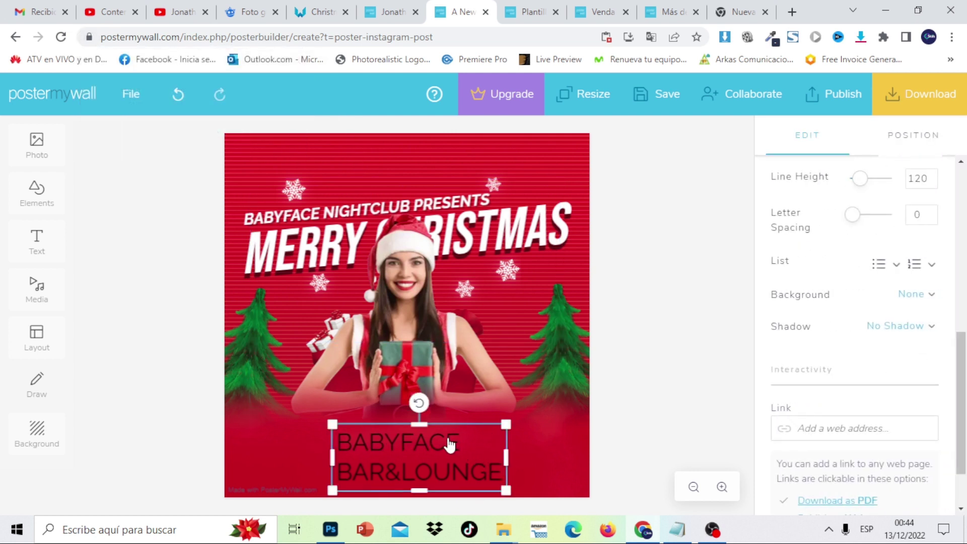
drag(450, 443, 446, 429)
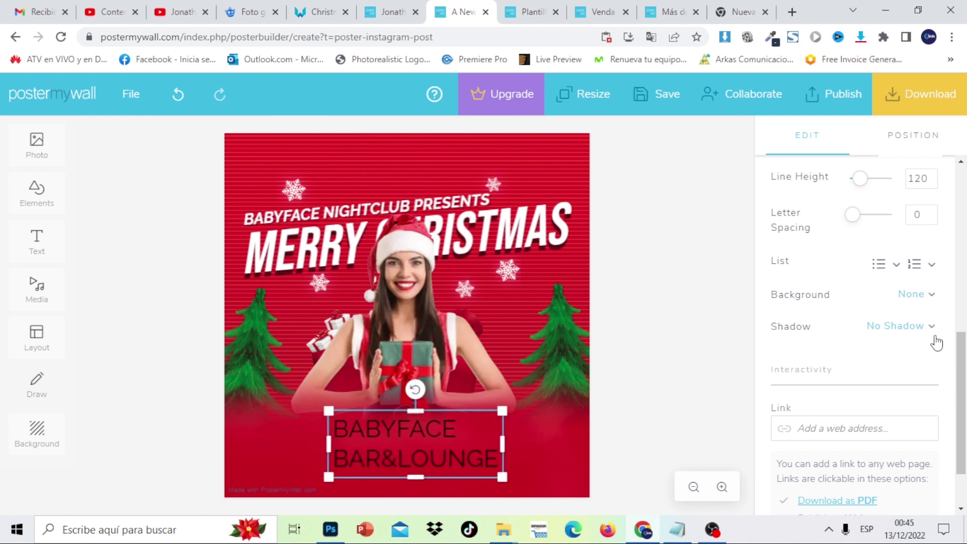
Step: Style the "BABYFACE BAR&LOUNGE" text in bold italic with letter spacing 18 and line height 78
drag(964, 365, 963, 287)
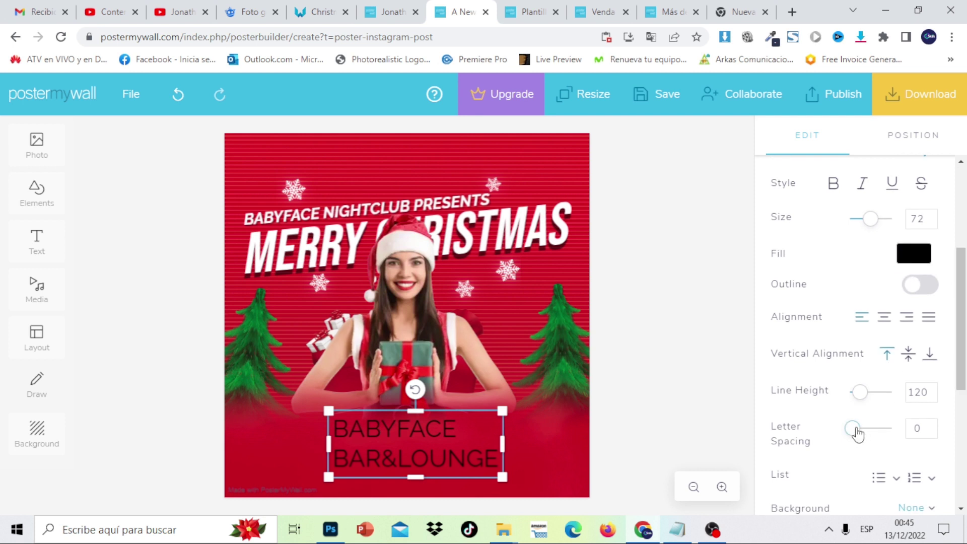
drag(857, 433, 858, 434)
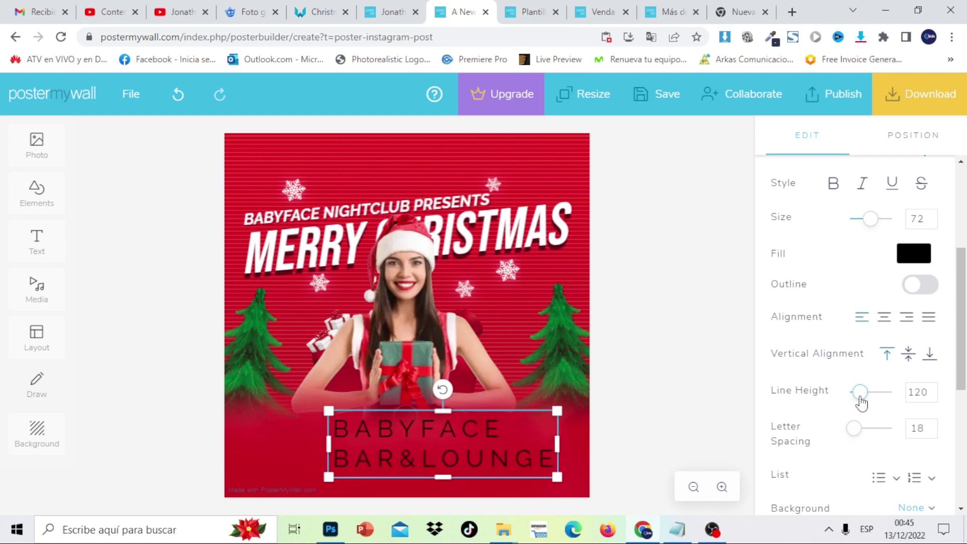
drag(861, 401, 856, 393)
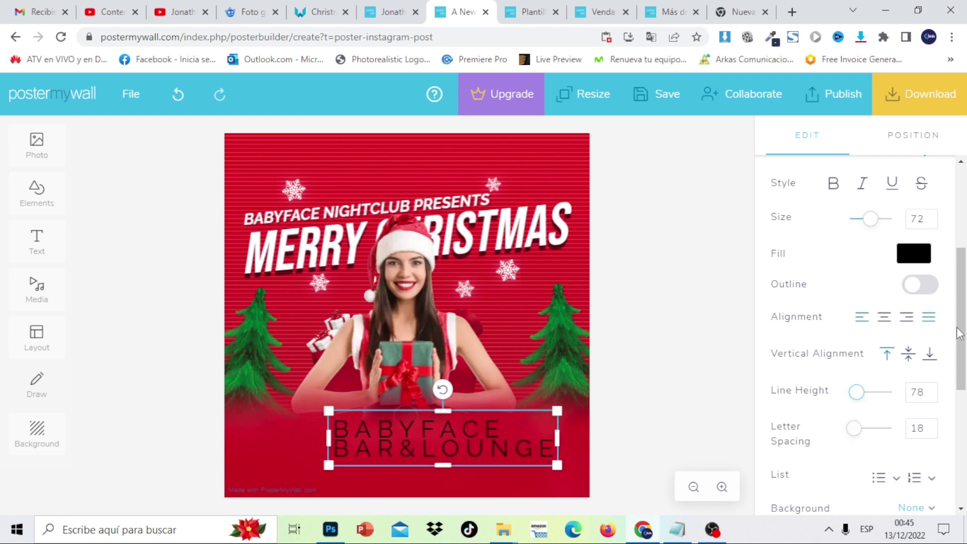
click(830, 189)
click(862, 187)
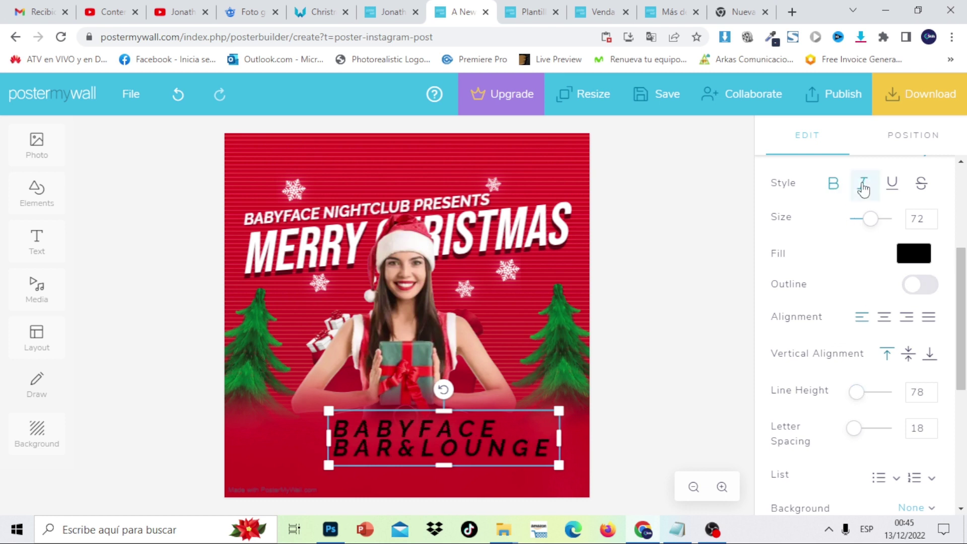
Step: Set the solid fill colour of the "BABYFACE BAR&LOUNGE" text to FFFFF
click(914, 253)
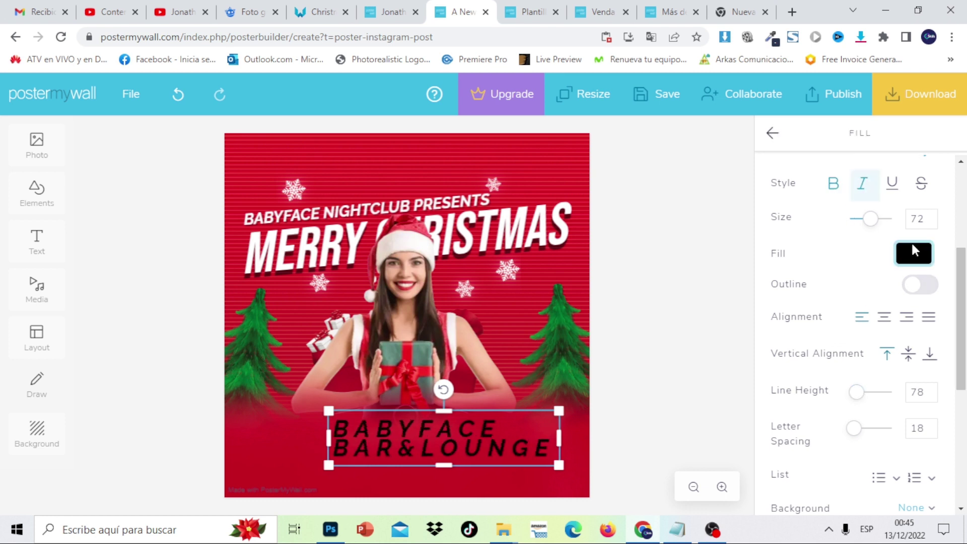
double_click(834, 371)
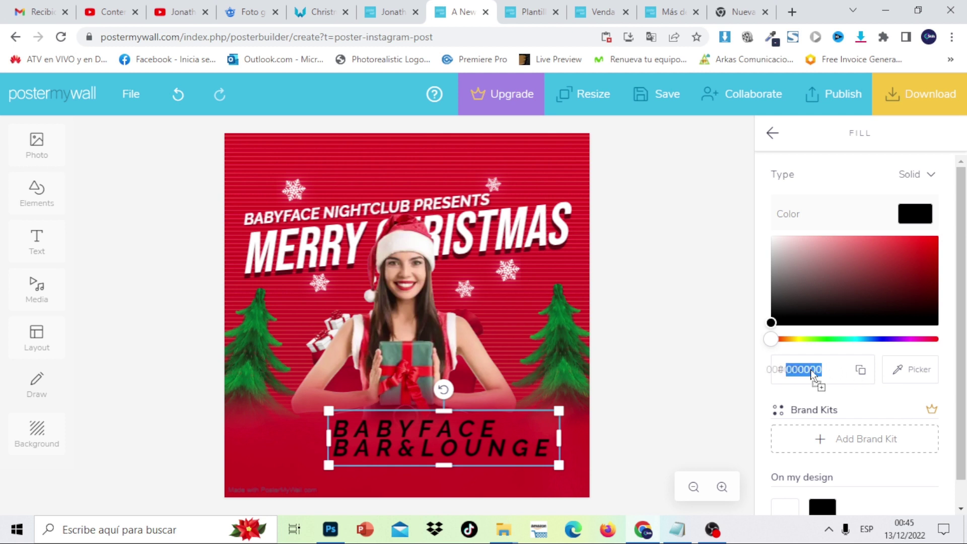
text(FFFFF)
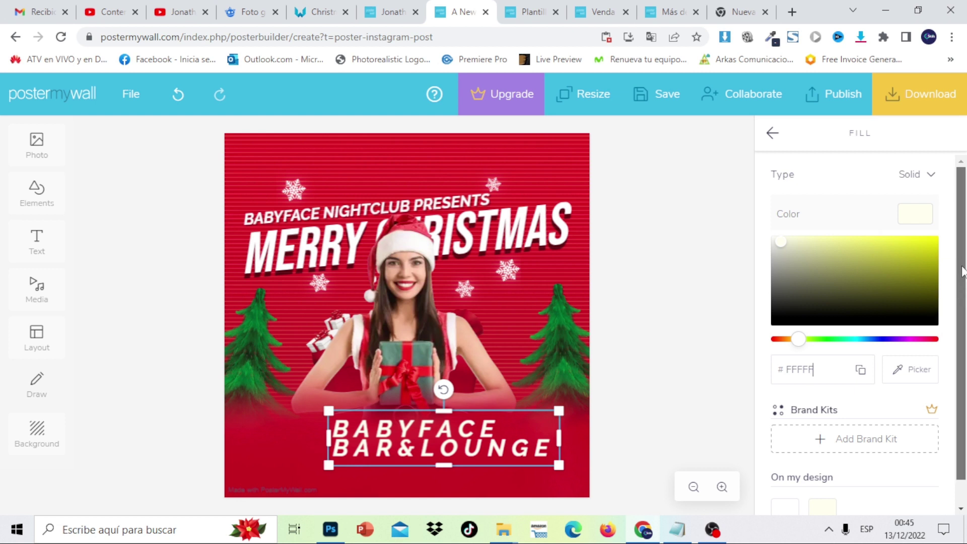
drag(963, 271, 965, 367)
scroll(942, 266, up, 1)
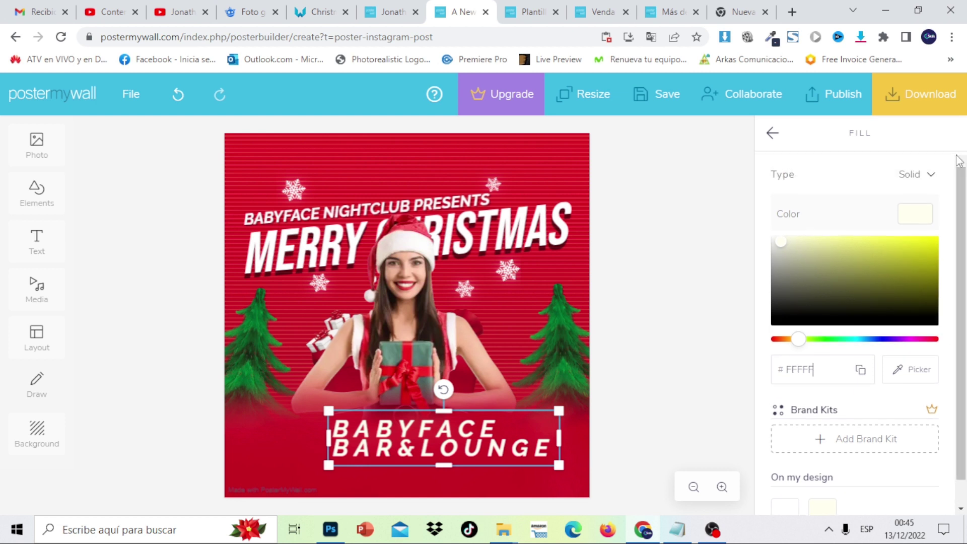
double_click(497, 443)
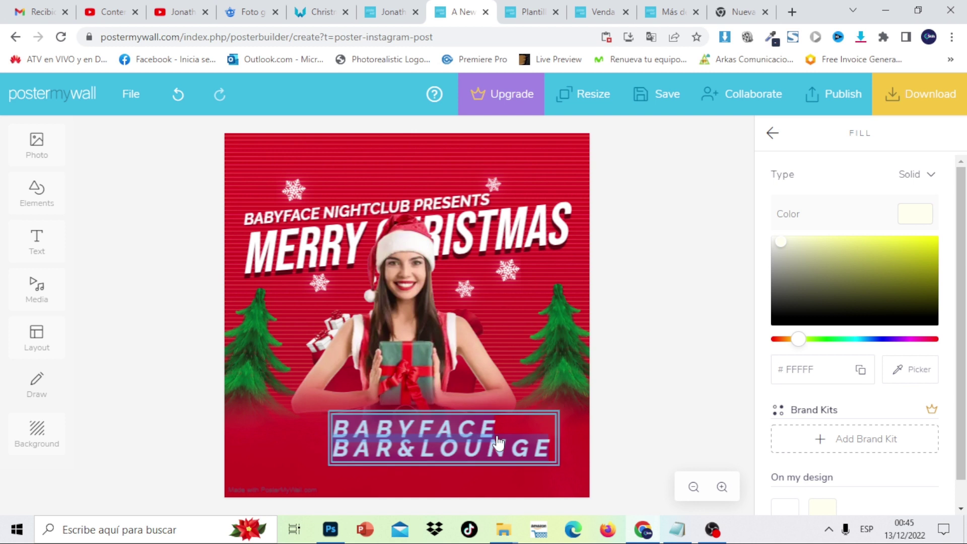
click(771, 133)
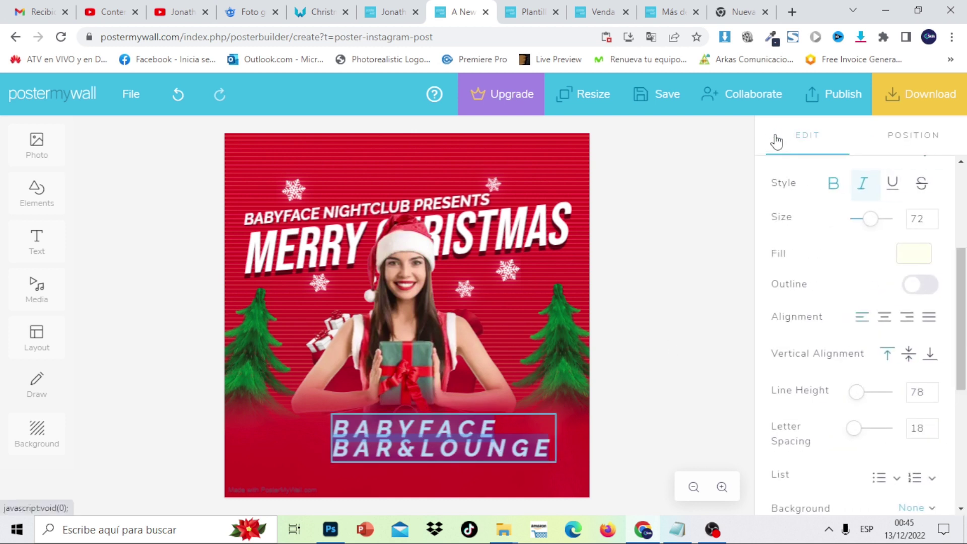
Step: Adjust the "BABYFACE BAR&LOUNGE" text to letter spacing 15 and line height 92
scroll(962, 342, down, 3)
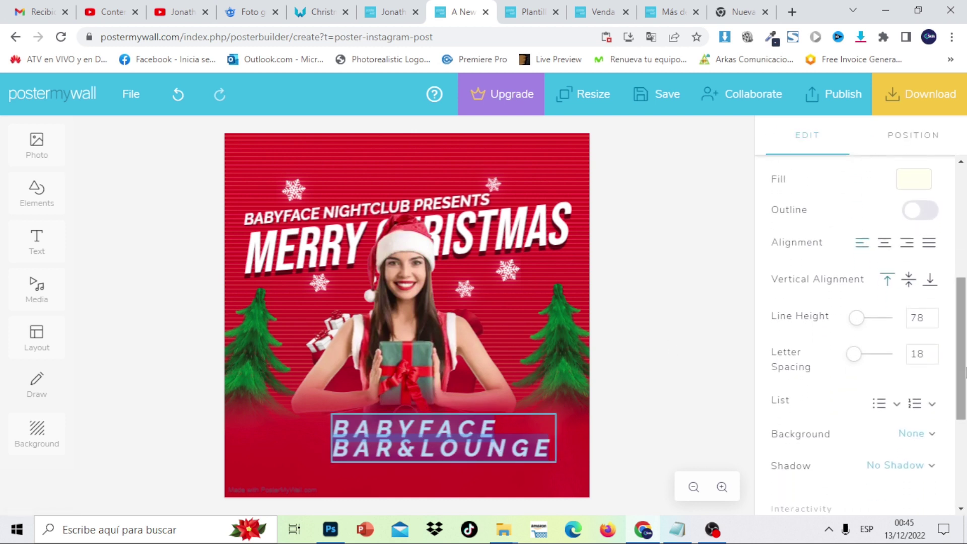
click(931, 357)
click(932, 357)
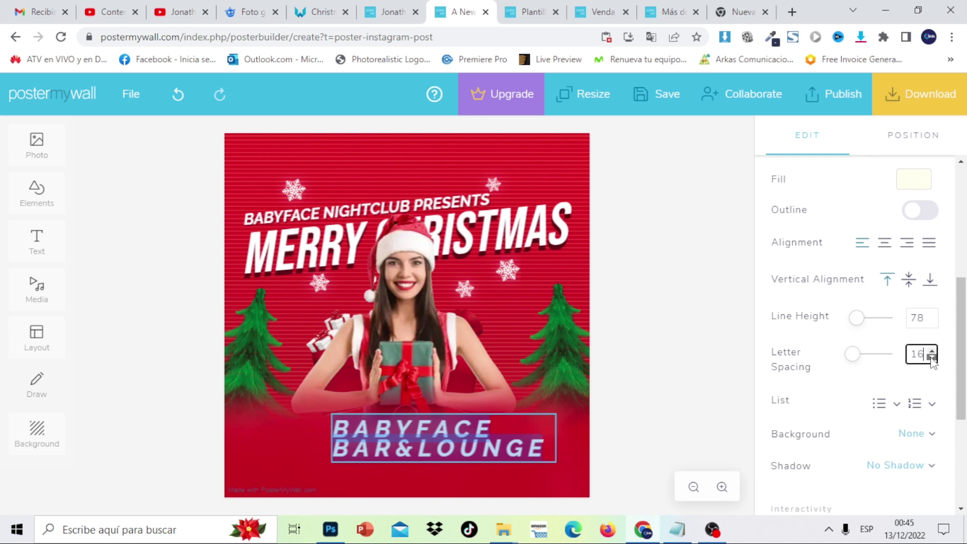
click(931, 357)
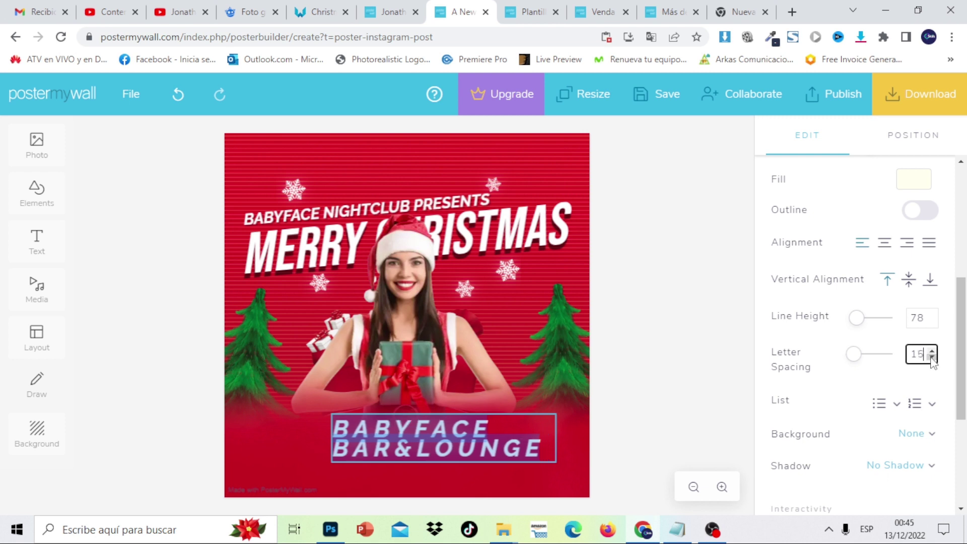
click(932, 321)
click(931, 320)
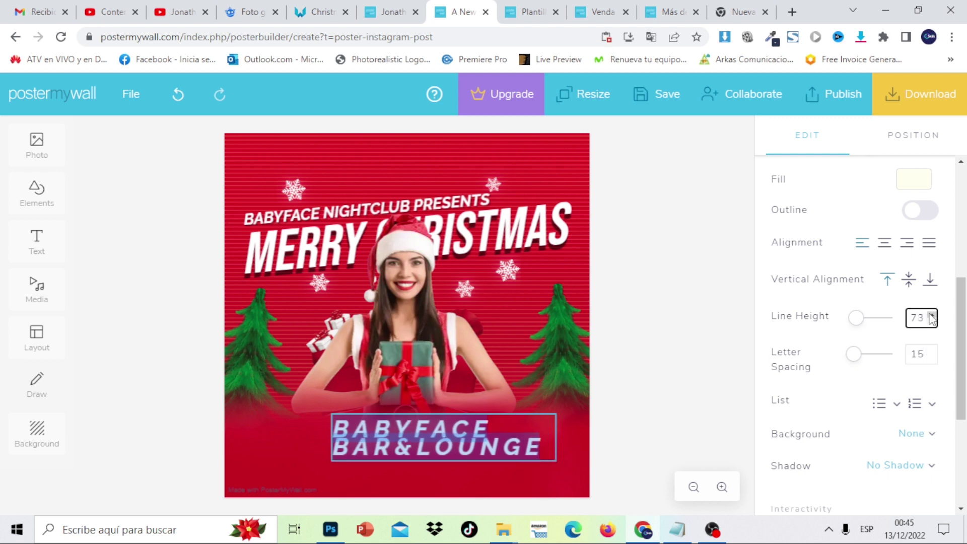
click(931, 314)
click(931, 315)
click(932, 315)
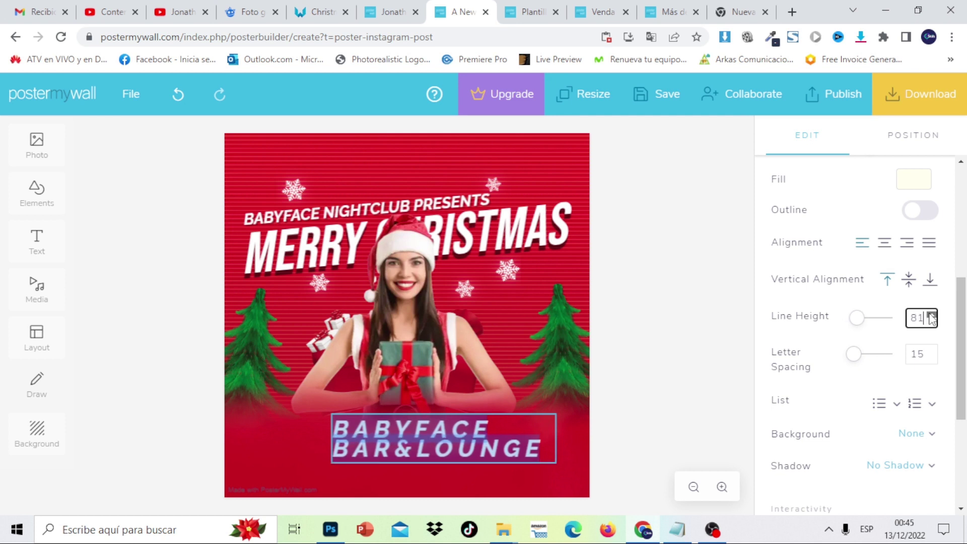
click(931, 314)
click(932, 315)
click(931, 315)
click(931, 314)
click(932, 314)
click(931, 315)
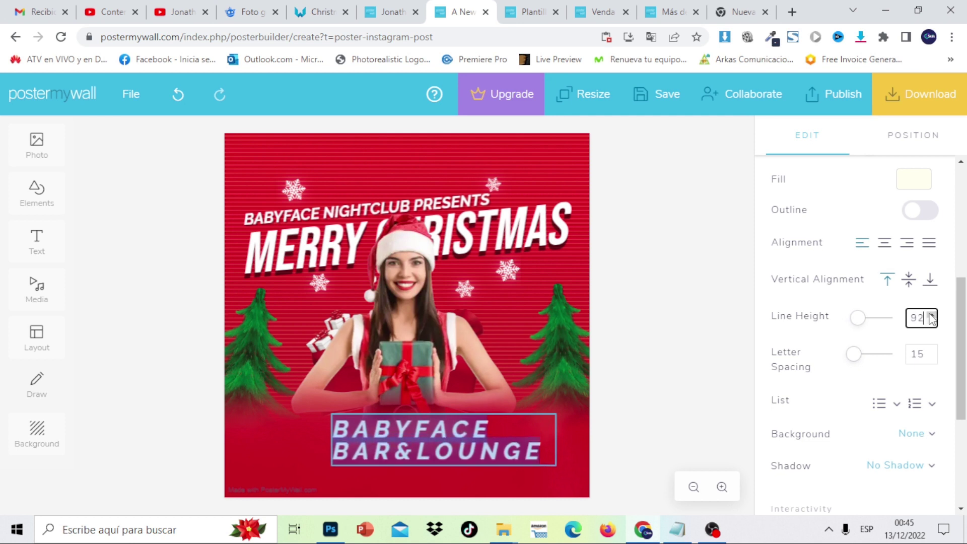
click(931, 314)
Step: Reduce the size of the "BABYFACE BAR&LOUNGE" text to 54
drag(960, 321, 964, 243)
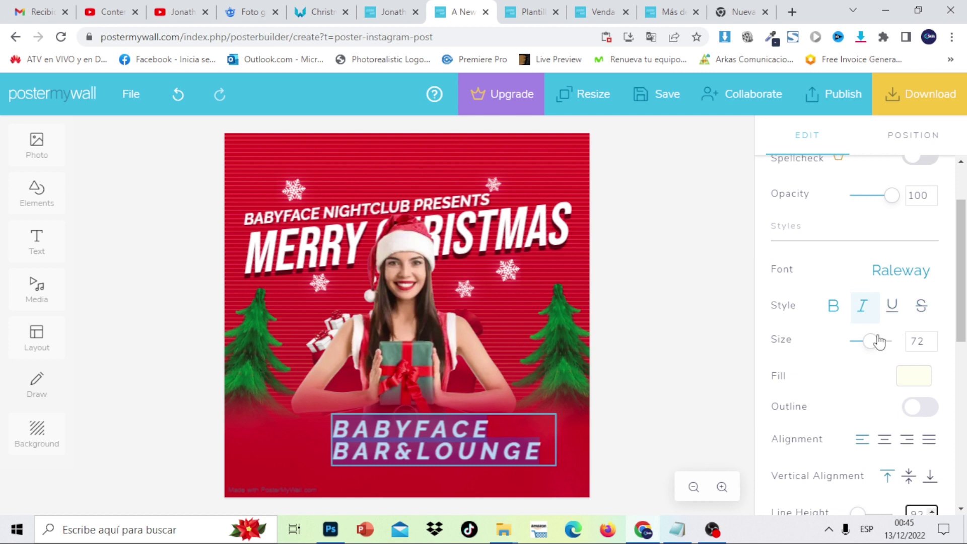
drag(874, 346, 868, 346)
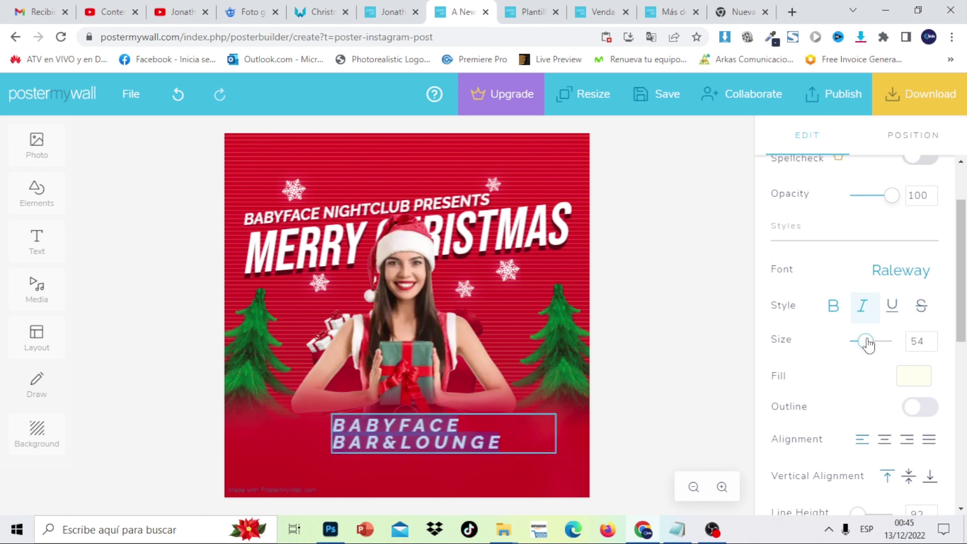
click(698, 321)
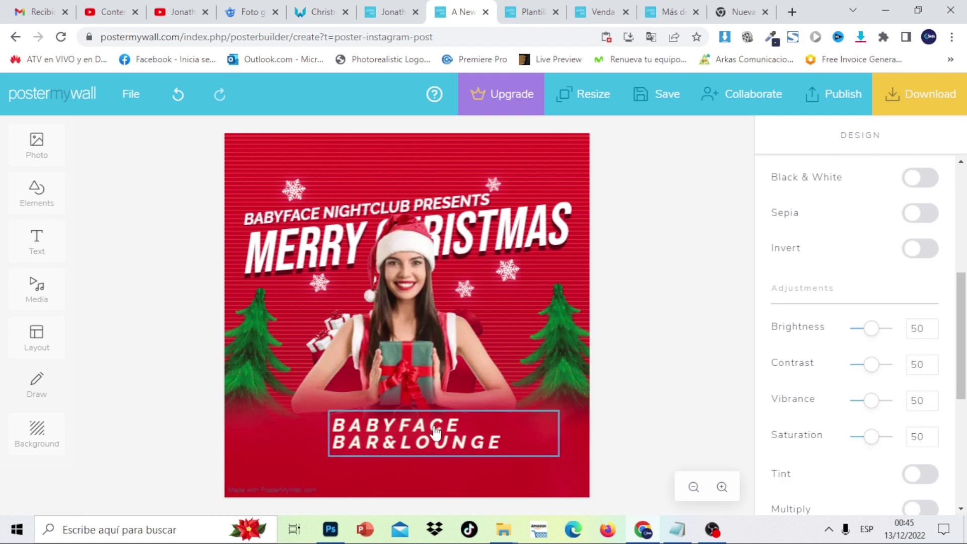
Step: Tighten the bar name's letter spacing to 9 and indent "BABYFACE" so it sits centred over "BAR&LOUNGE" below the gift box
drag(431, 431, 442, 428)
double_click(343, 425)
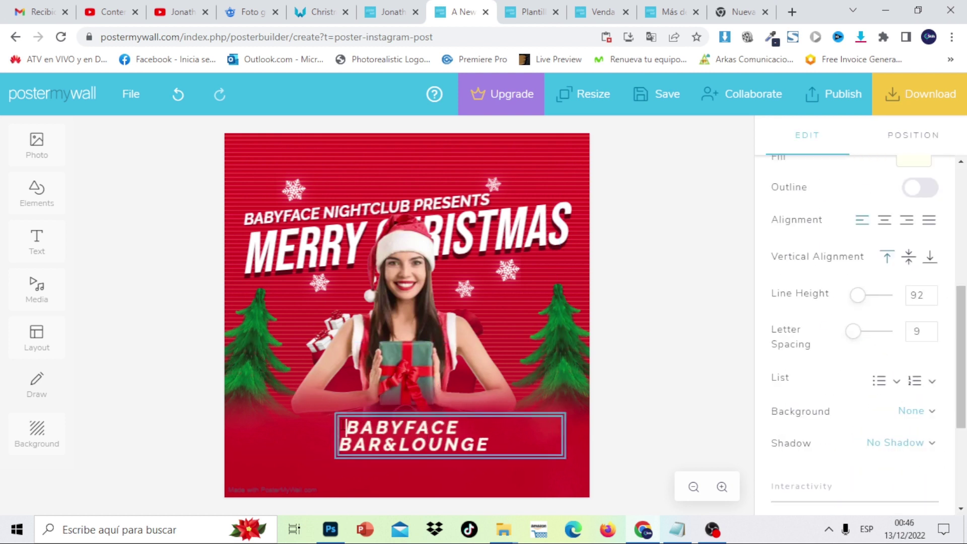
click(651, 379)
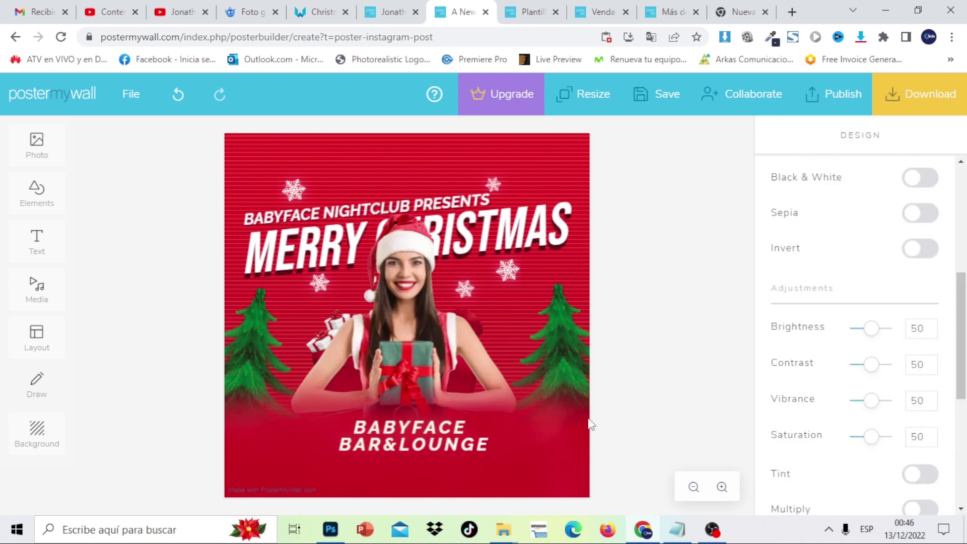
drag(463, 432, 450, 419)
Step: Apply a Custom Shadow to the "BABYFACE BAR&LOUNGE" text and fine-tune its position below the gift box
scroll(940, 378, down, 3)
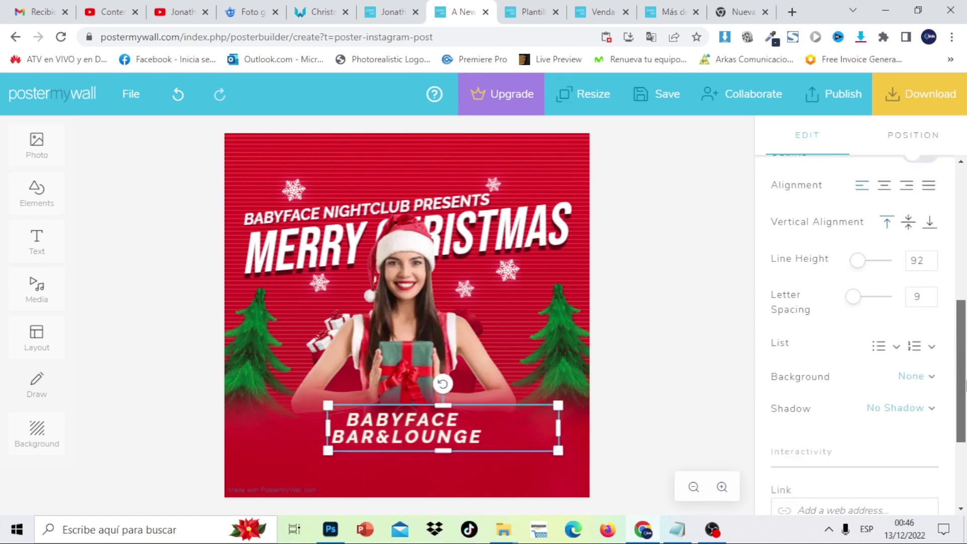
click(920, 311)
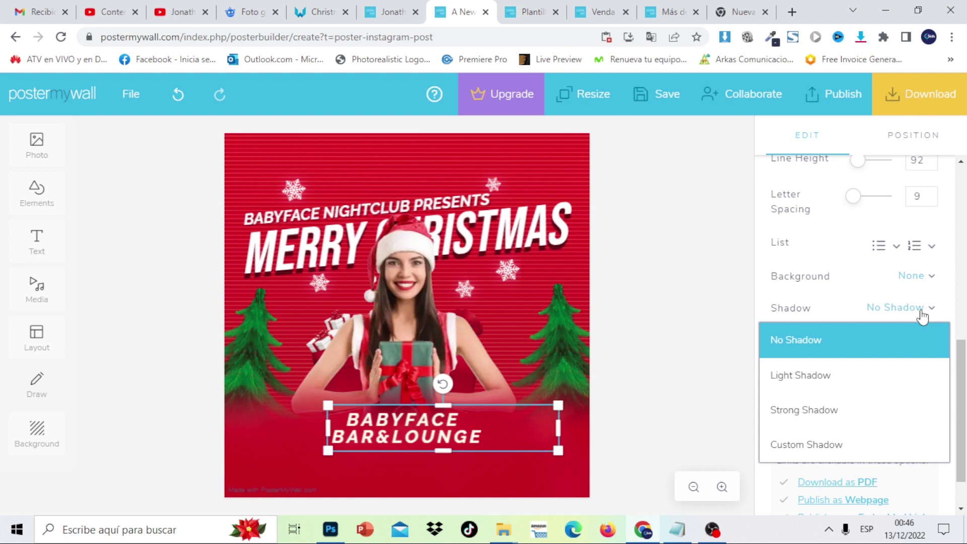
click(889, 443)
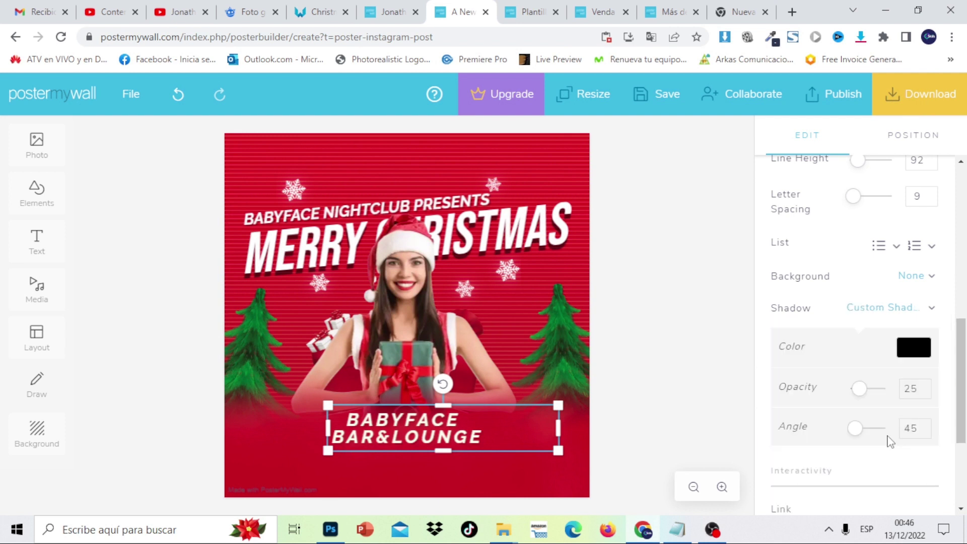
click(747, 350)
drag(443, 418, 443, 417)
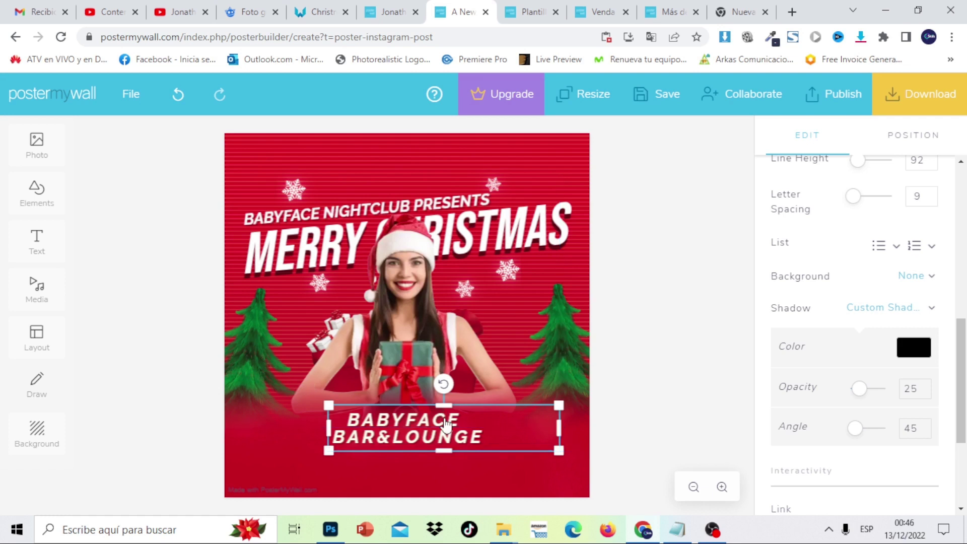
click(677, 387)
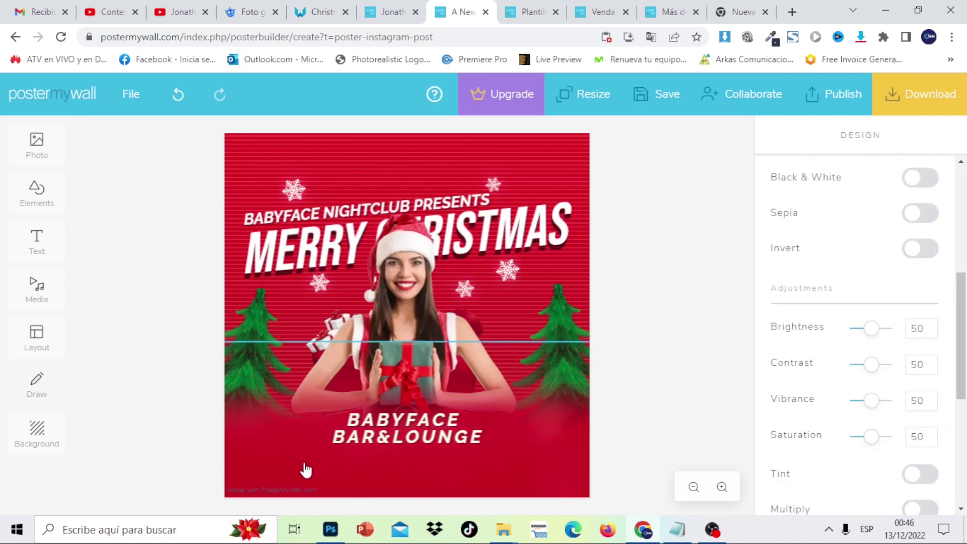
Step: Copy the phone contact text from the Notepad filler text and return to the poster design
click(676, 529)
click(743, 320)
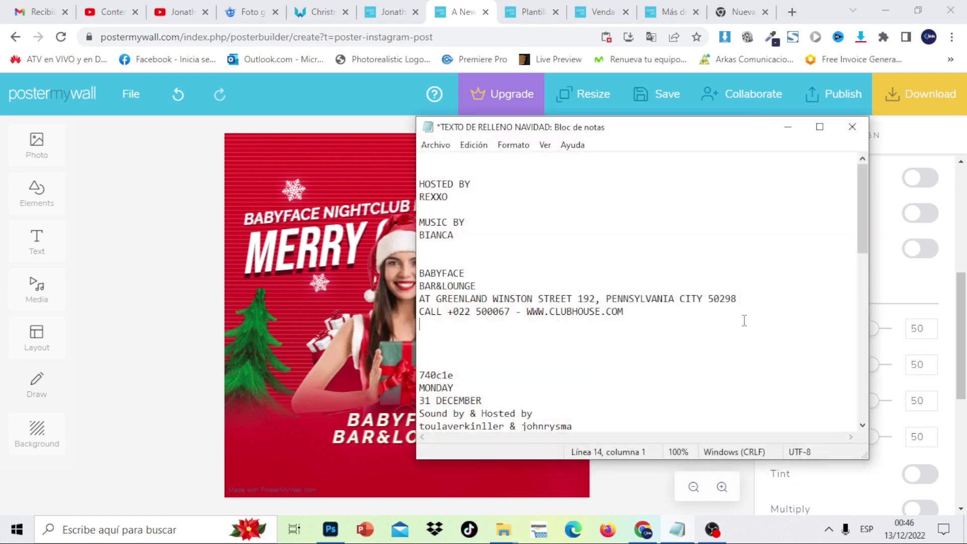
drag(418, 311, 500, 312)
click(413, 432)
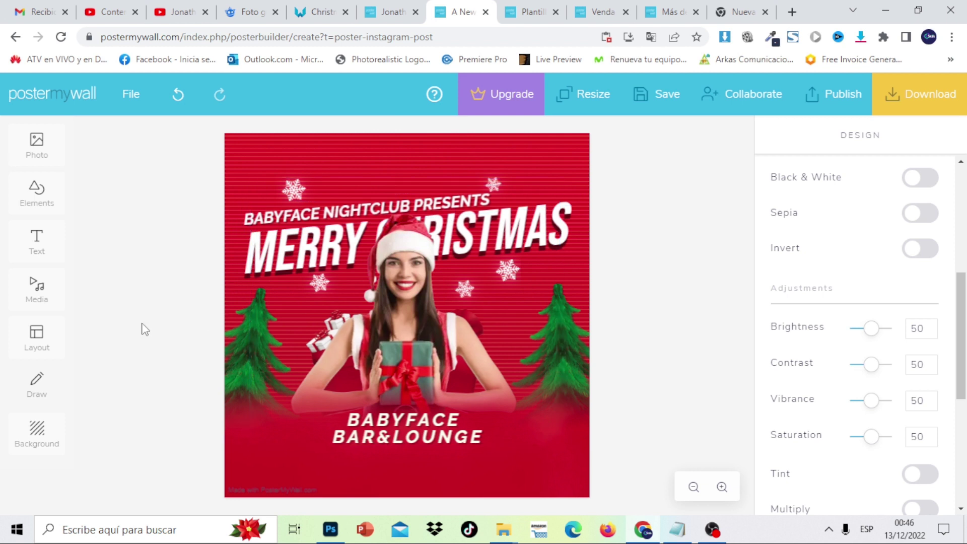
Step: Add a plain text box below "BAR&LOUNGE", paste the venue's address into it and allow the site to access the clipboard
mouse_move(34, 266)
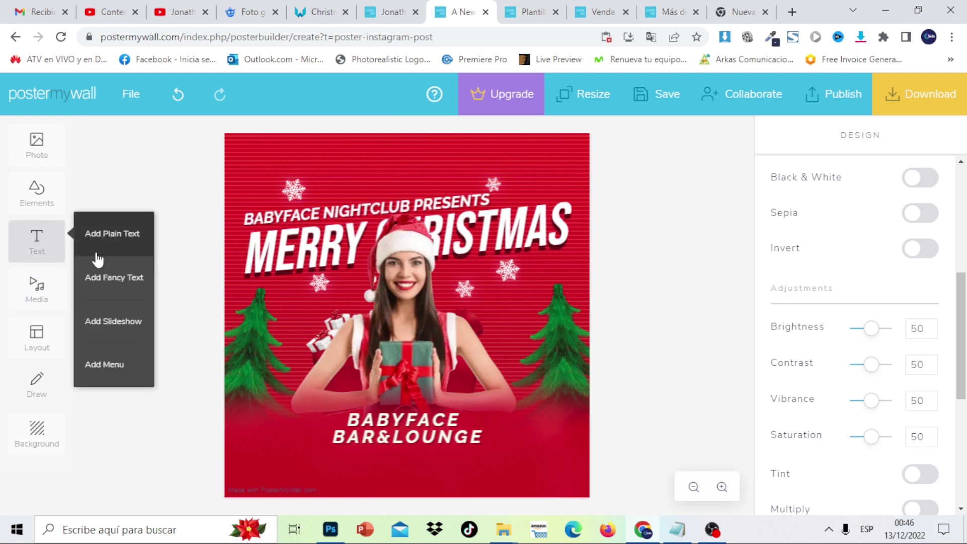
click(99, 257)
drag(377, 181, 333, 464)
click(443, 459)
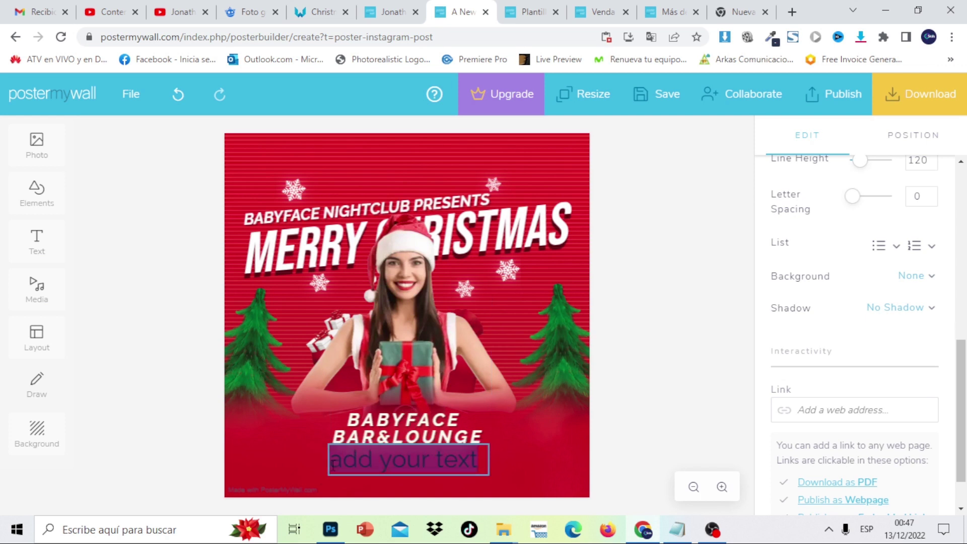
text(AT GREENLAND)
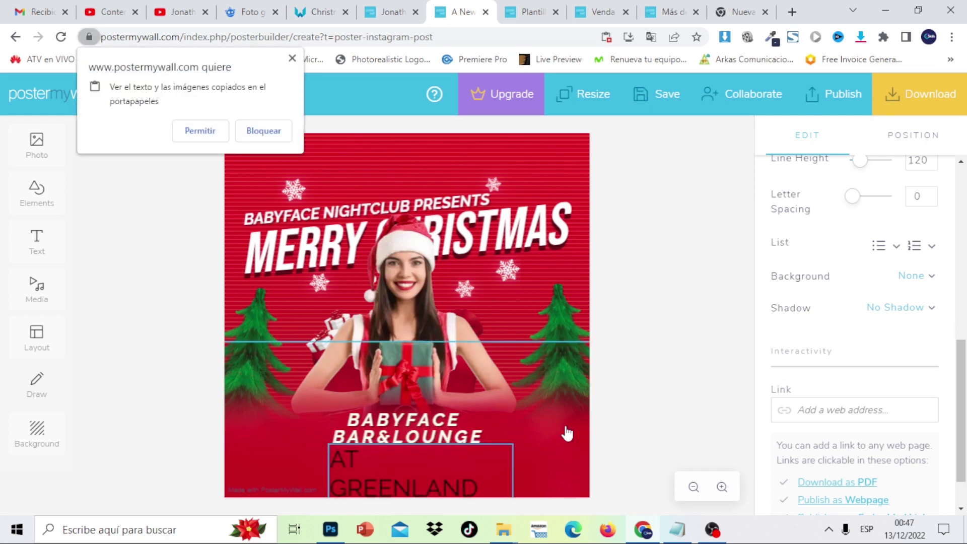
click(658, 418)
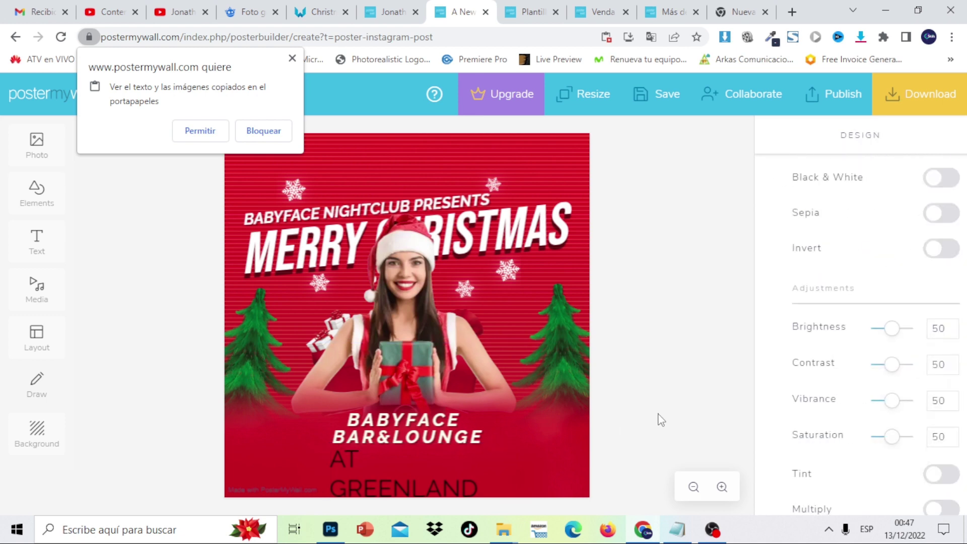
click(202, 130)
Step: Widen the address text box, reduce its text size to 36 and place it on one line below "BAR&LOUNGE"
drag(409, 485, 379, 324)
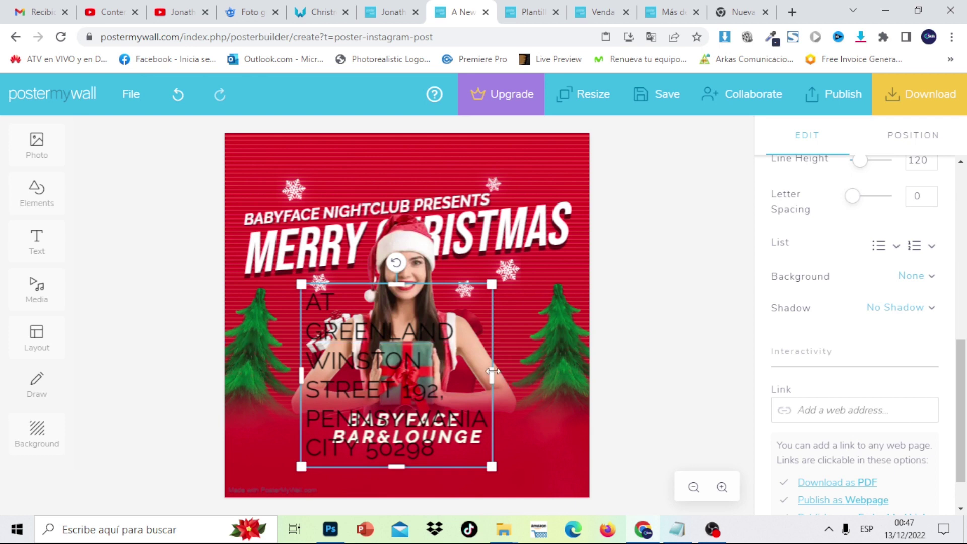
drag(503, 378, 574, 309)
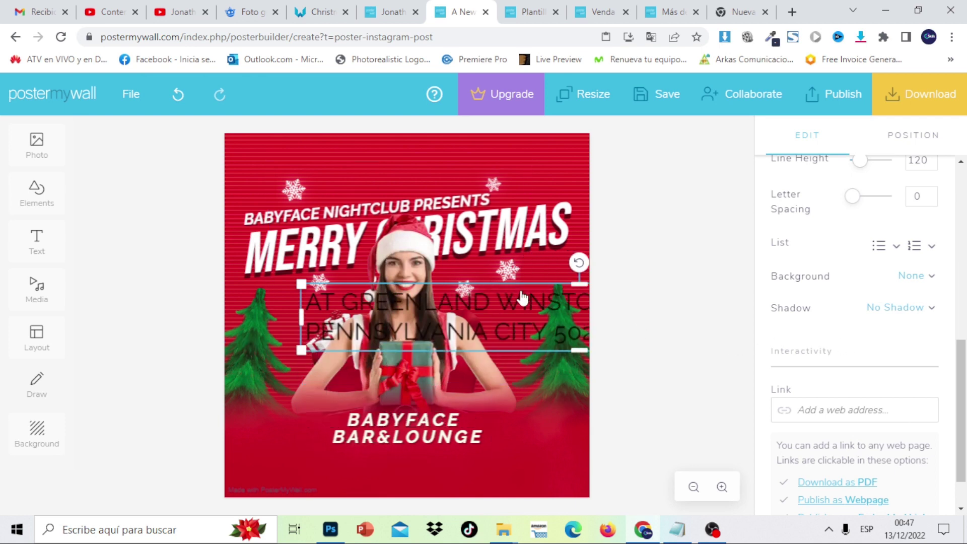
drag(516, 302, 407, 443)
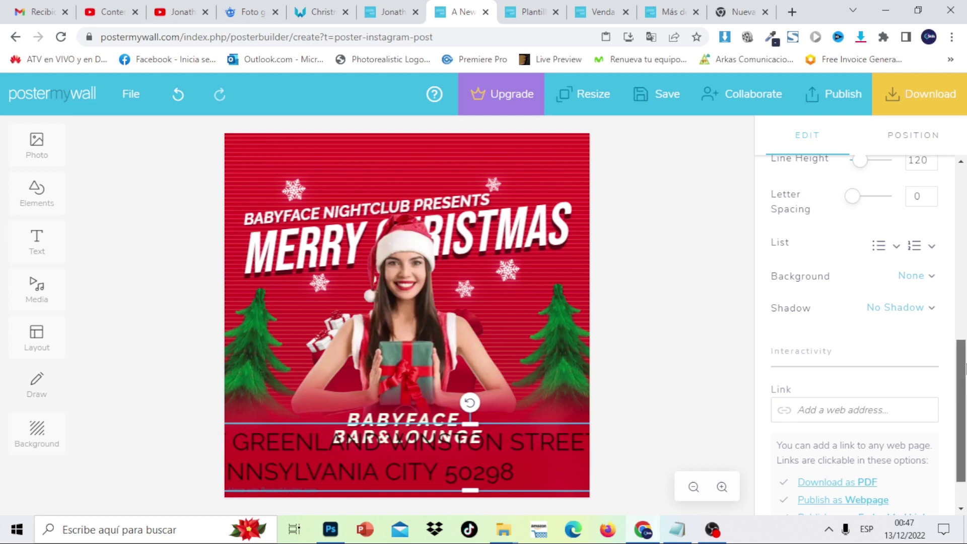
drag(961, 373, 964, 269)
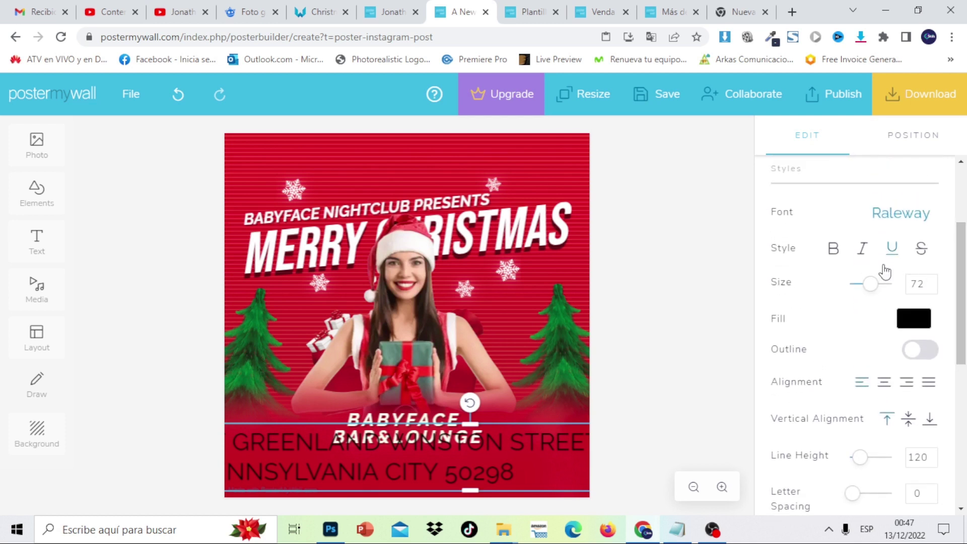
drag(870, 286, 860, 287)
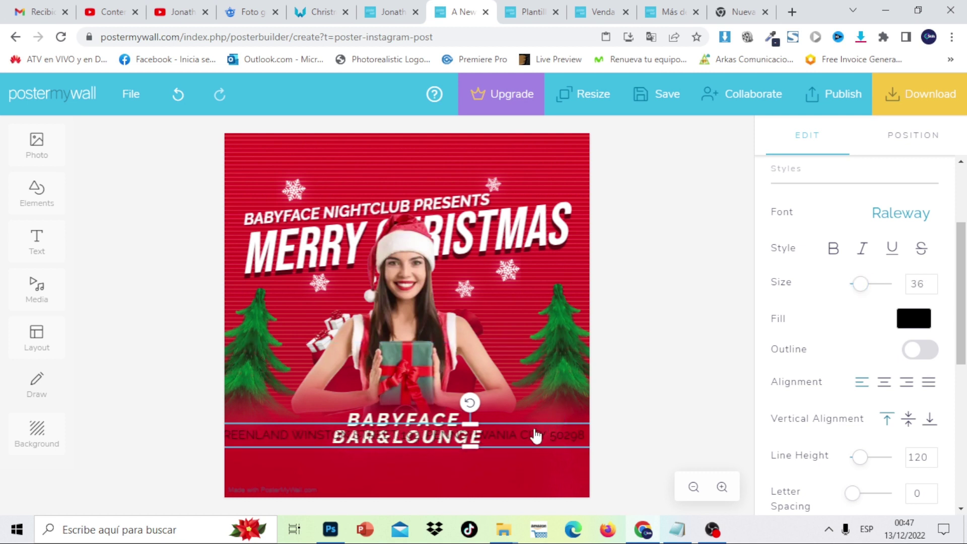
drag(533, 436, 582, 449)
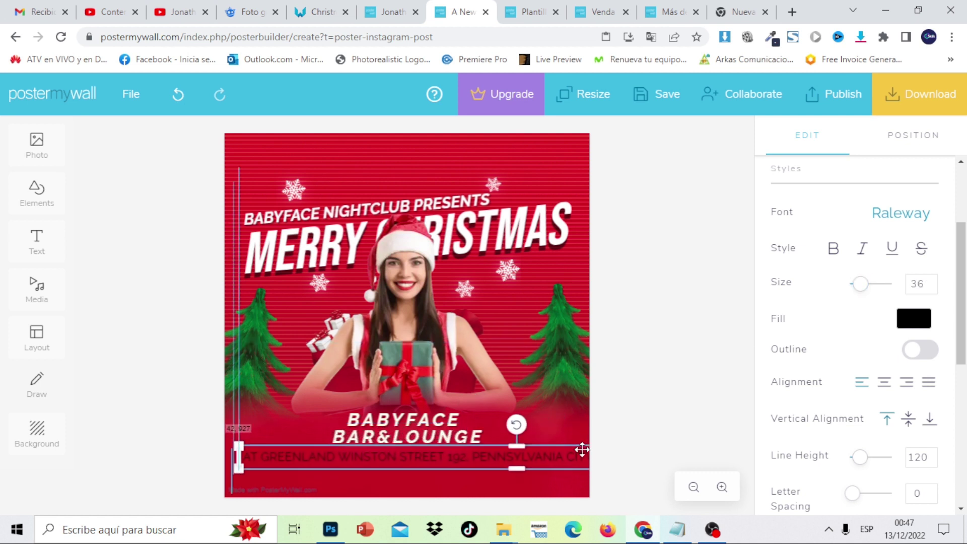
Step: Delete the opening words of the address so it starts at the street name, and nudge the line into place
double_click(407, 456)
click(406, 456)
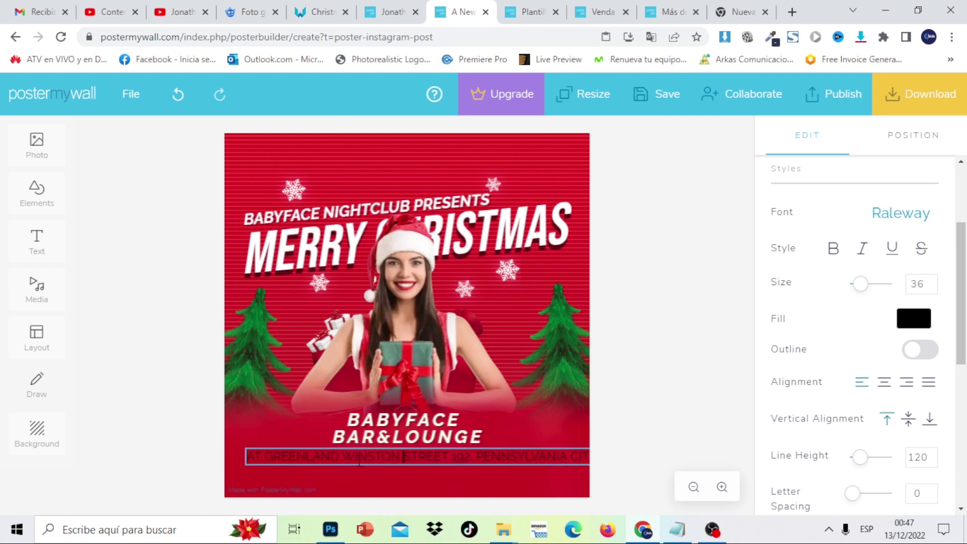
drag(340, 456, 247, 464)
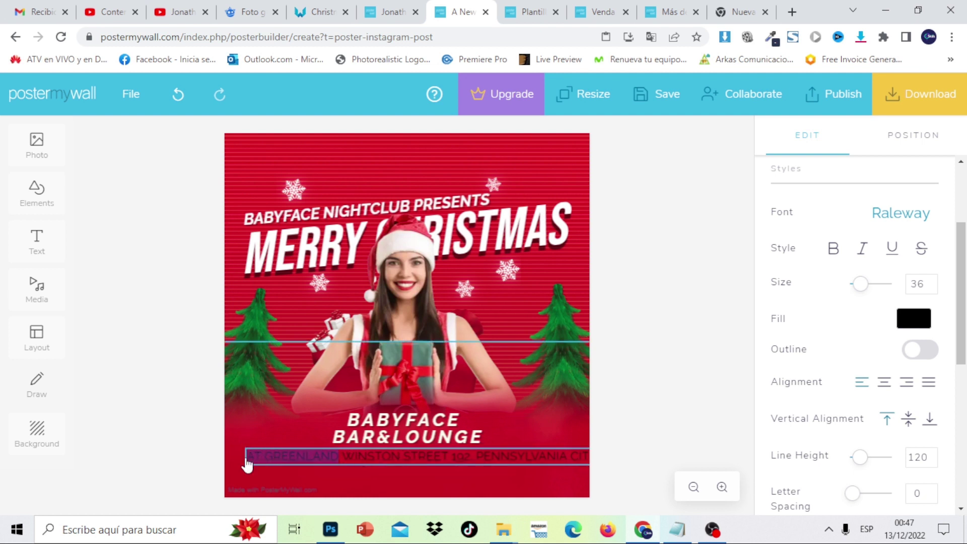
key(BackSpace)
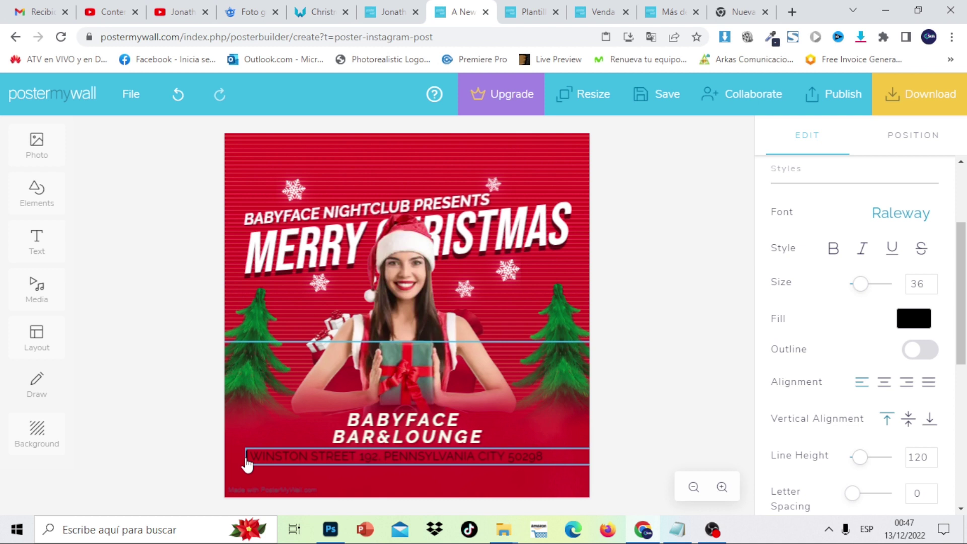
click(676, 431)
mouse_move(520, 460)
mouse_down()
mouse_move(509, 455)
mouse_move(525, 462)
mouse_up()
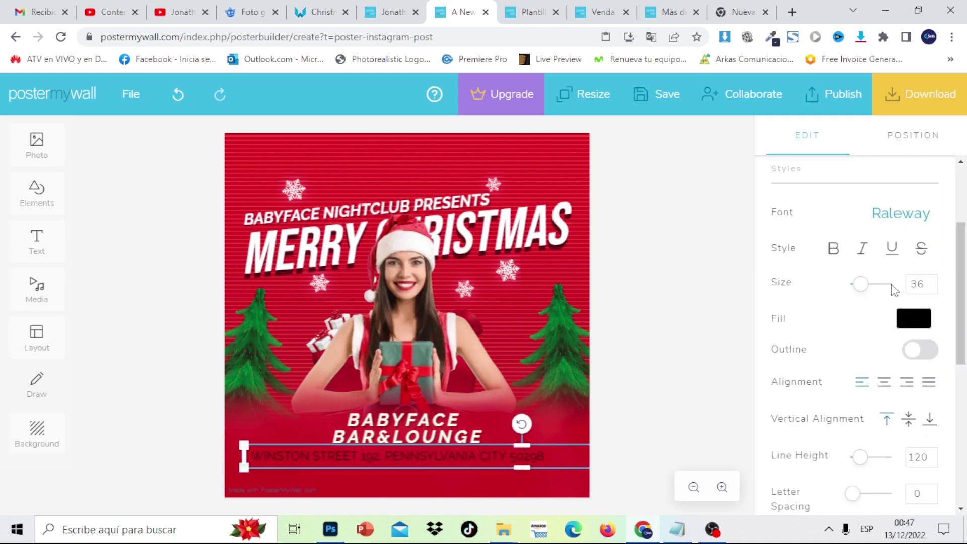
Step: Make the address line bold and italic with a white FFFFFF fill
click(832, 249)
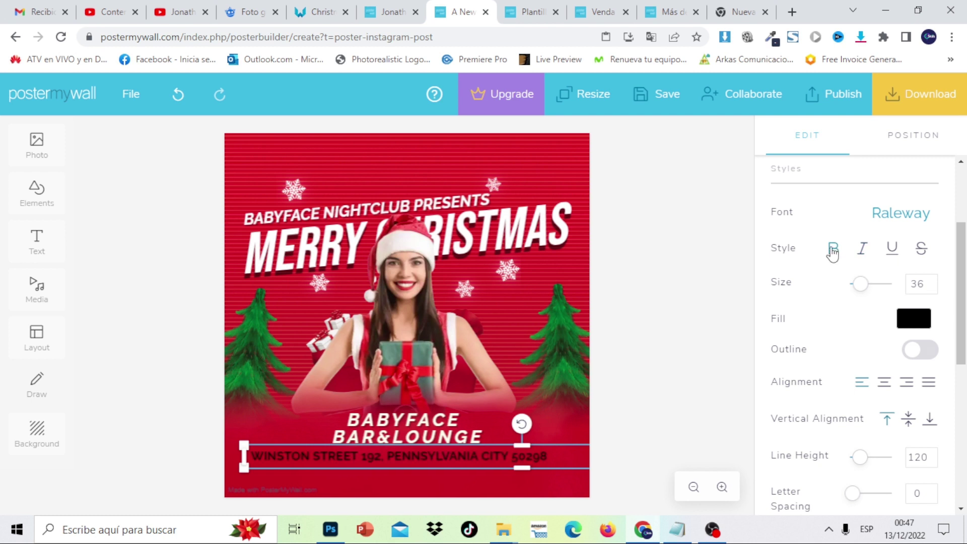
click(861, 250)
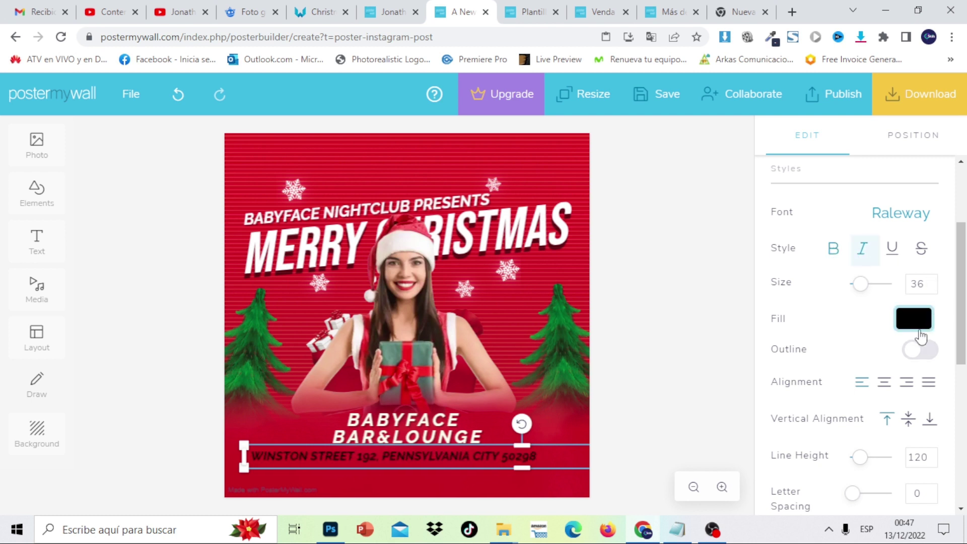
click(917, 322)
double_click(810, 369)
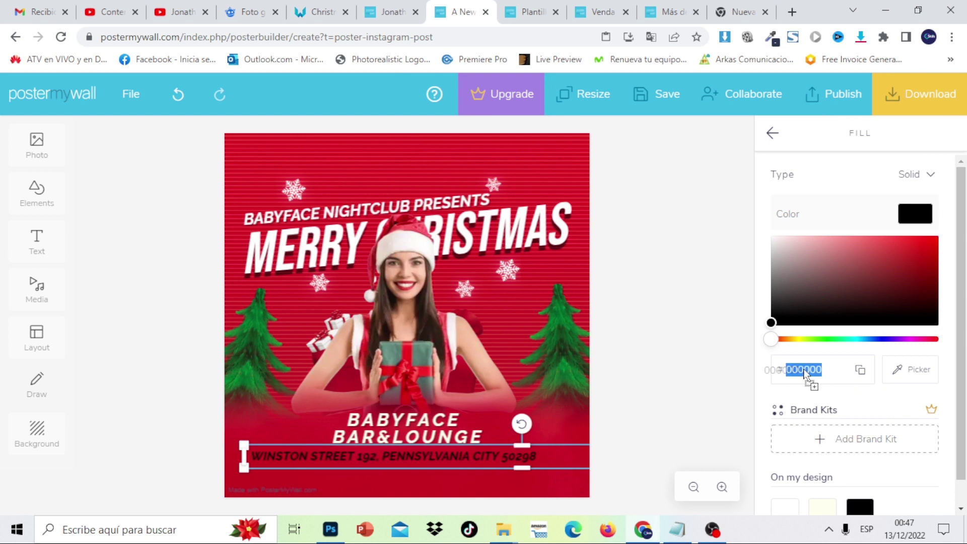
text(FFFFFF)
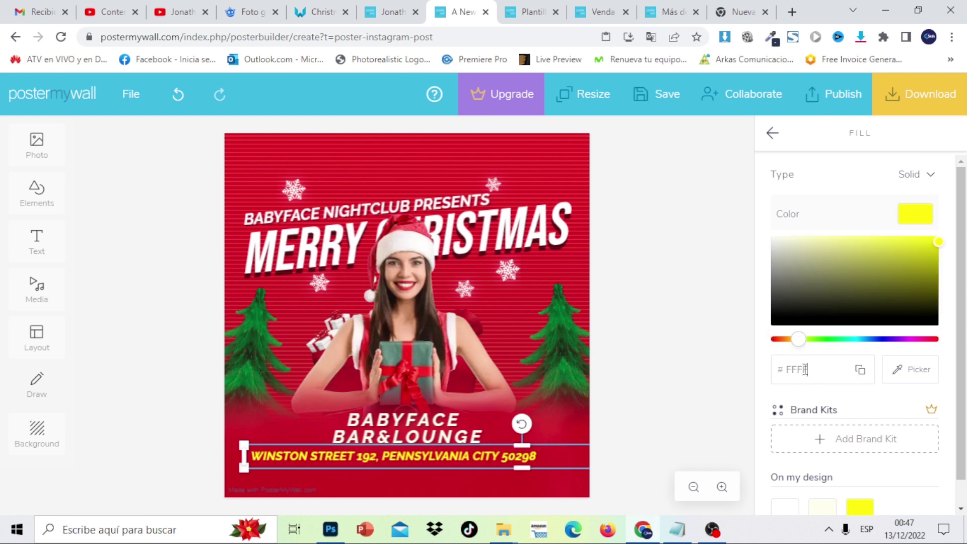
click(711, 382)
Step: Apply a Custom Shadow to the address line and centre it below the bar name
click(513, 453)
drag(513, 453, 519, 450)
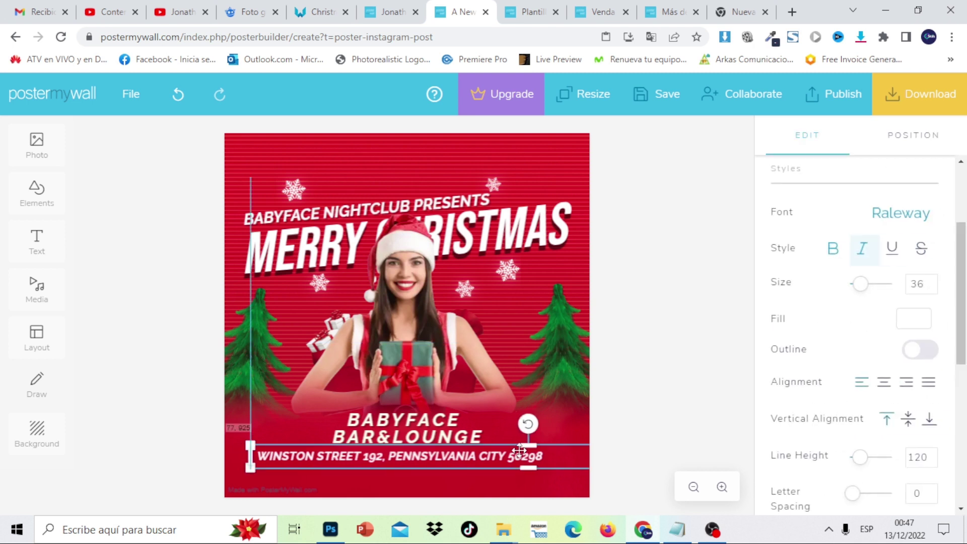
drag(963, 359, 964, 448)
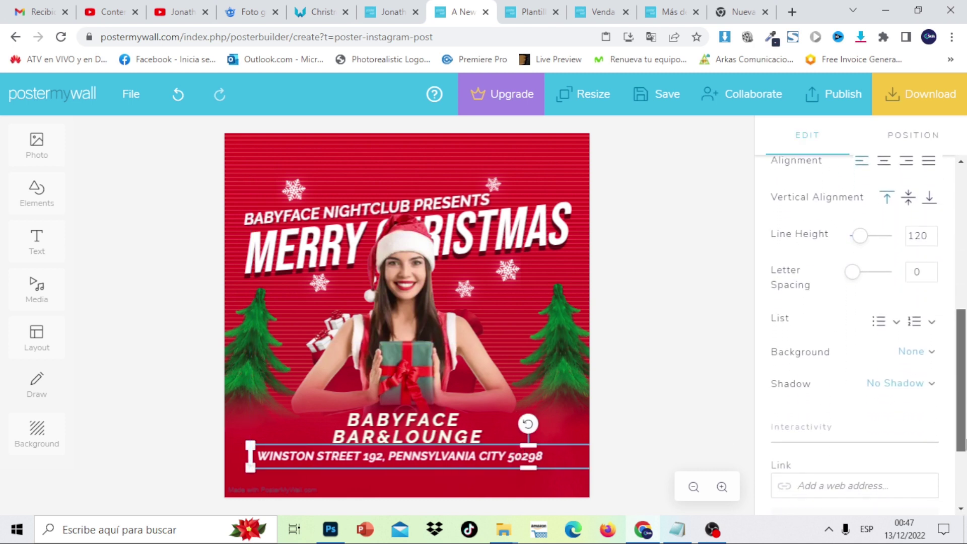
click(920, 381)
click(910, 478)
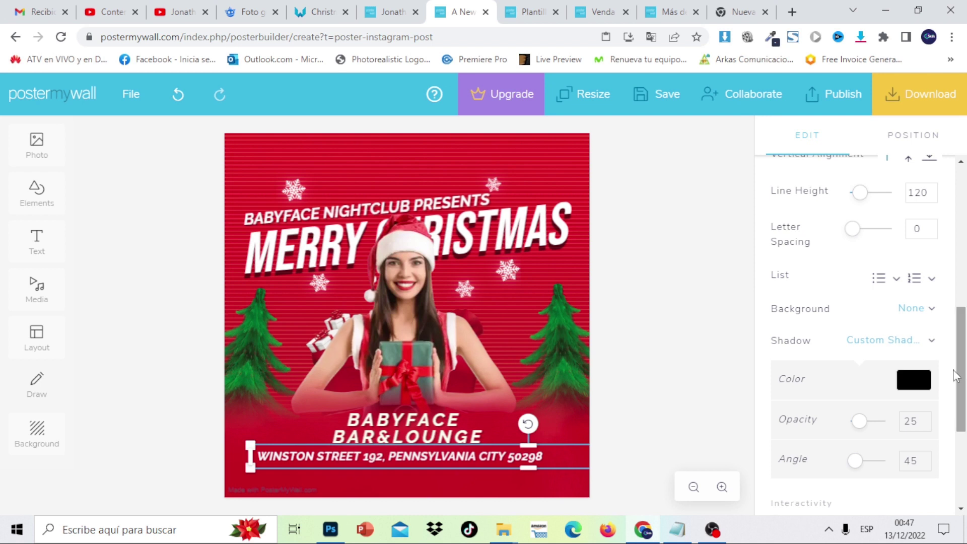
click(611, 357)
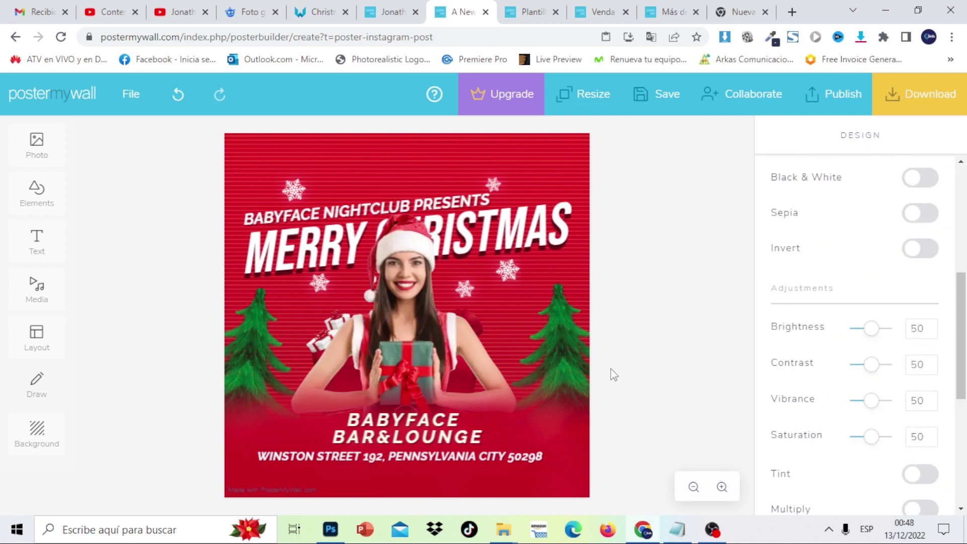
click(509, 461)
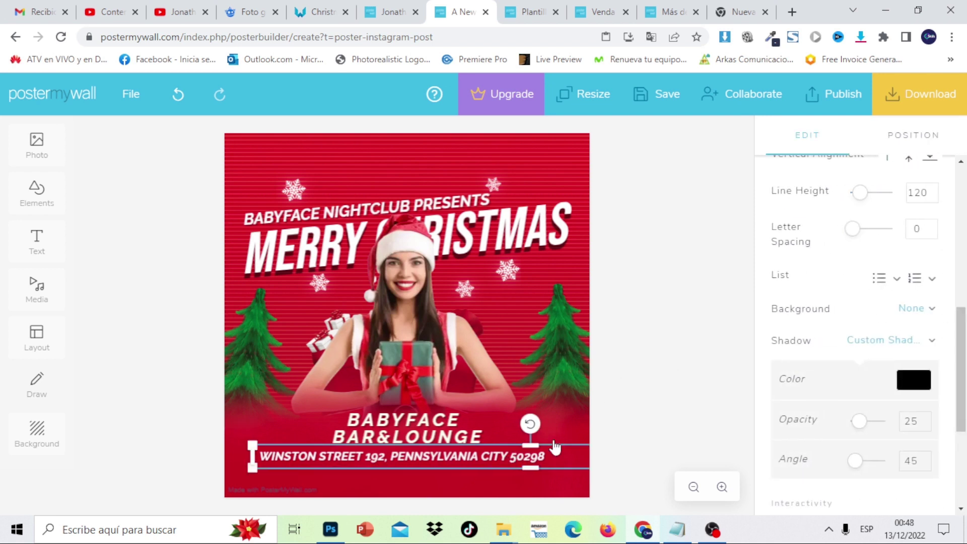
click(740, 364)
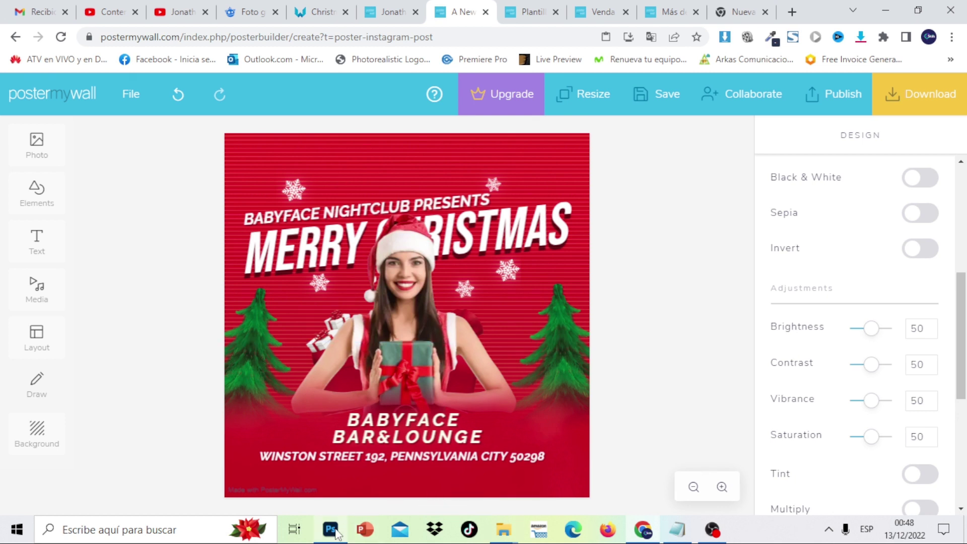
Step: Duplicate the "BABYFACE BAR&LOUNGE" text, move the copy to the poster's lower-left edge and replace its "BABYFACE" with "25"
click(459, 426)
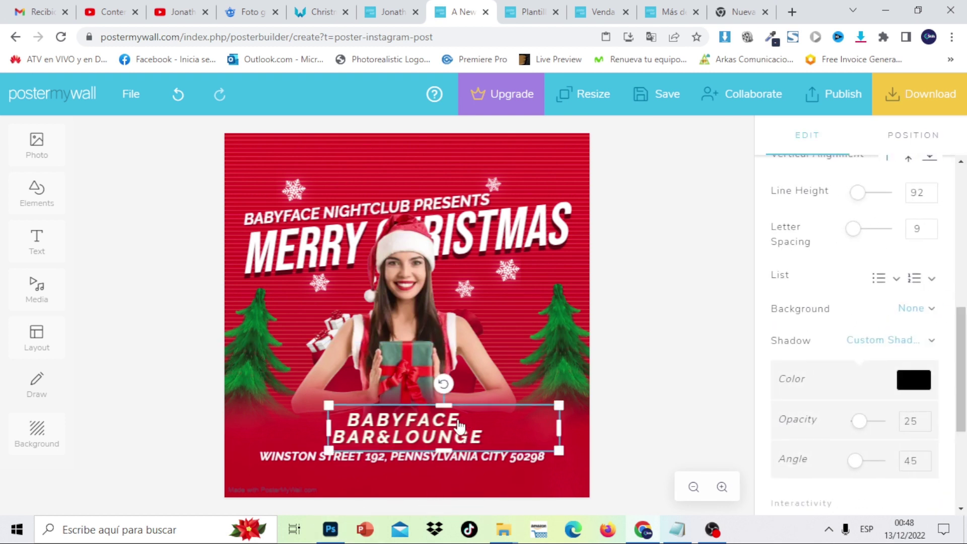
scroll(965, 227, up, 10)
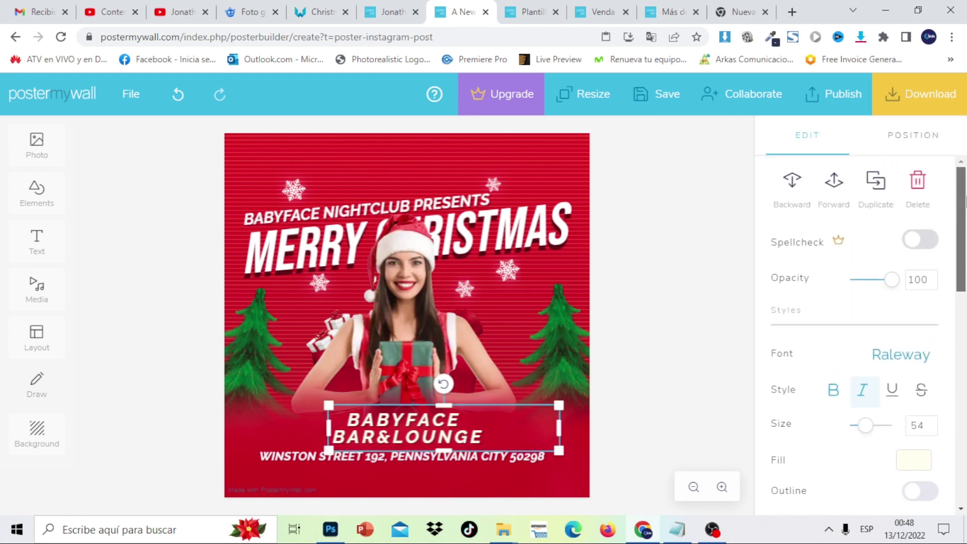
click(876, 182)
drag(446, 437, 319, 417)
double_click(336, 415)
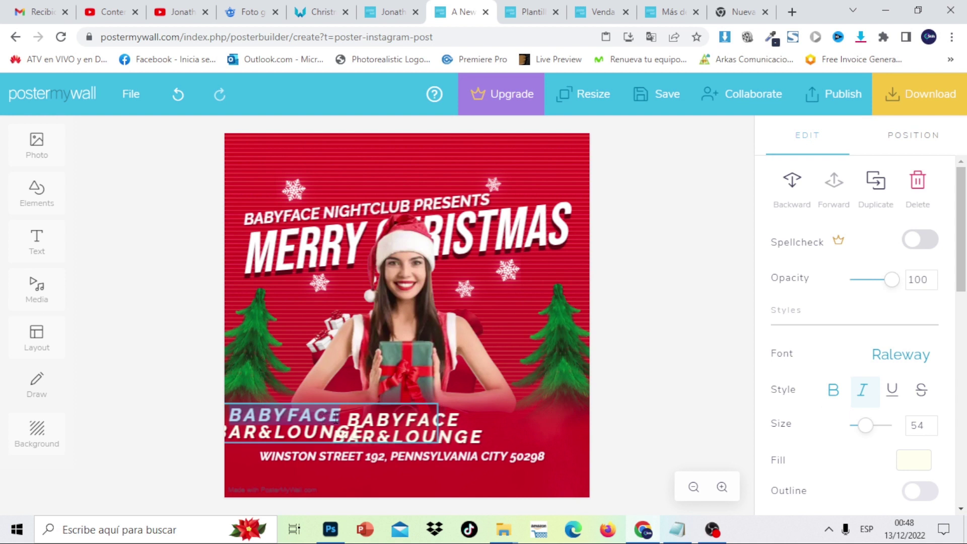
text(2)
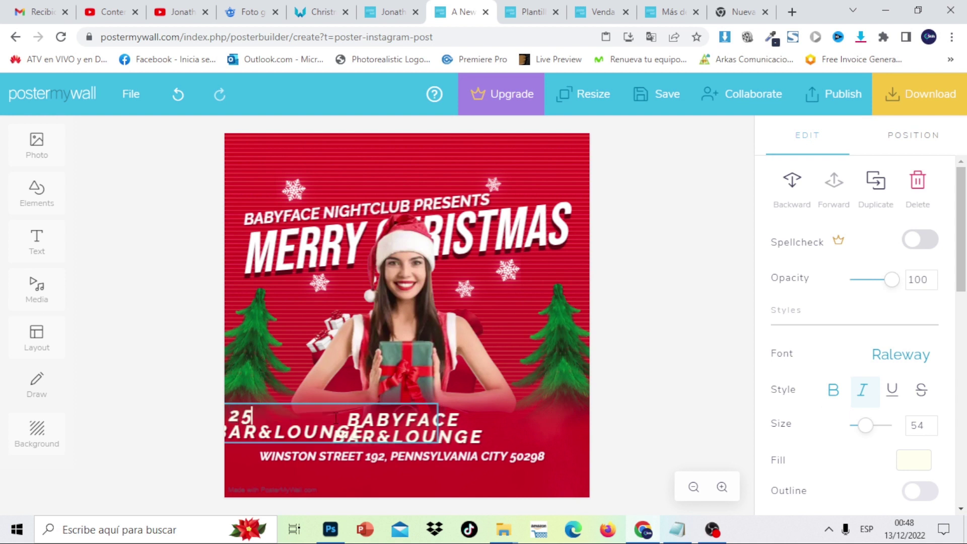
text(5)
drag(367, 434, 195, 438)
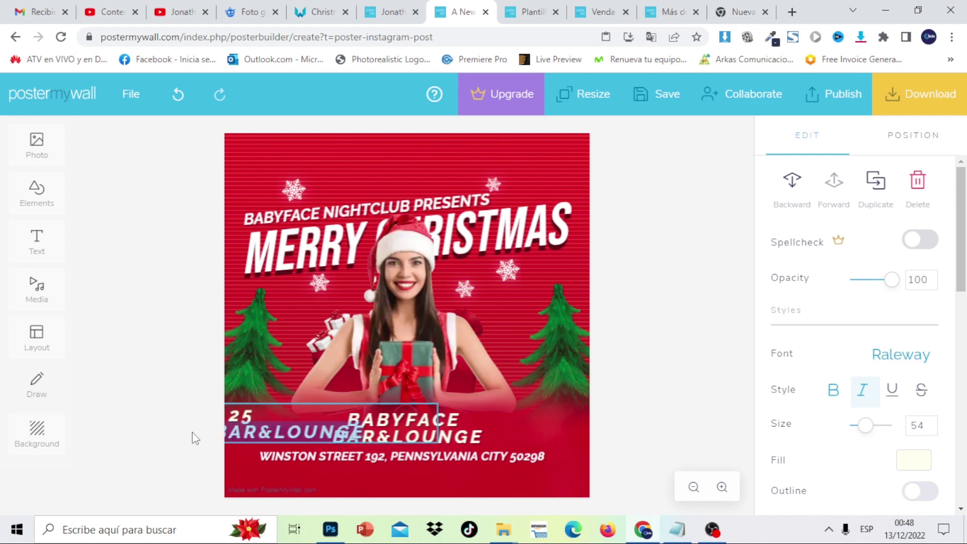
click(194, 438)
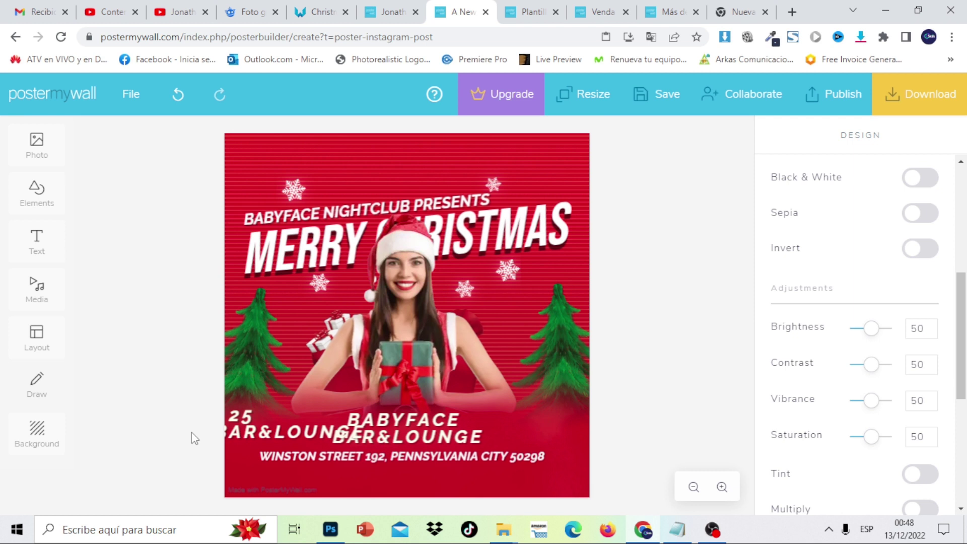
click(307, 433)
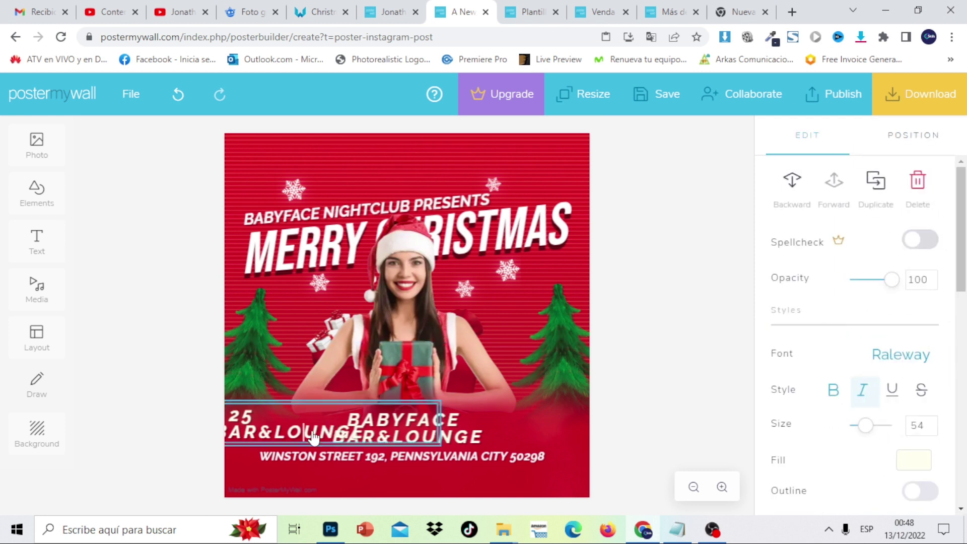
drag(365, 433, 214, 434)
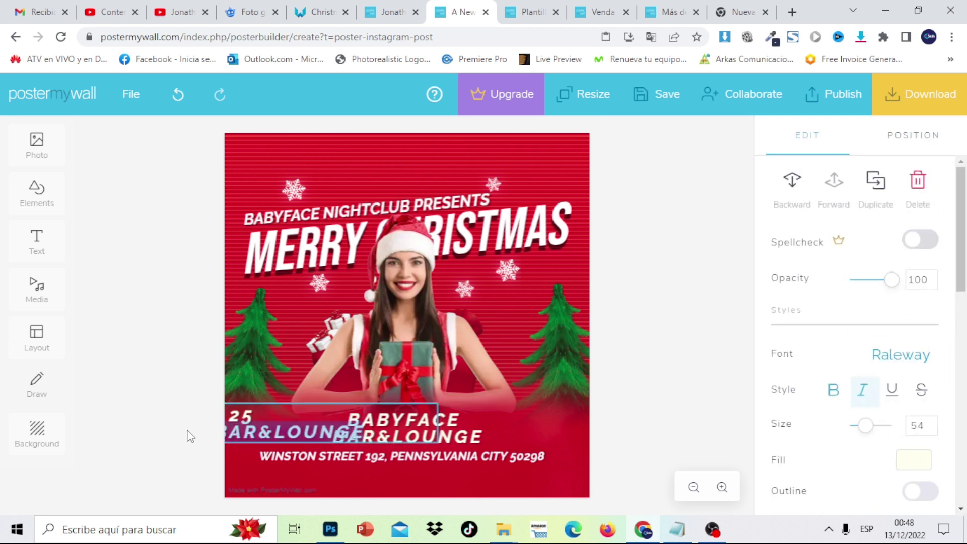
click(169, 434)
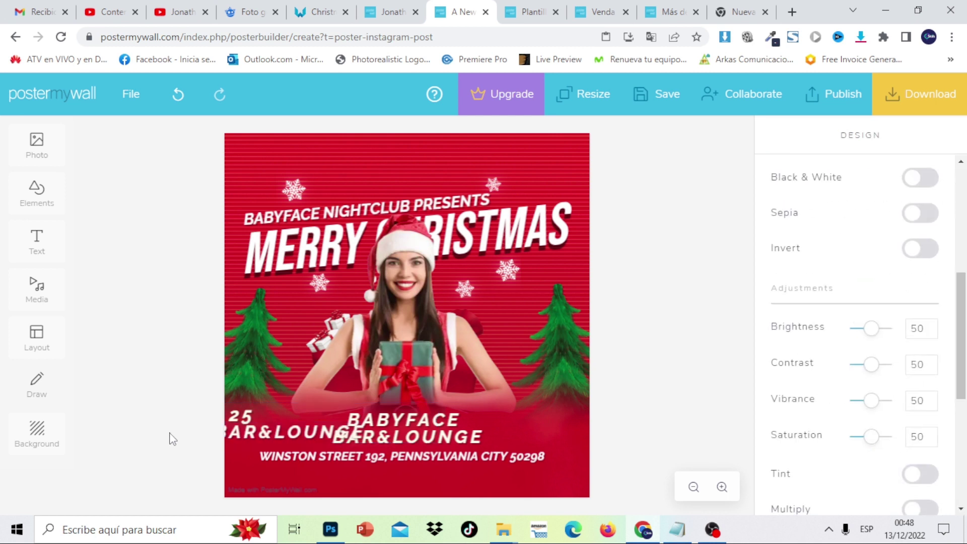
Step: Move the duplicated text up over the gift box and replace its "BAR&LOUNGE" line with "DEC"
drag(311, 433, 415, 366)
double_click(463, 366)
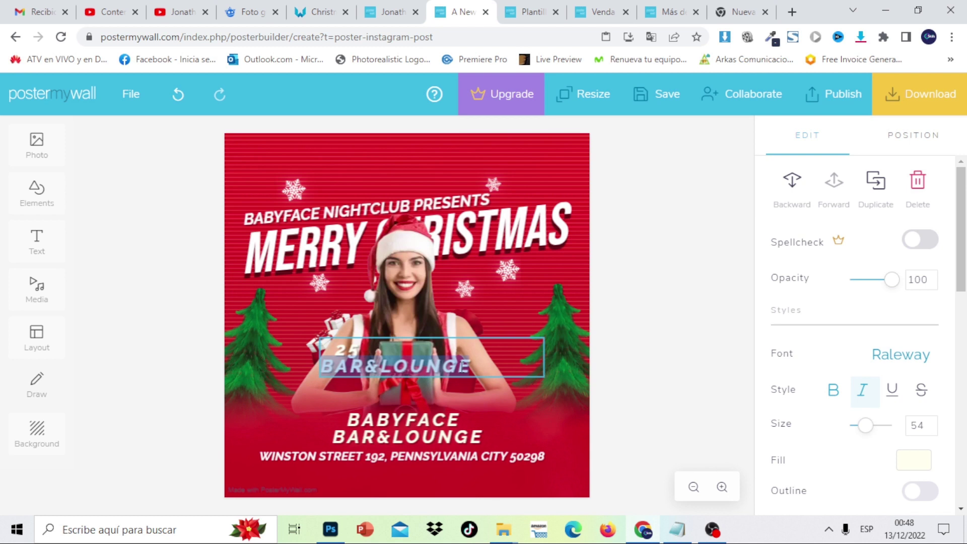
text(DEC)
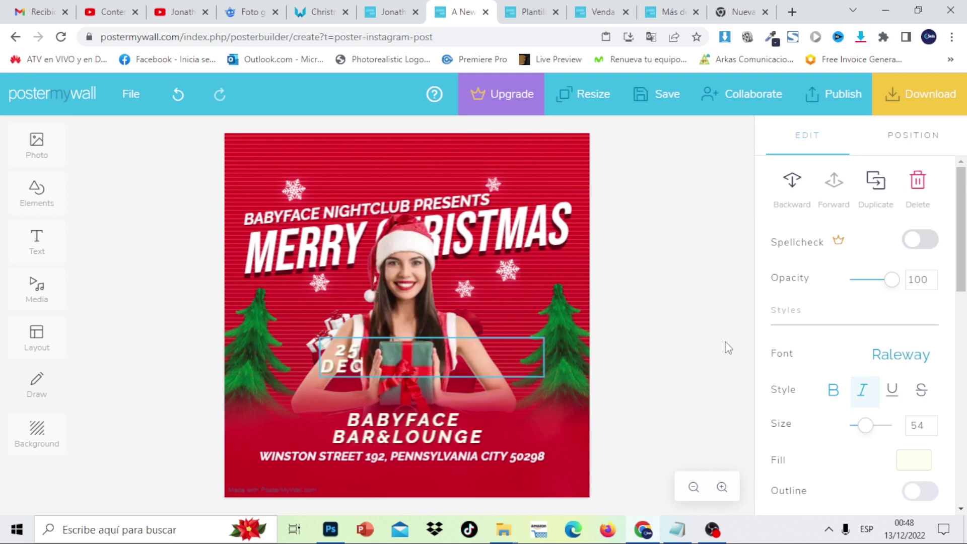
Step: Move the "25 DEC" text off the gift box to the poster's lower-left area beside the bar name
click(669, 356)
click(356, 355)
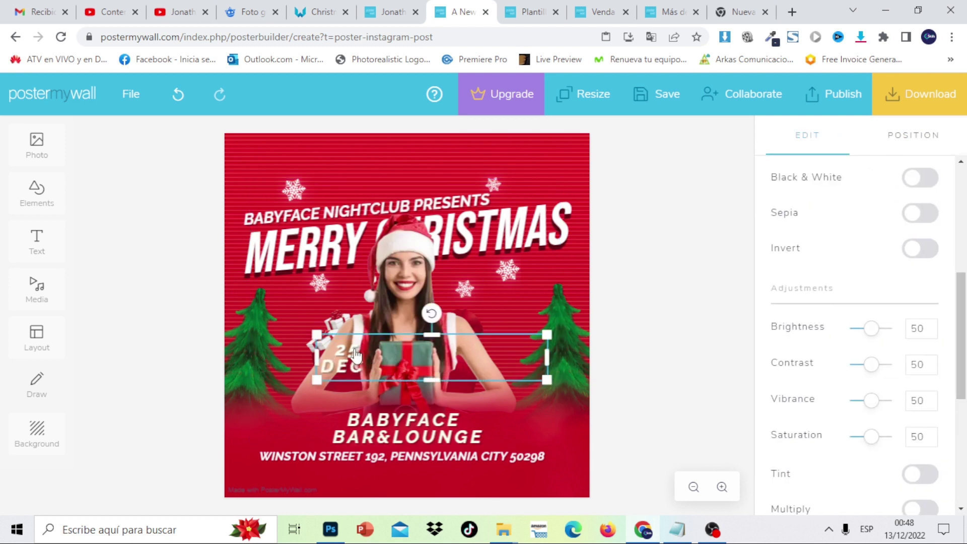
drag(356, 356, 278, 419)
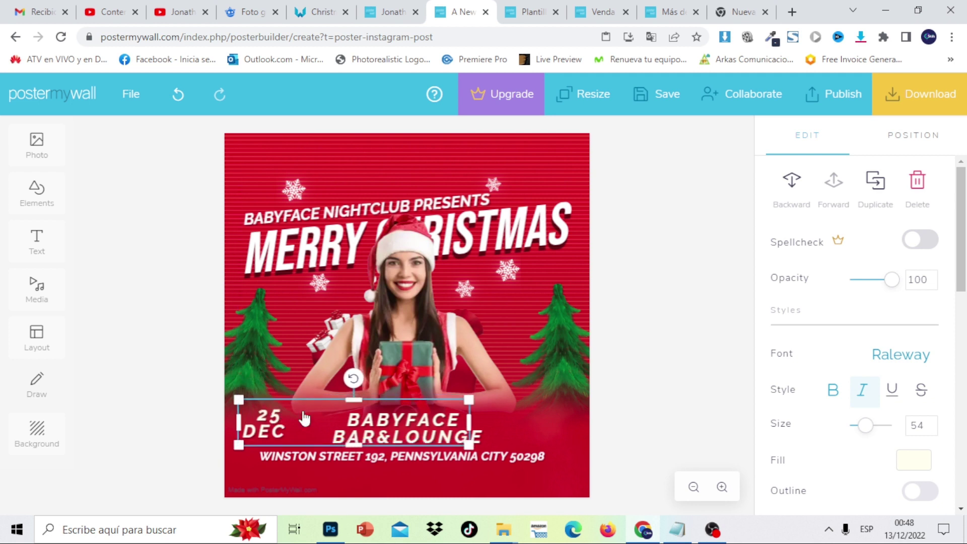
click(671, 391)
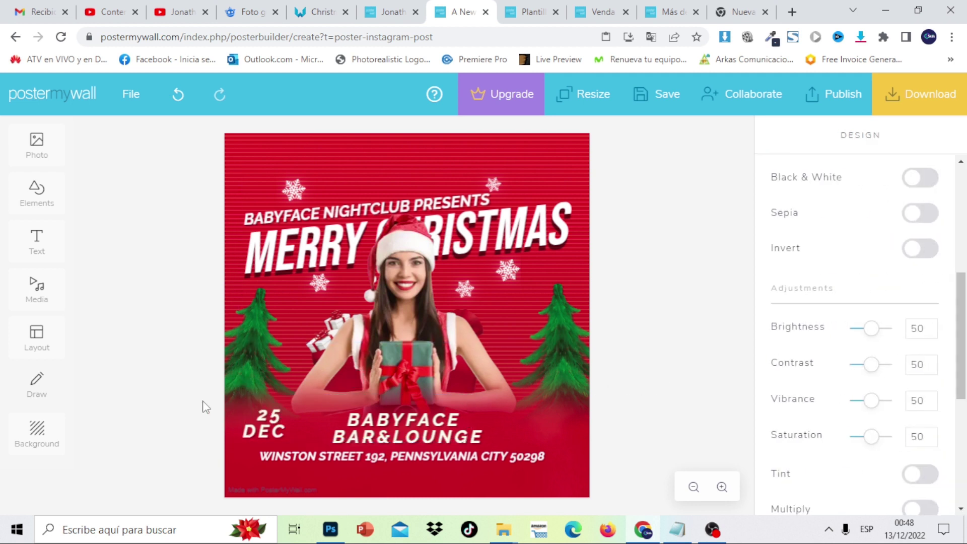
Step: Duplicate the "25 DEC" text and place the copy to the right of the bar name, level with the original
click(278, 431)
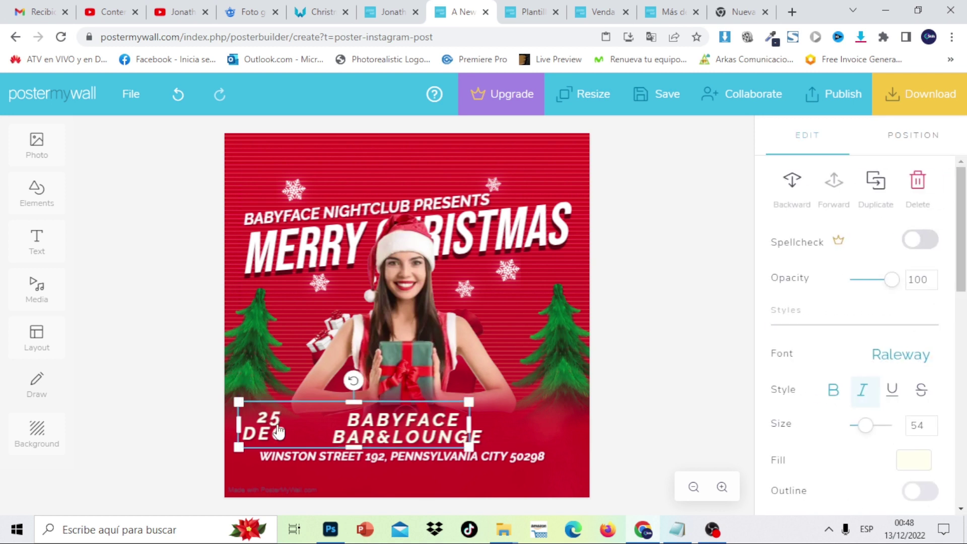
click(878, 190)
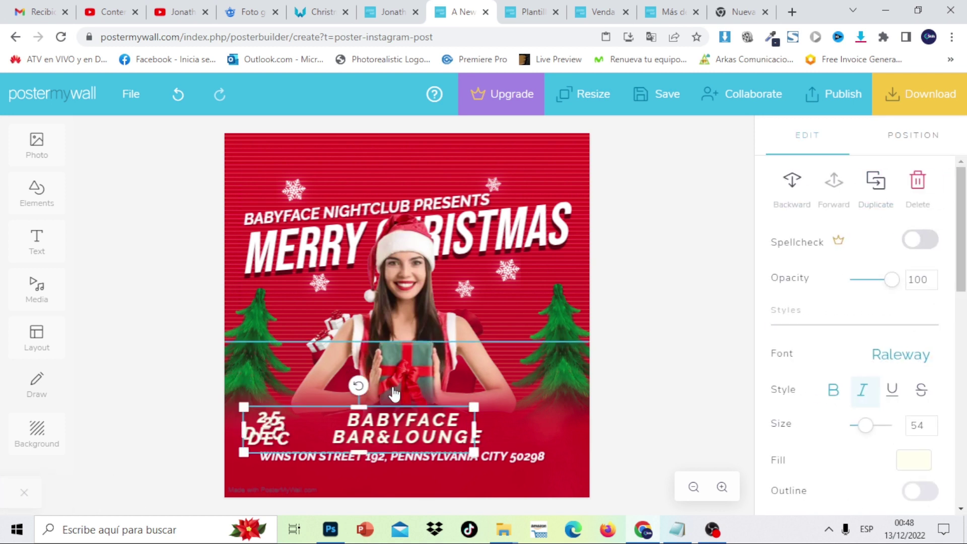
drag(277, 428, 548, 424)
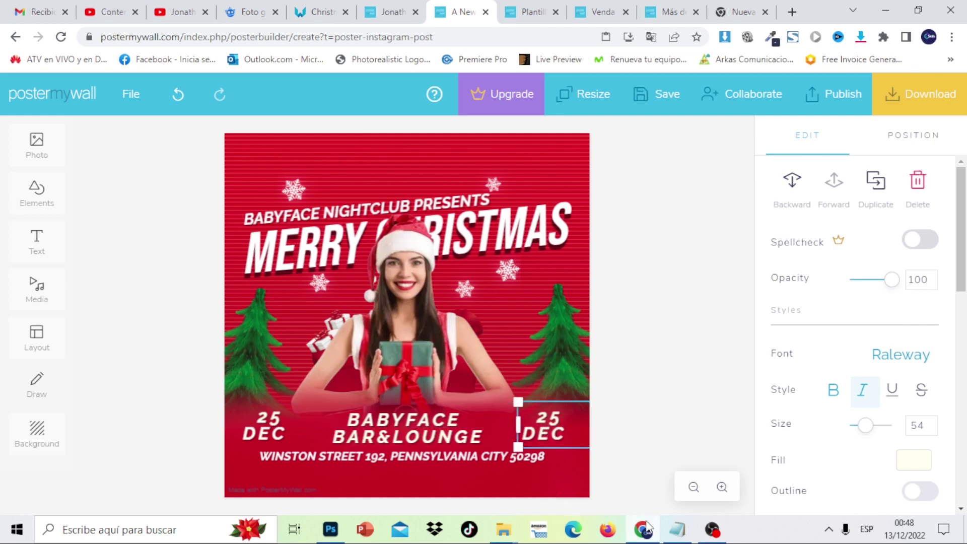
Step: Switch to Notepad and copy the "MUSIC BY" line together with the performer's name below it
click(677, 529)
click(513, 243)
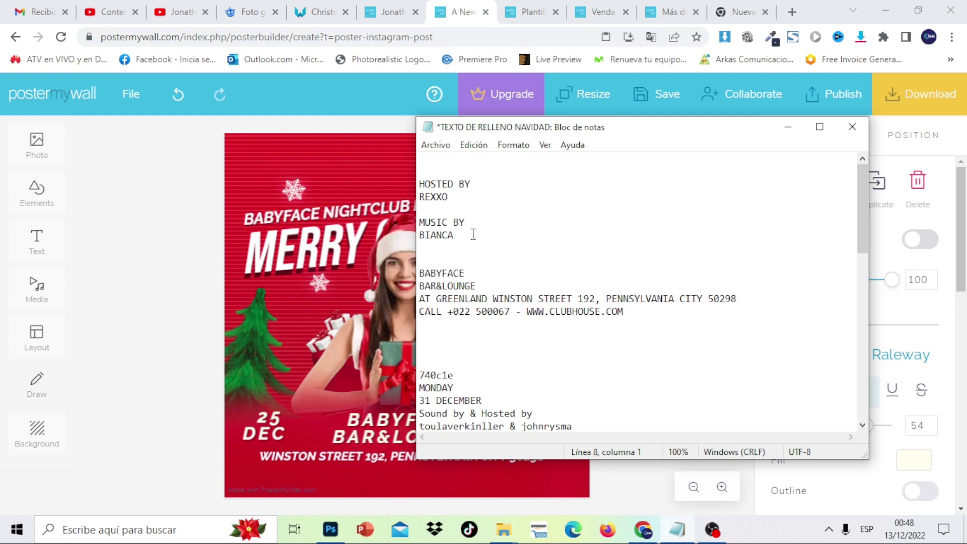
drag(473, 234, 426, 218)
right_click(422, 222)
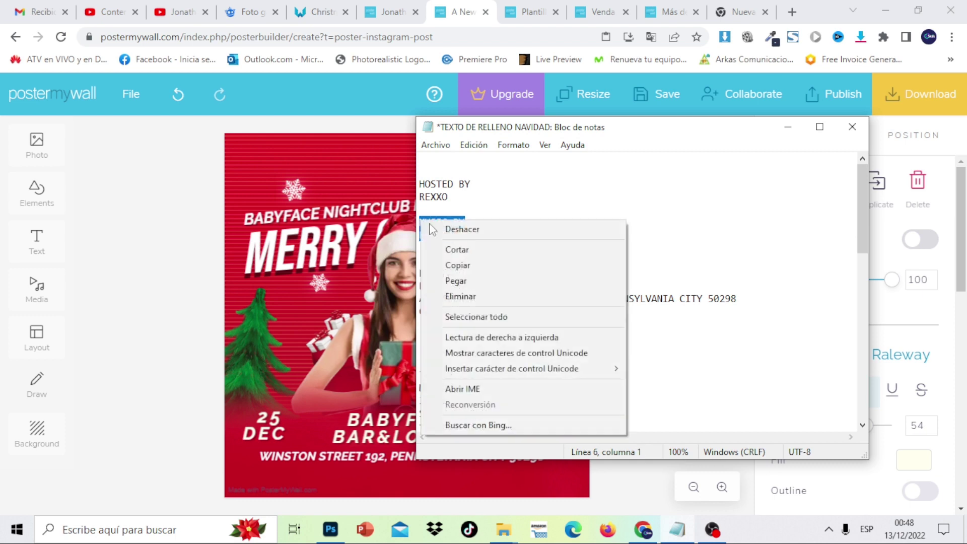
click(472, 266)
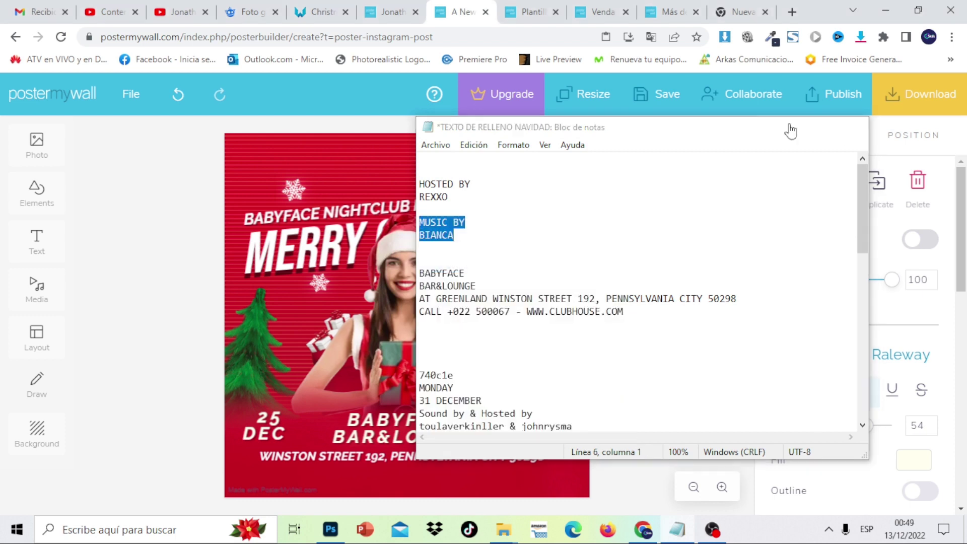
click(788, 129)
Step: Replace the date in the duplicated text with the copied "MUSIC BY" credit
click(566, 430)
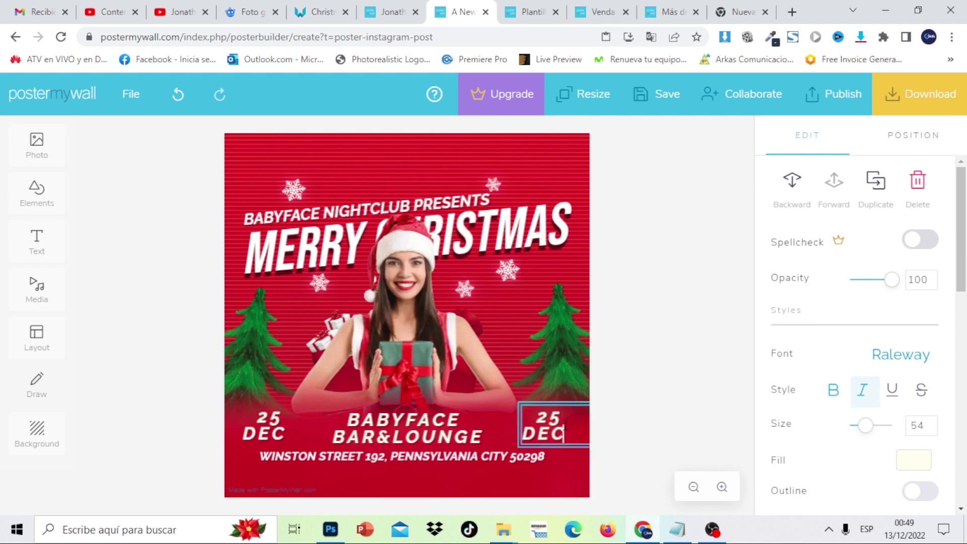
drag(565, 431, 524, 415)
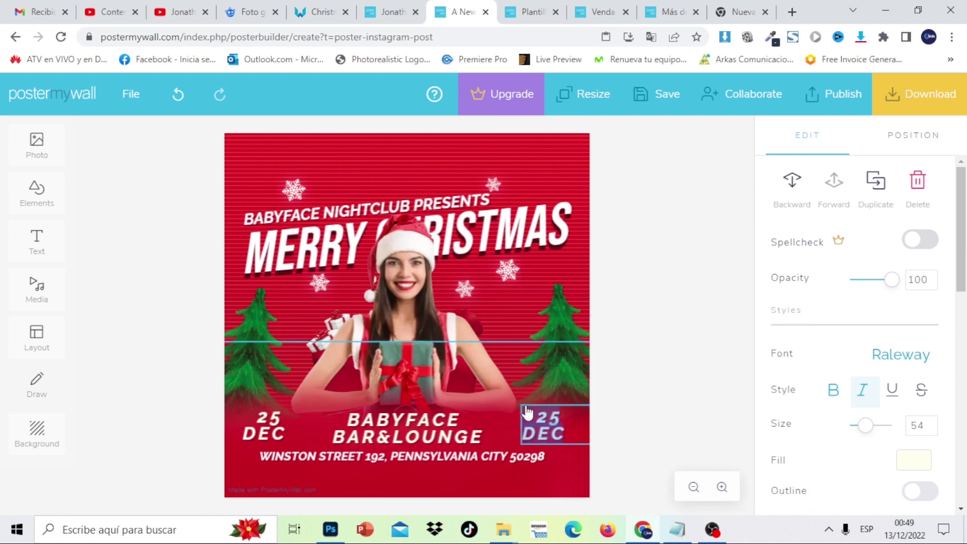
key(ctrl+v)
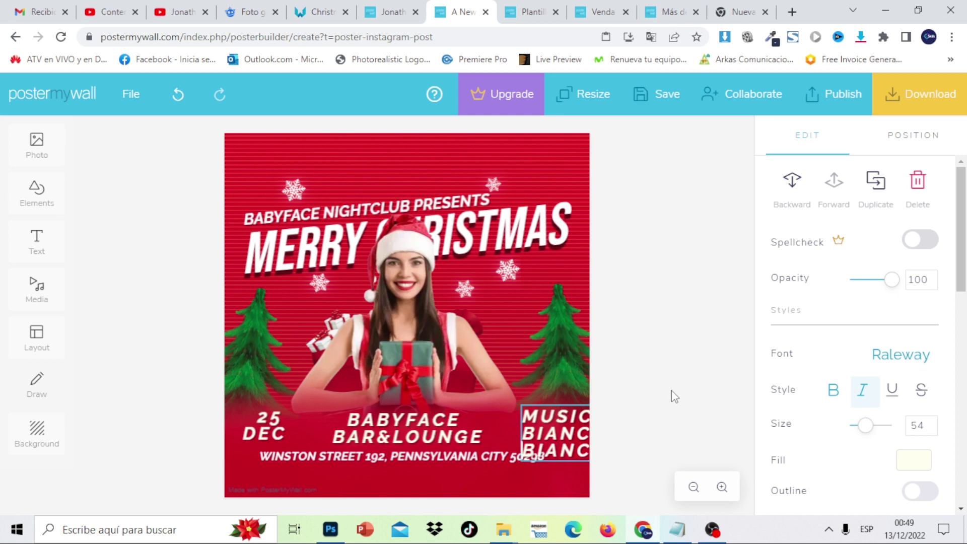
Step: Move the music credit up beside the gift box and delete its repeated second copy of the text
click(578, 438)
drag(578, 438, 489, 383)
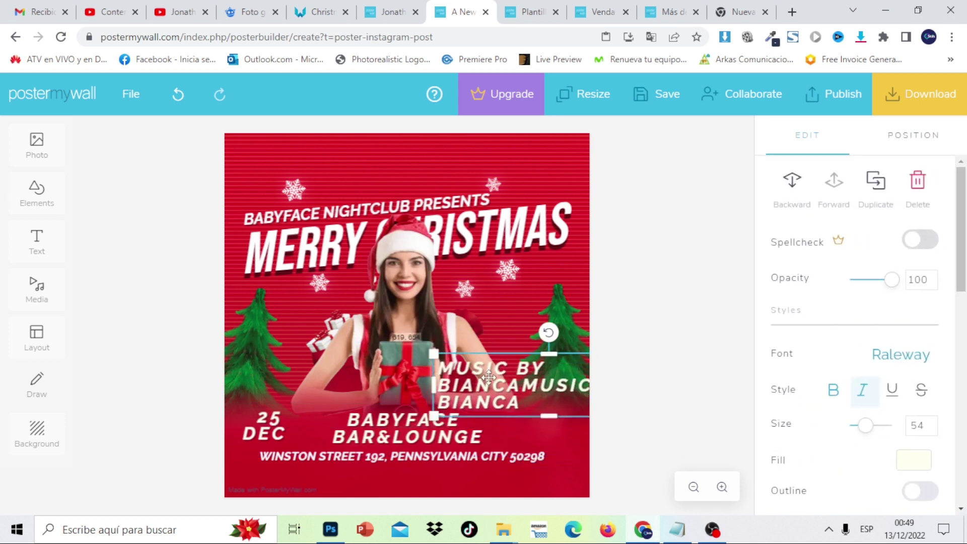
double_click(514, 388)
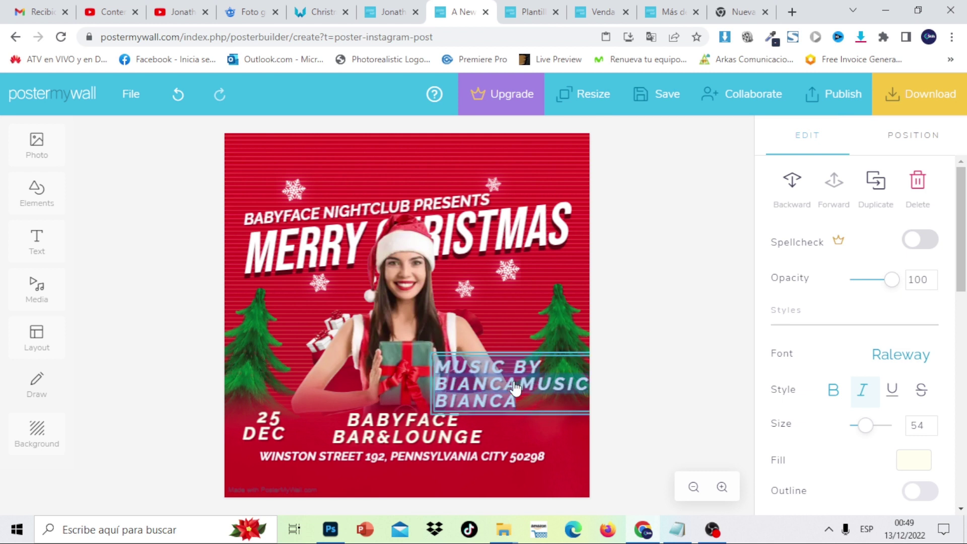
click(542, 394)
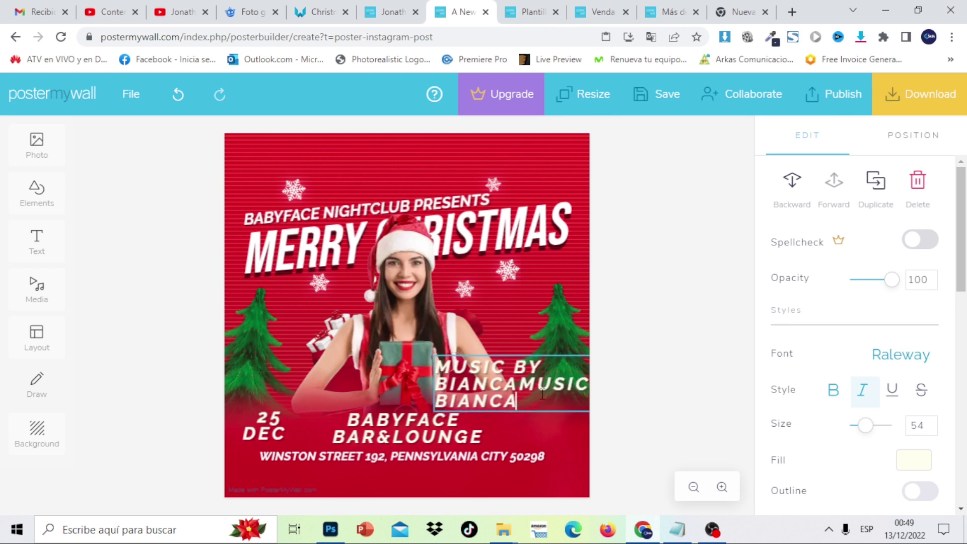
drag(542, 396, 523, 383)
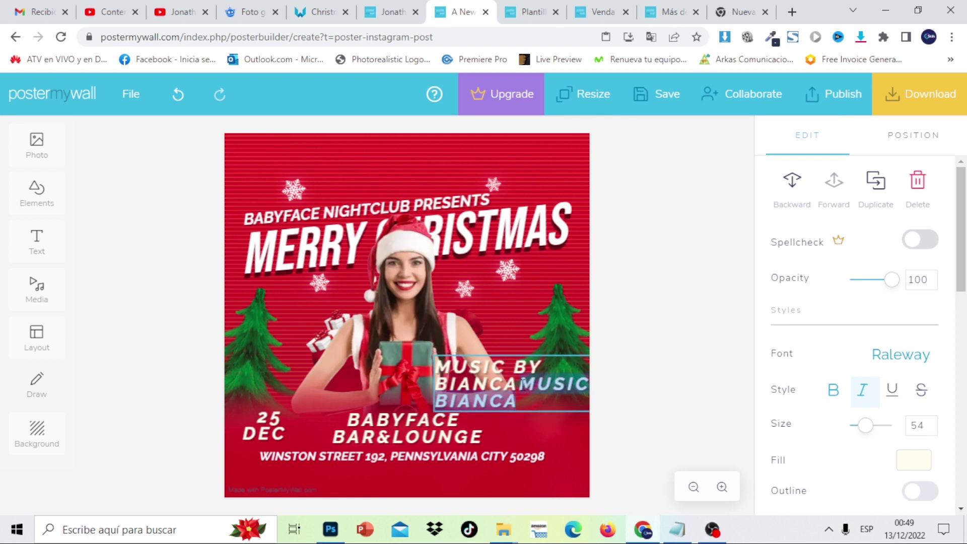
key(BackSpace)
click(689, 375)
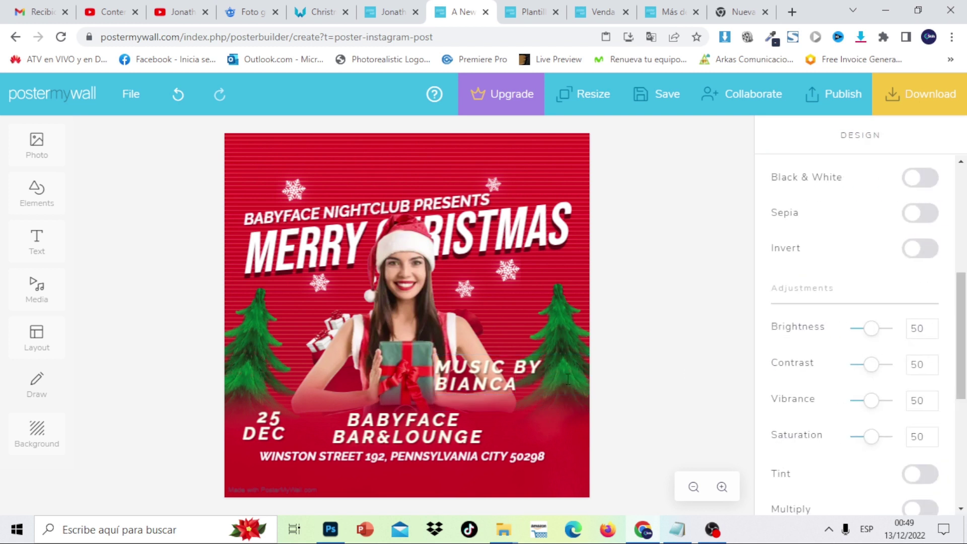
Step: Move the music credit back down to the right of the bar name and set its font size to 40
drag(501, 375, 556, 428)
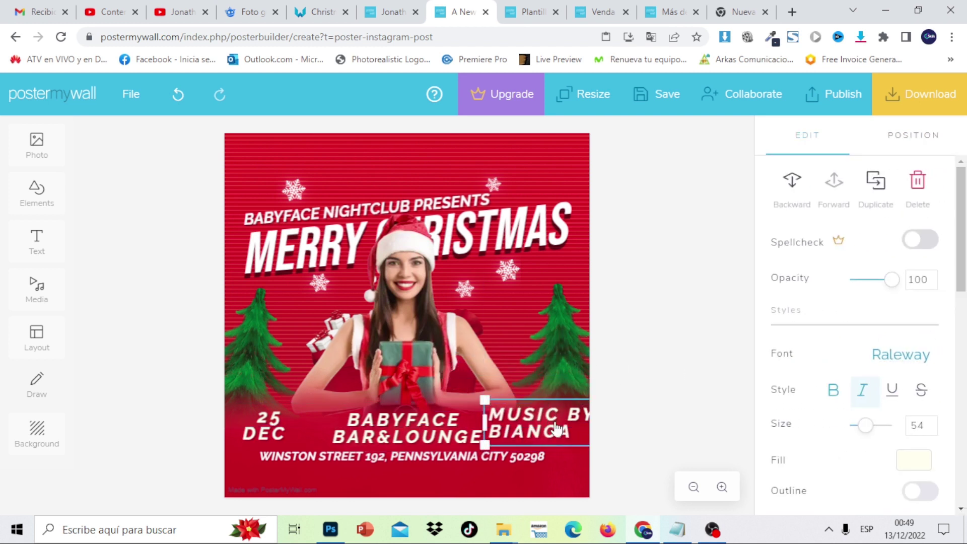
click(932, 428)
click(932, 428)
click(931, 427)
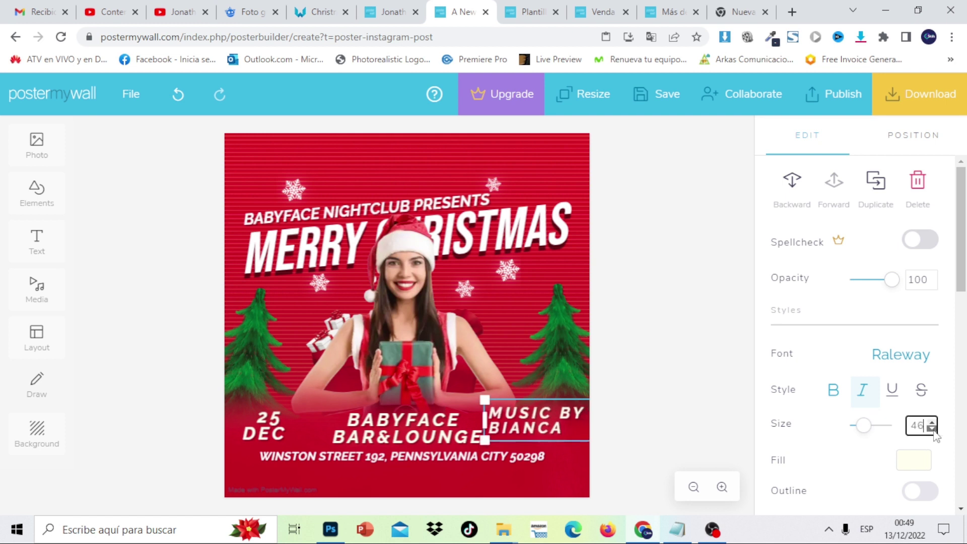
click(932, 428)
click(932, 428)
click(932, 428)
click(932, 428)
click(932, 427)
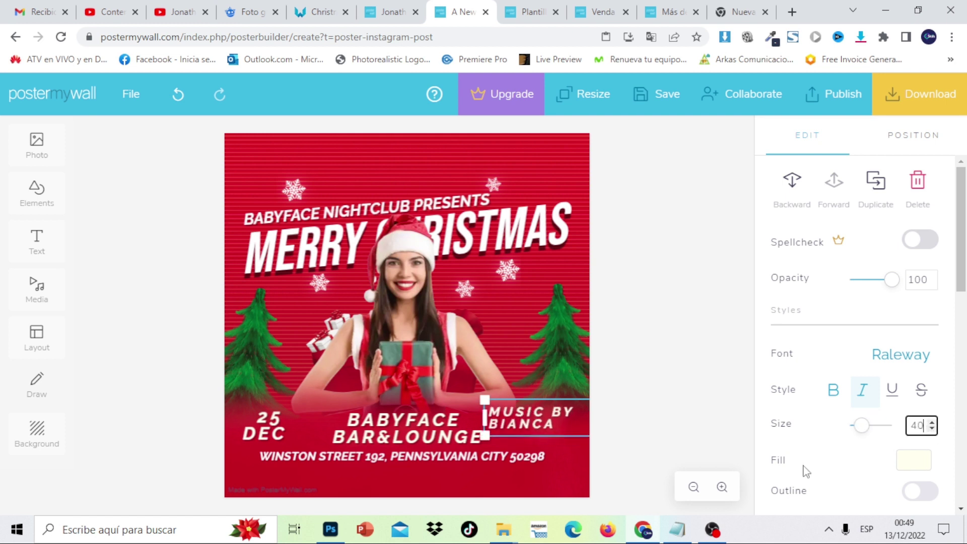
Step: Set the music credit's font size to 34 and position it between the bar name and the poster's right edge
click(697, 425)
mouse_move(556, 413)
mouse_down()
mouse_move(562, 419)
mouse_move(552, 415)
mouse_up()
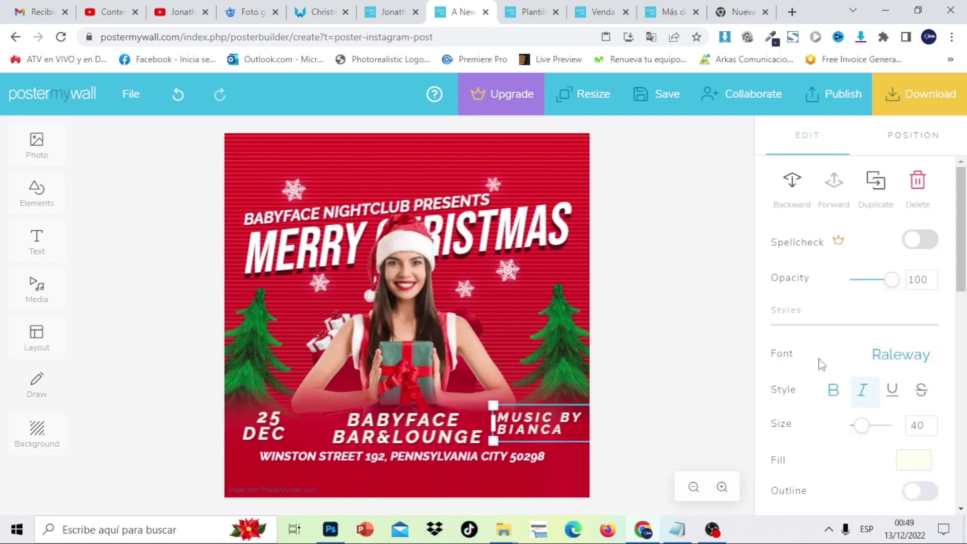
click(932, 429)
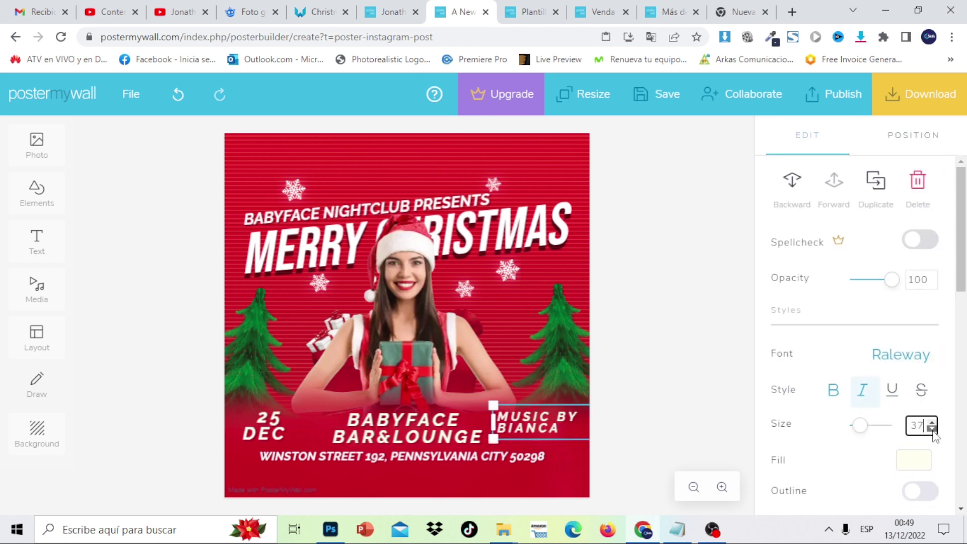
click(932, 428)
click(544, 420)
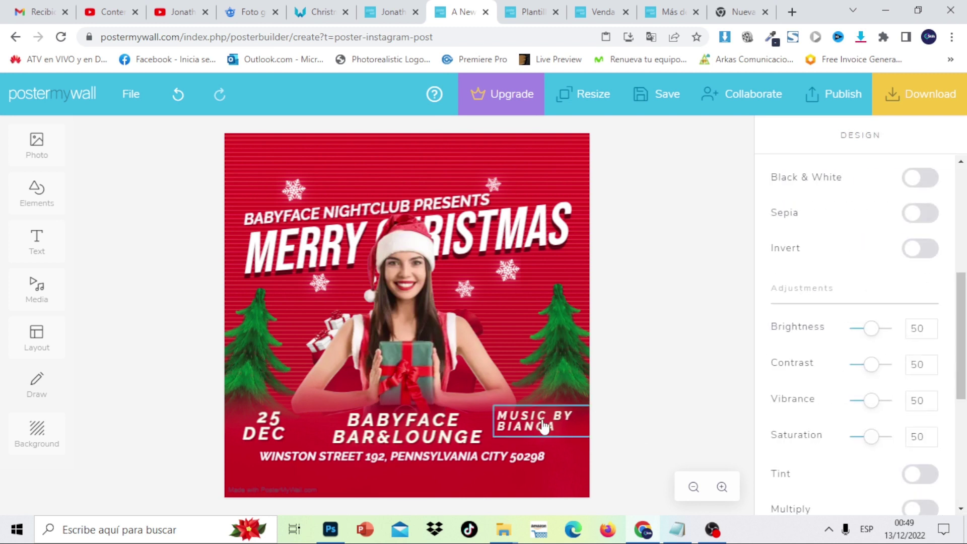
drag(528, 420, 541, 426)
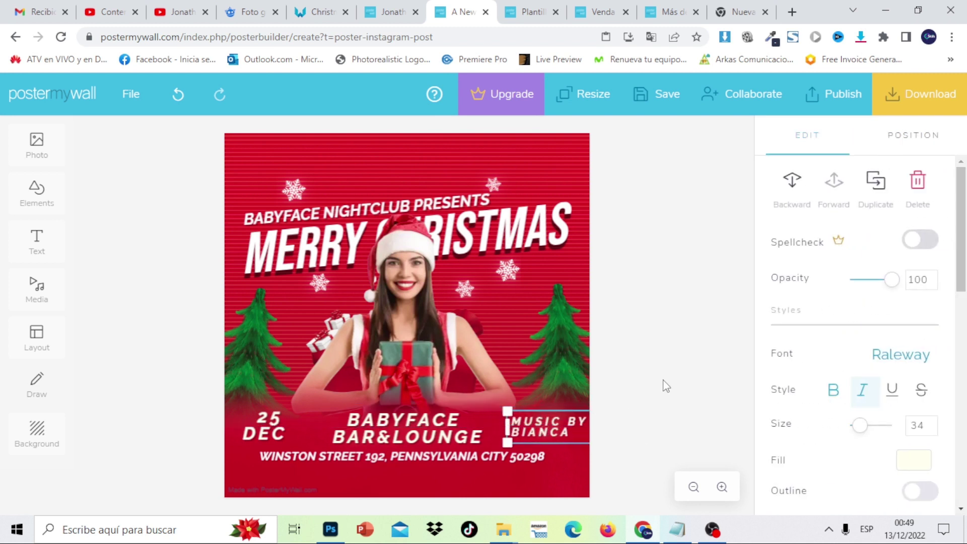
click(665, 379)
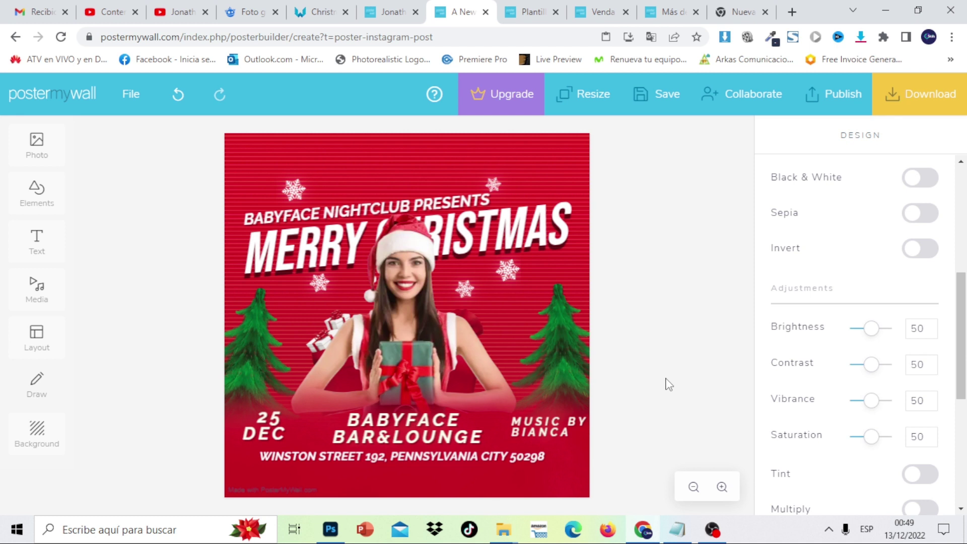
drag(552, 419, 548, 421)
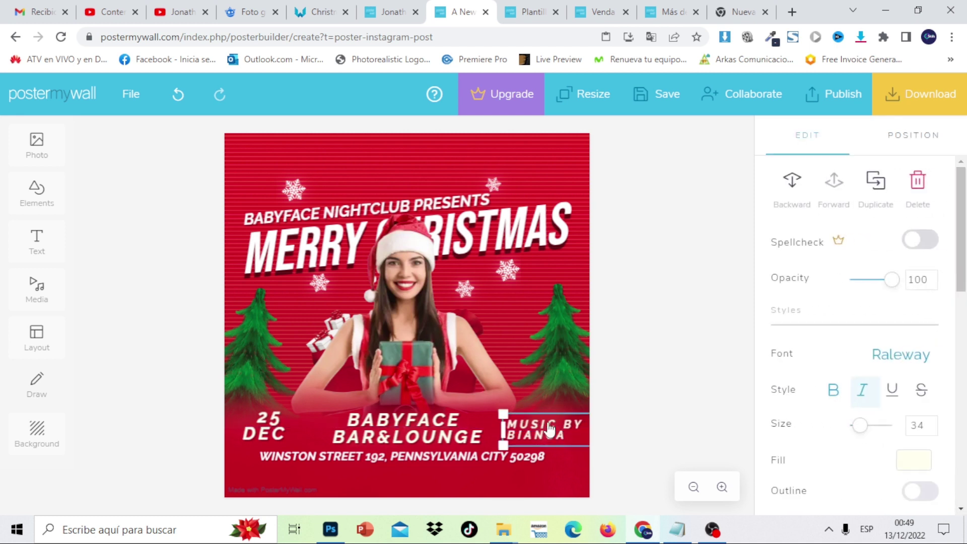
click(689, 397)
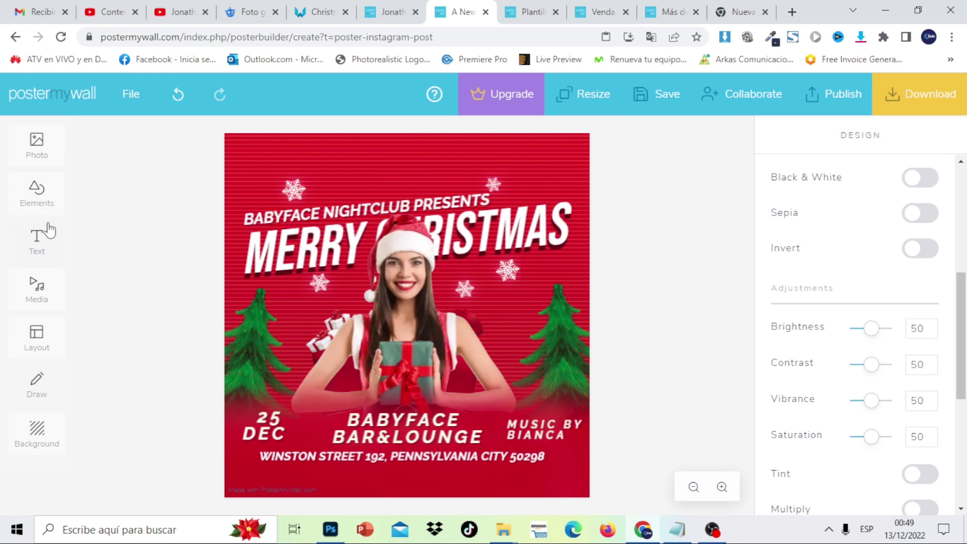
Step: Start a new fancy text and choose the Glow effect for it
click(69, 237)
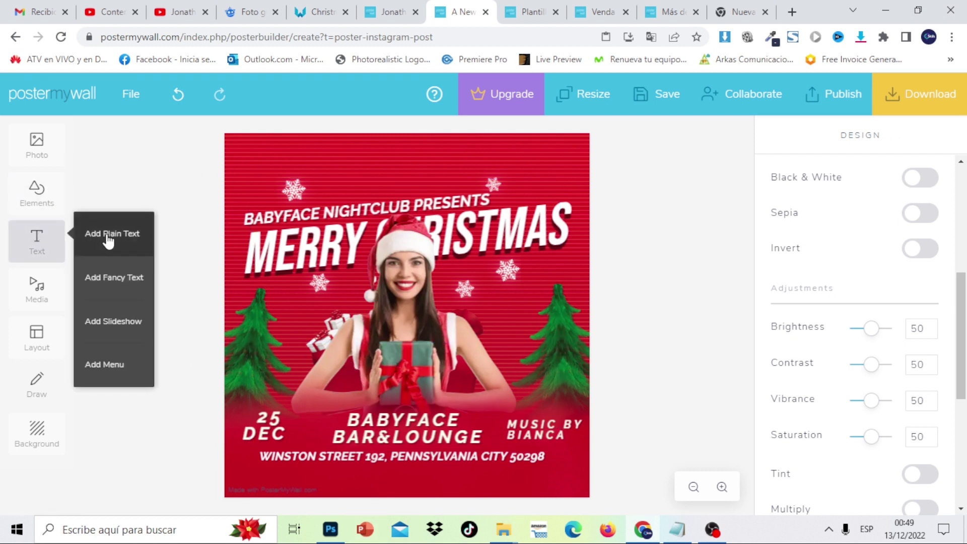
click(121, 282)
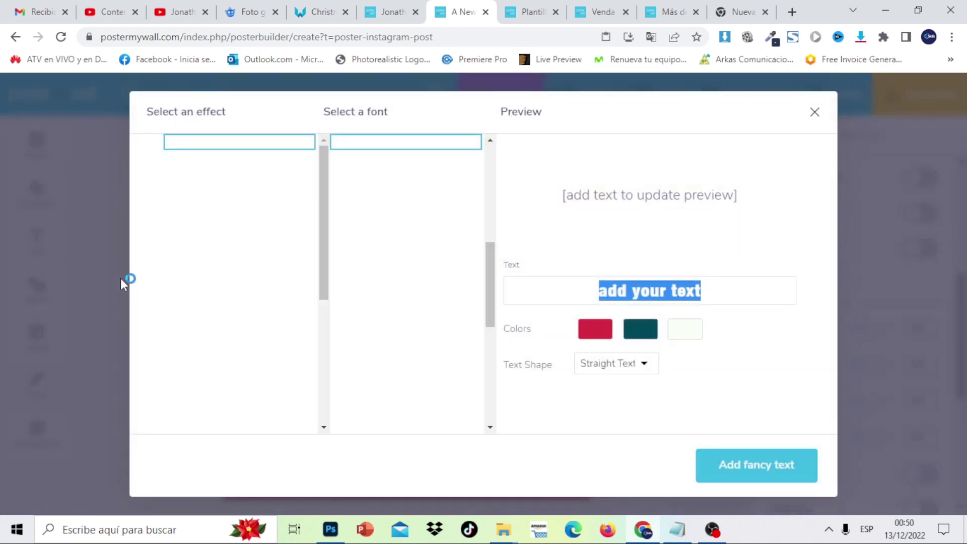
click(323, 312)
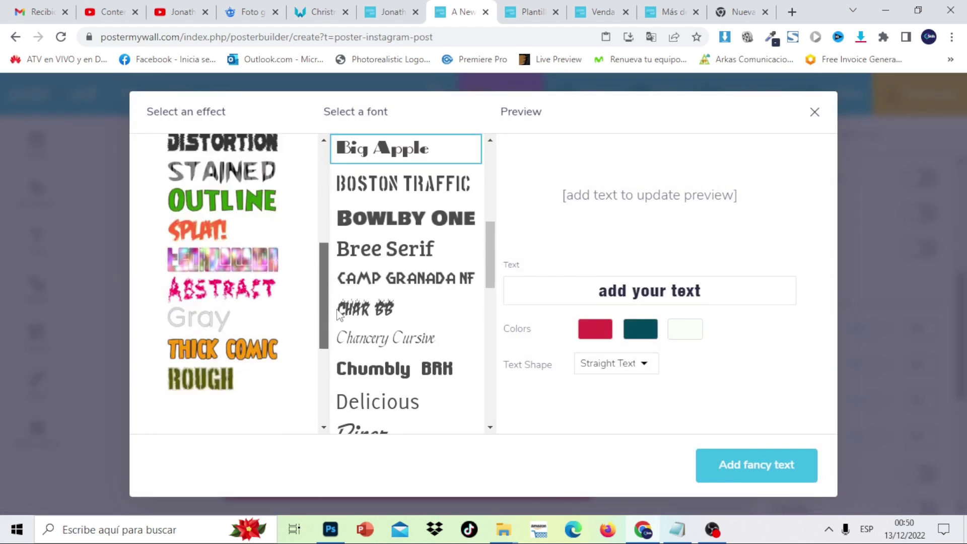
drag(338, 313, 352, 436)
scroll(212, 371, up, 4)
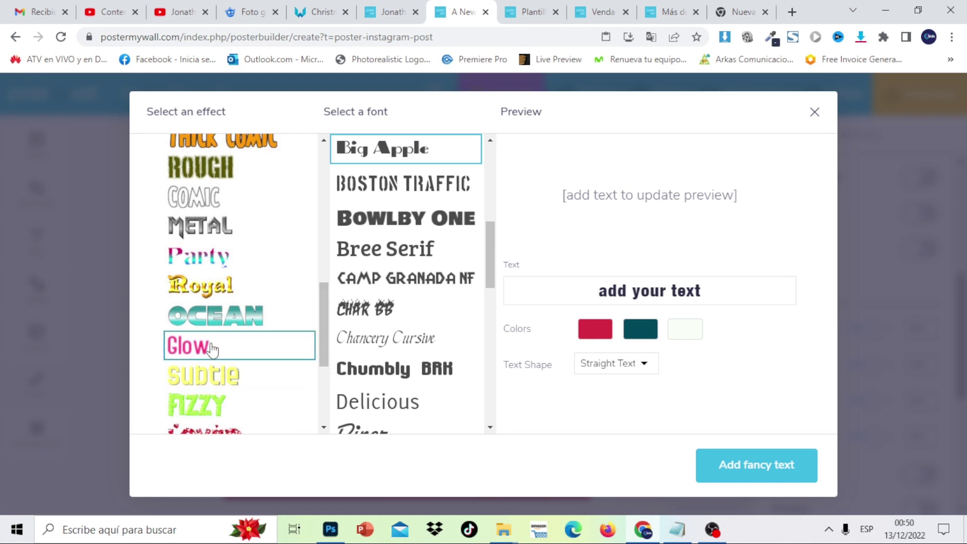
click(212, 349)
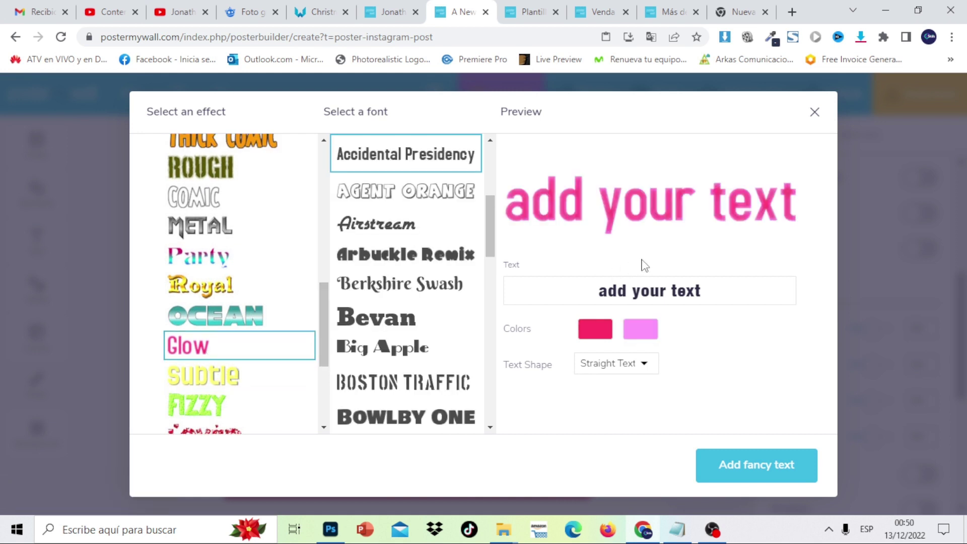
click(663, 291)
drag(714, 294, 588, 304)
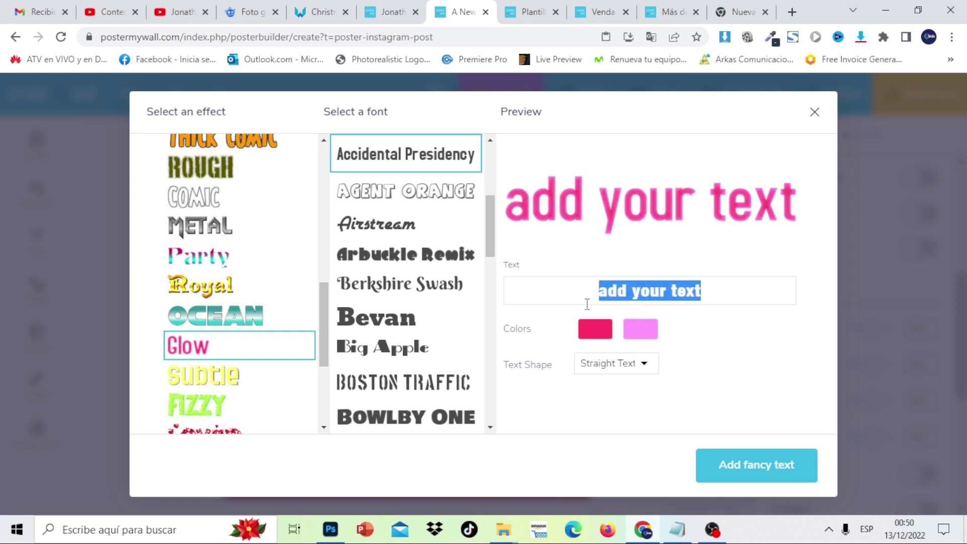
text(PAR)
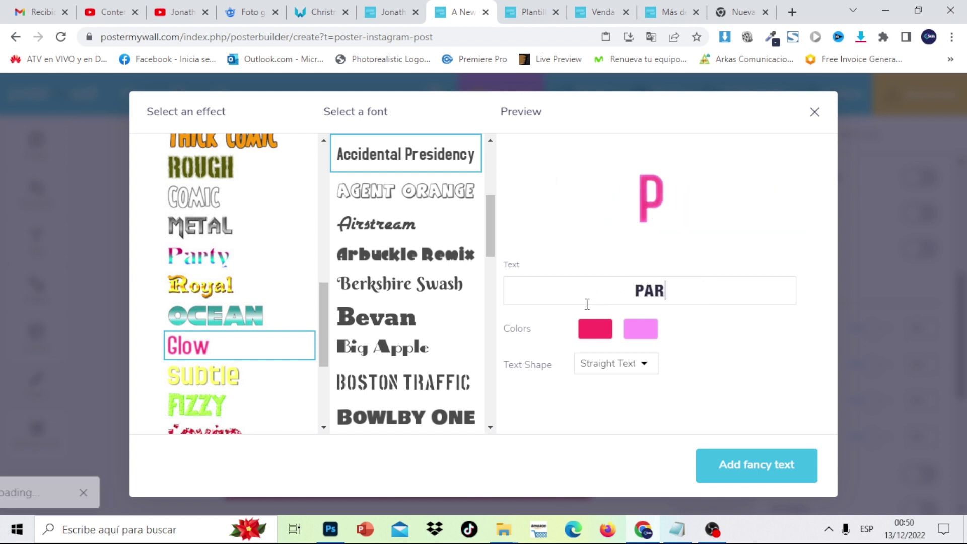
text(T)
key(BackSpace)
key(BackSpace)
key(BackSpace)
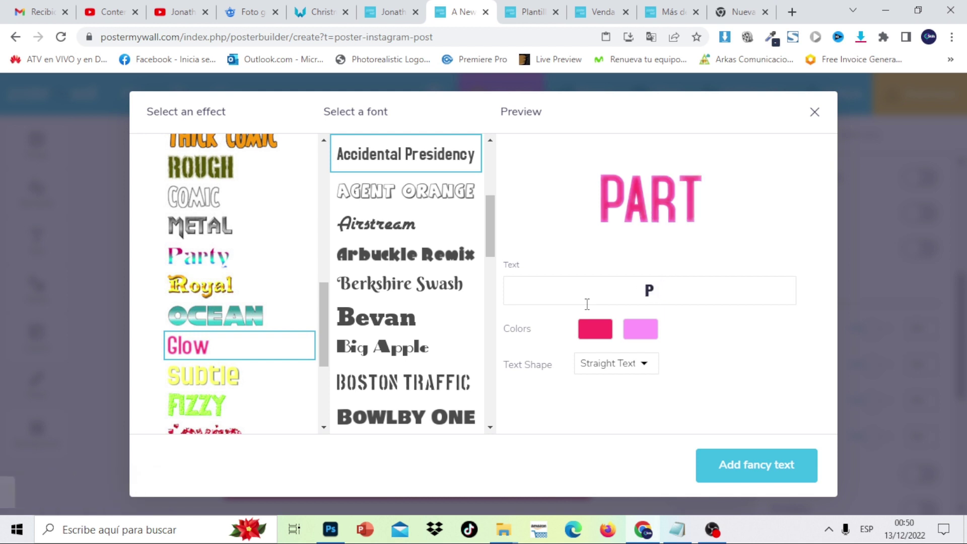
text(arty)
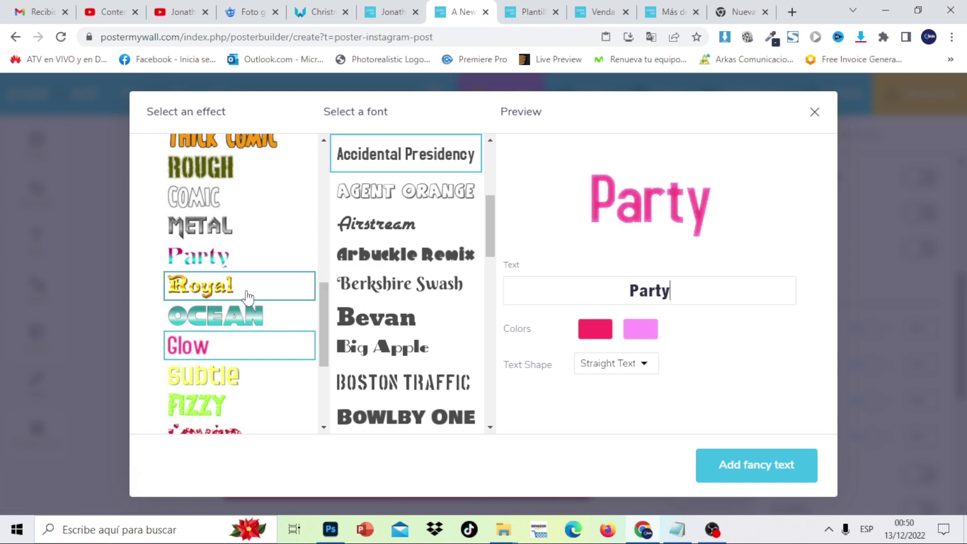
click(441, 288)
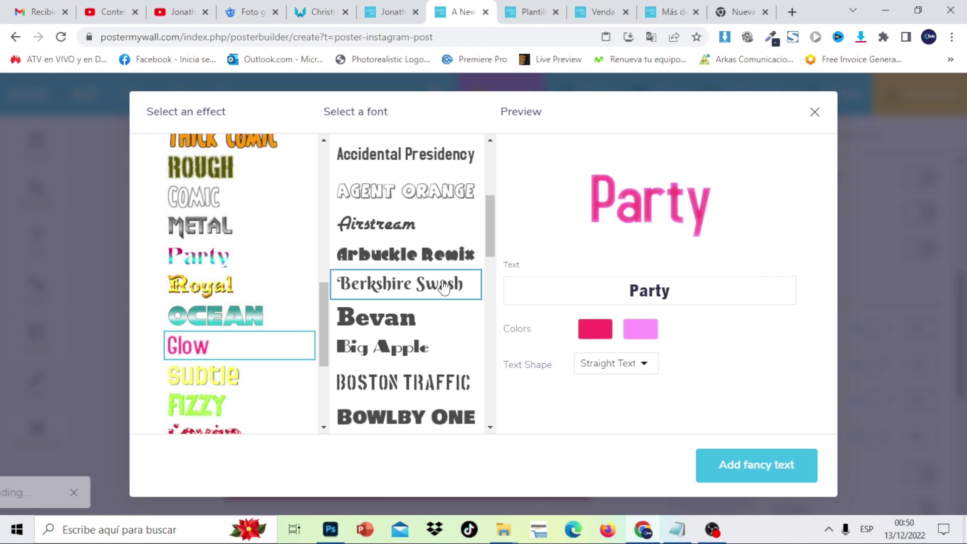
click(588, 334)
click(648, 349)
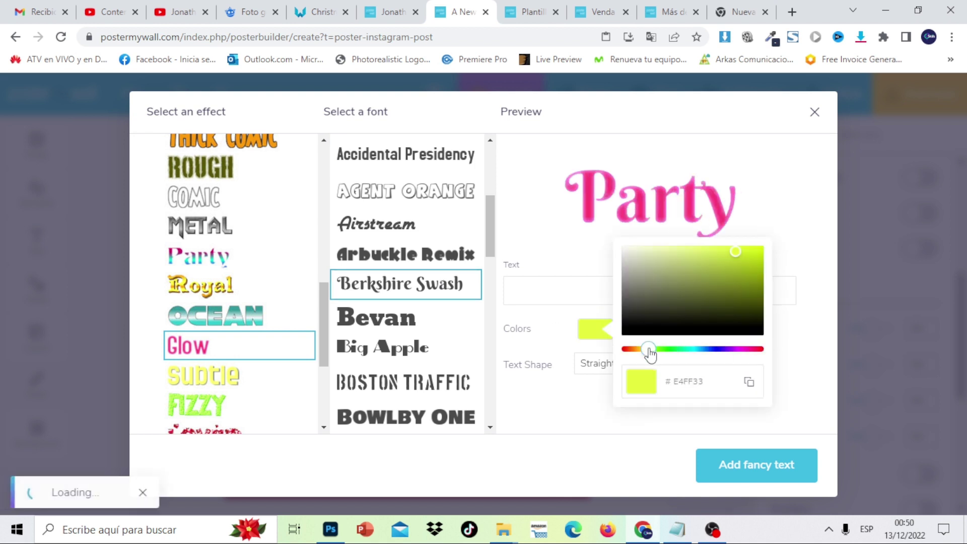
click(808, 301)
click(638, 336)
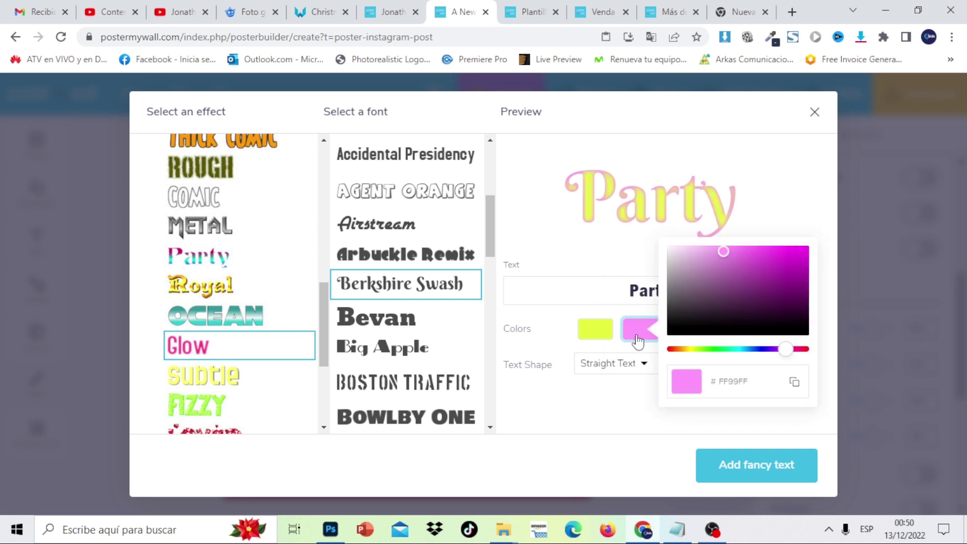
click(597, 330)
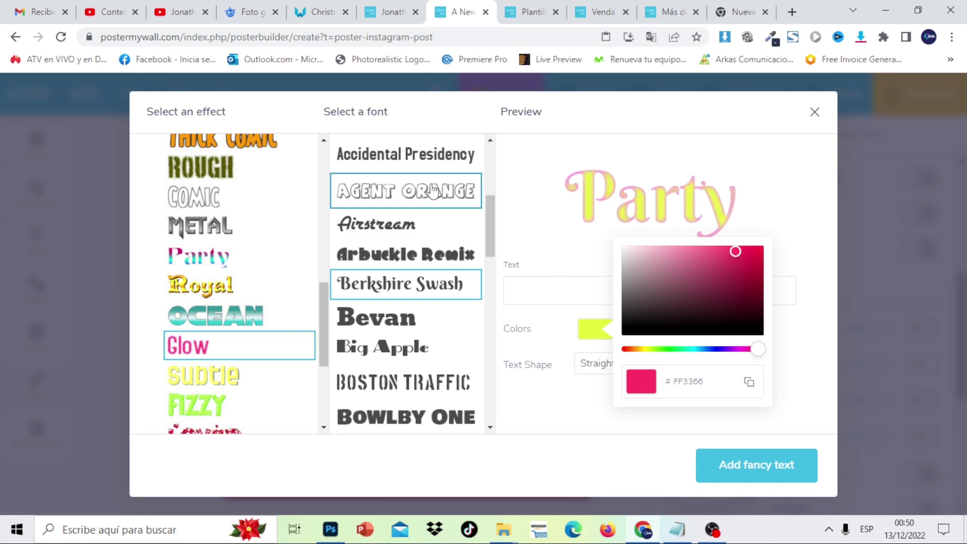
click(432, 192)
click(403, 317)
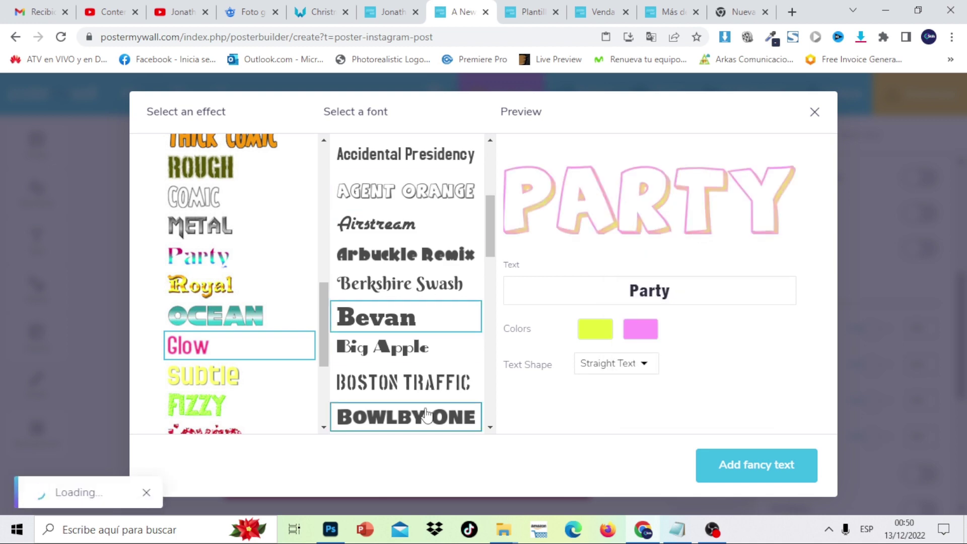
click(403, 284)
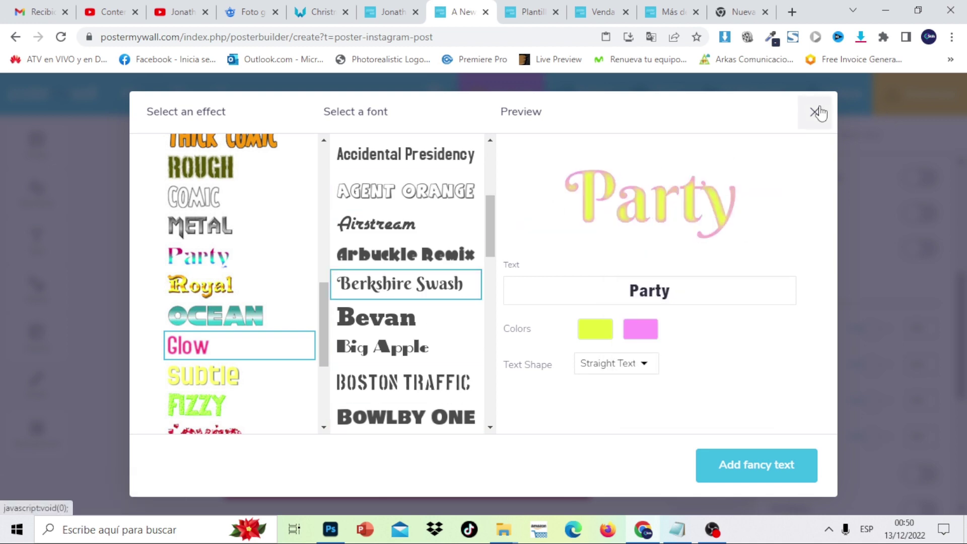
click(816, 111)
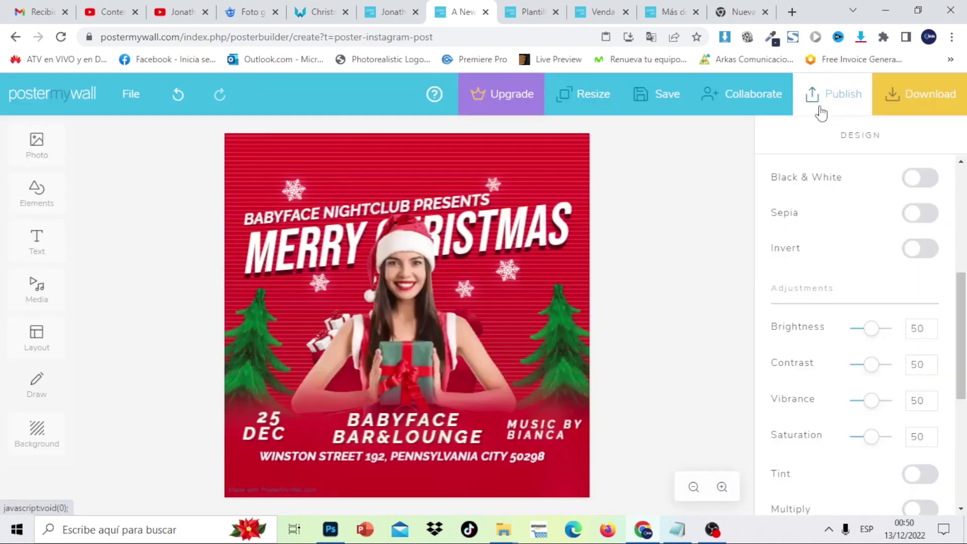
Step: Add the glowing yellow "party" lettering image from the saved photos to the poster
click(36, 161)
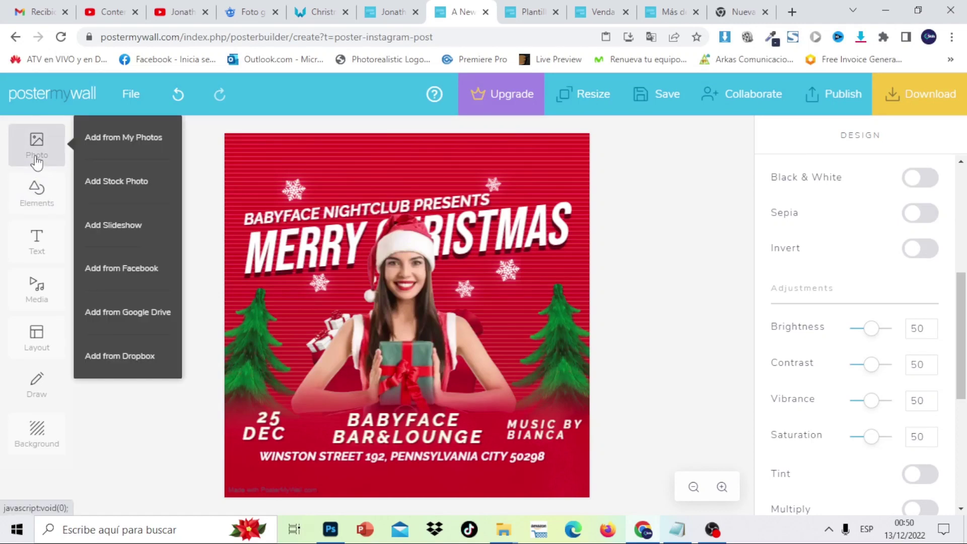
click(115, 159)
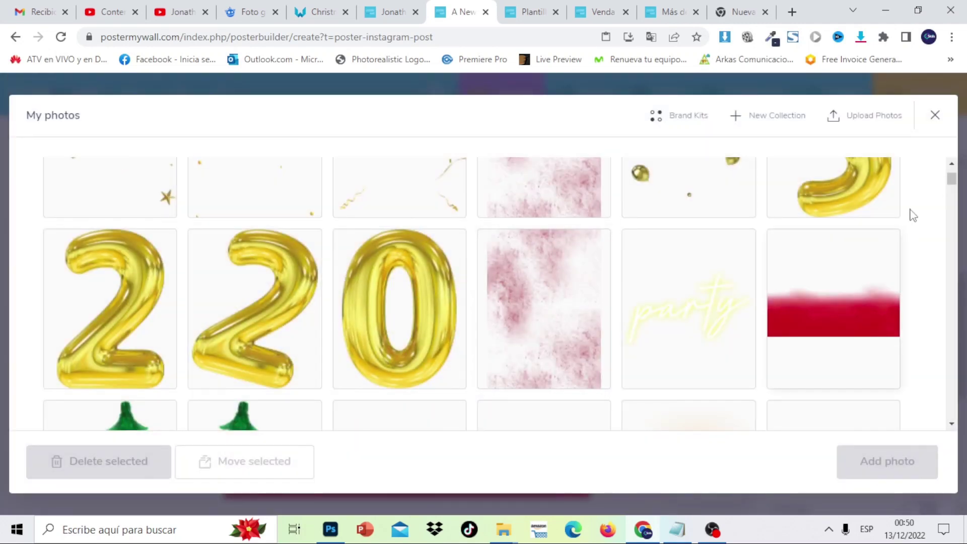
click(689, 339)
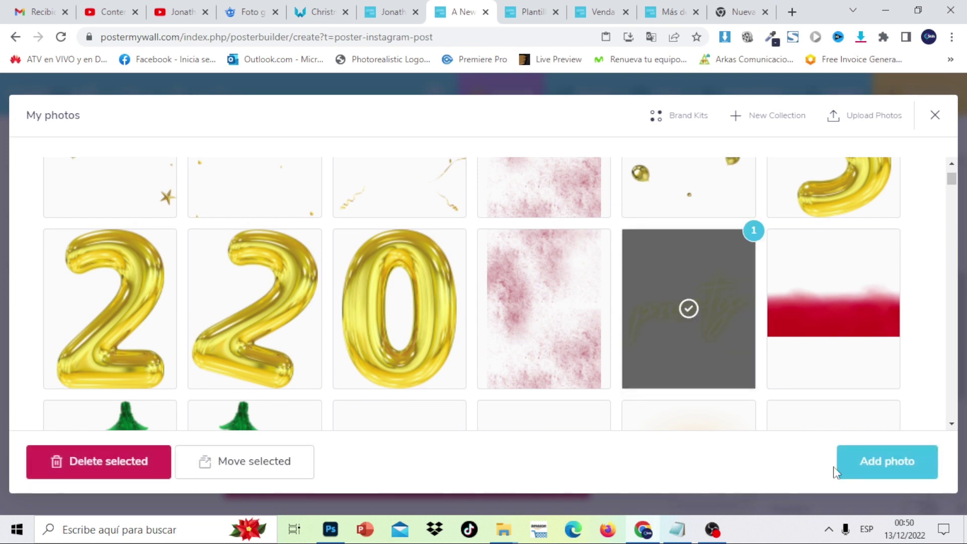
click(869, 468)
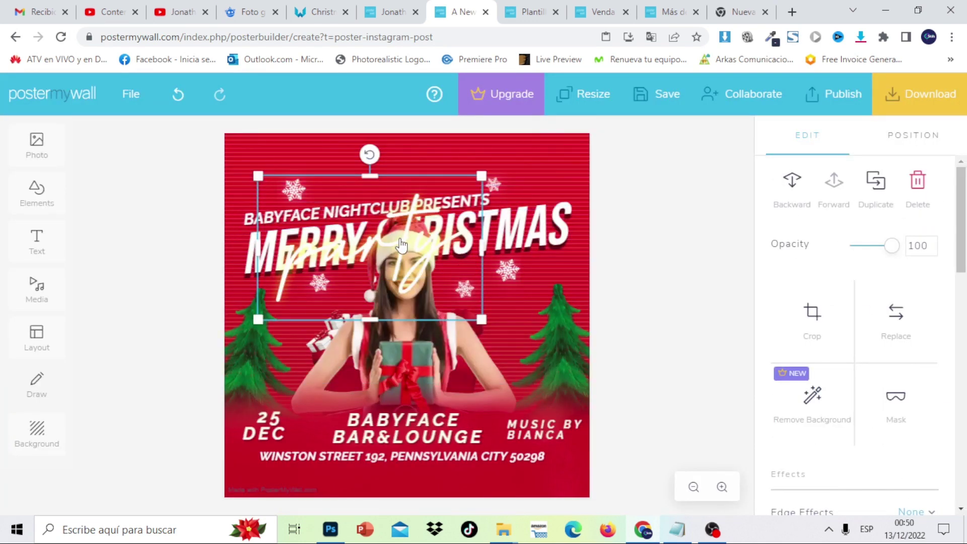
Step: Shrink the "party" lettering to about the bar name's width and place it over the gift box, just above the bar name
drag(401, 245, 445, 370)
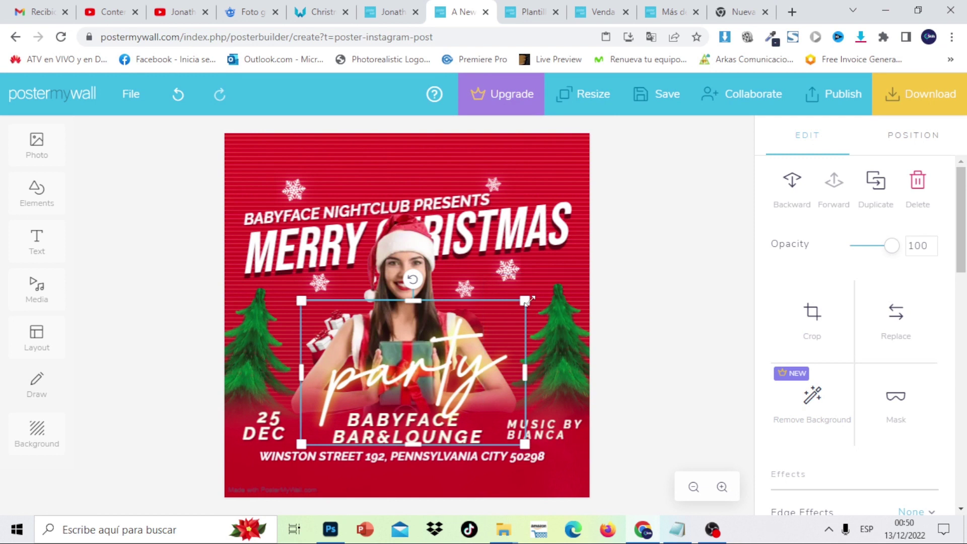
drag(498, 316, 416, 369)
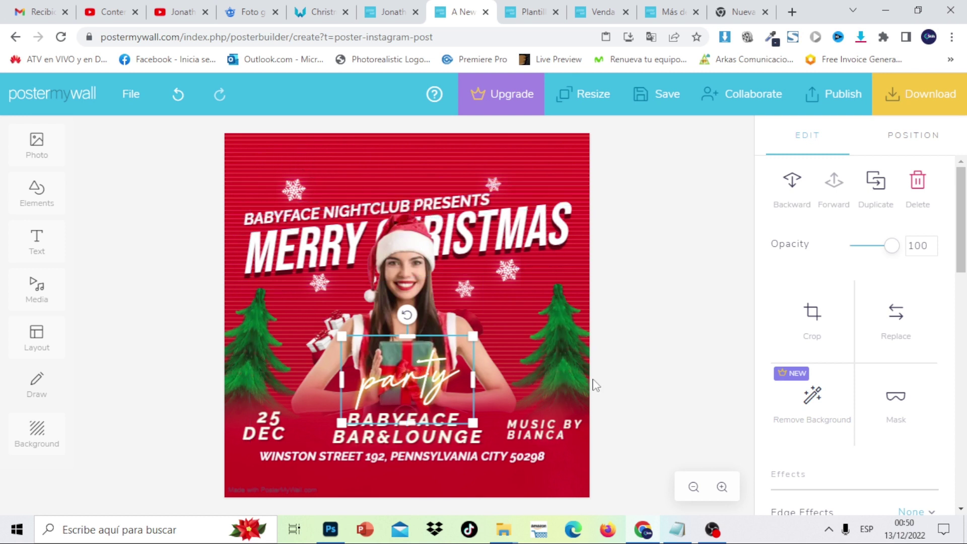
click(686, 395)
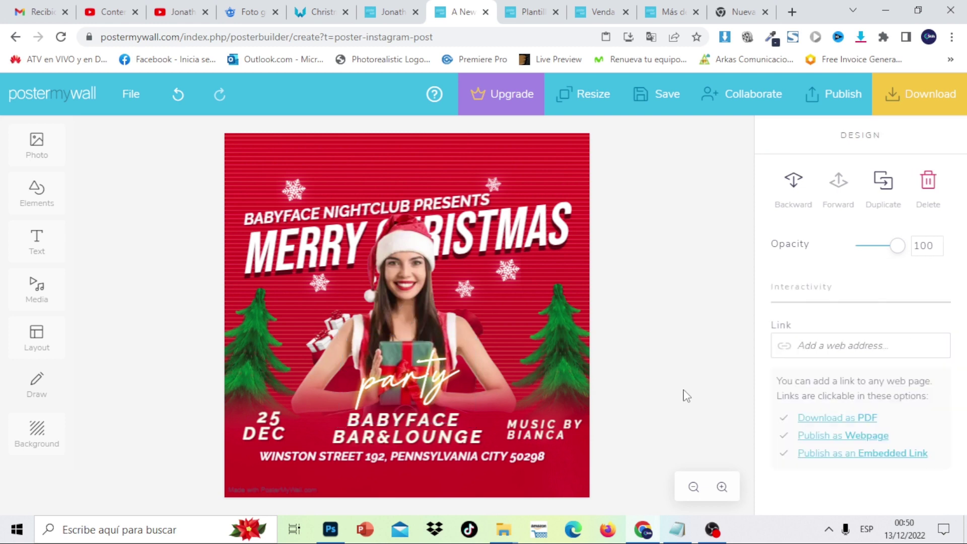
click(691, 524)
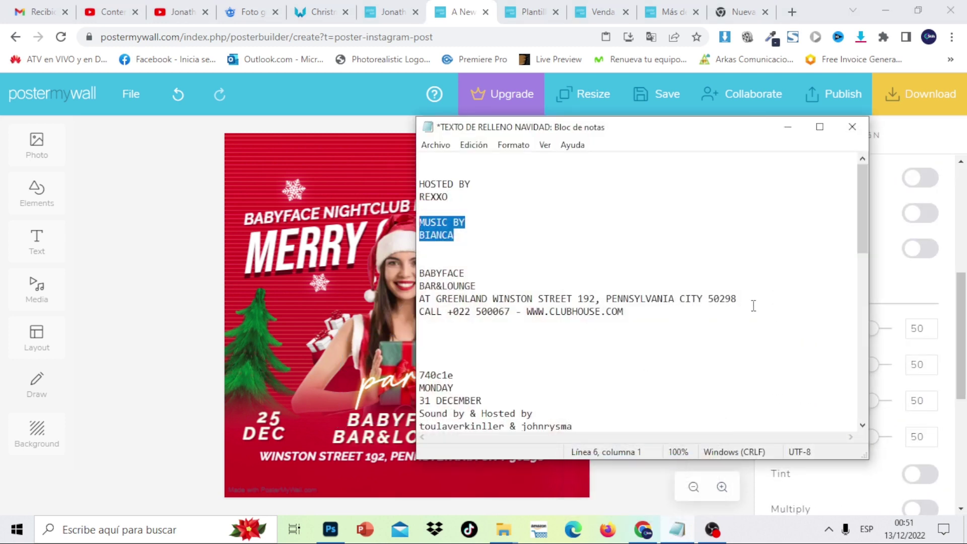
drag(659, 312, 431, 310)
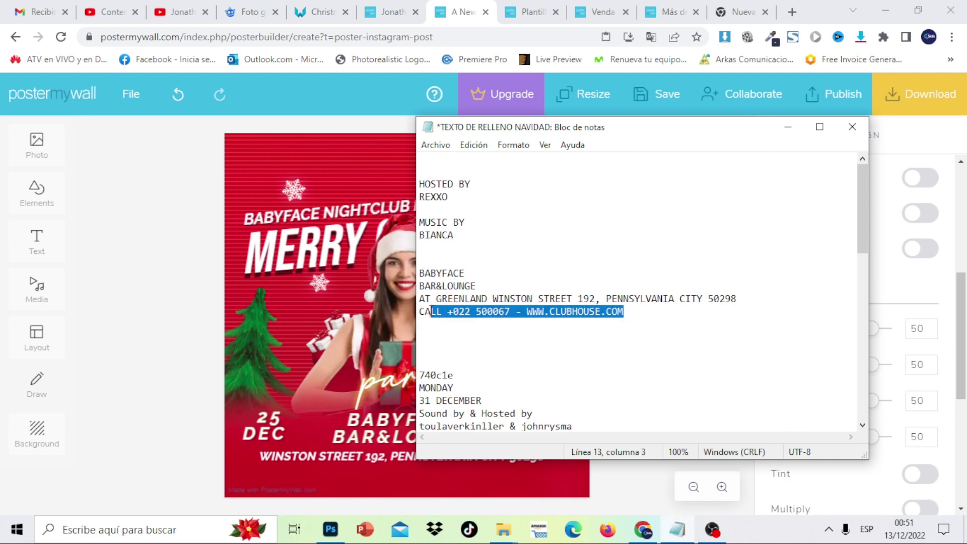
right_click(420, 312)
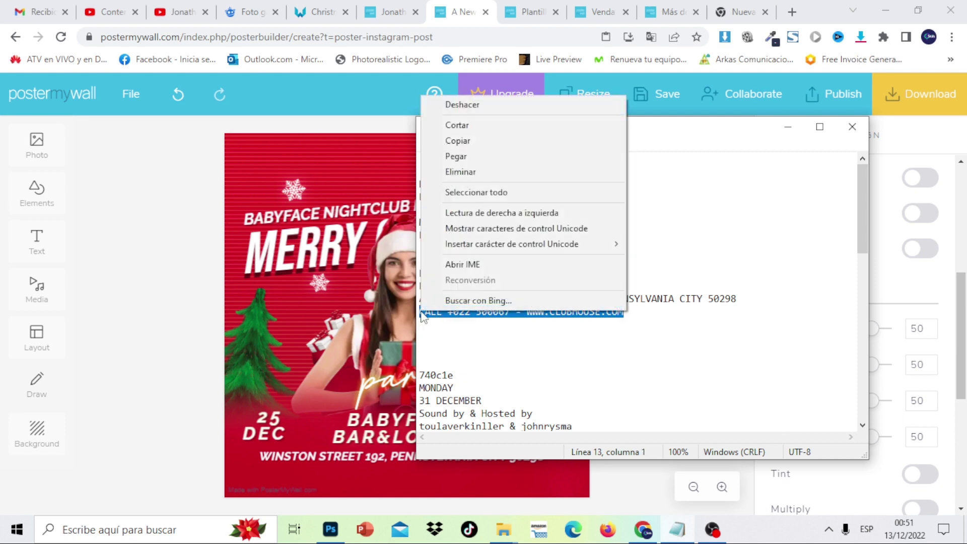
click(491, 141)
click(788, 127)
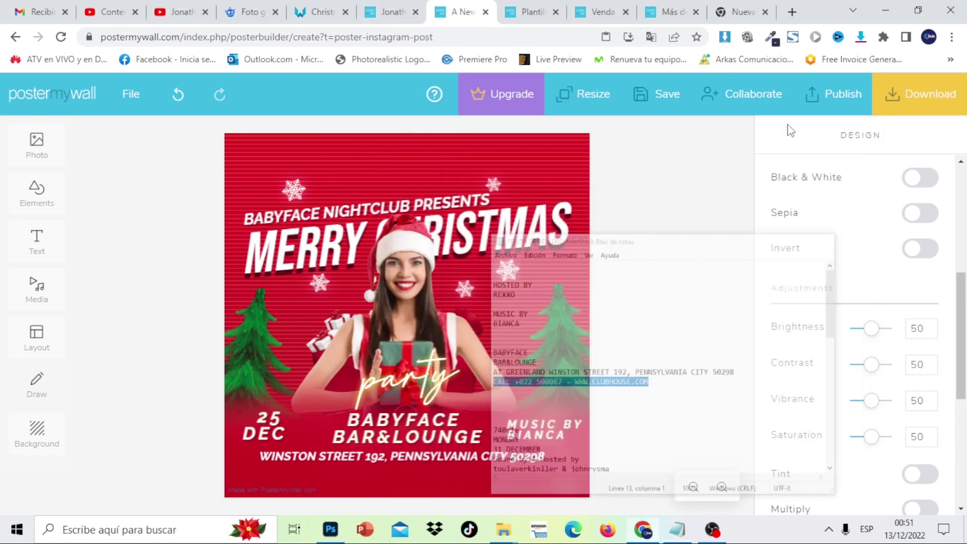
Step: Duplicate the poster's address line, place the copy directly below it and replace its text with the copied contact line
click(397, 461)
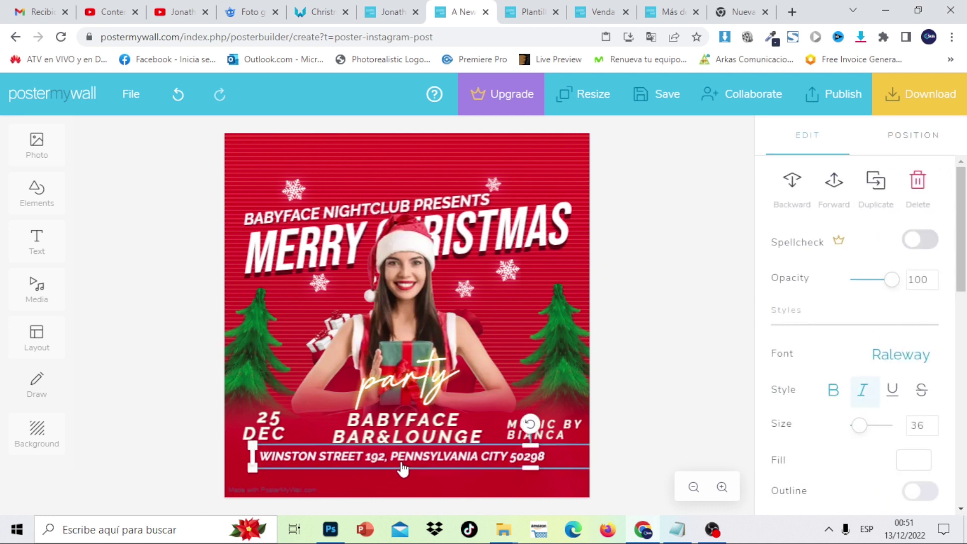
click(874, 181)
drag(487, 460, 485, 471)
click(484, 471)
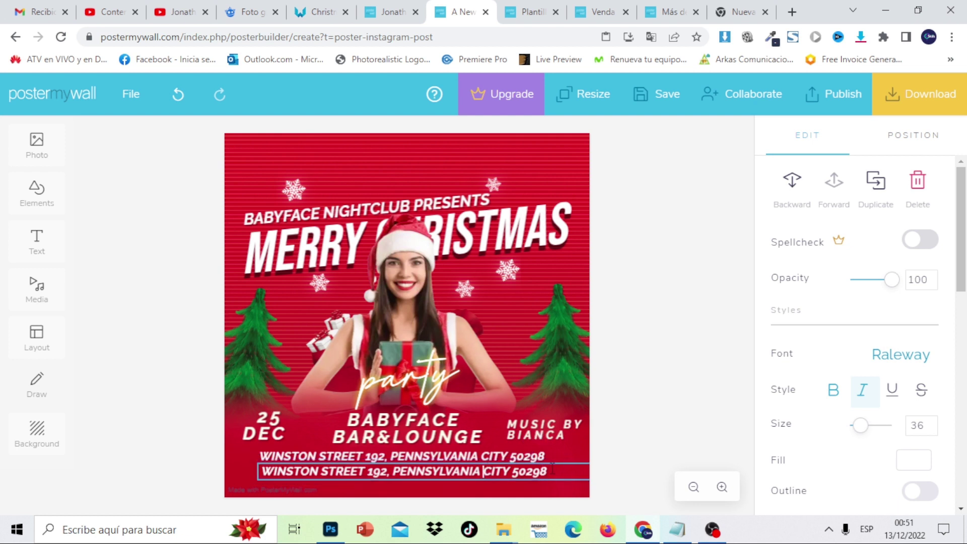
key(ctrl+a)
key(ctrl+v)
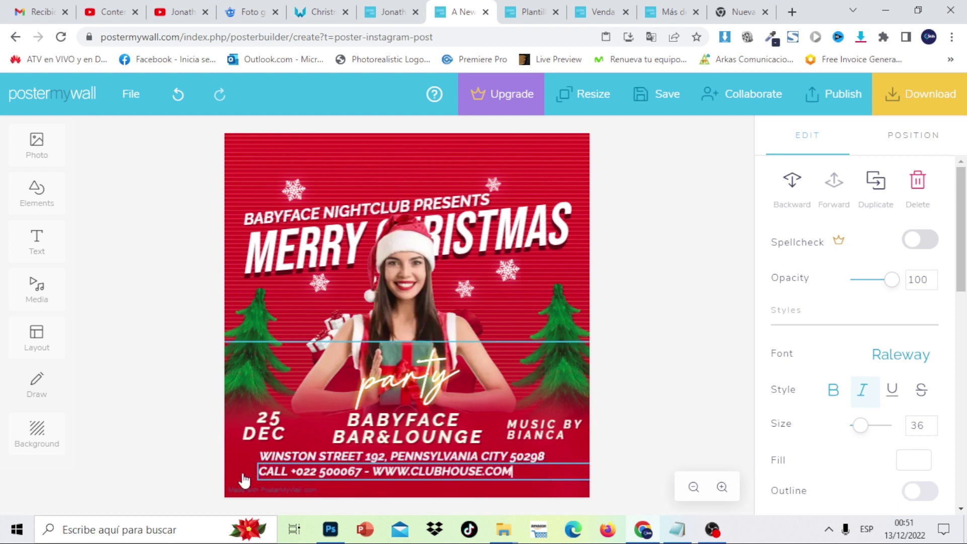
key(ctrl+v)
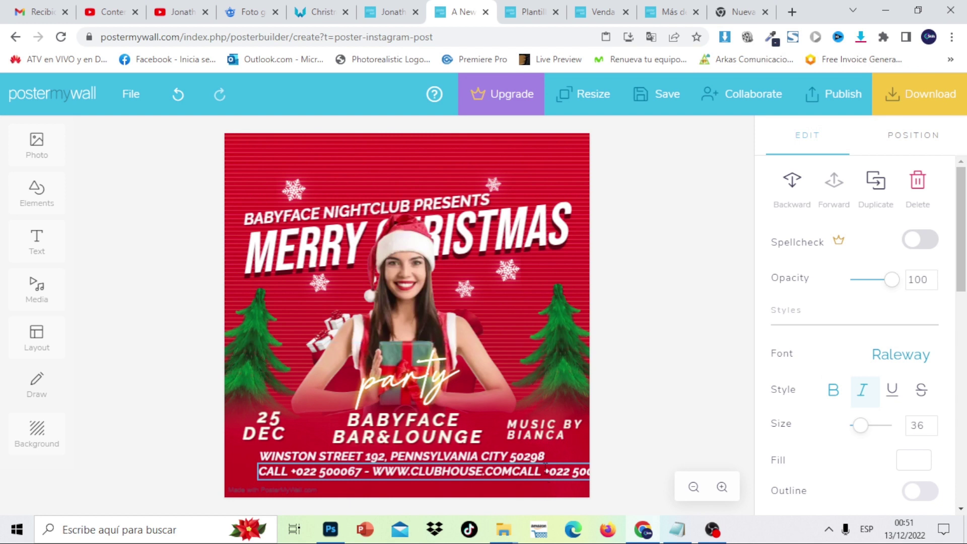
Step: Shift the contact line to reach its end and delete the repeated second copy of its text
click(651, 472)
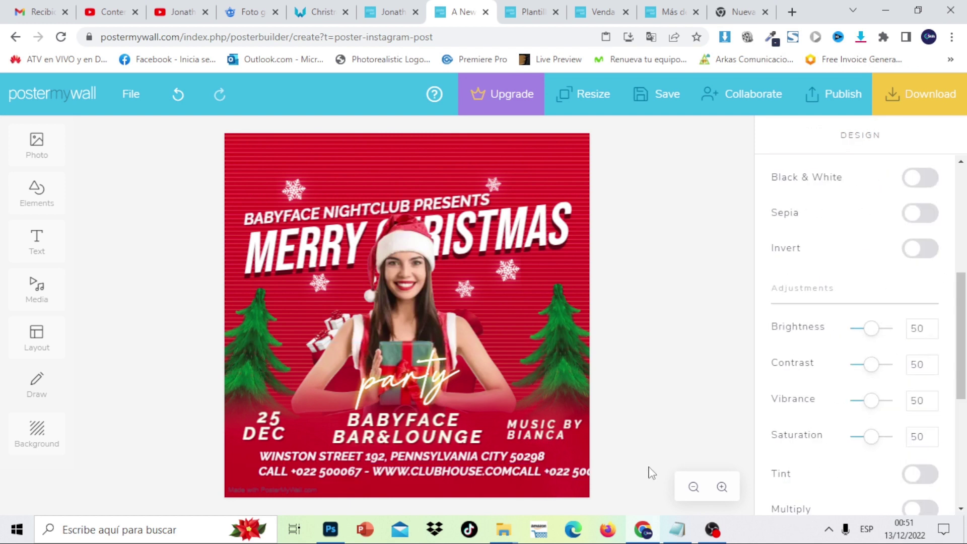
drag(650, 472, 373, 486)
click(507, 485)
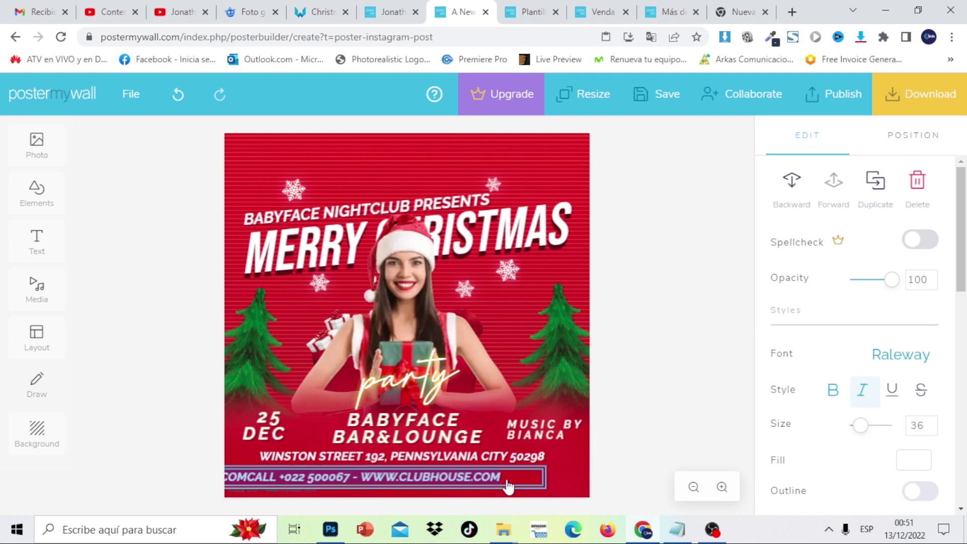
drag(502, 477, 304, 475)
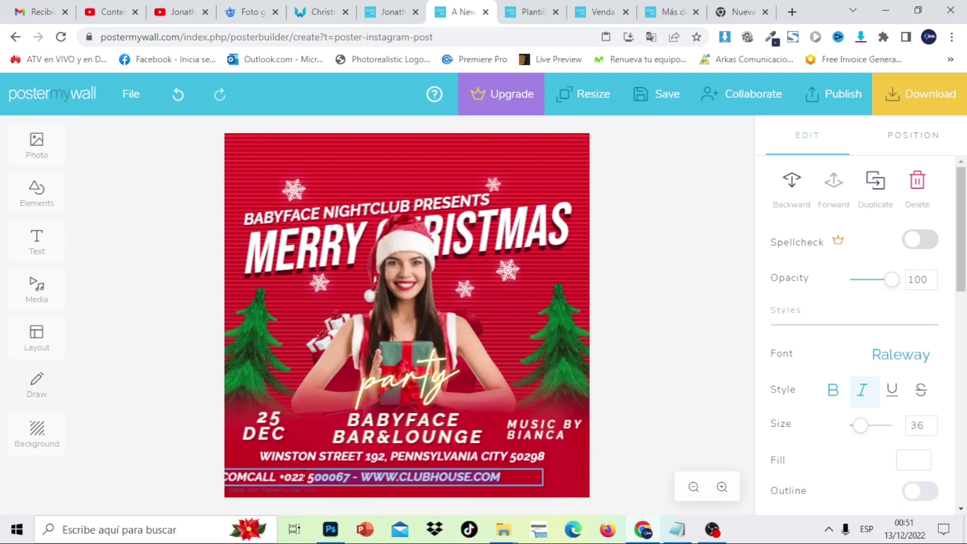
key(BackSpace)
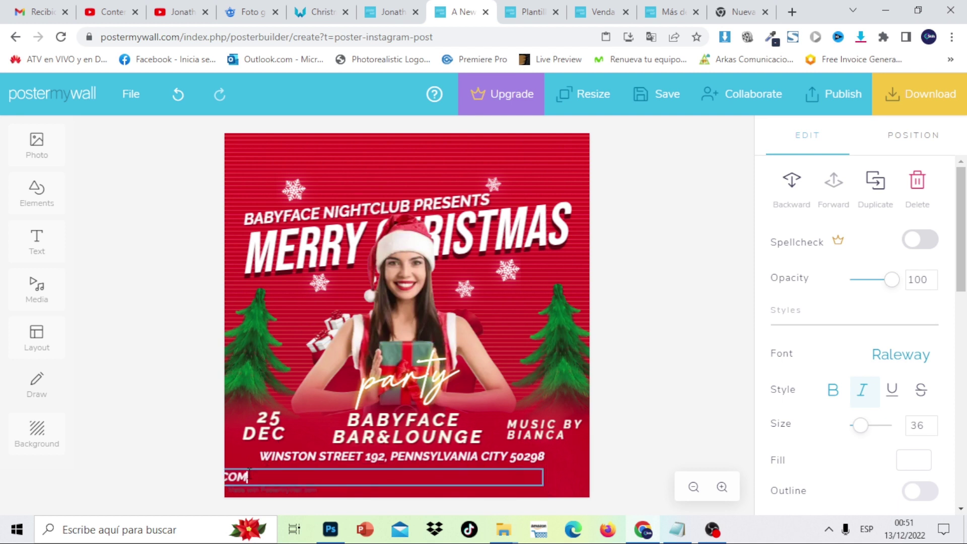
click(345, 479)
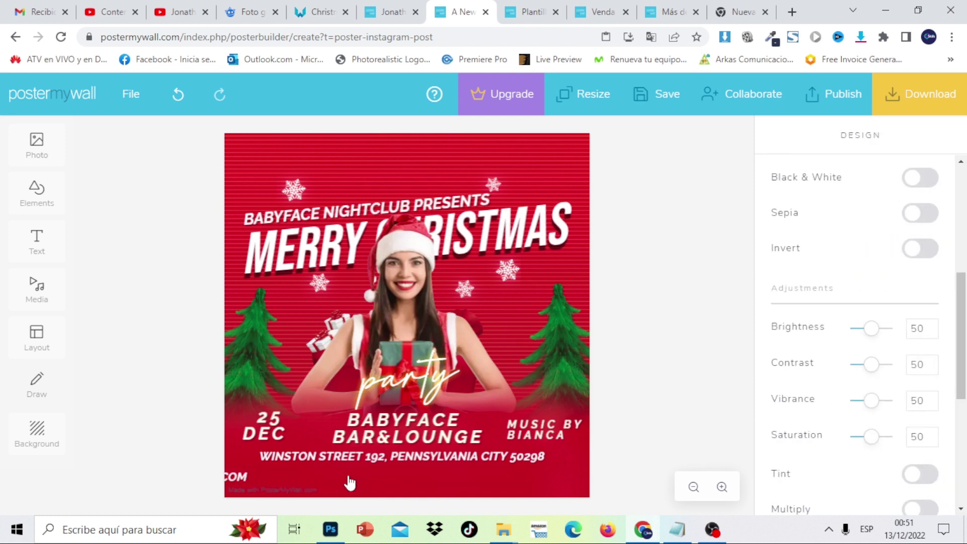
Step: Set the contact line's font size to 33 and center it directly beneath the address line
click(252, 479)
drag(252, 479, 524, 468)
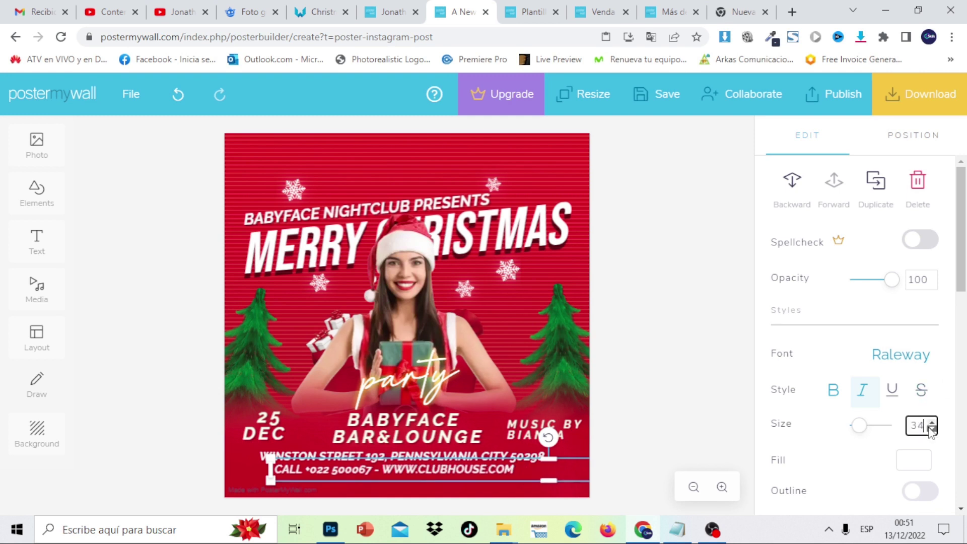
click(696, 393)
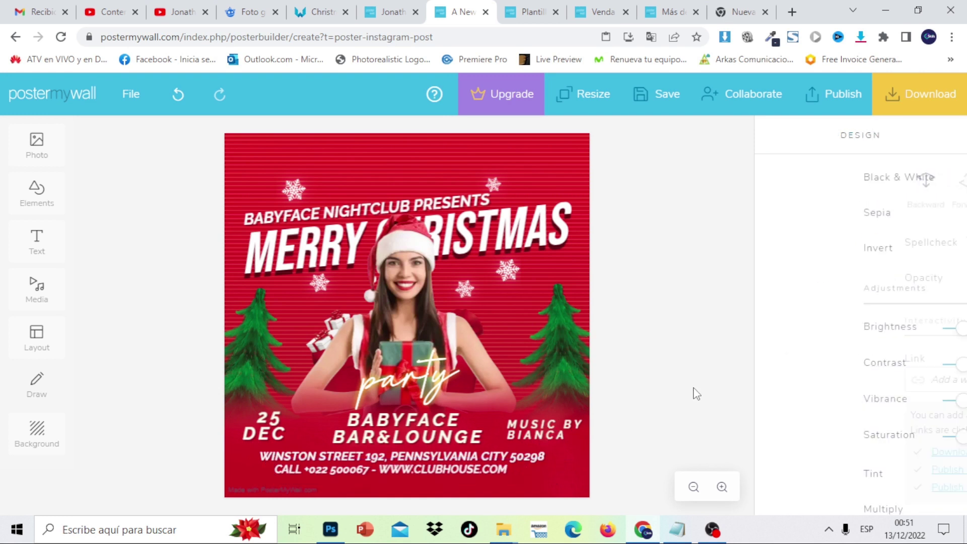
click(474, 466)
drag(474, 466, 476, 466)
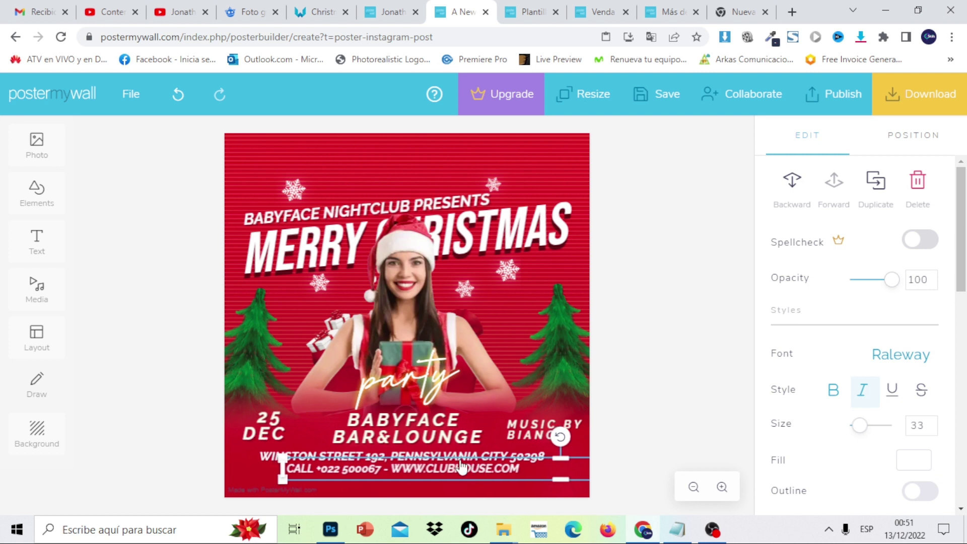
click(662, 390)
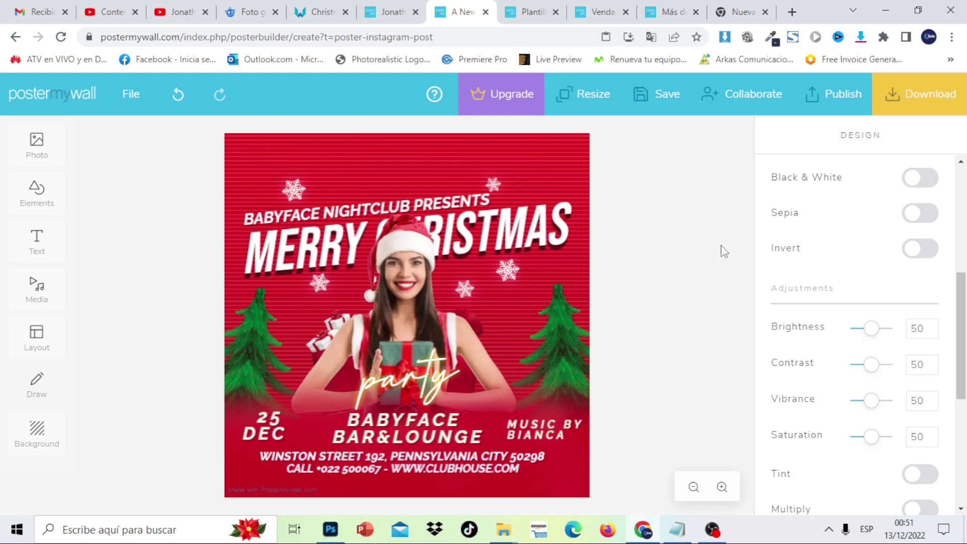
Step: Save the finished design and open its details page from My Stuff
click(662, 102)
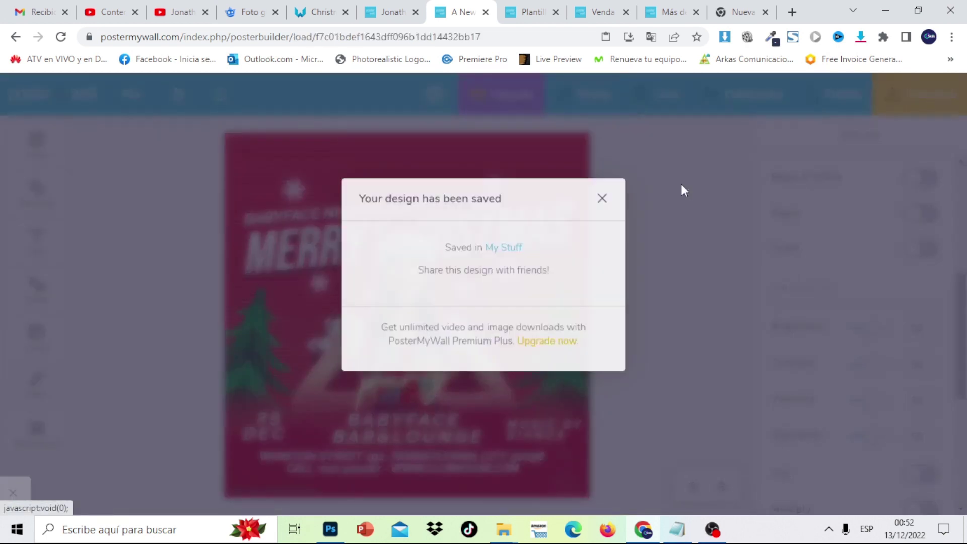
click(503, 255)
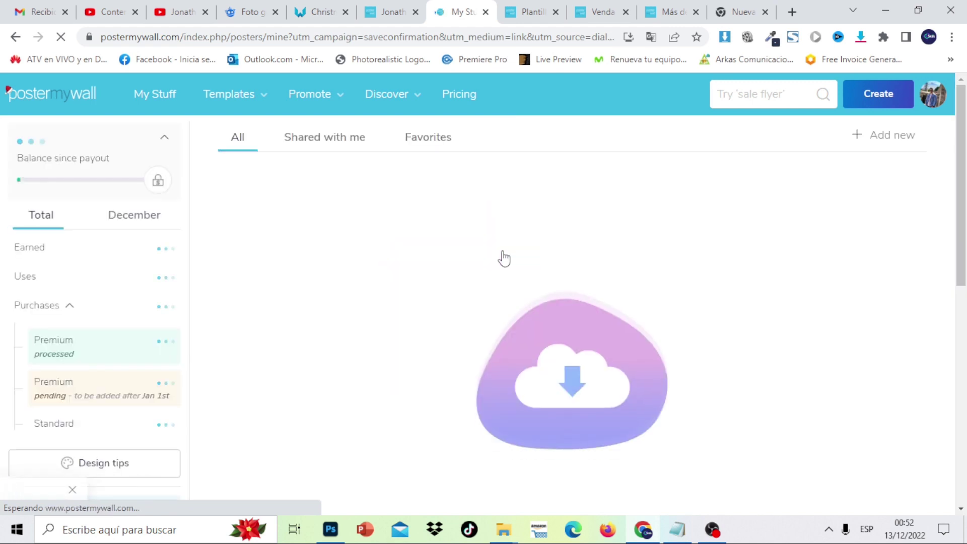
mouse_move(422, 346)
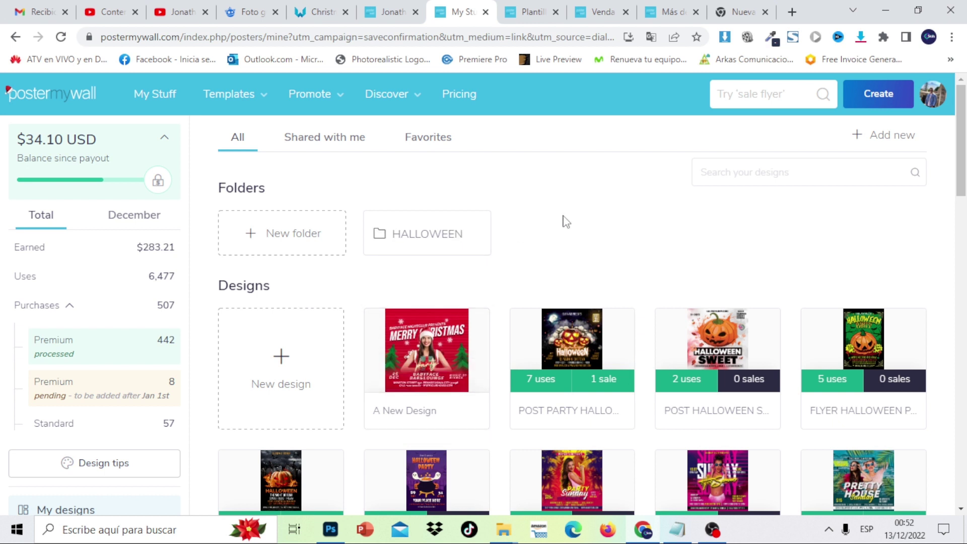
click(436, 322)
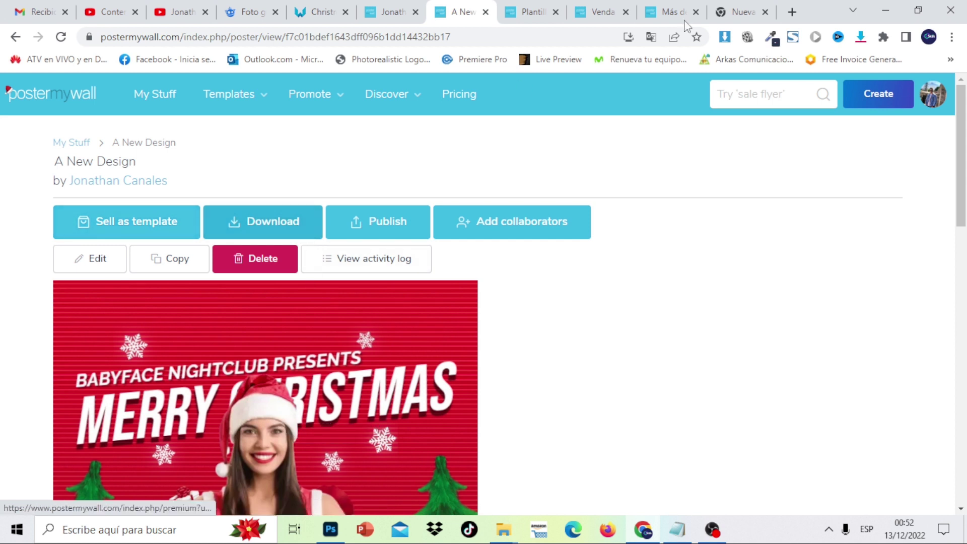
Step: Translate the design's details page into Spanish and start offering the design for sale as a template
click(650, 36)
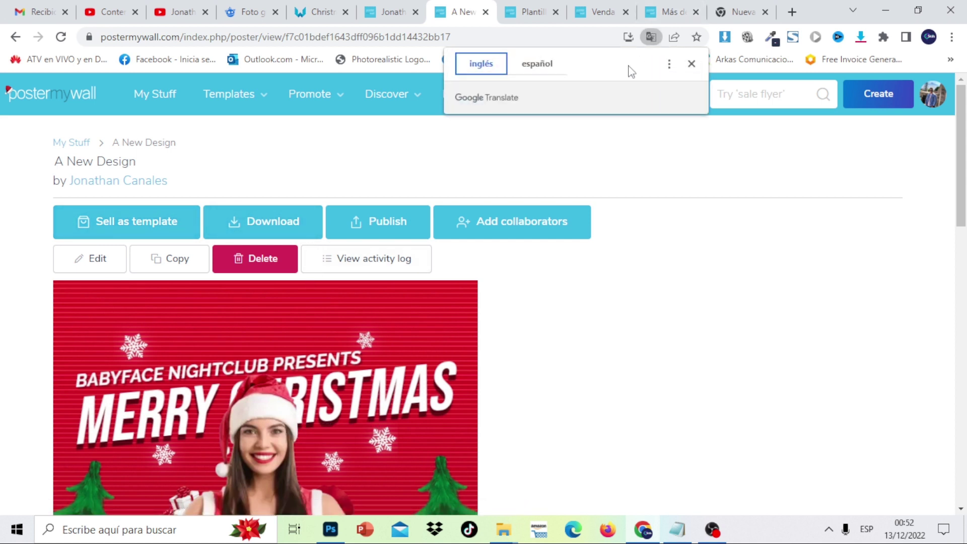
click(536, 64)
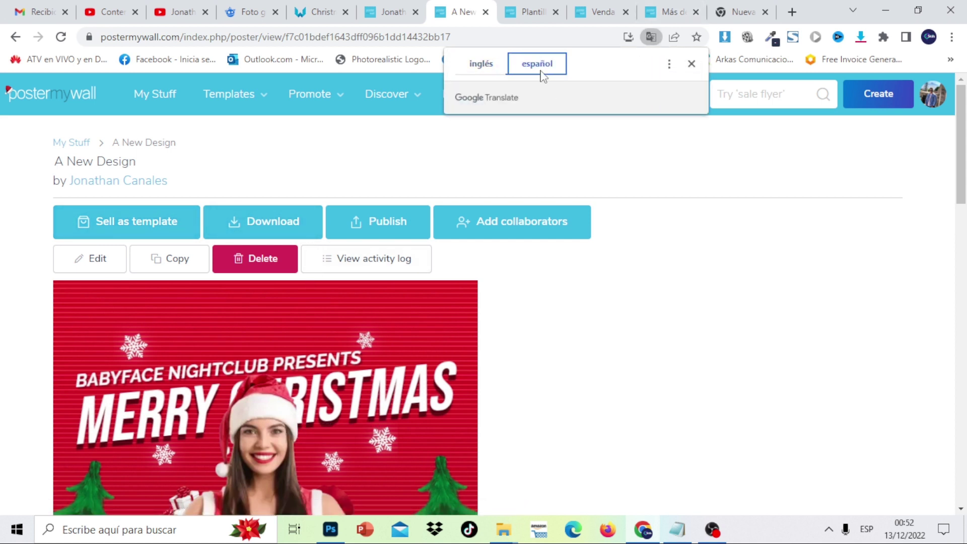
click(778, 225)
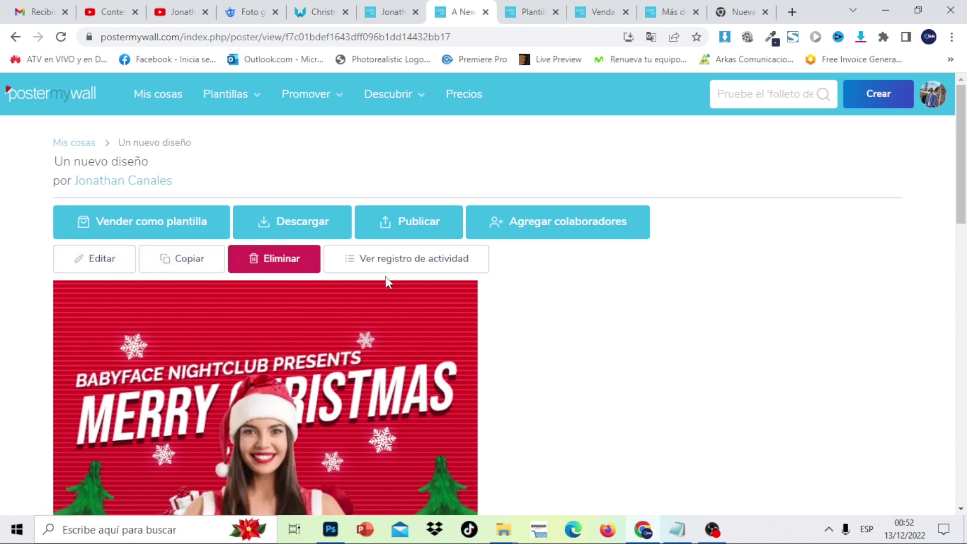
click(153, 230)
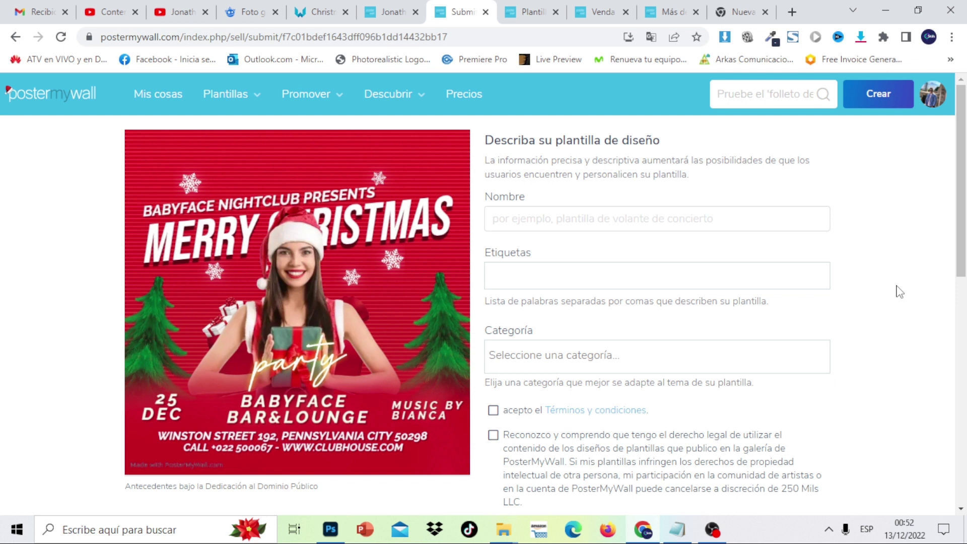
Step: Switch the template submission form back to its original English
click(658, 218)
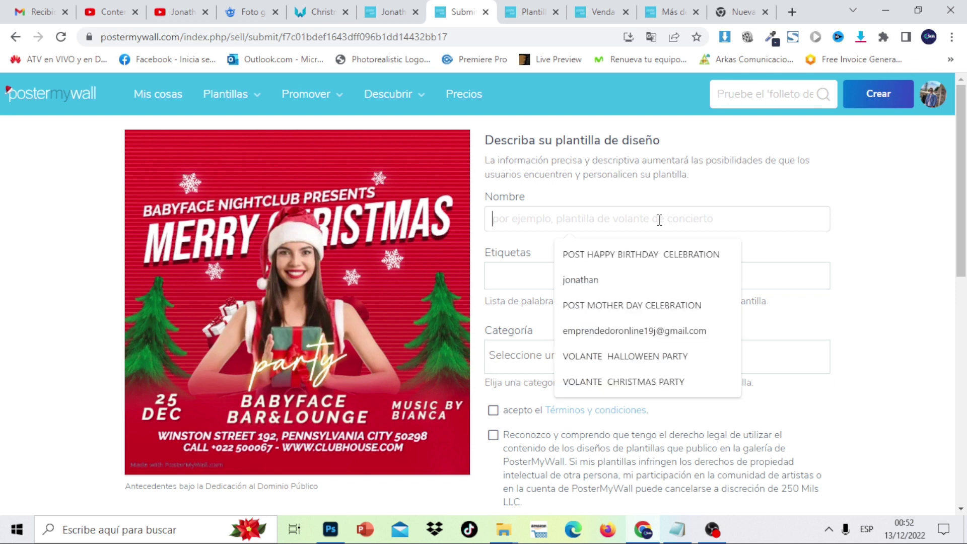
click(650, 36)
click(481, 63)
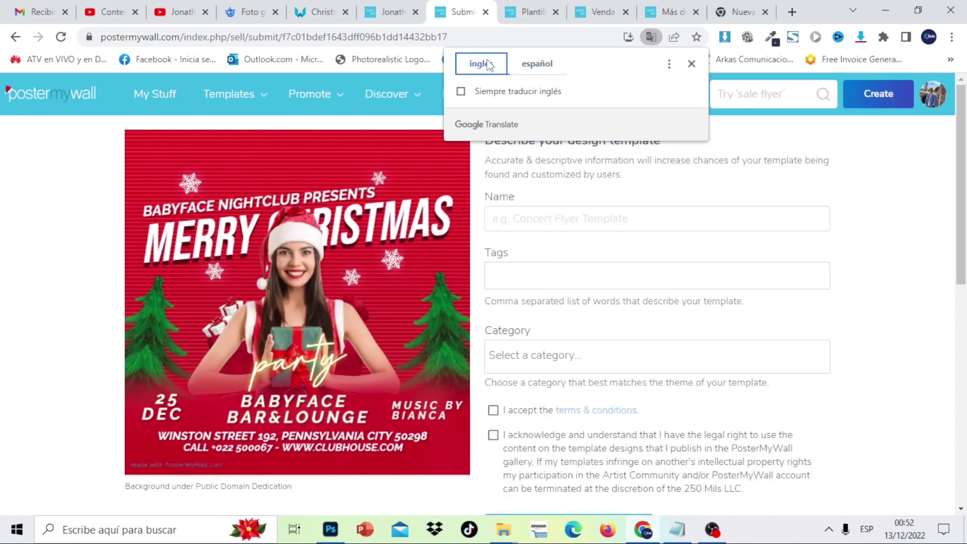
Step: Name the template POST MERRY CHRISTMAS CELEBRATION using the matching saved suggestion
click(557, 219)
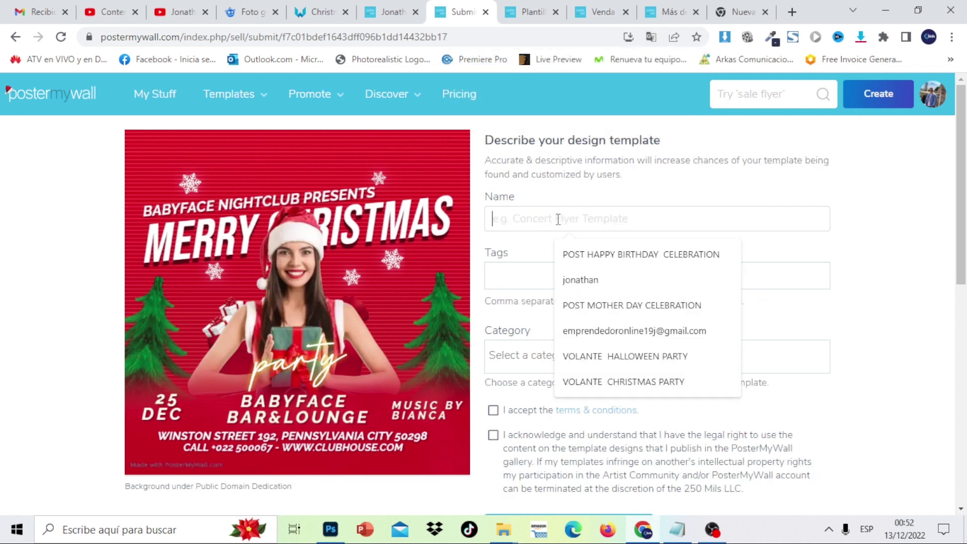
text(m)
text(a)
key(BackSpace)
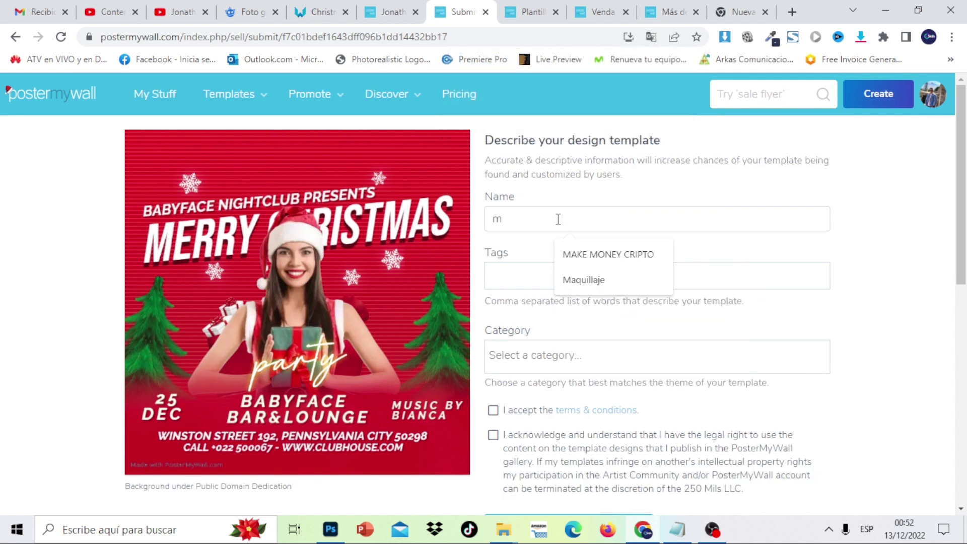
key(BackSpace)
text(PO)
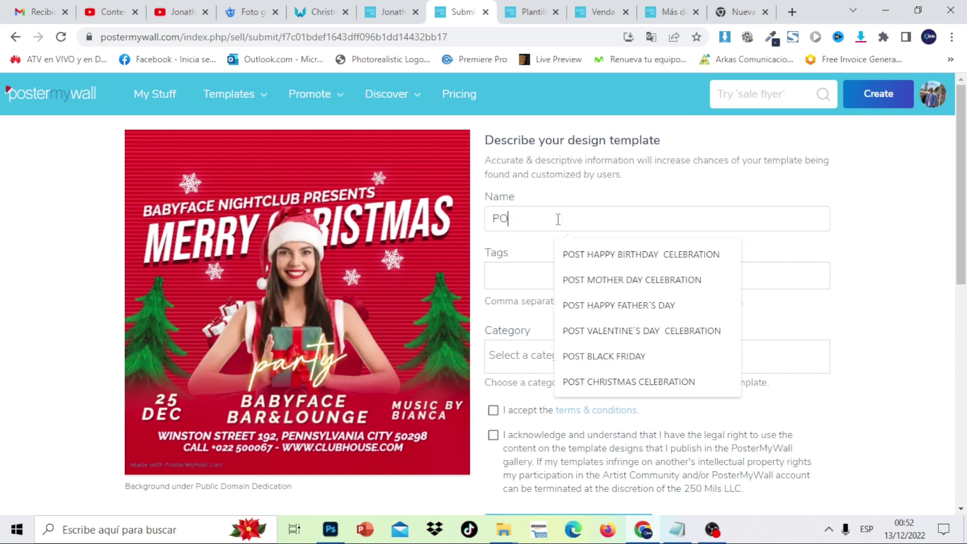
text(ST MERR)
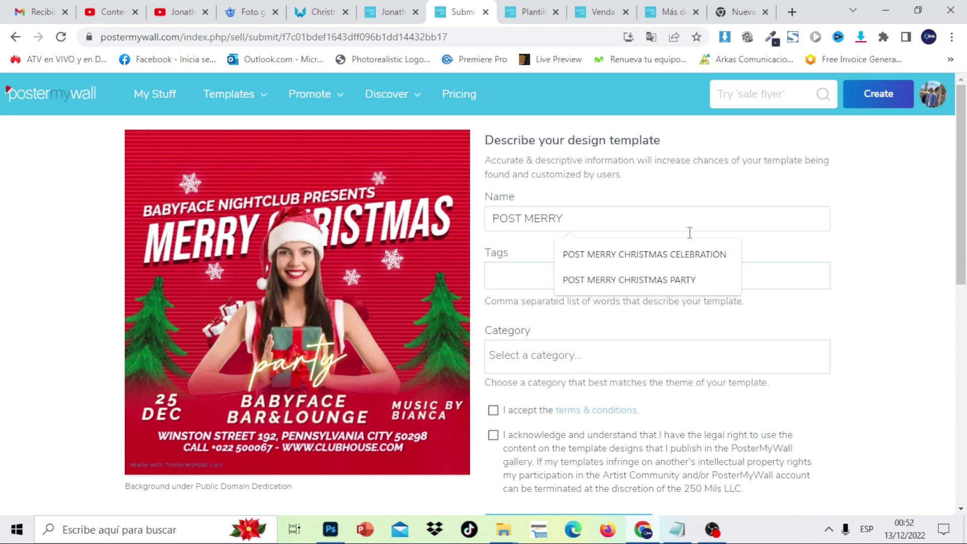
text(Y)
click(713, 256)
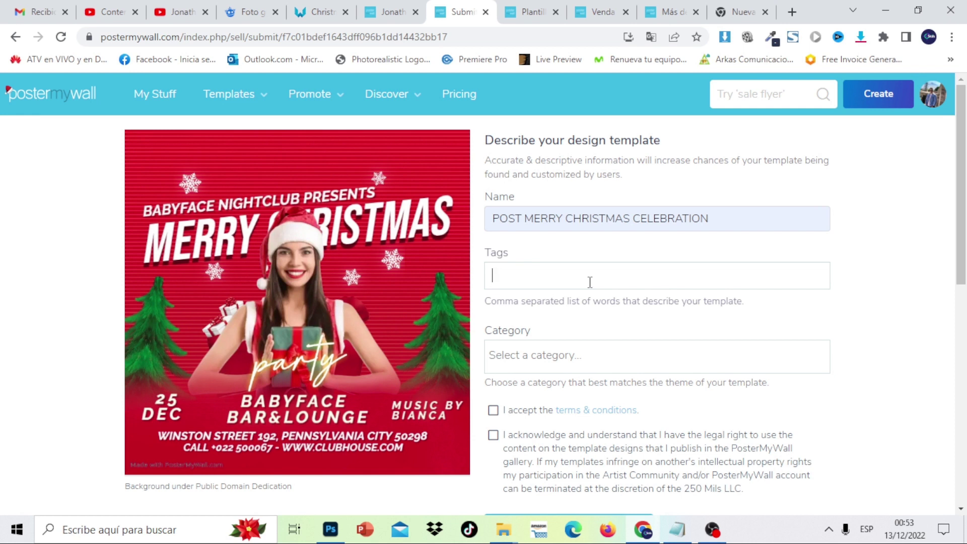
Step: Look up christmas among the tag suggestions and add the suggested tag "chrisatmas sale" to the template
text(CHRIS)
key(BackSpace)
key(BackSpace)
key(BackSpace)
key(BackSpace)
text(hrist)
text(m)
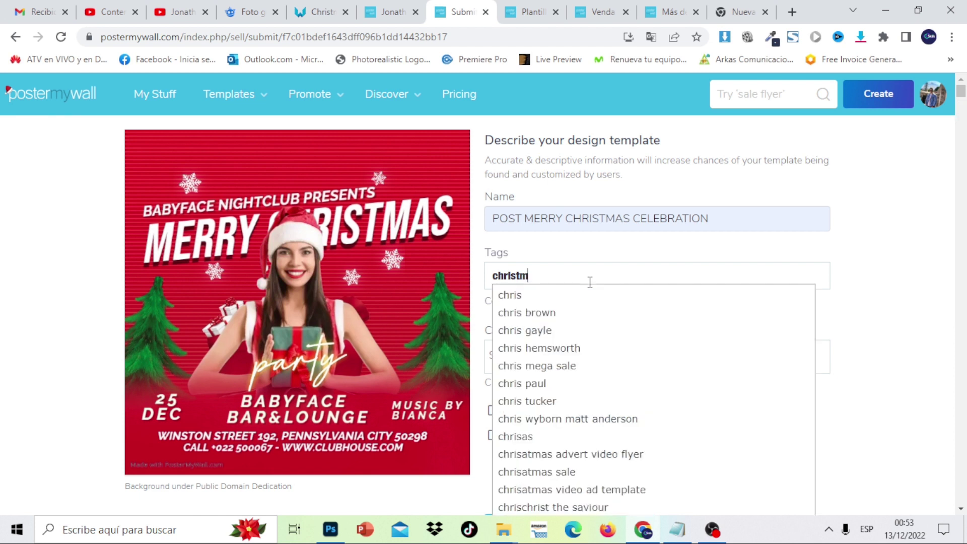
text(as)
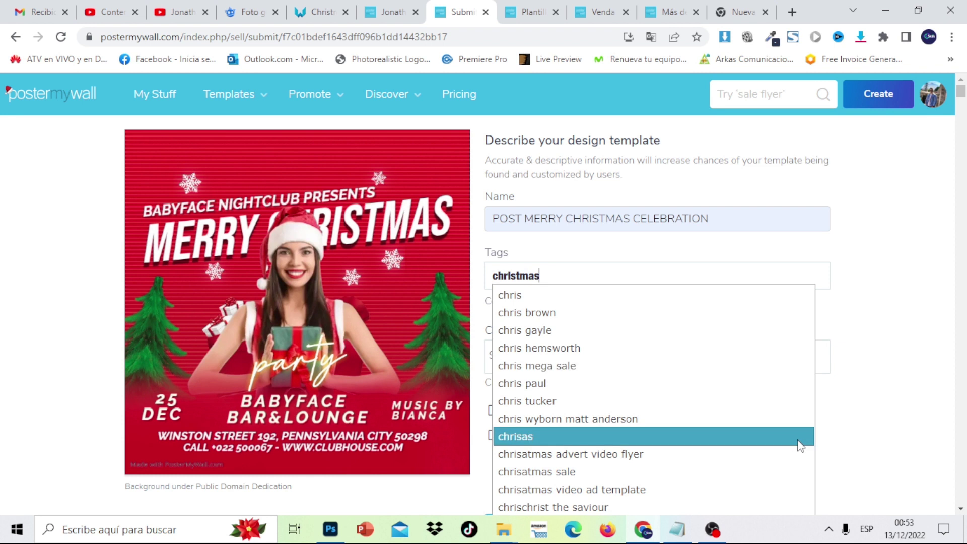
click(700, 478)
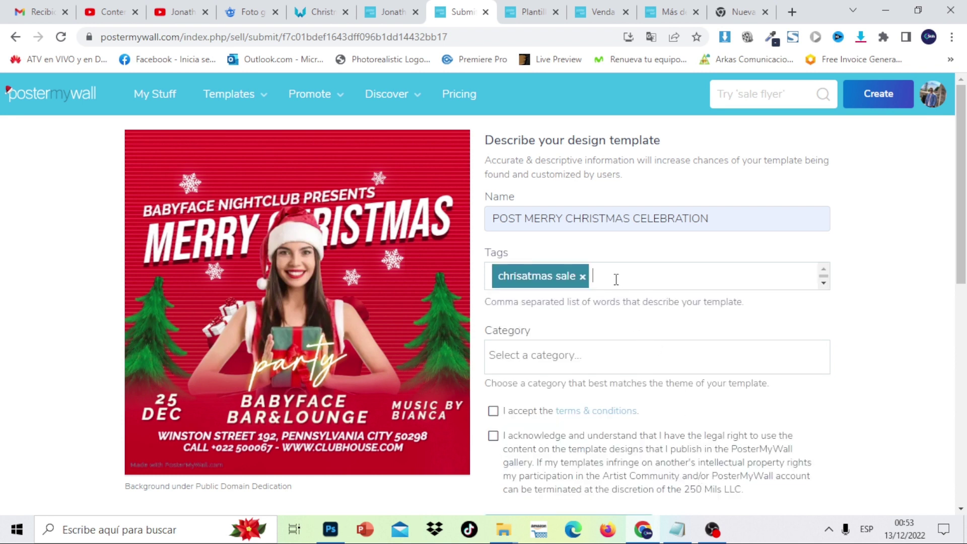
Step: Add the tags "christmas post" and "christmas design" to the template
text(christma)
text(s post)
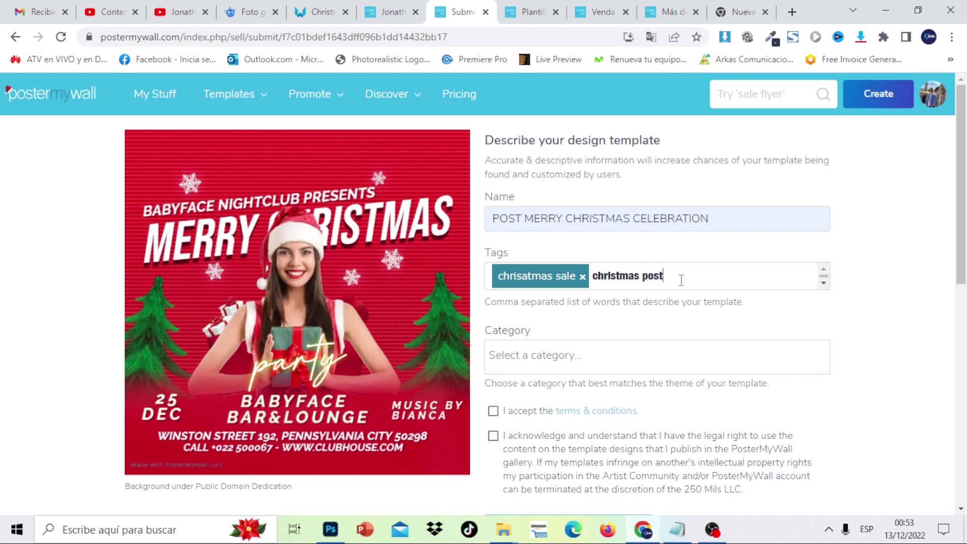
text(, )
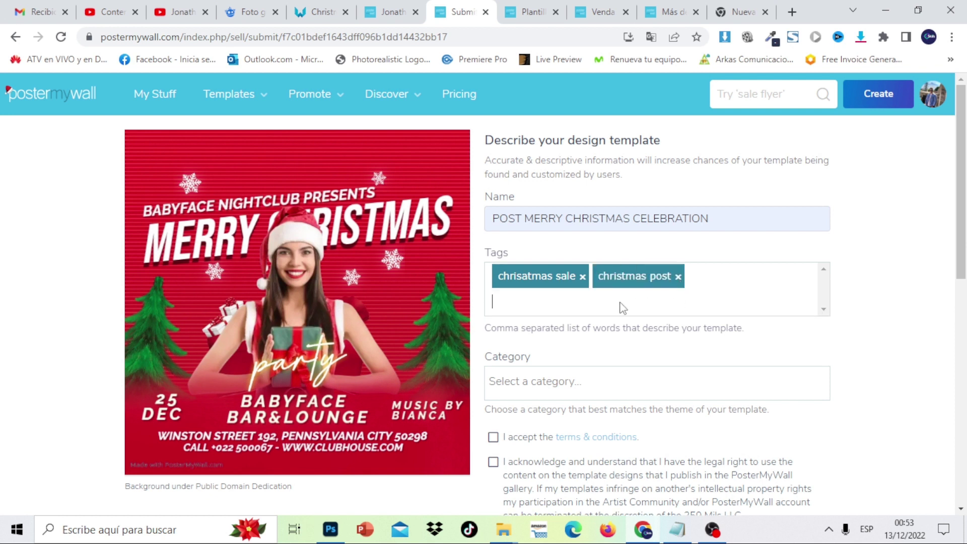
text(christmas)
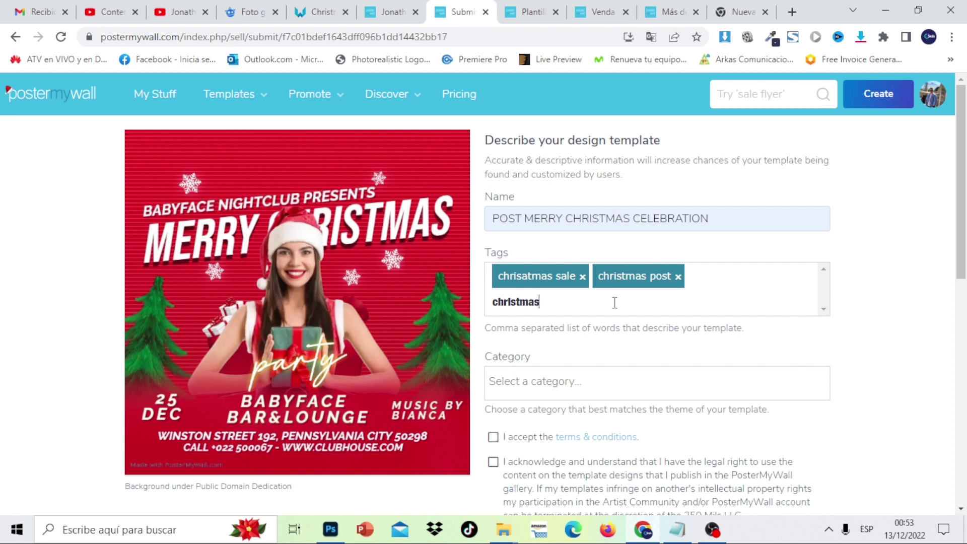
text( design)
key(Return)
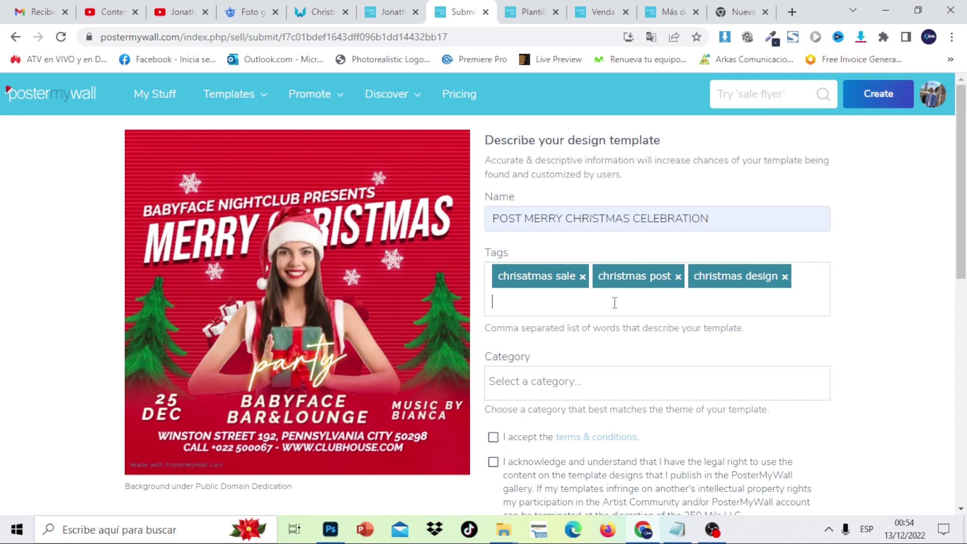
Step: Assign the template to the Christmas category
drag(964, 217, 964, 244)
click(616, 325)
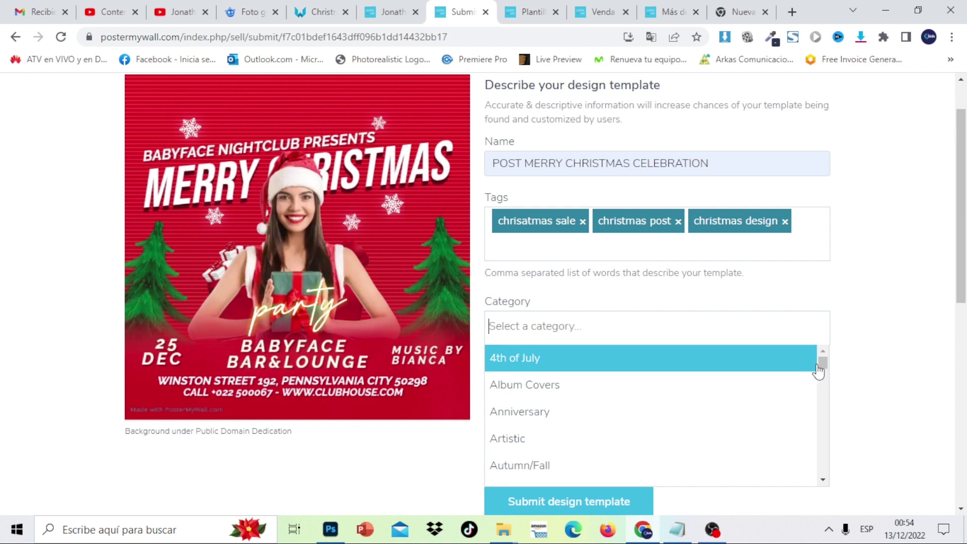
text(ch)
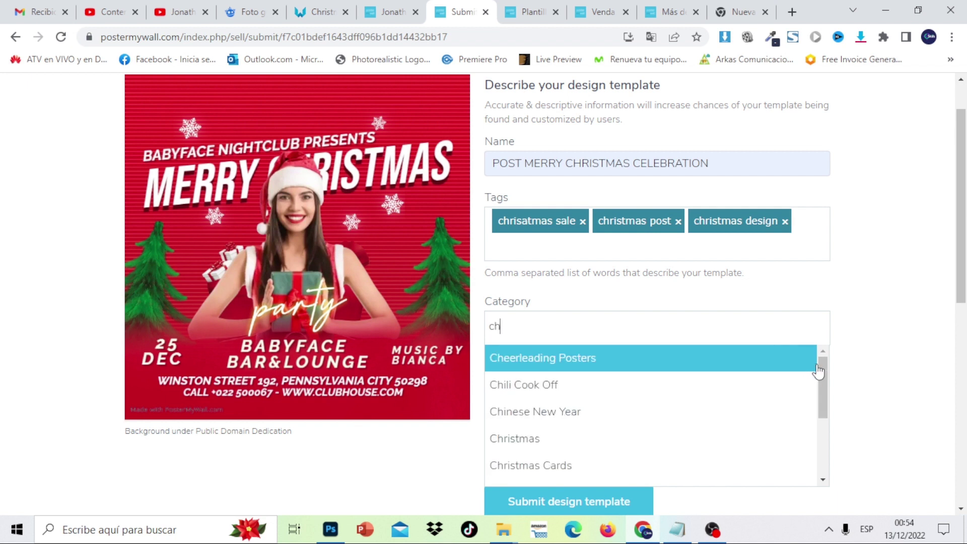
click(619, 453)
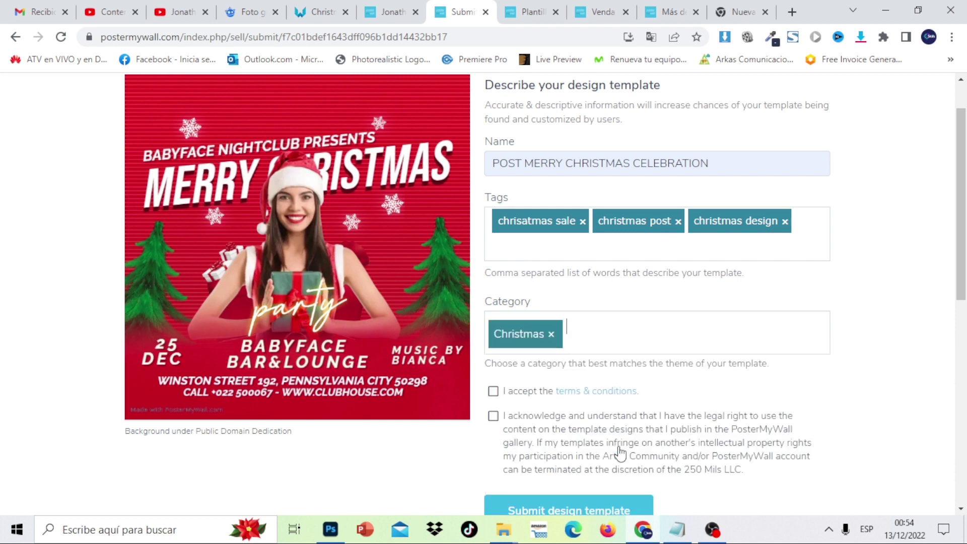
Step: Accept the terms & conditions and the legal rights acknowledgement, requesting the form's Spanish translation while reviewing them
scroll(961, 292, down, 1)
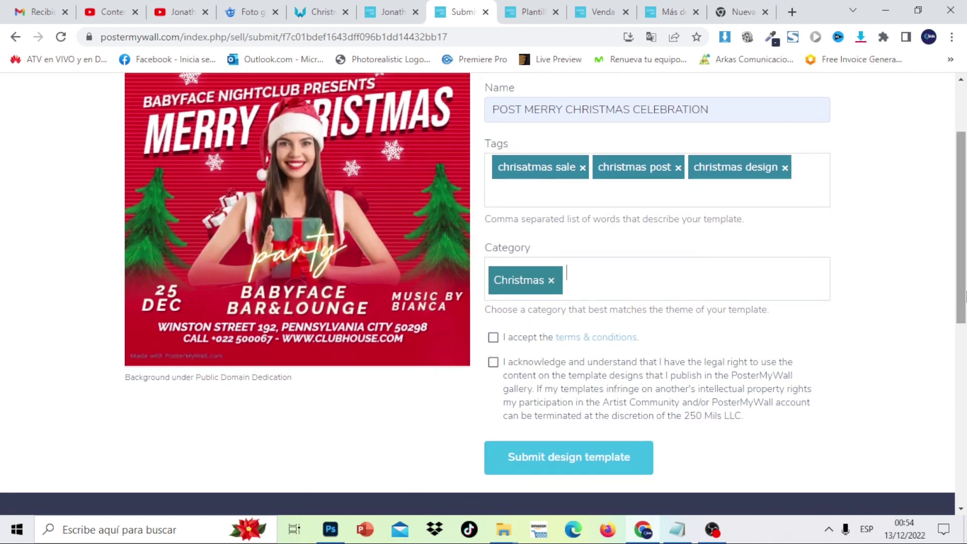
click(651, 38)
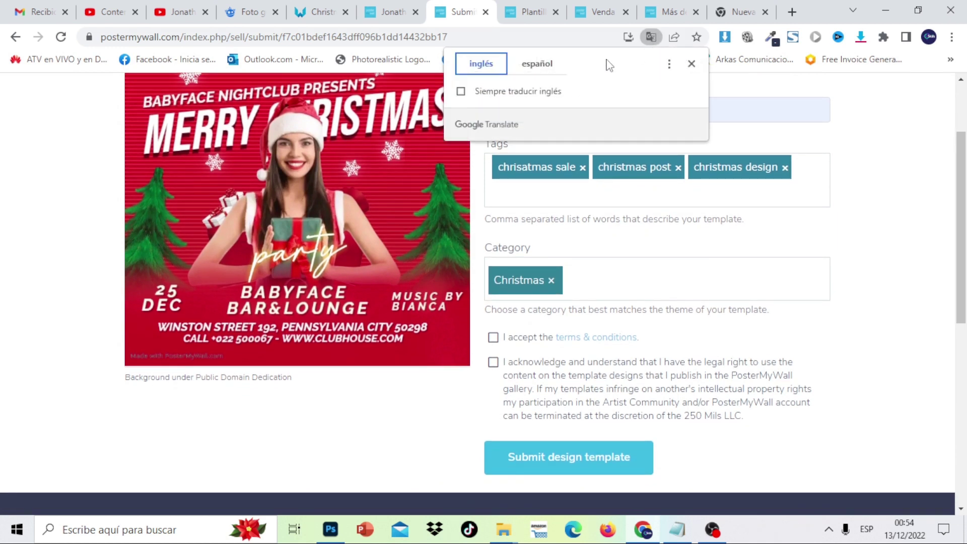
click(547, 66)
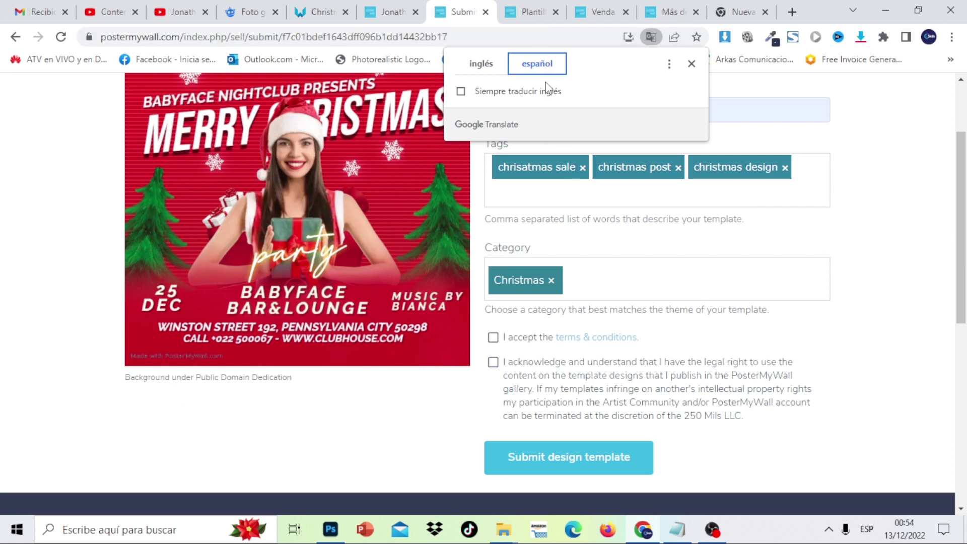
click(496, 338)
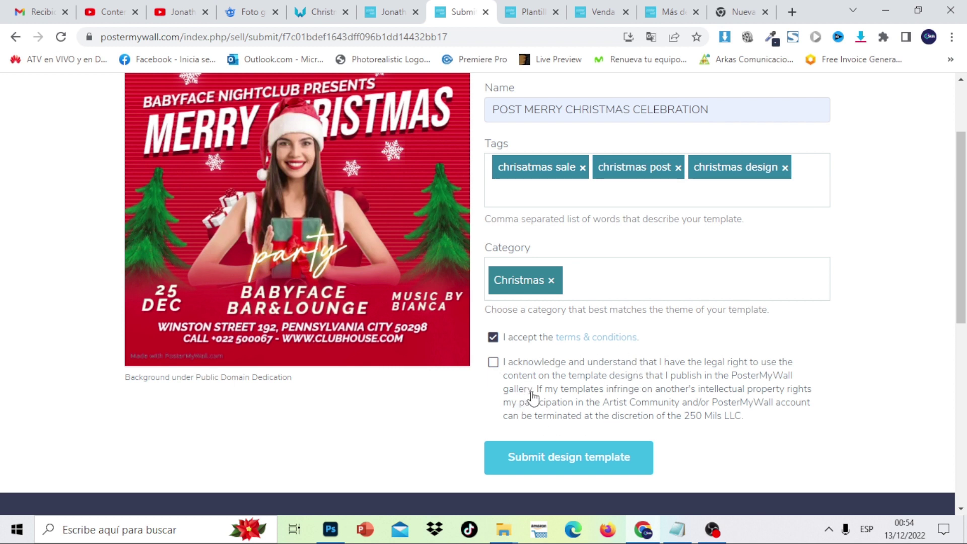
click(651, 37)
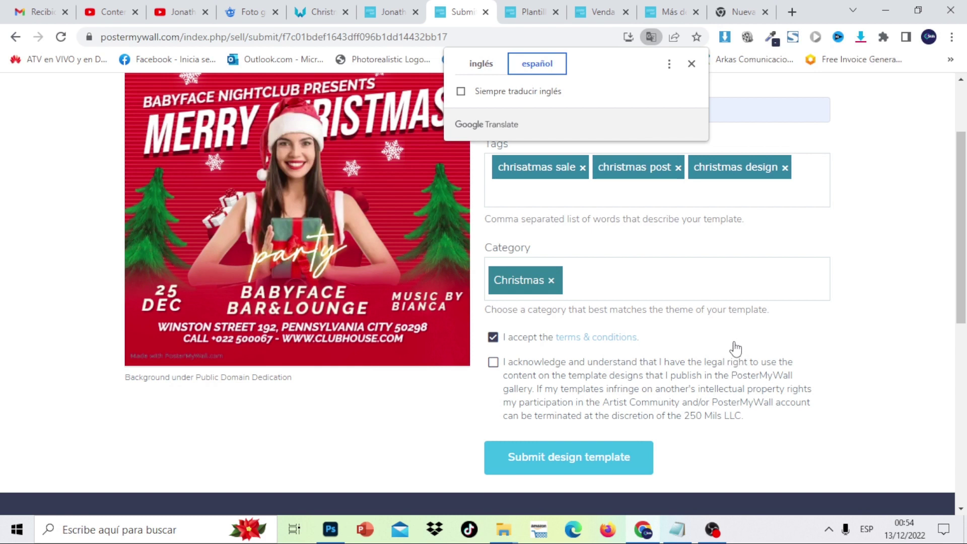
click(493, 361)
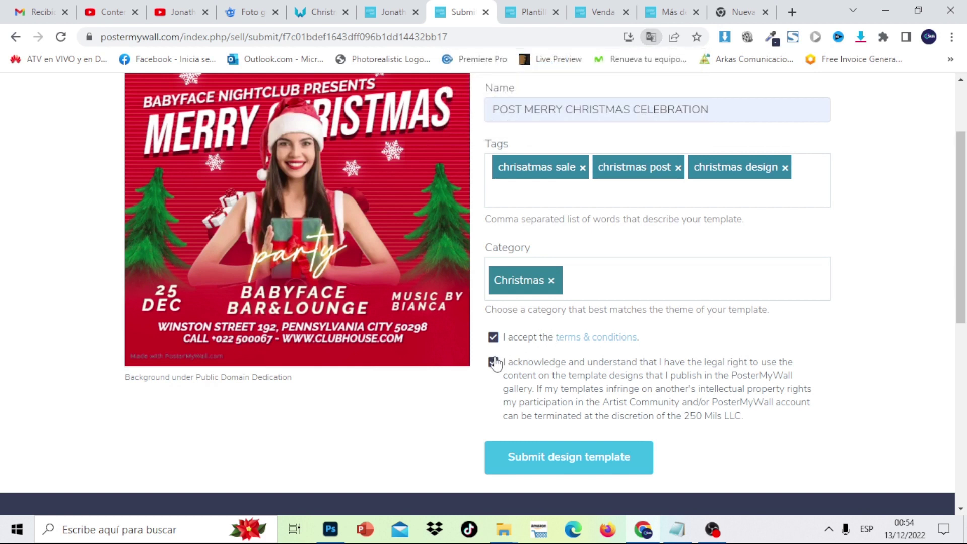
click(494, 361)
Step: Try again to translate the submission form by toggling between English and Spanish
click(651, 37)
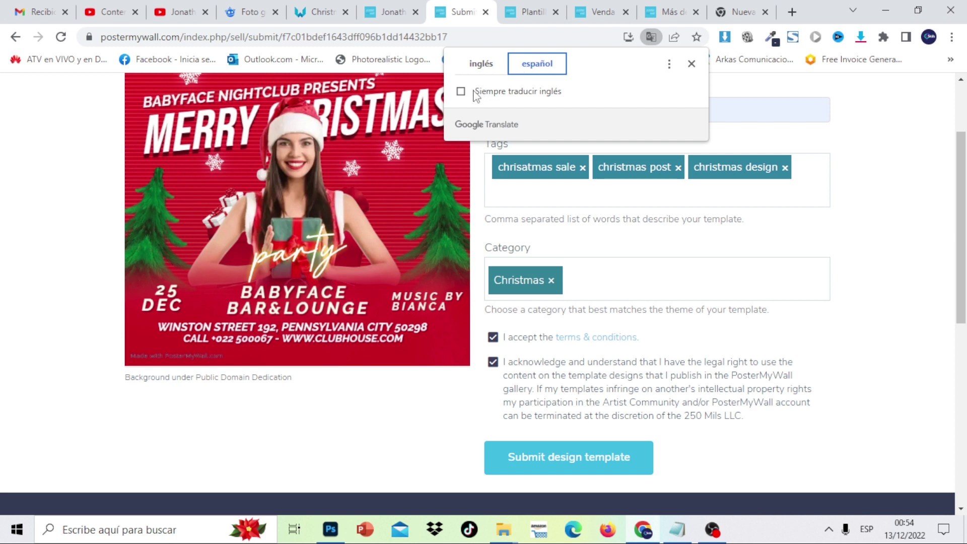
click(478, 66)
click(528, 69)
click(883, 195)
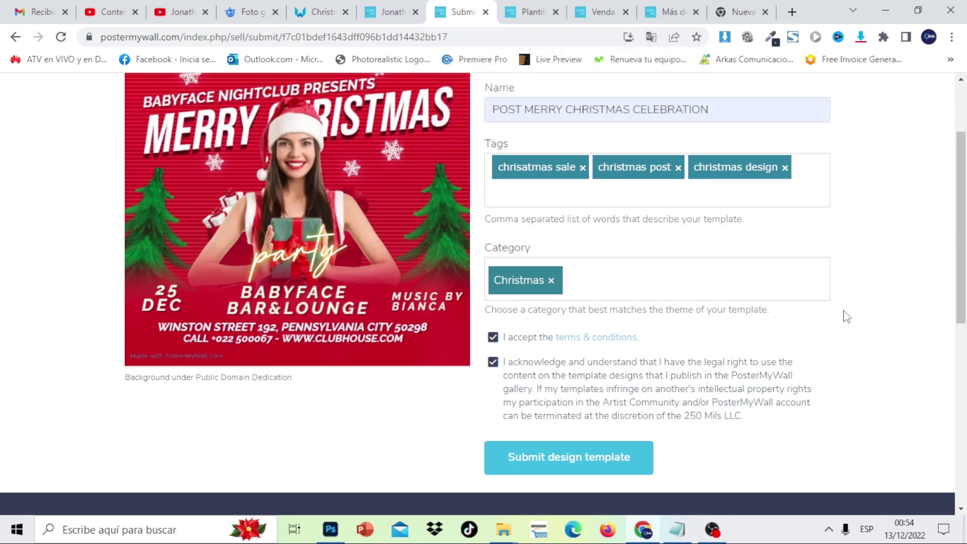
Step: Submit the design template to the gallery and return to the My Stuff design list
click(577, 468)
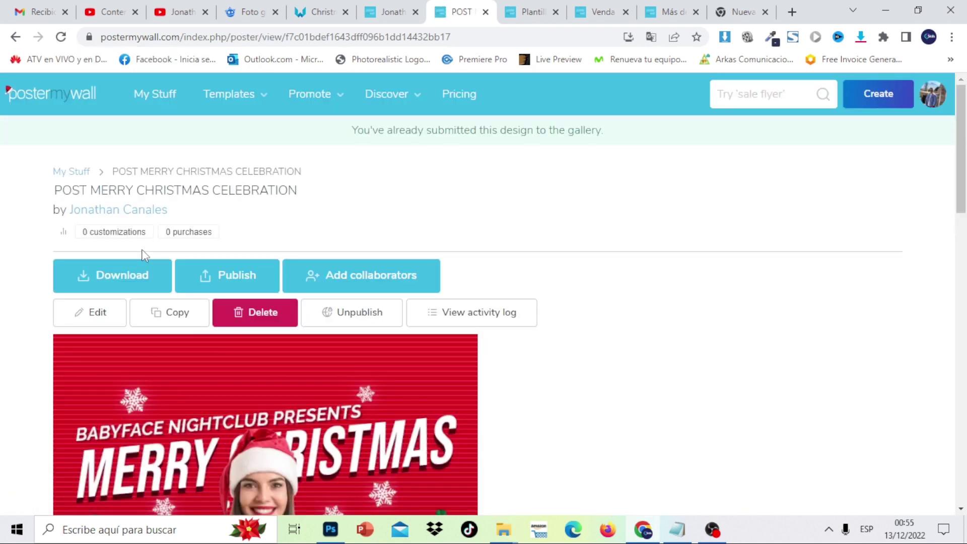
click(156, 102)
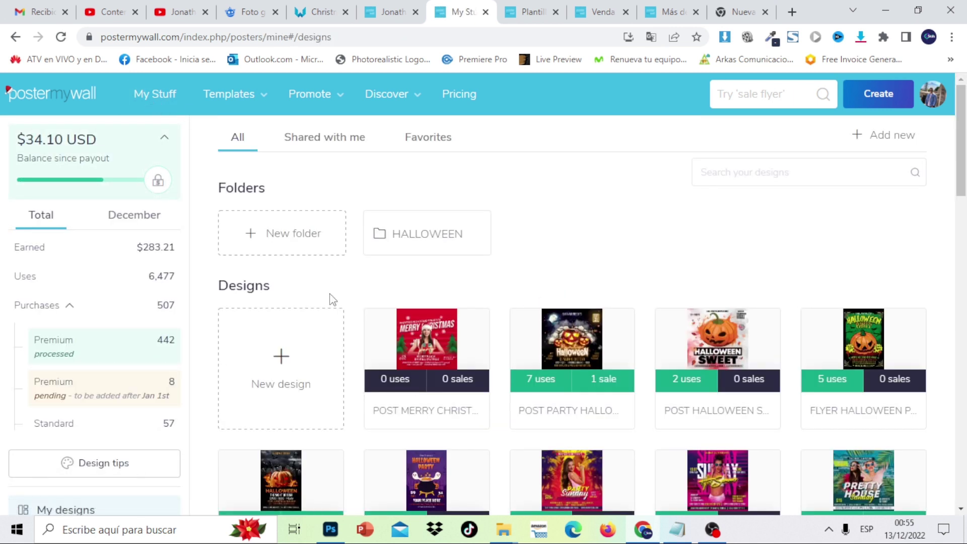
Step: Check the uses and sales counters of the POST MERRY CHRISTMAS CELEBRATION design and open its detail page
mouse_move(425, 348)
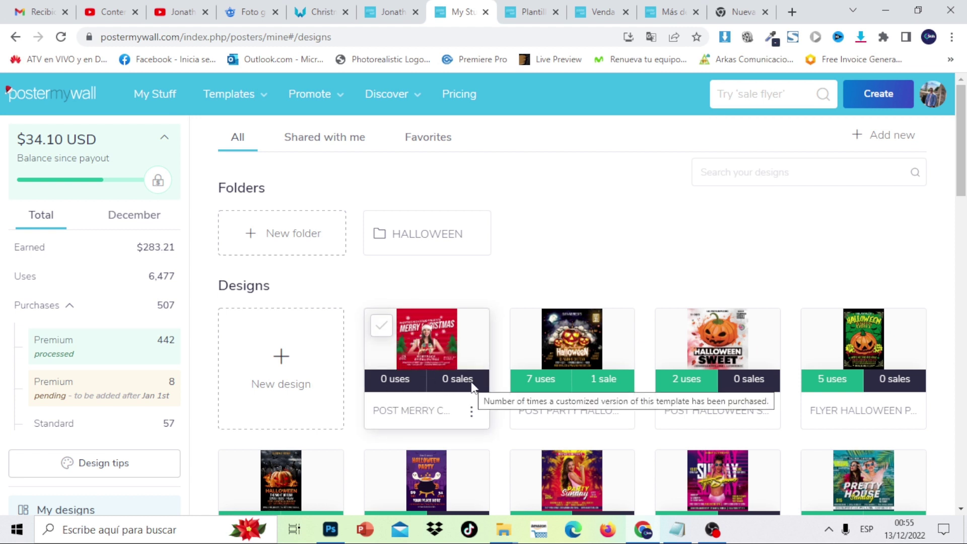
mouse_move(423, 383)
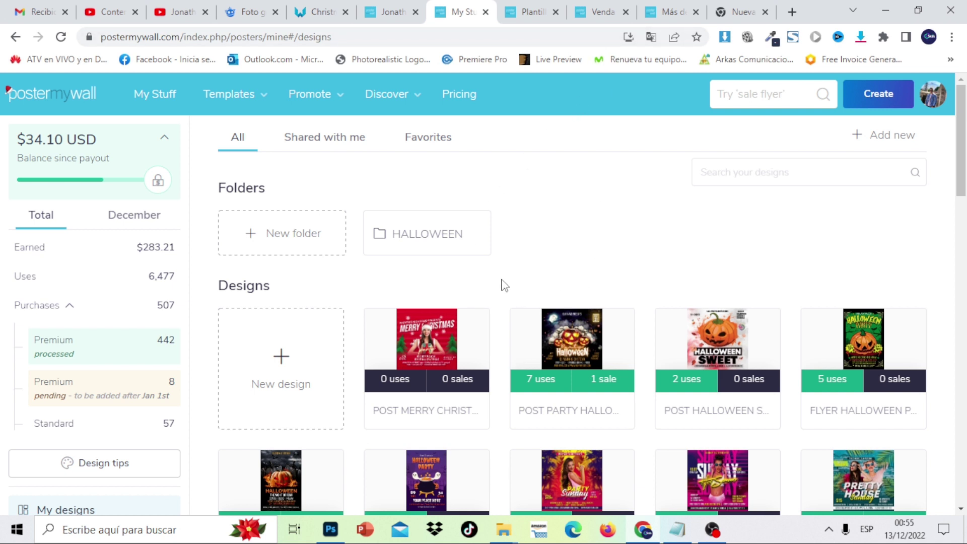
click(445, 336)
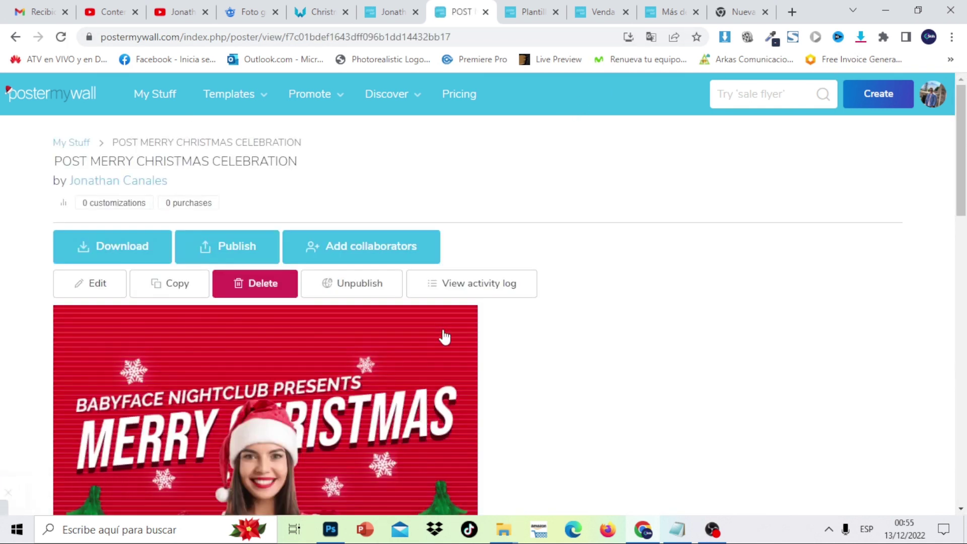
drag(962, 205, 962, 176)
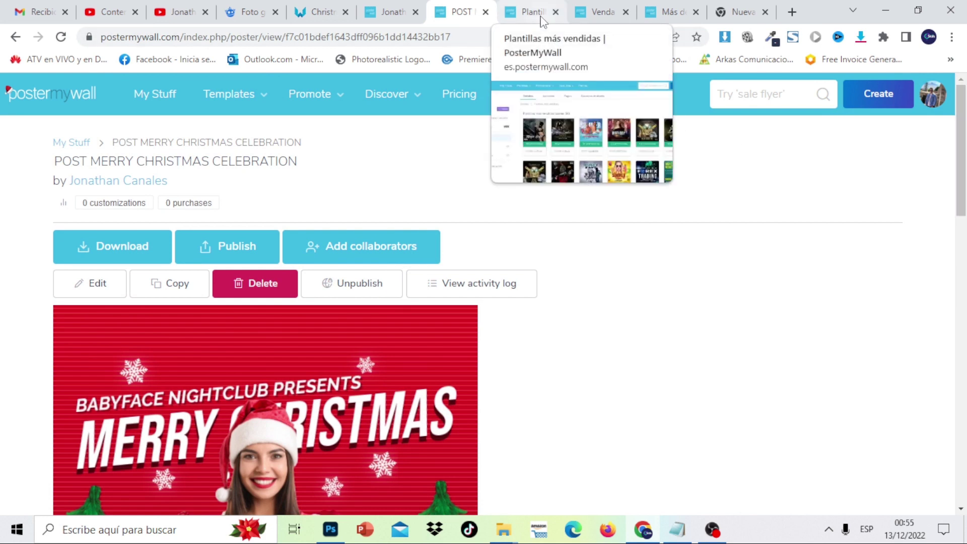
Step: Switch to the public designer profile, refresh it and open its Christmas template collection
click(665, 7)
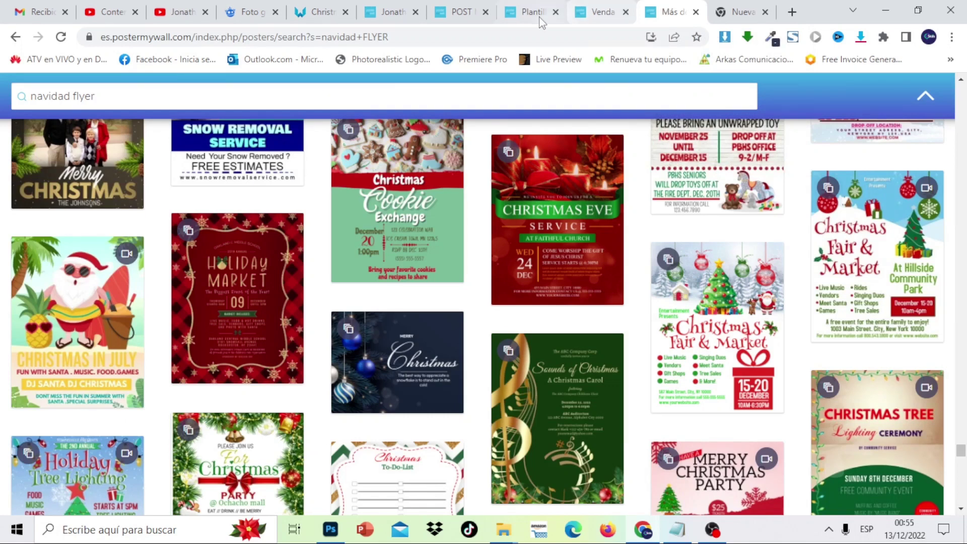
click(459, 12)
click(394, 12)
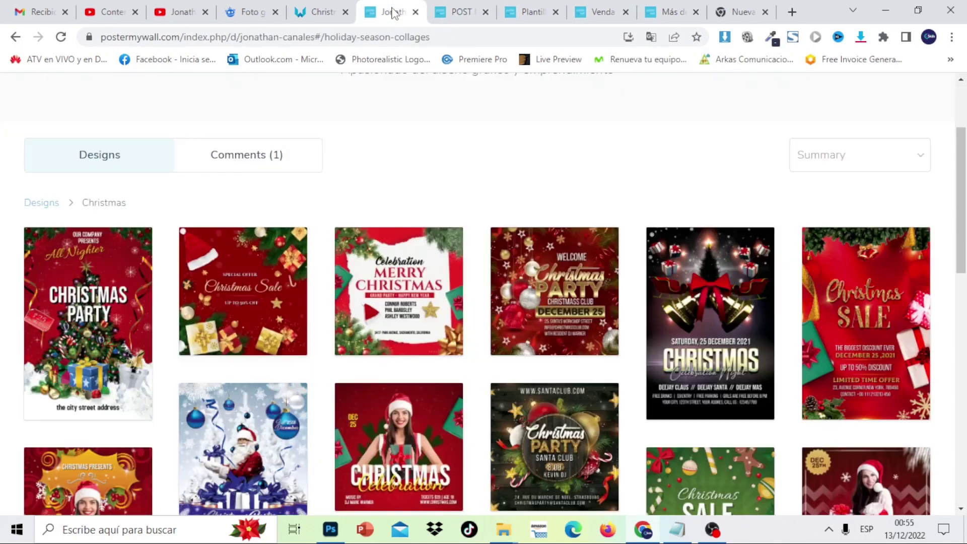
click(61, 38)
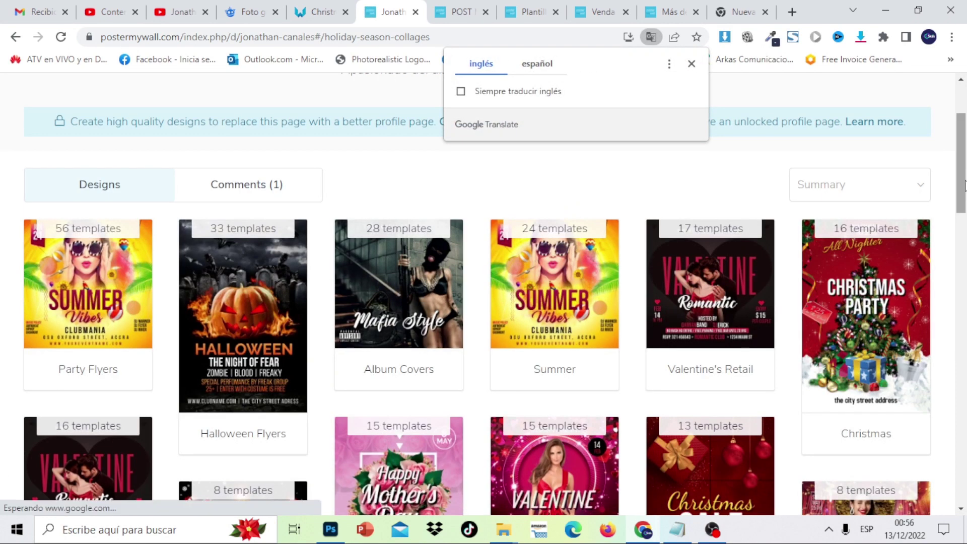
drag(964, 186, 963, 207)
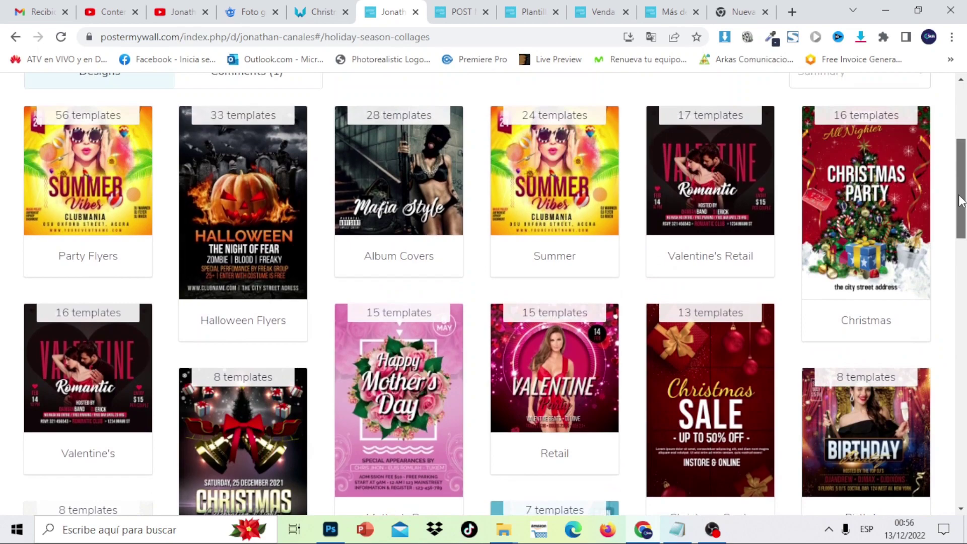
click(891, 197)
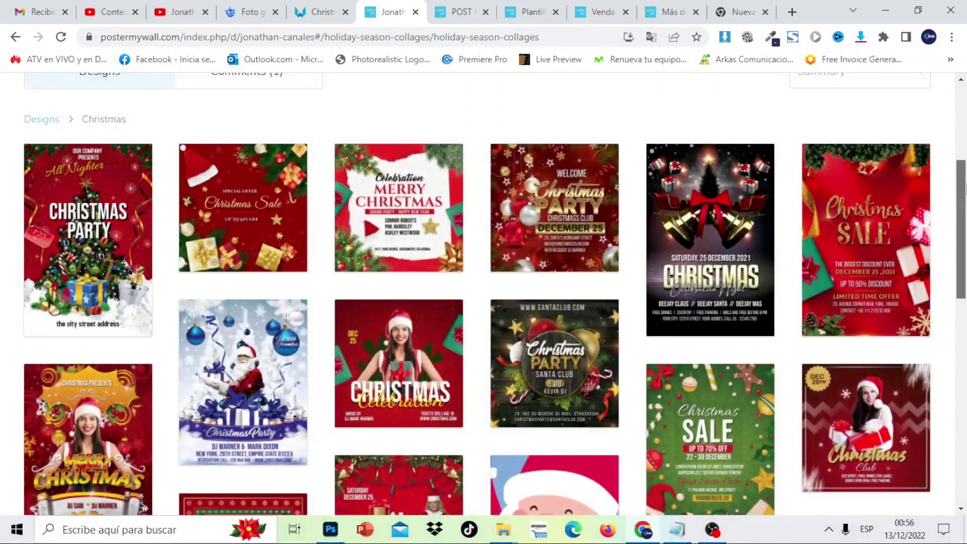
Step: Find the Babyface Nightclub Merry Christmas post in the Christmas collection, preview it and close the preview
drag(963, 188, 963, 290)
mouse_move(720, 294)
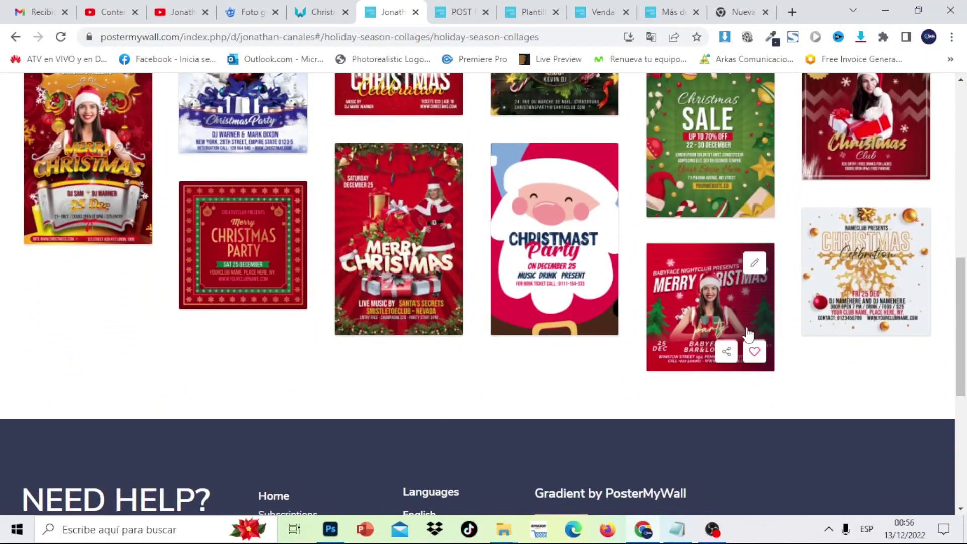
click(703, 316)
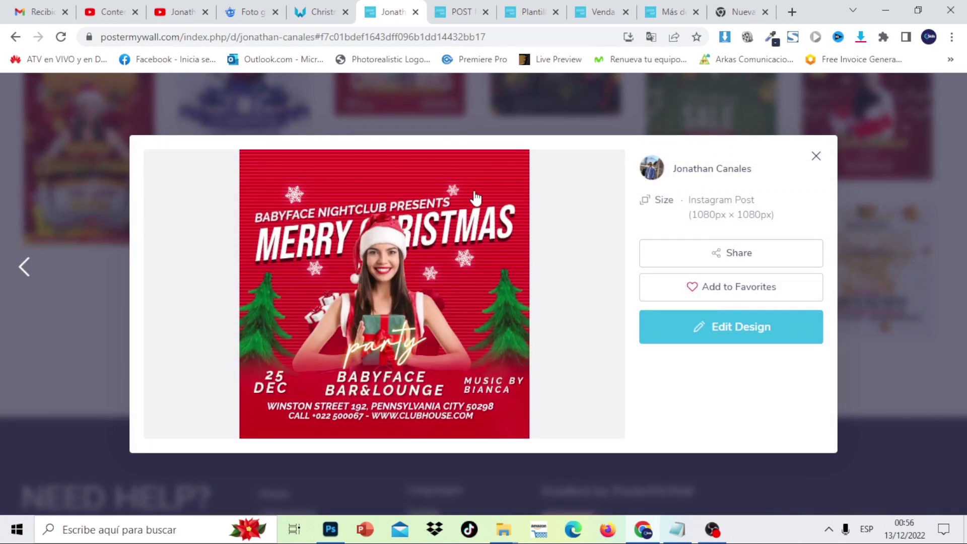
click(817, 162)
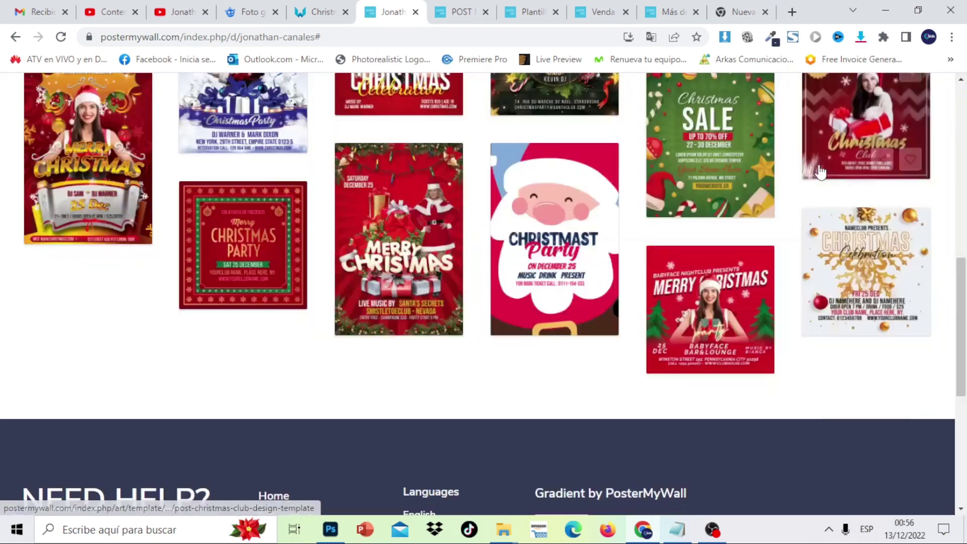
Step: Return to the My Stuff page and look through the full list of designs
drag(962, 326, 962, 154)
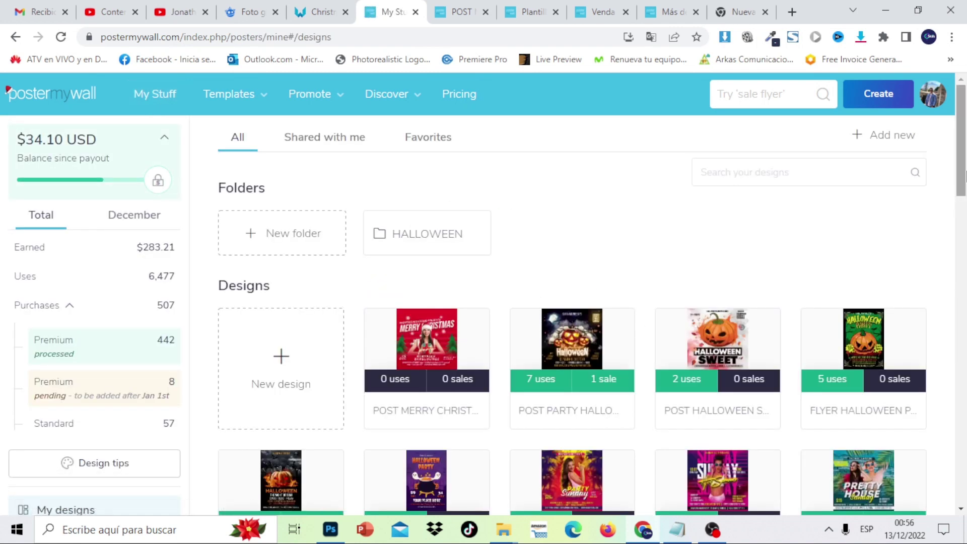
drag(961, 174, 953, 456)
key(Home)
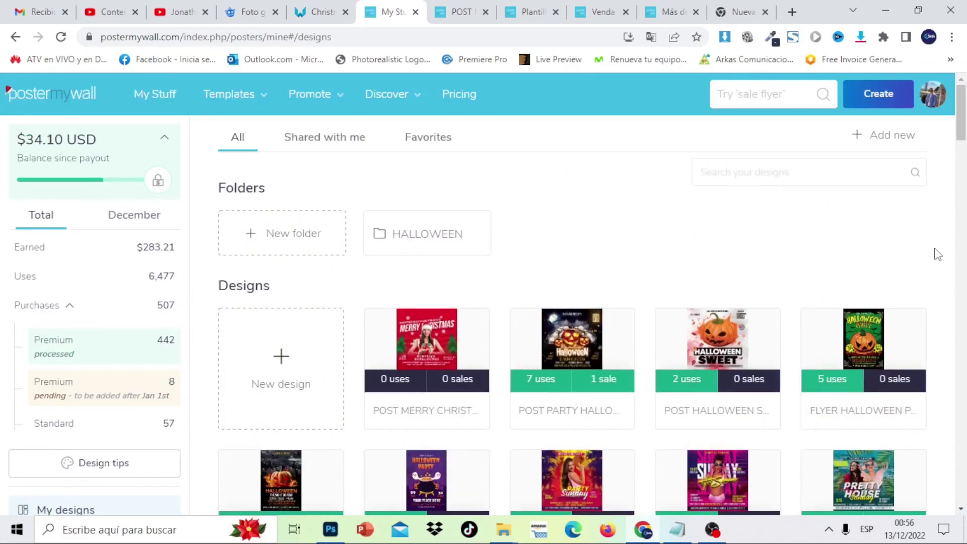
Step: Open the payouts page to review the received earnings and payment history, and show the December statistics
click(167, 187)
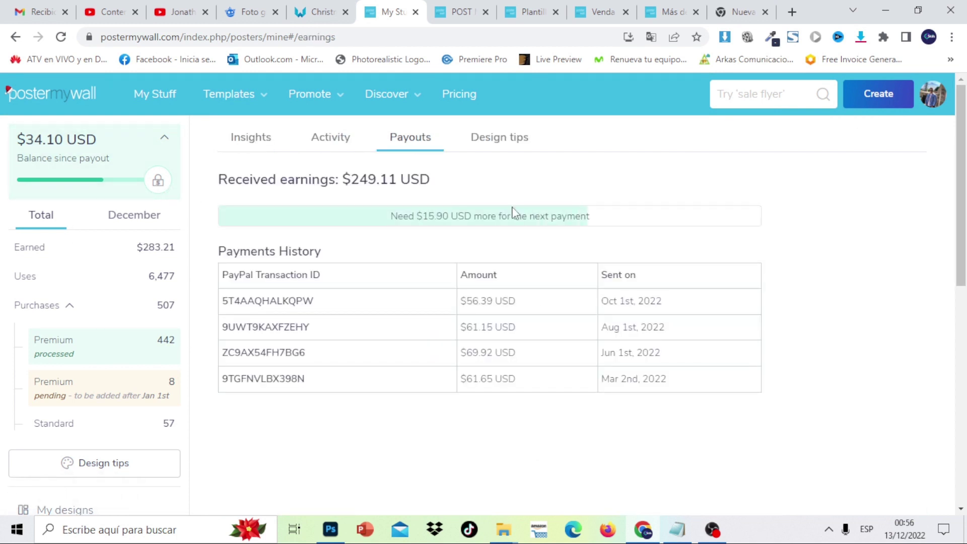
drag(437, 186, 342, 187)
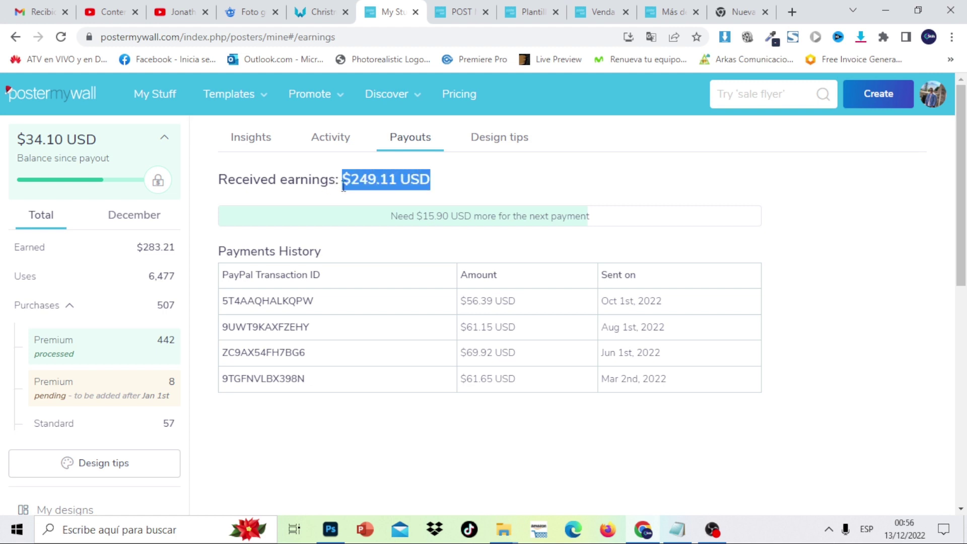
click(146, 217)
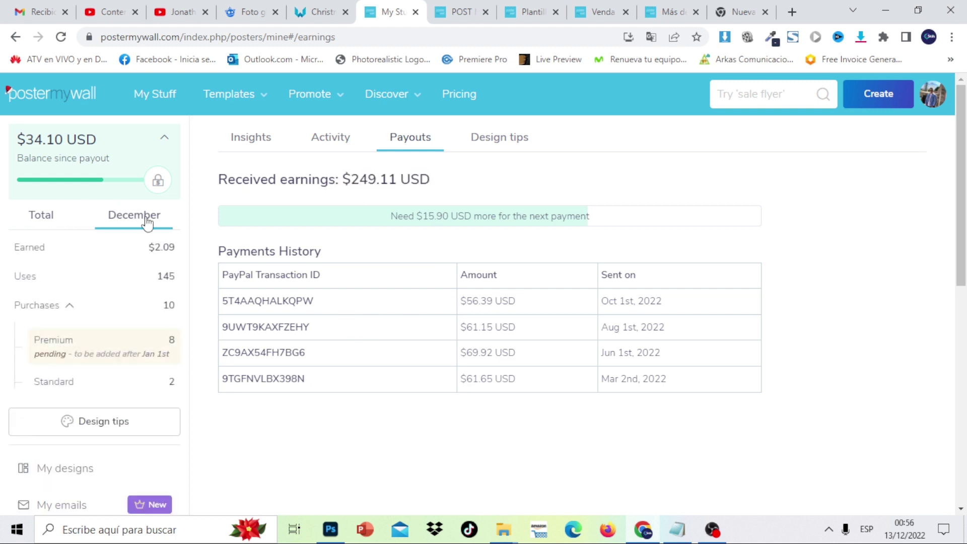